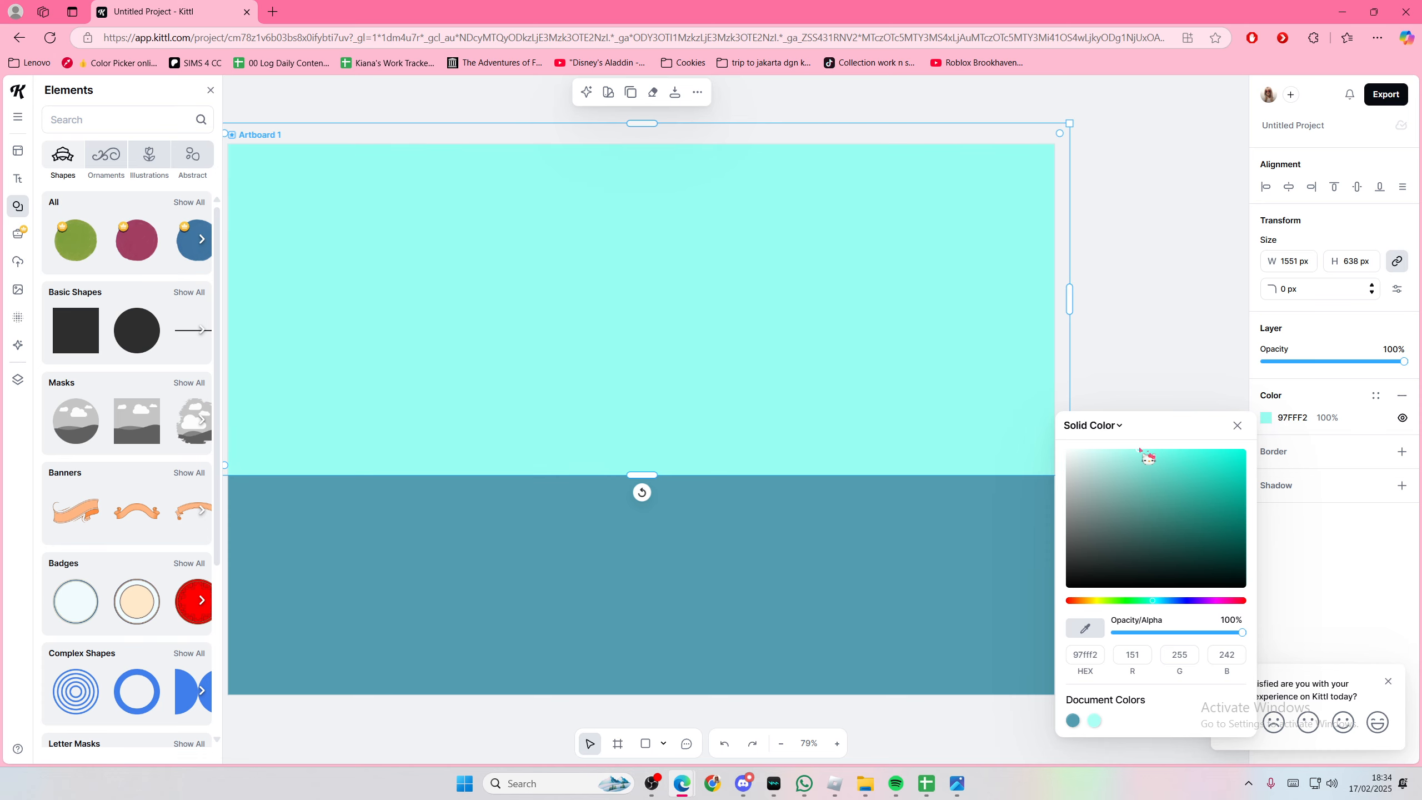
Step: Recolor the upper rectangle to light blue 97D2FF and match the artboard background to the same color
drag(1165, 602, 1169, 604)
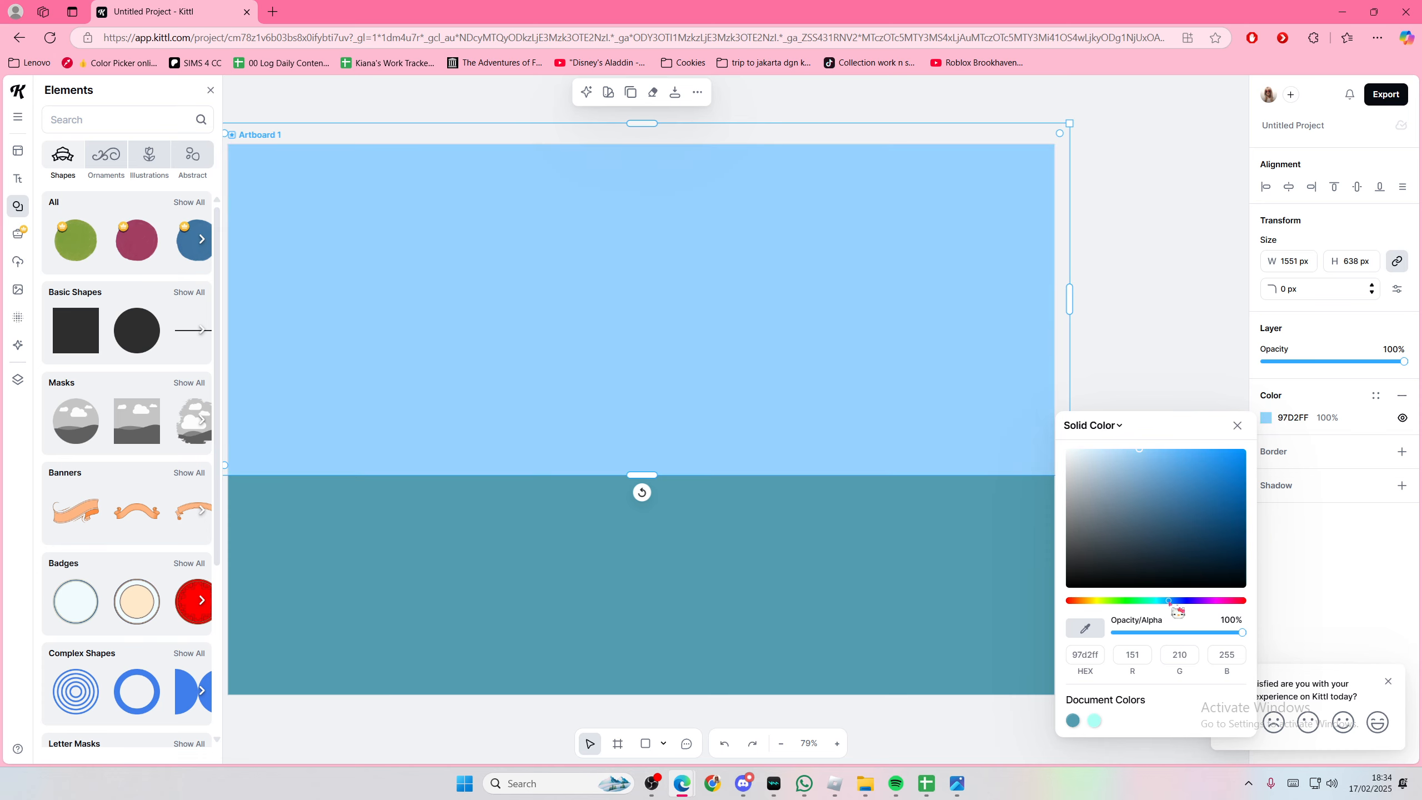
click(1044, 578)
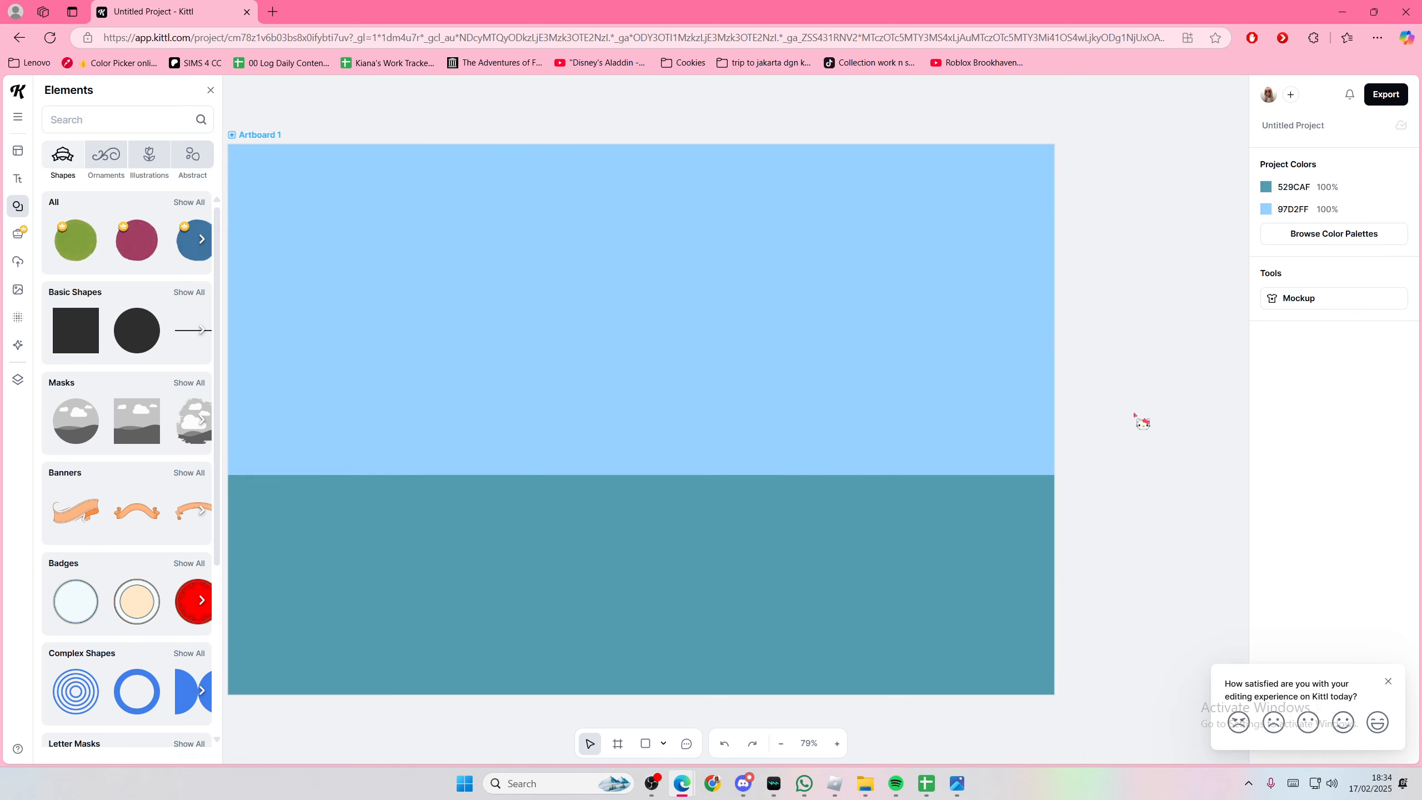
click(1266, 186)
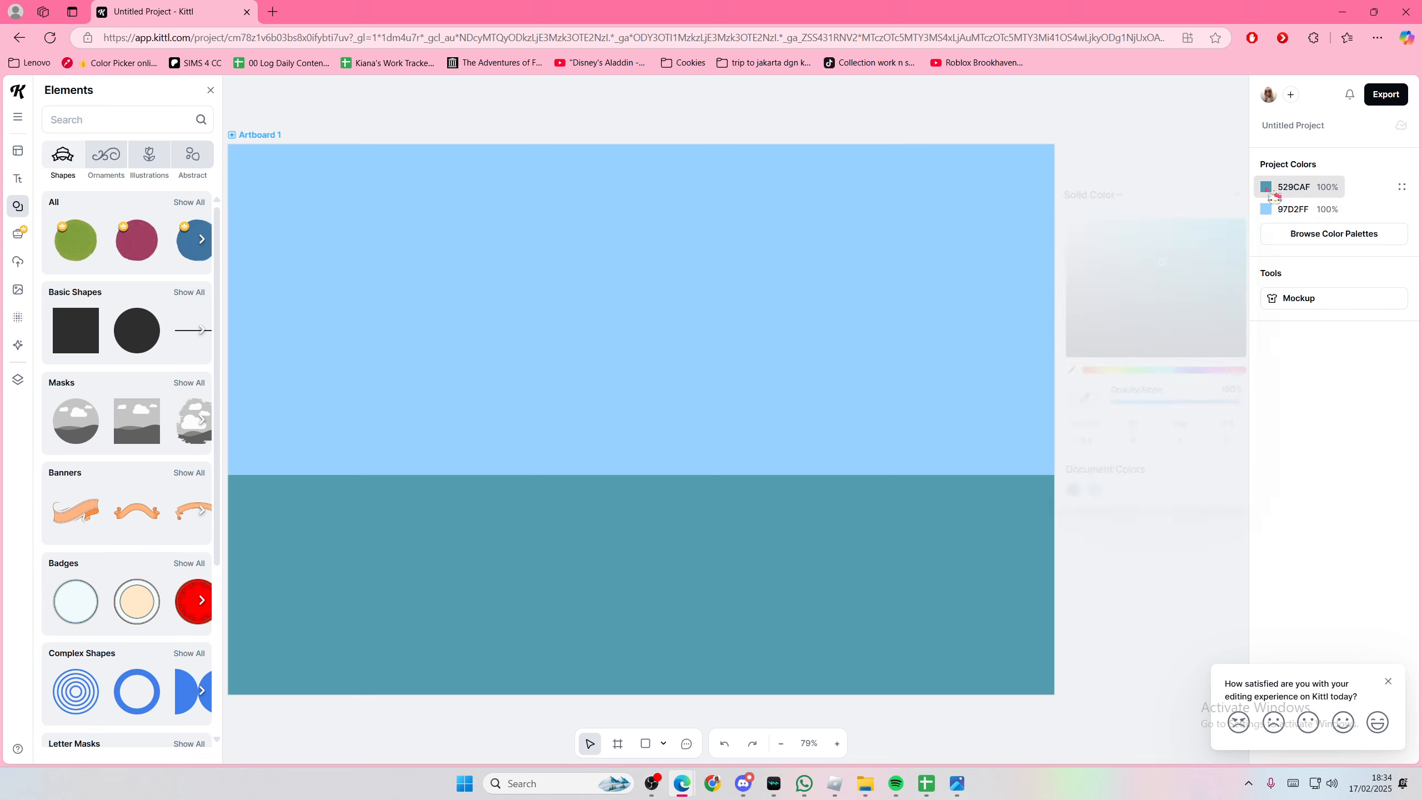
click(975, 395)
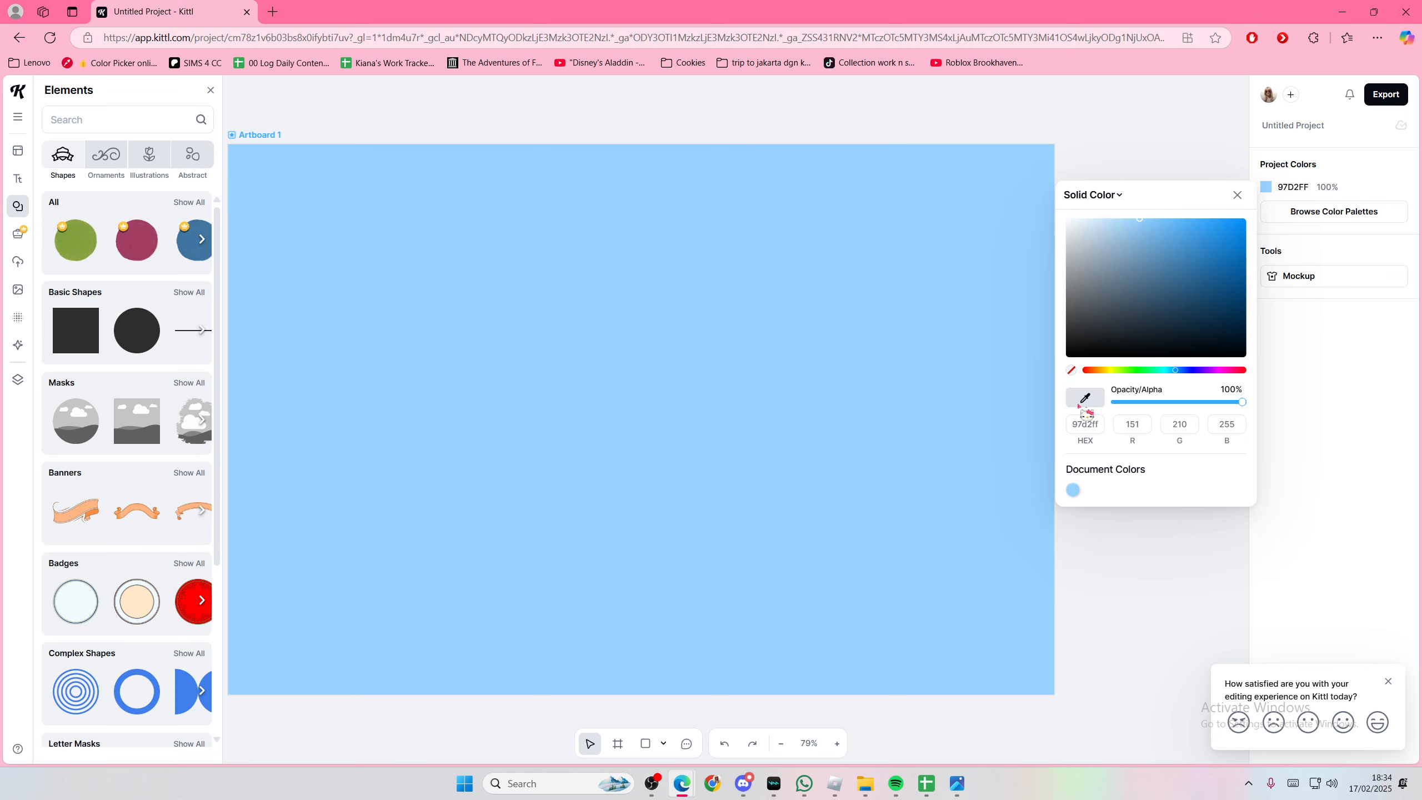
click(1156, 275)
click(1235, 196)
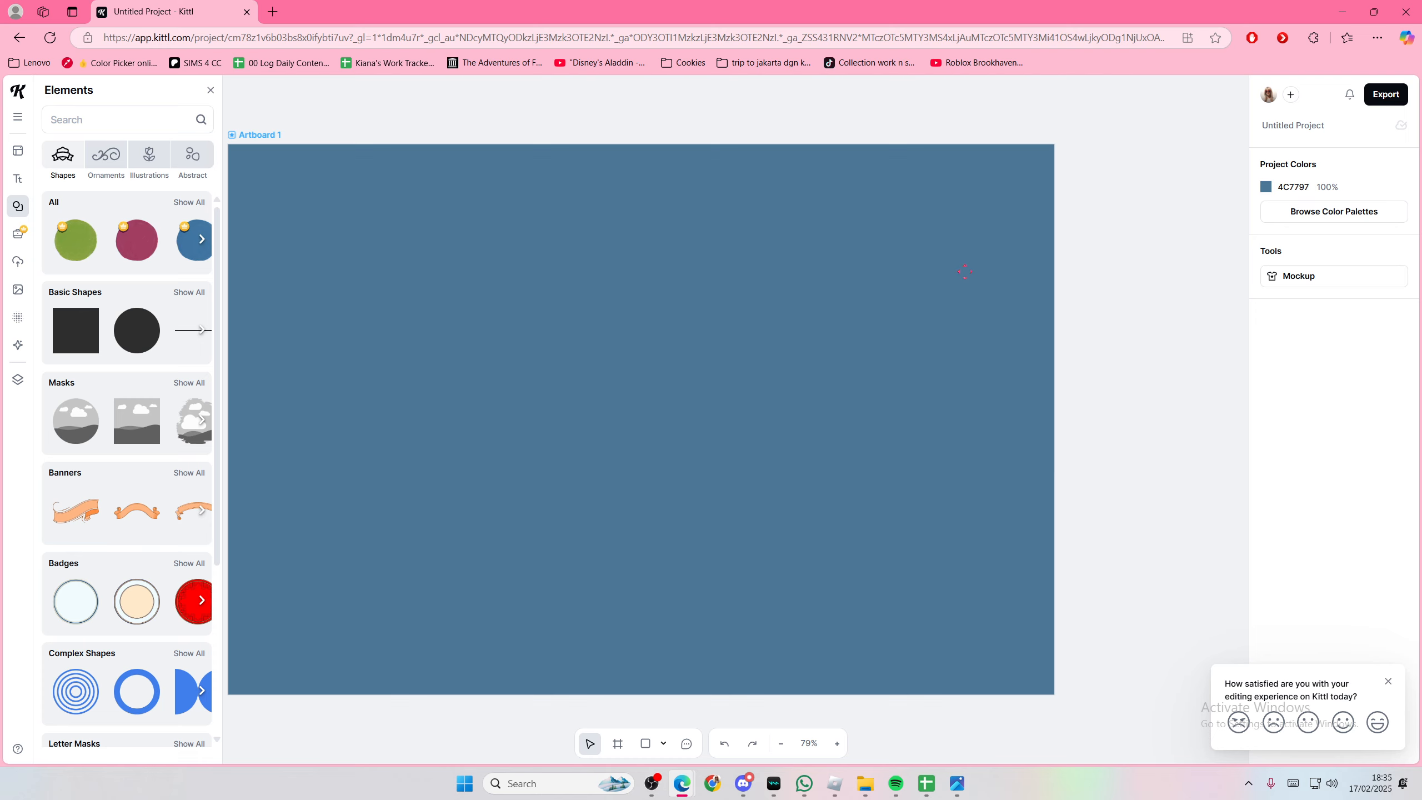
key(ctrl+z)
key(ctrl+z)
key(ctrl+z)
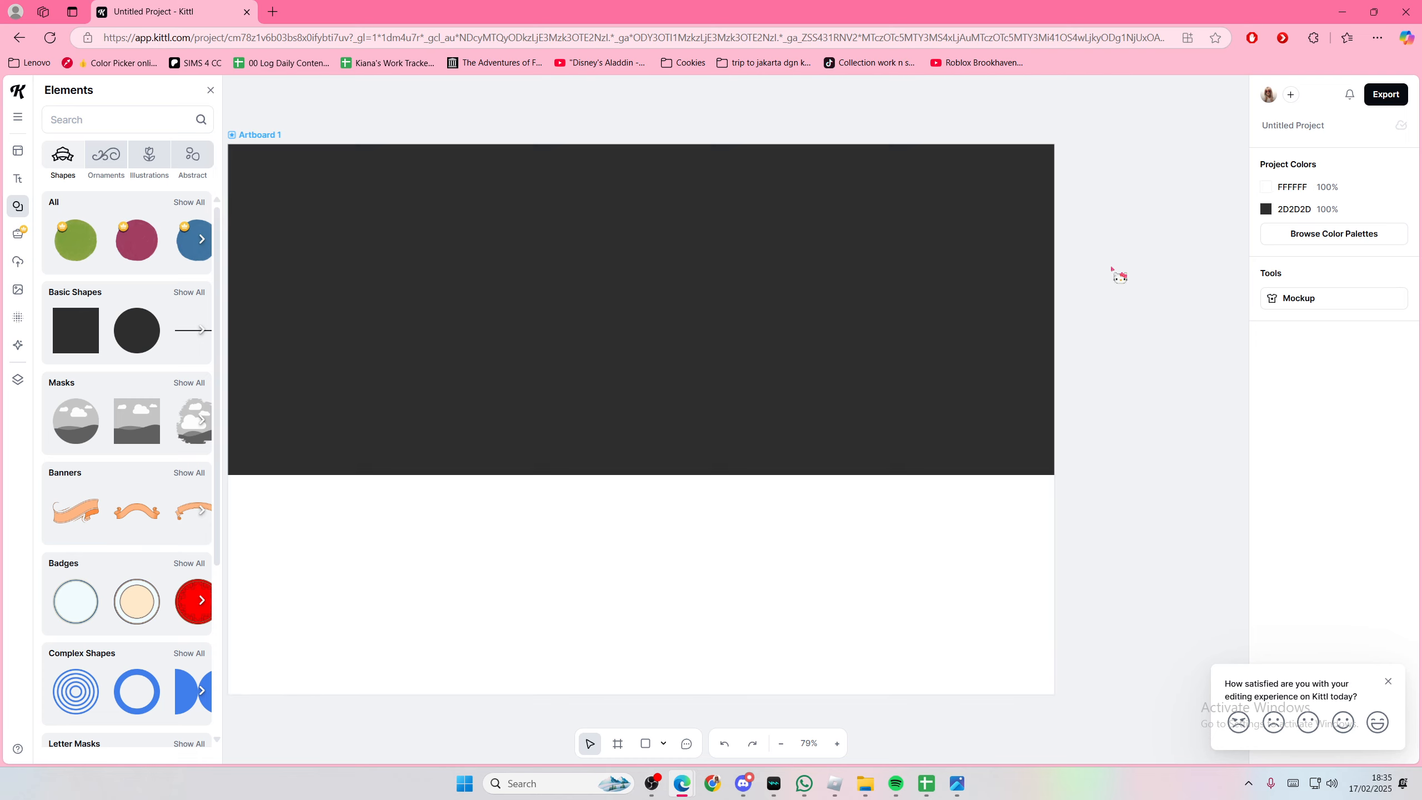
key(ctrl+shift+z)
key(ctrl+shift+z)
key(ctrl+shift+z)
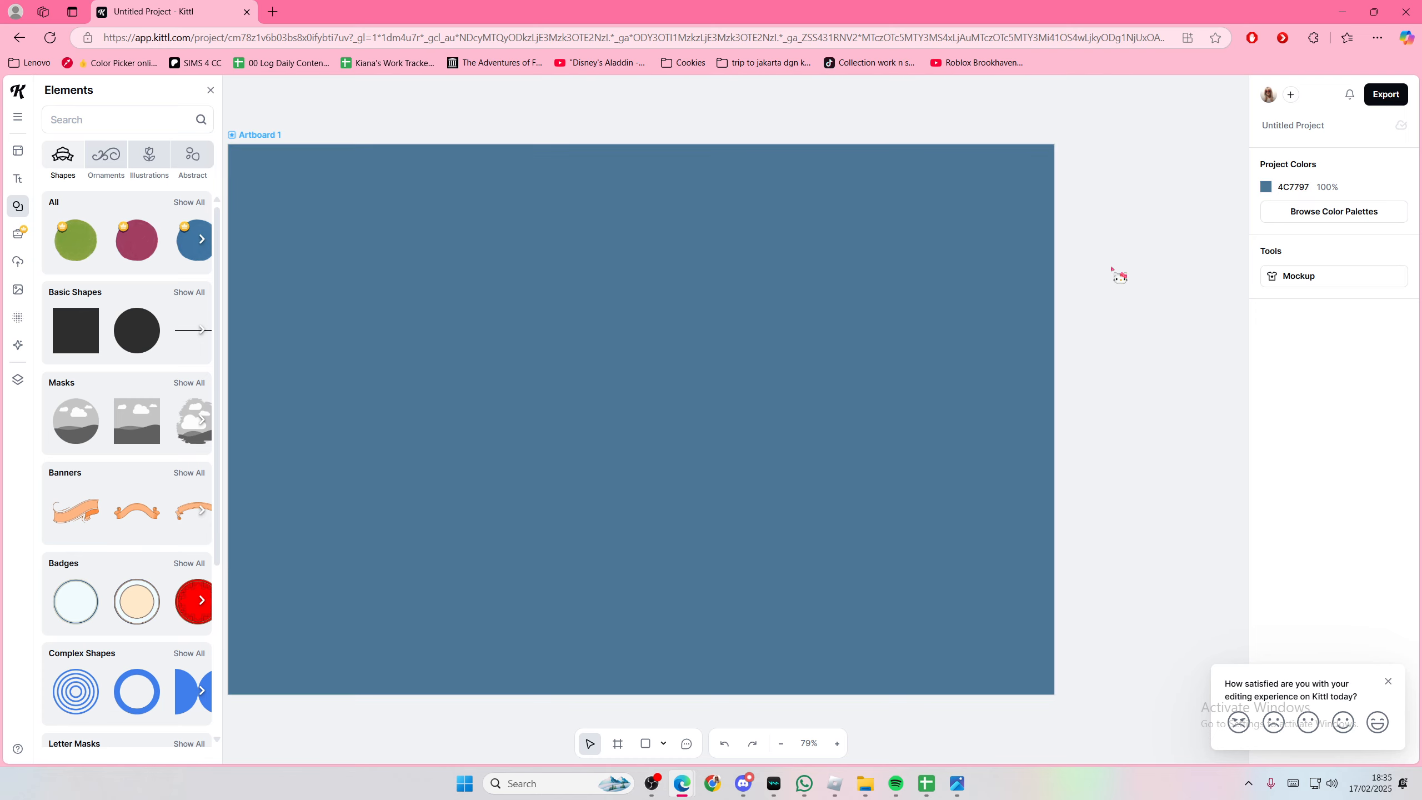
key(ctrl+z)
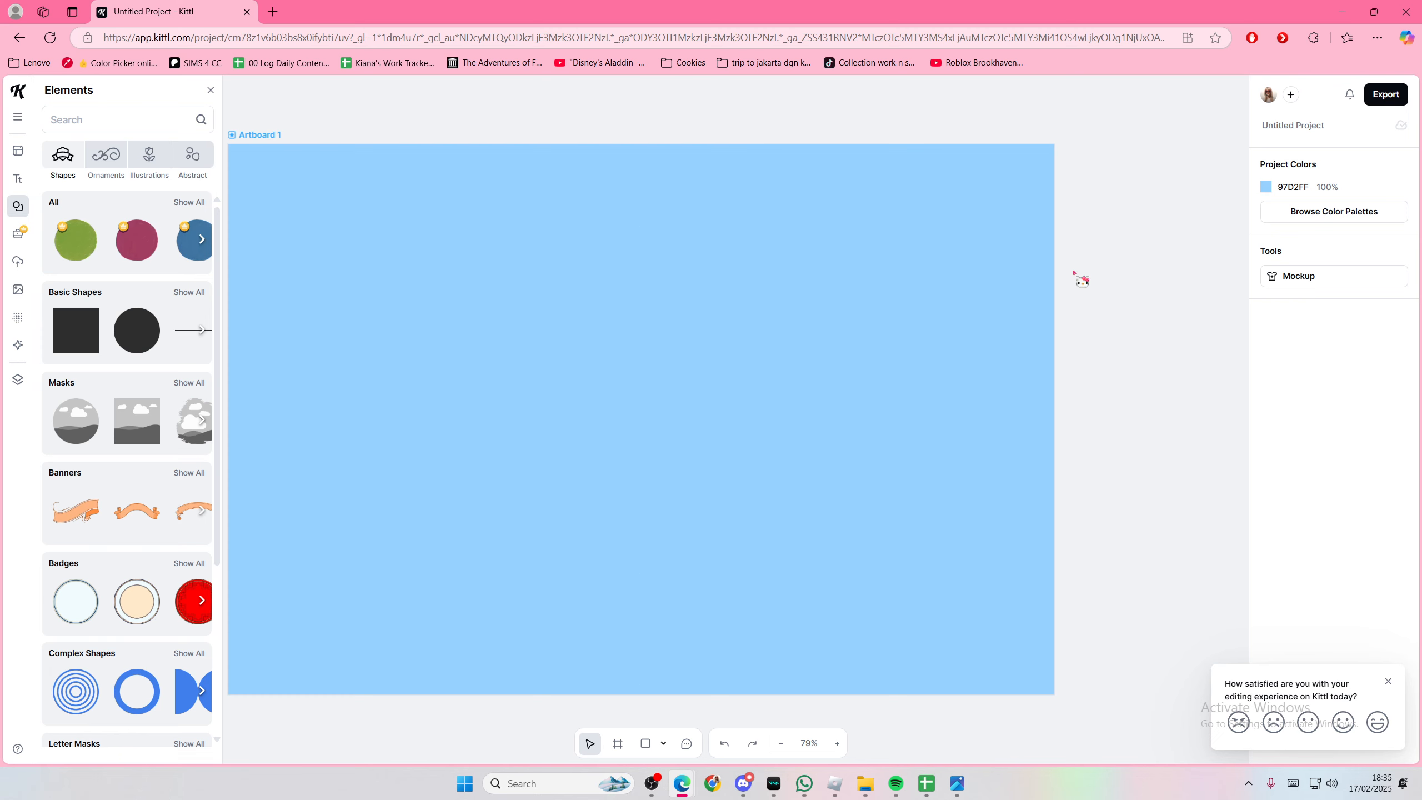
Step: Change the light blue project color shared by the rectangle and background to the darker blue 5383A7
click(871, 370)
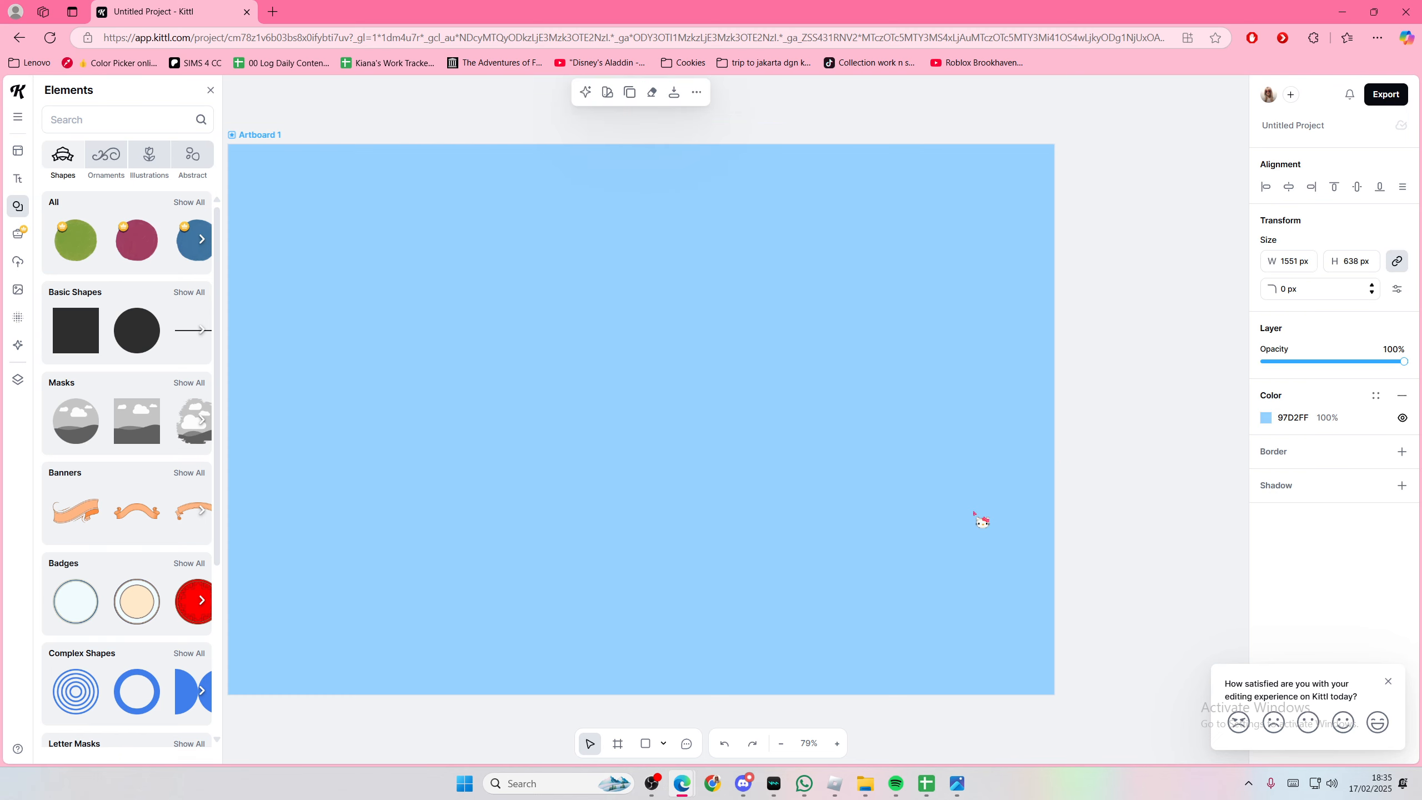
click(978, 517)
click(1269, 194)
drag(1157, 286, 1157, 269)
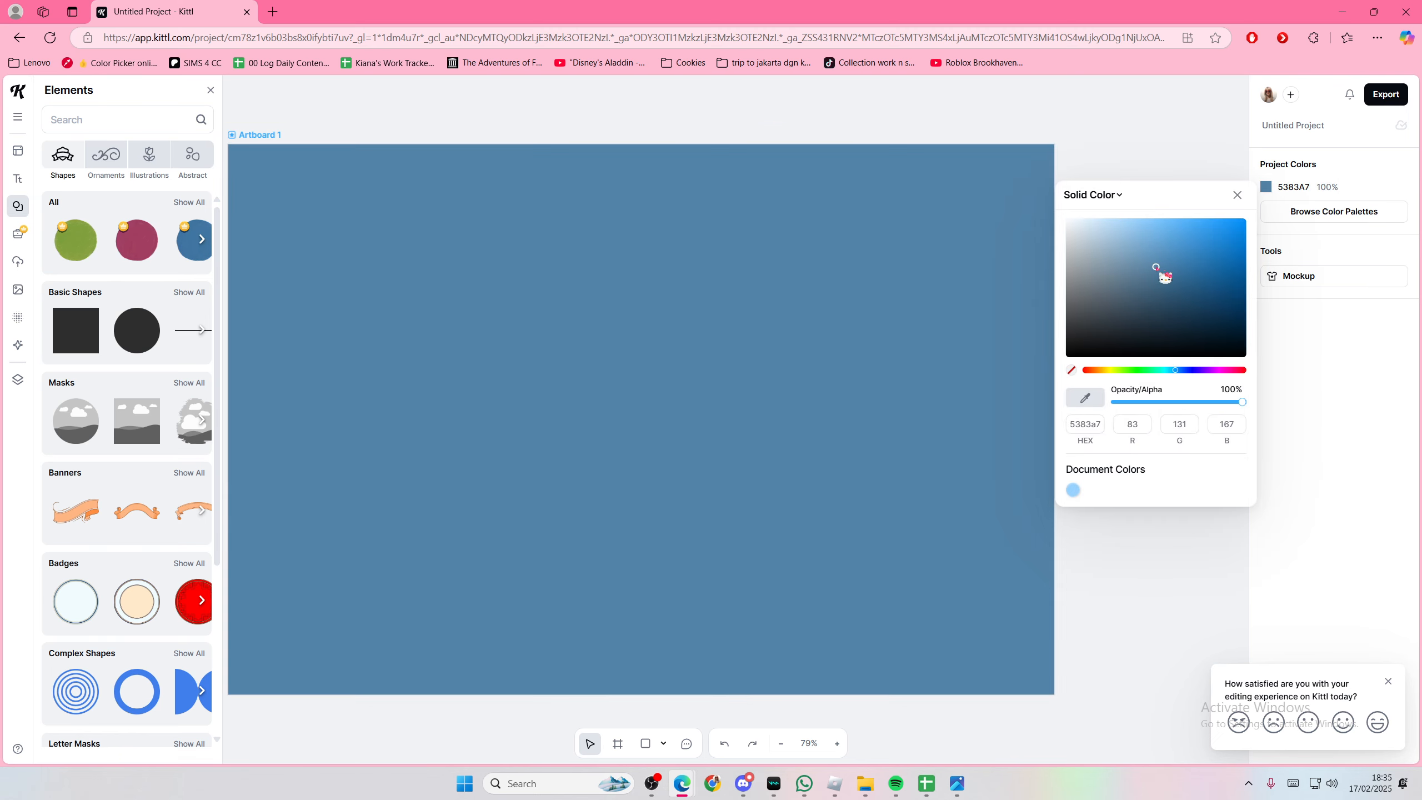
click(1182, 175)
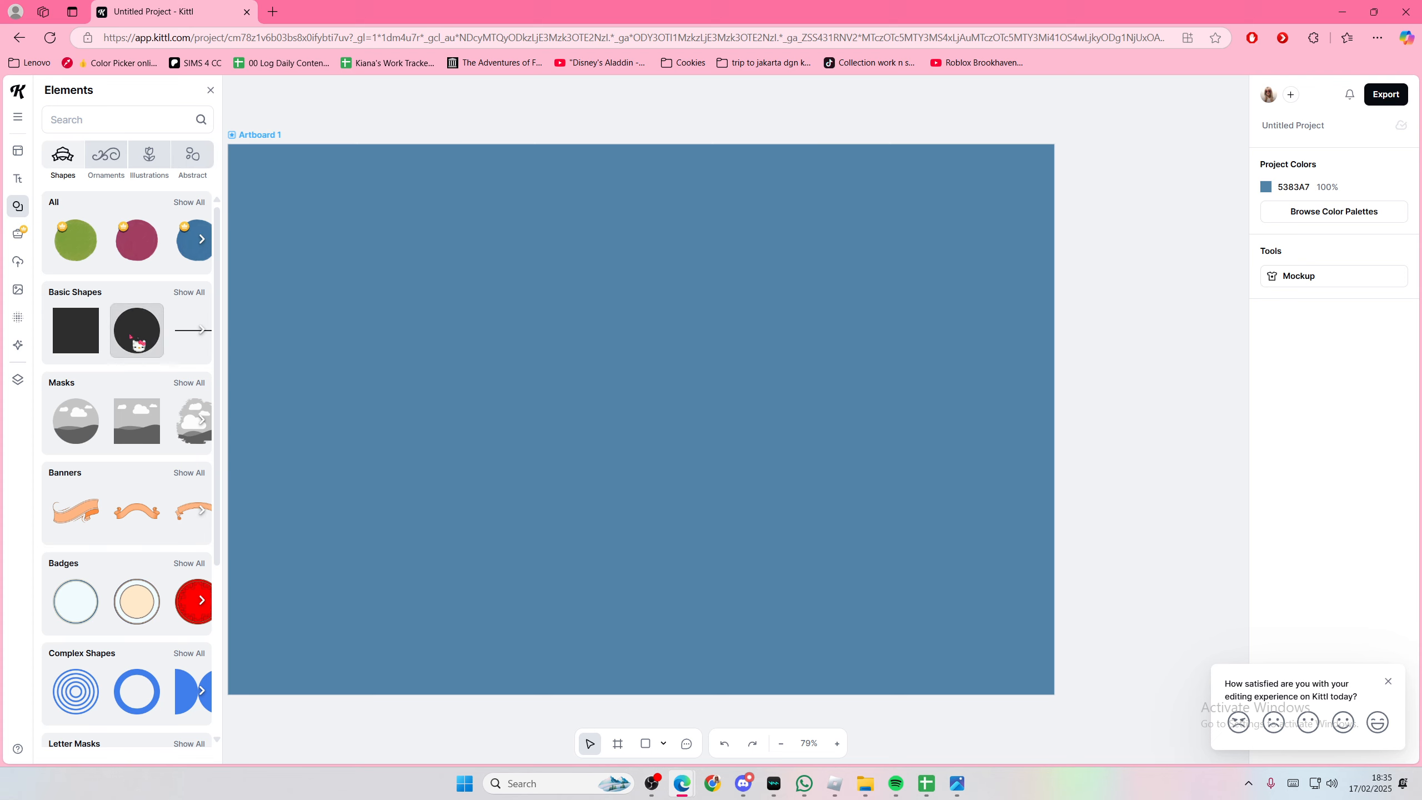
Step: Add a basic square at the artboard's top-left corner and stretch it across the full width, about 1569 px
click(75, 330)
drag(631, 365, 386, 228)
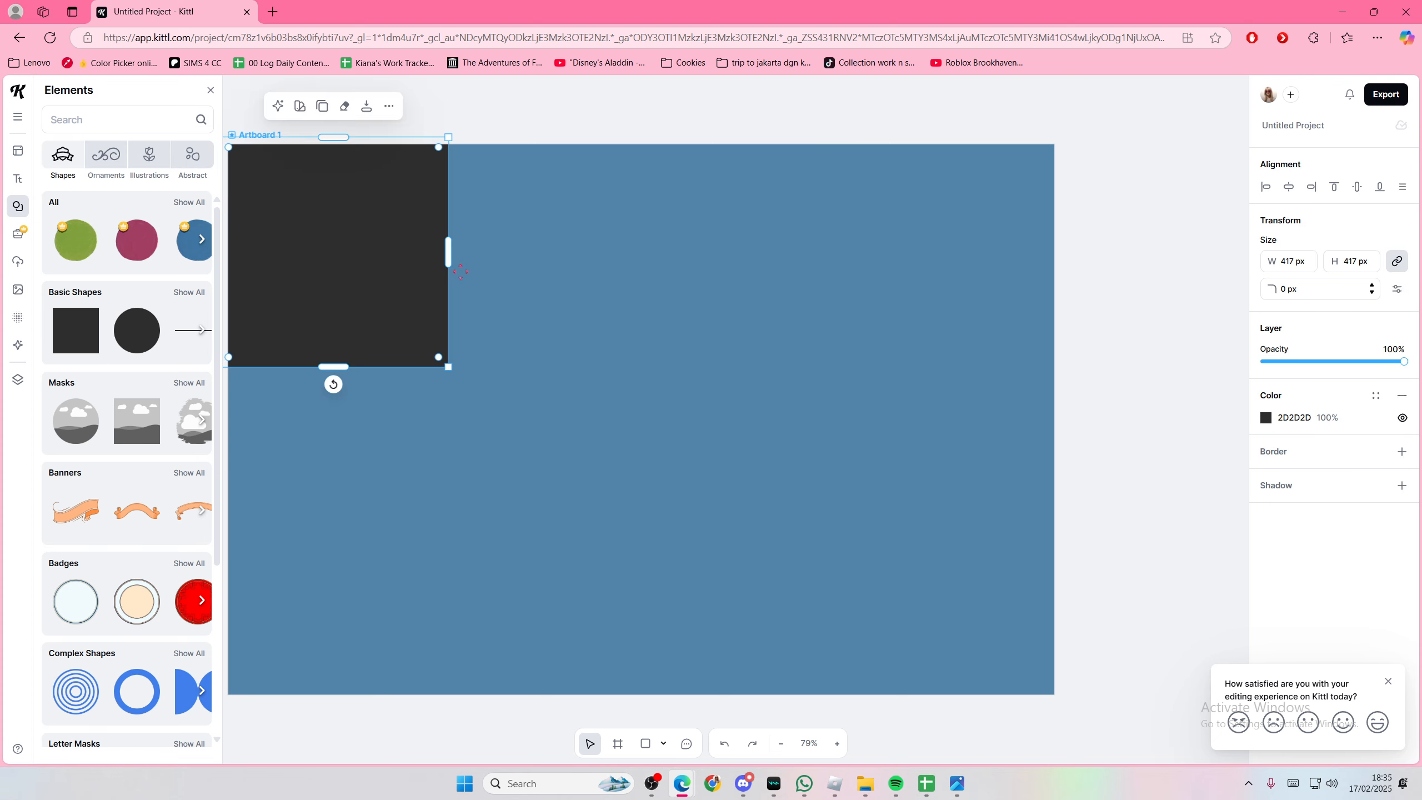
drag(451, 260, 1083, 261)
Step: Recolor the new rectangle to sky blue A6E1FE and extend its lower edge to a height of about 650 px
click(1266, 418)
click(1116, 486)
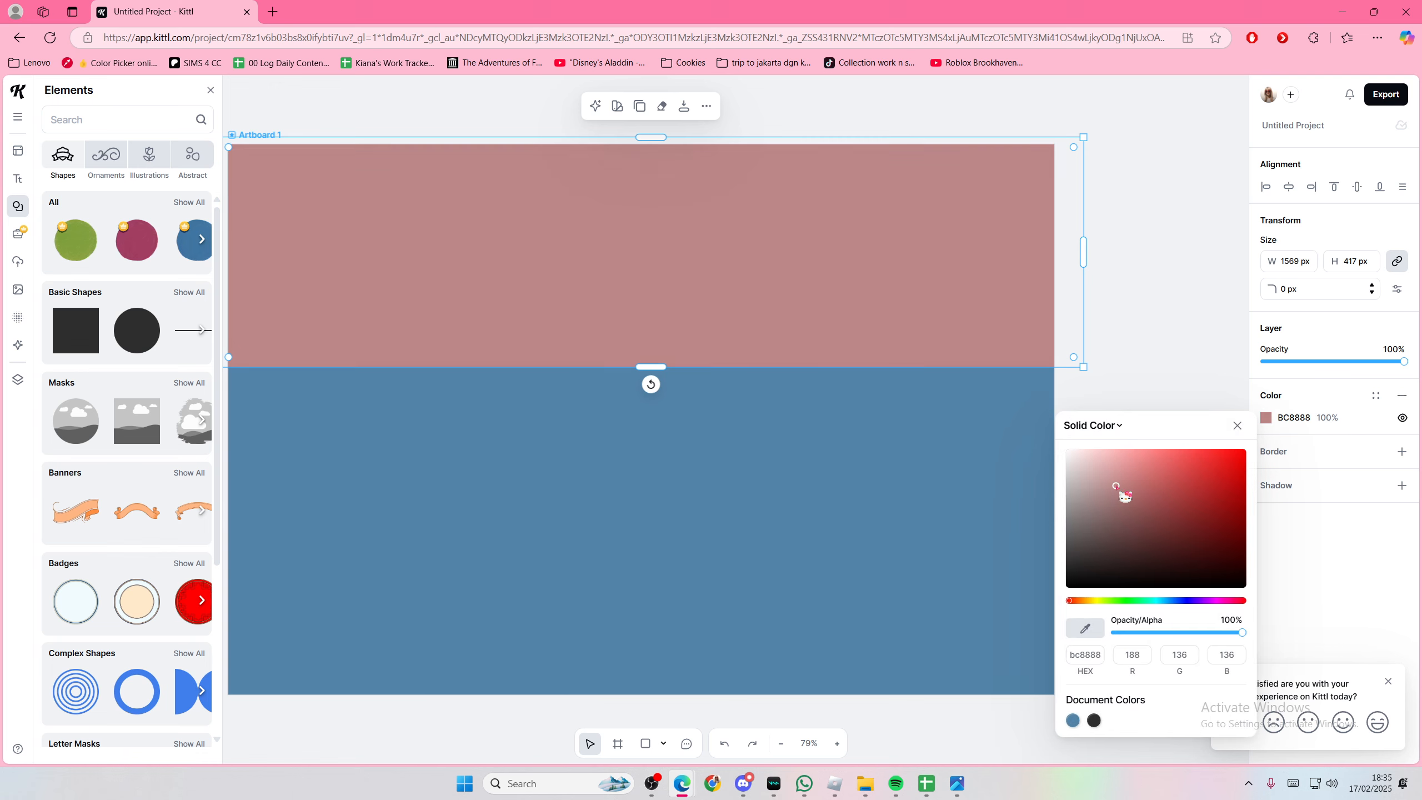
drag(1135, 599, 1164, 601)
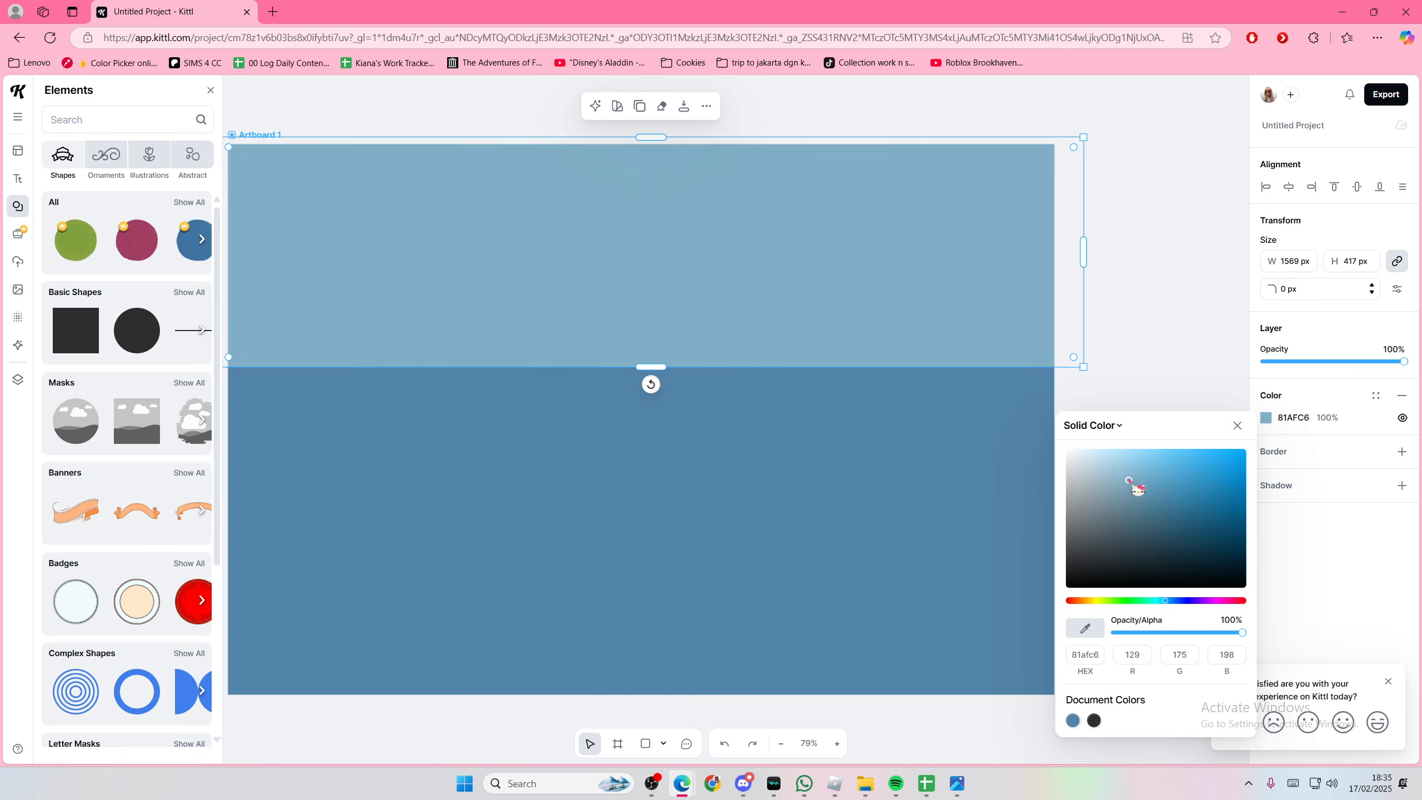
drag(1133, 485, 1128, 451)
click(1237, 424)
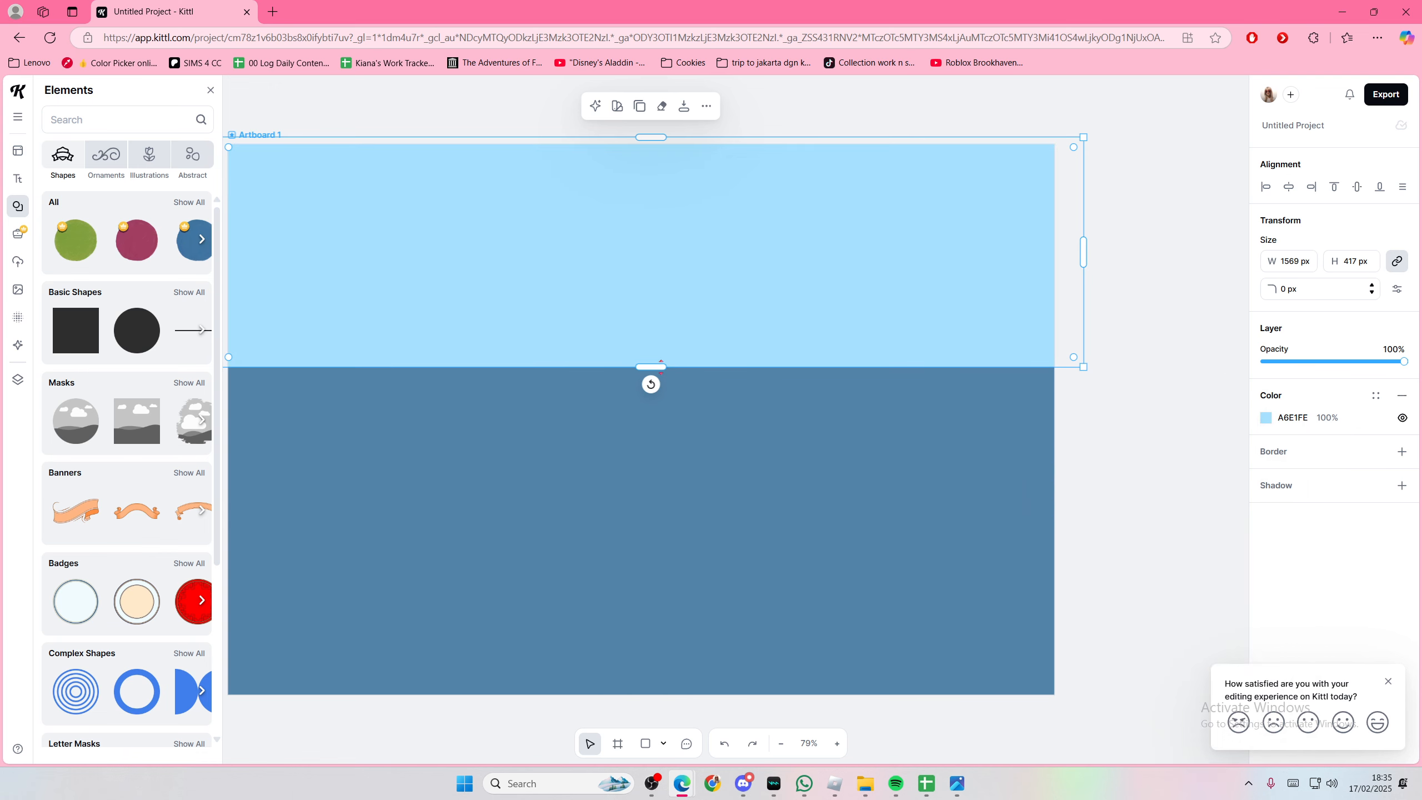
drag(662, 368, 663, 503)
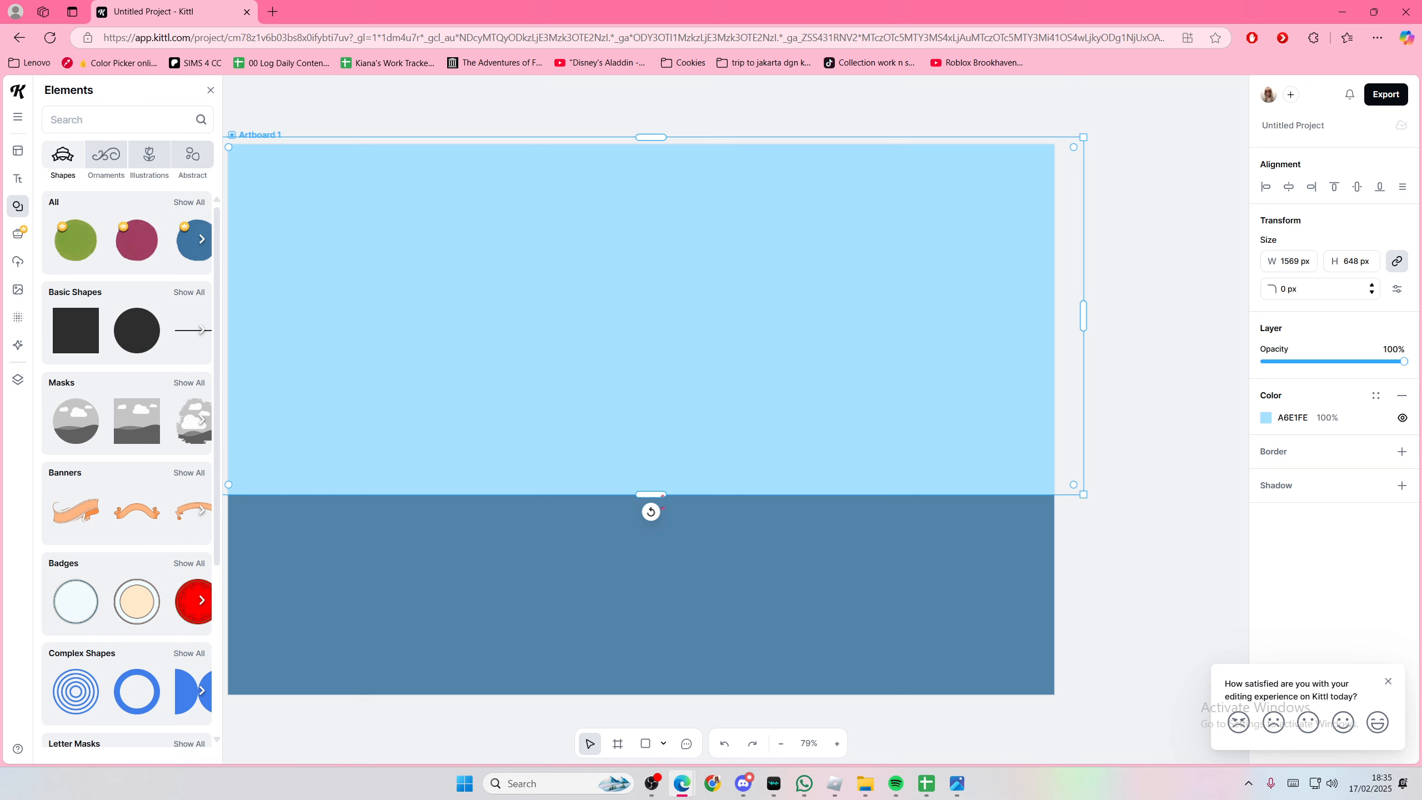
click(1098, 568)
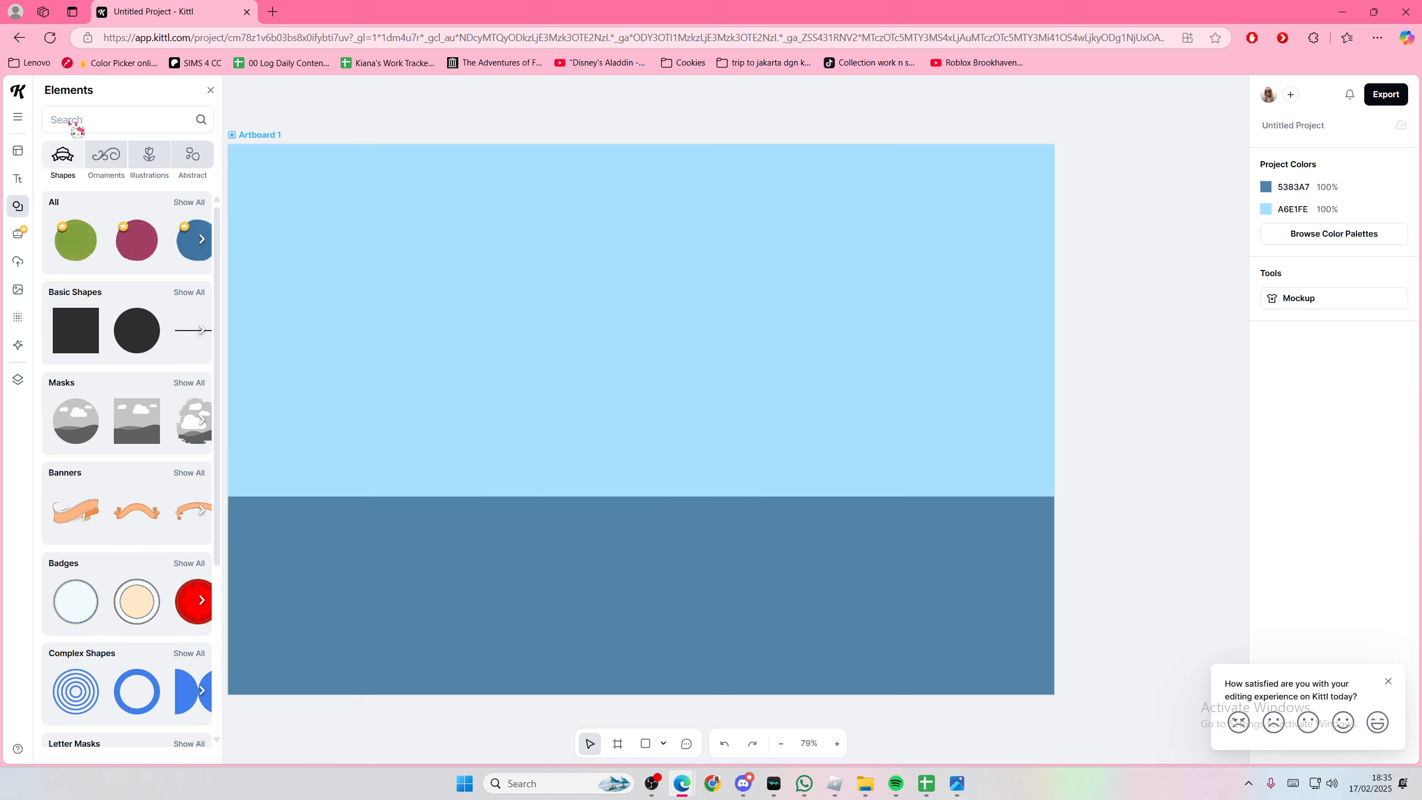
Step: Search the illustrations for "island silhouette"
click(149, 159)
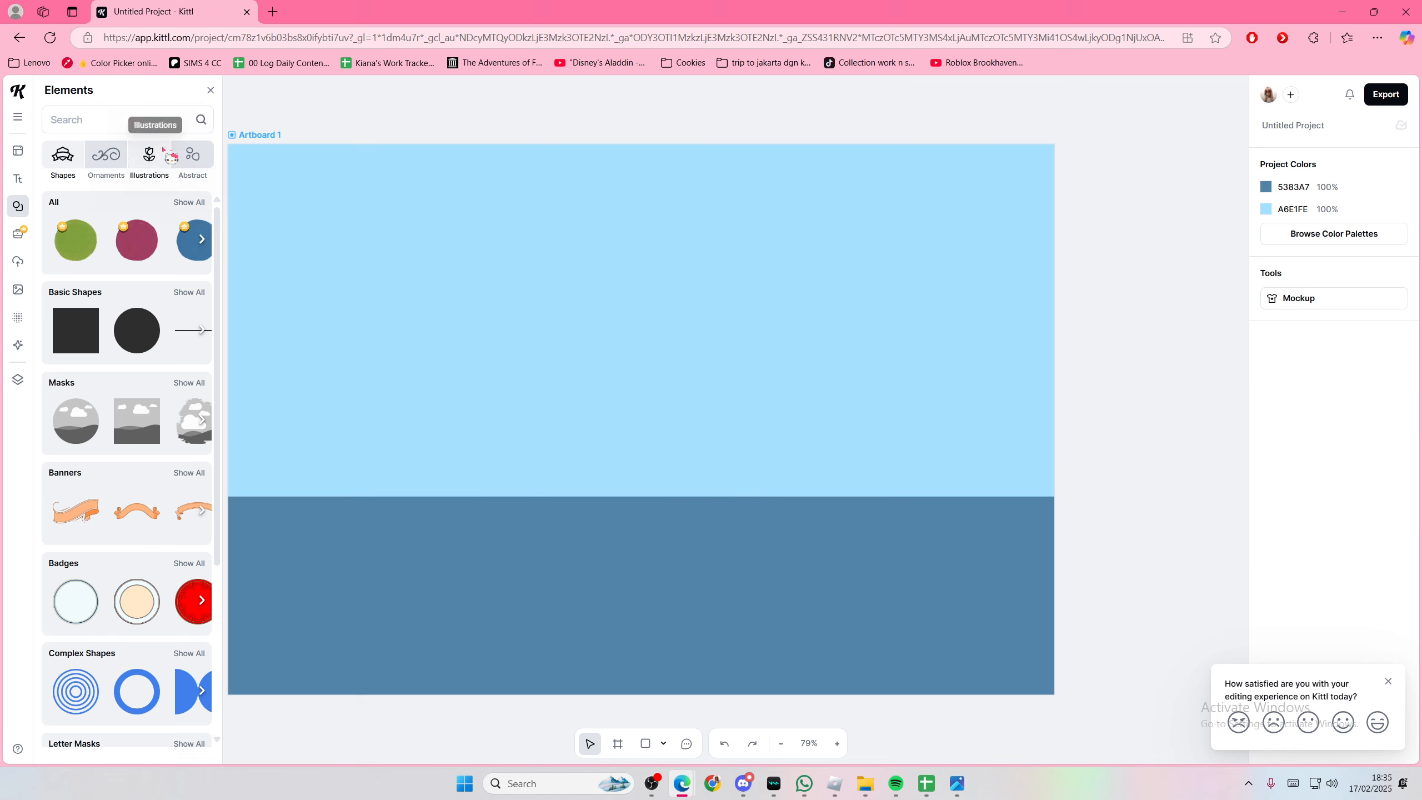
text(isla)
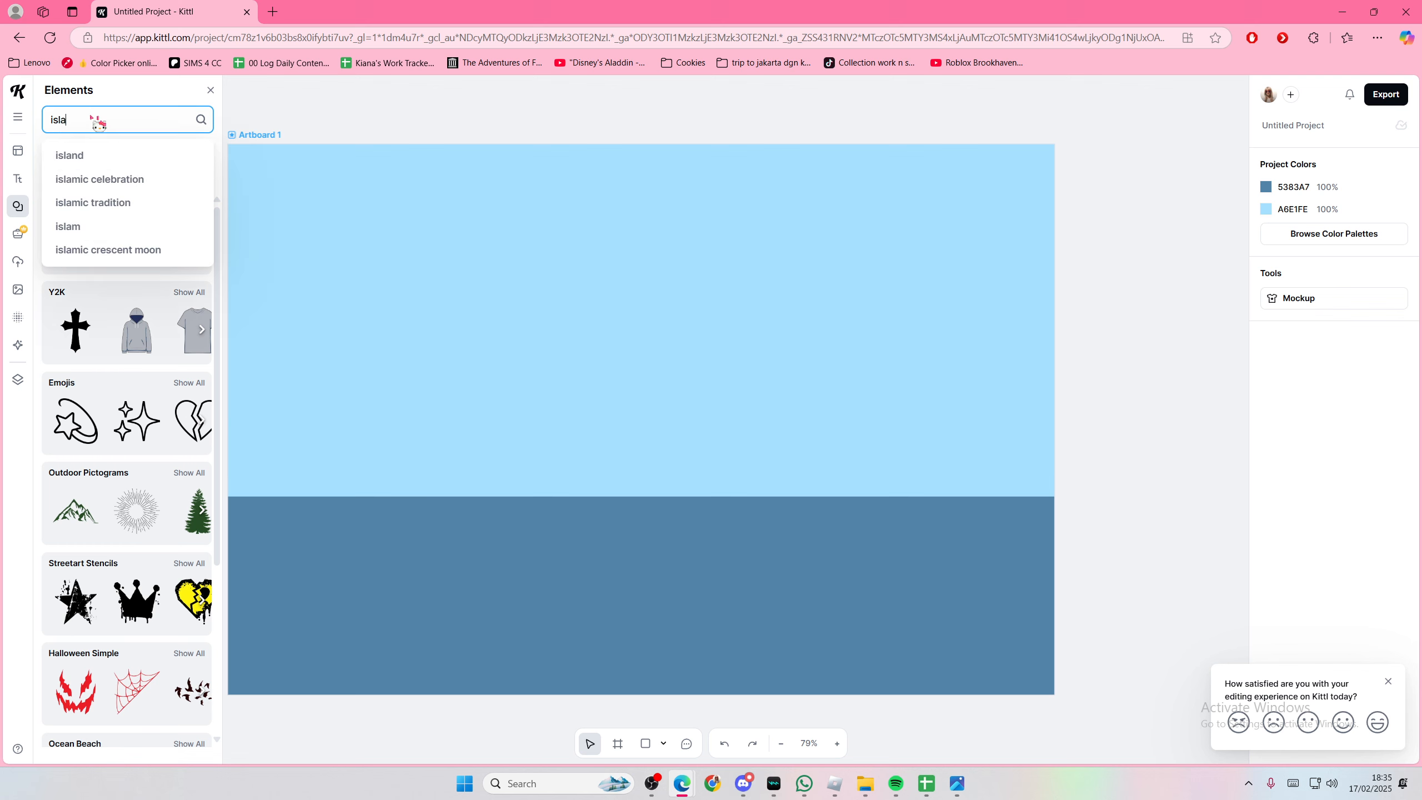
text(nd silhouette)
key(Return)
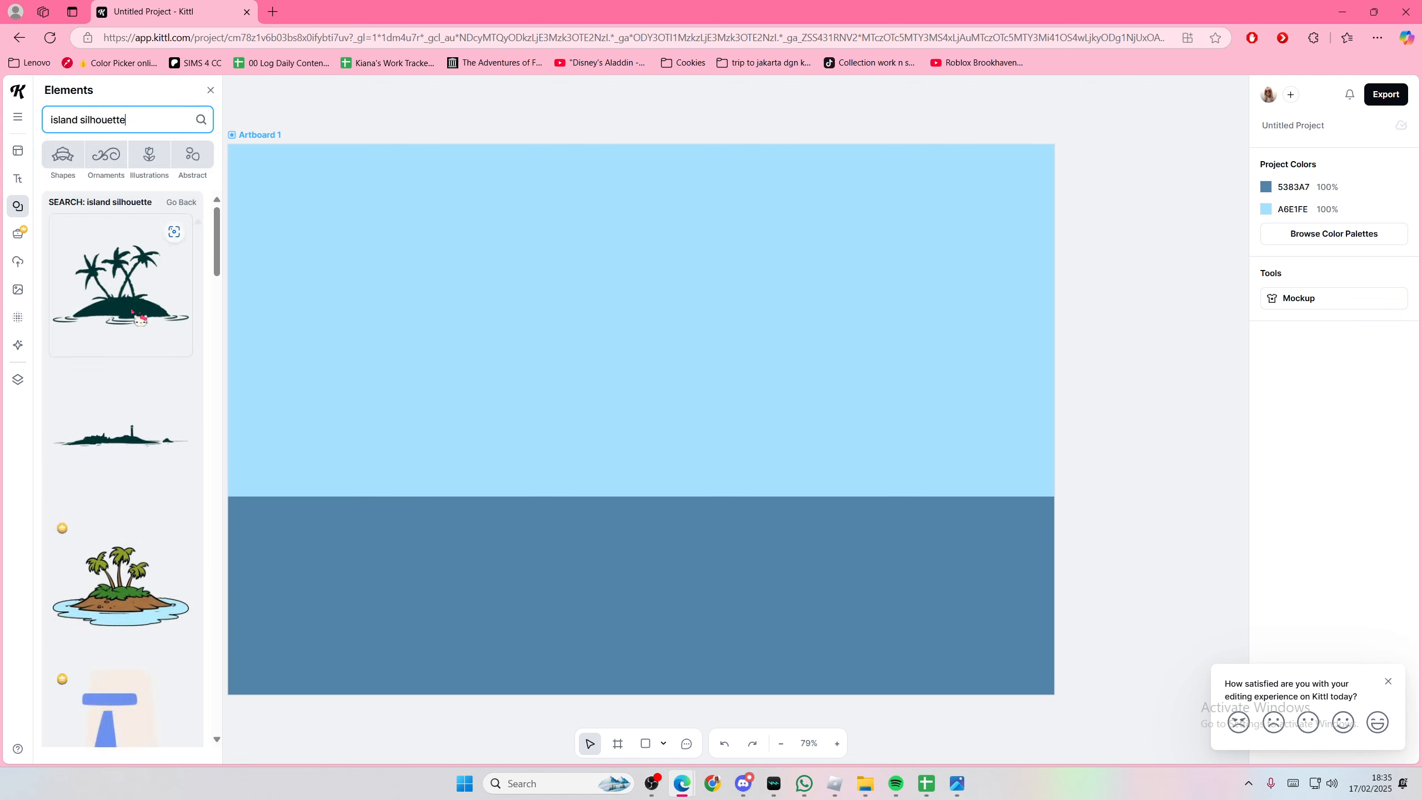
Step: Insert the palm-tree island silhouette, enlarge it to about 823 px wide and place it on the horizon at the artboard's right edge
click(140, 318)
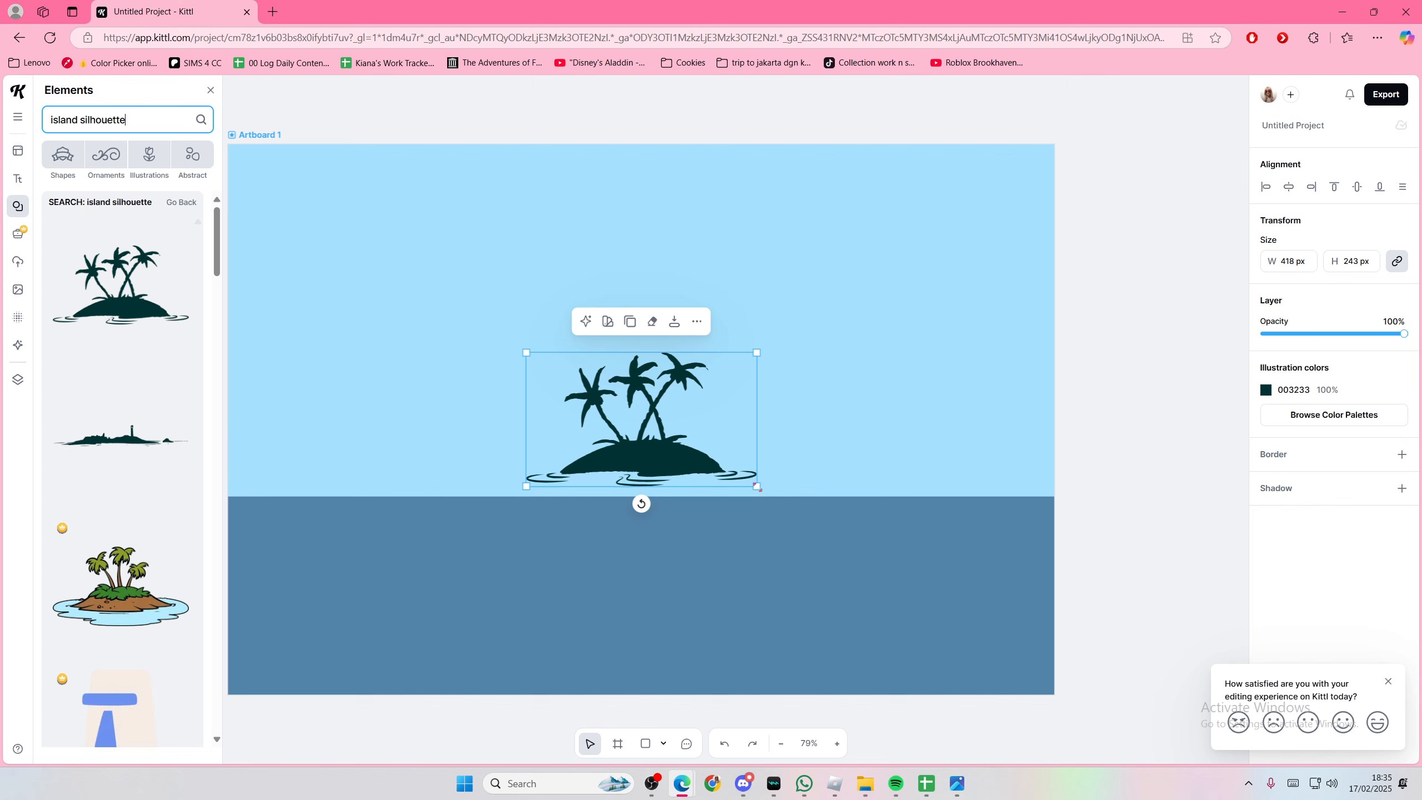
drag(757, 486, 978, 612)
drag(825, 561, 963, 480)
Step: Recolor the palm-tree island to muted purple-brown 705E6E and shift it slightly to the right
click(1280, 393)
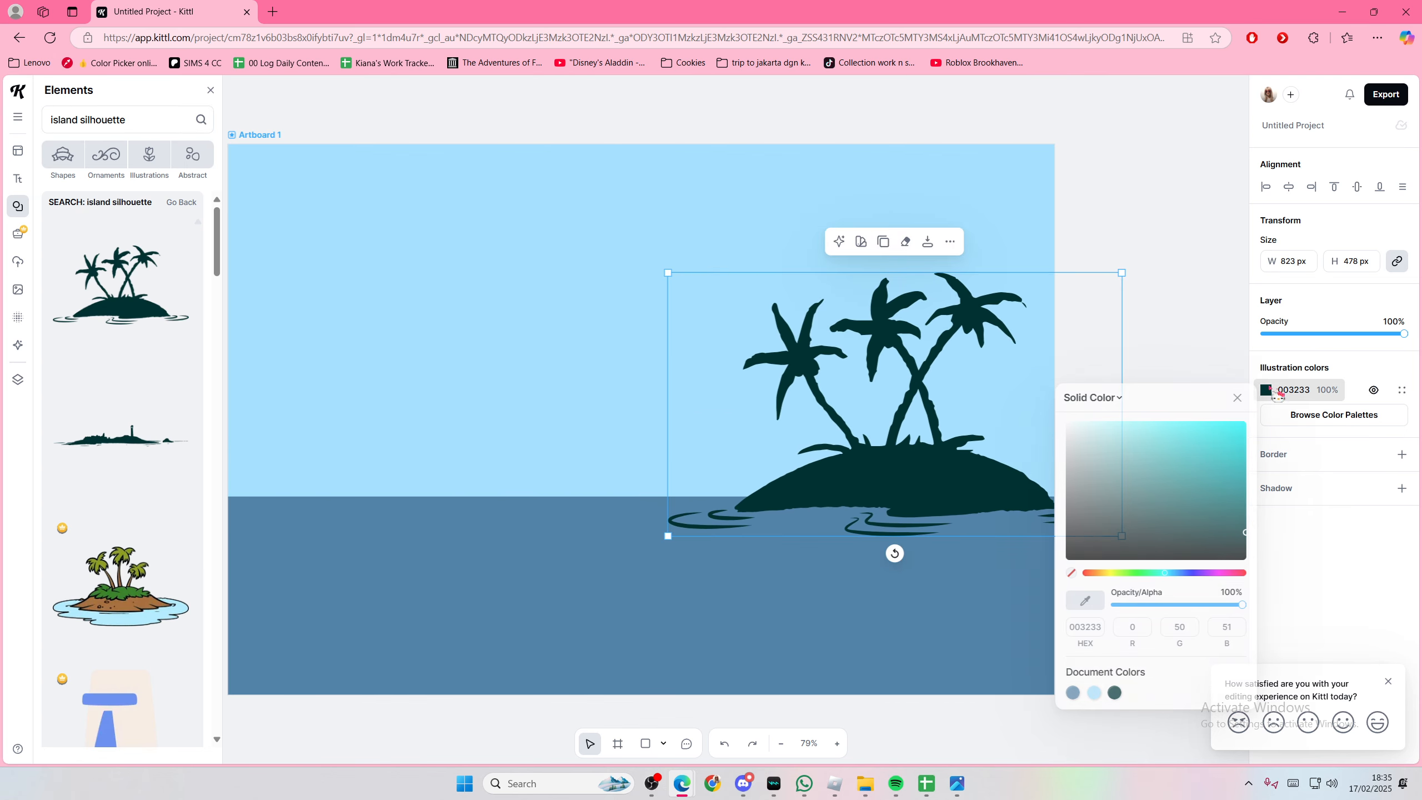
drag(1197, 573, 1198, 573)
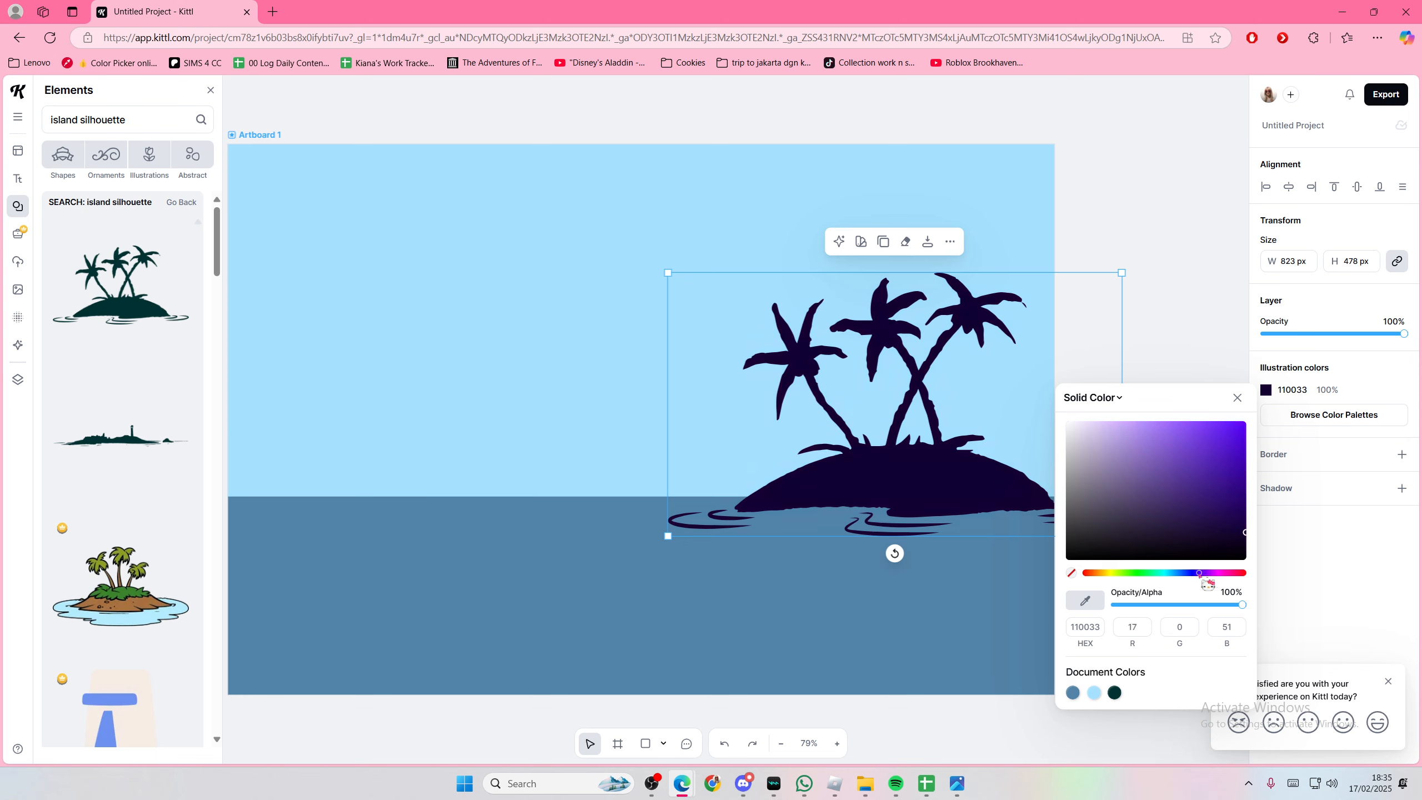
drag(1148, 443, 1160, 457)
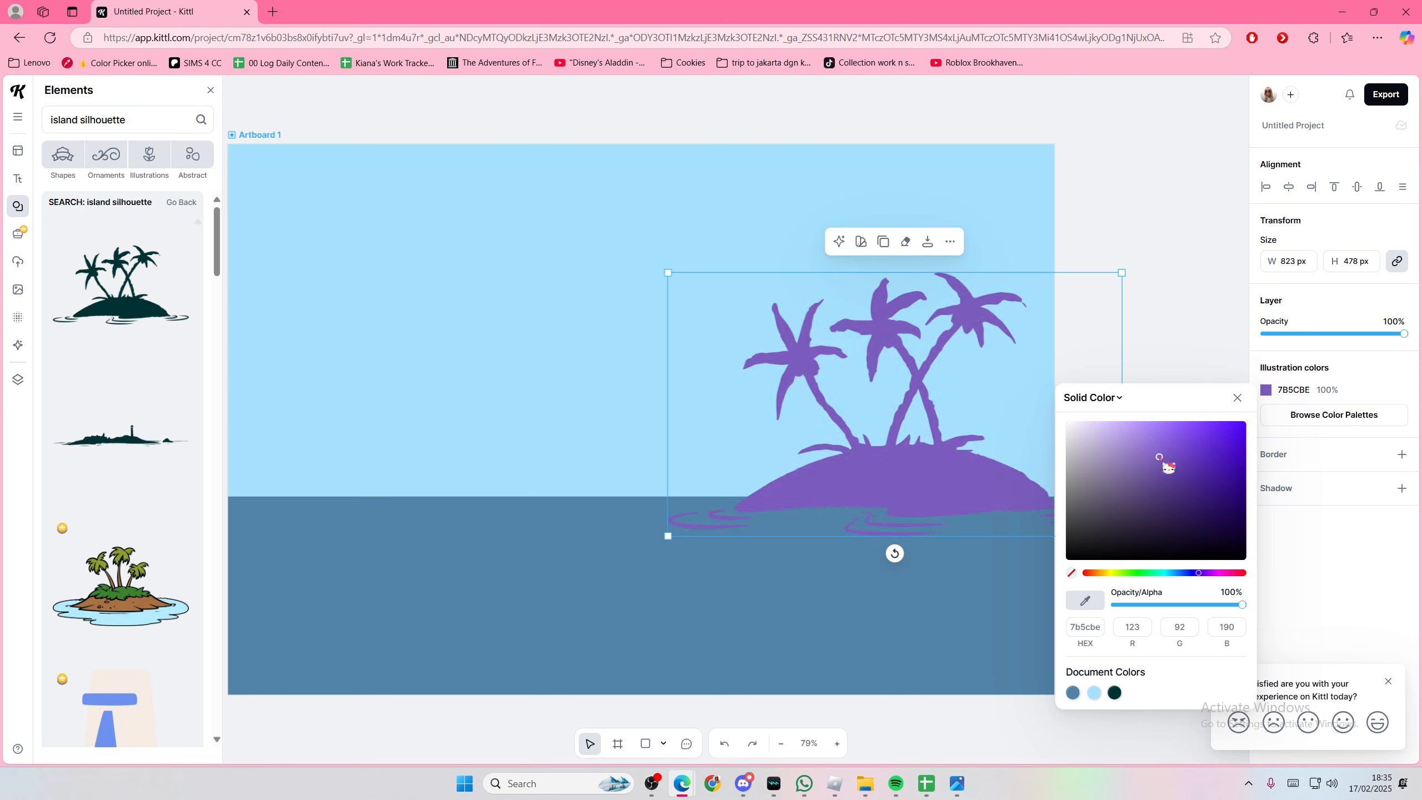
click(1224, 574)
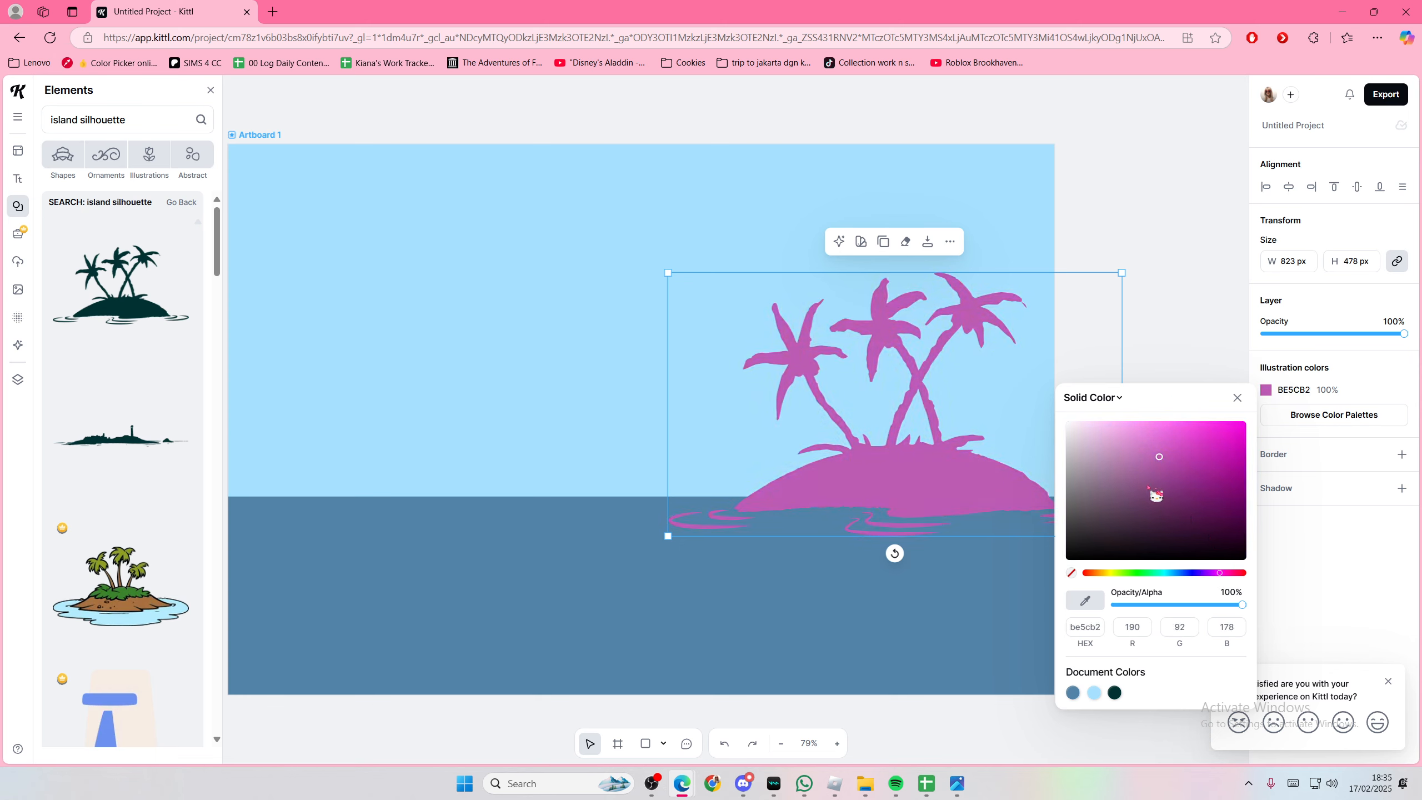
mouse_move(1148, 486)
mouse_down()
mouse_move(1122, 481)
mouse_move(1094, 498)
mouse_up()
click(1159, 370)
drag(1061, 450, 1067, 451)
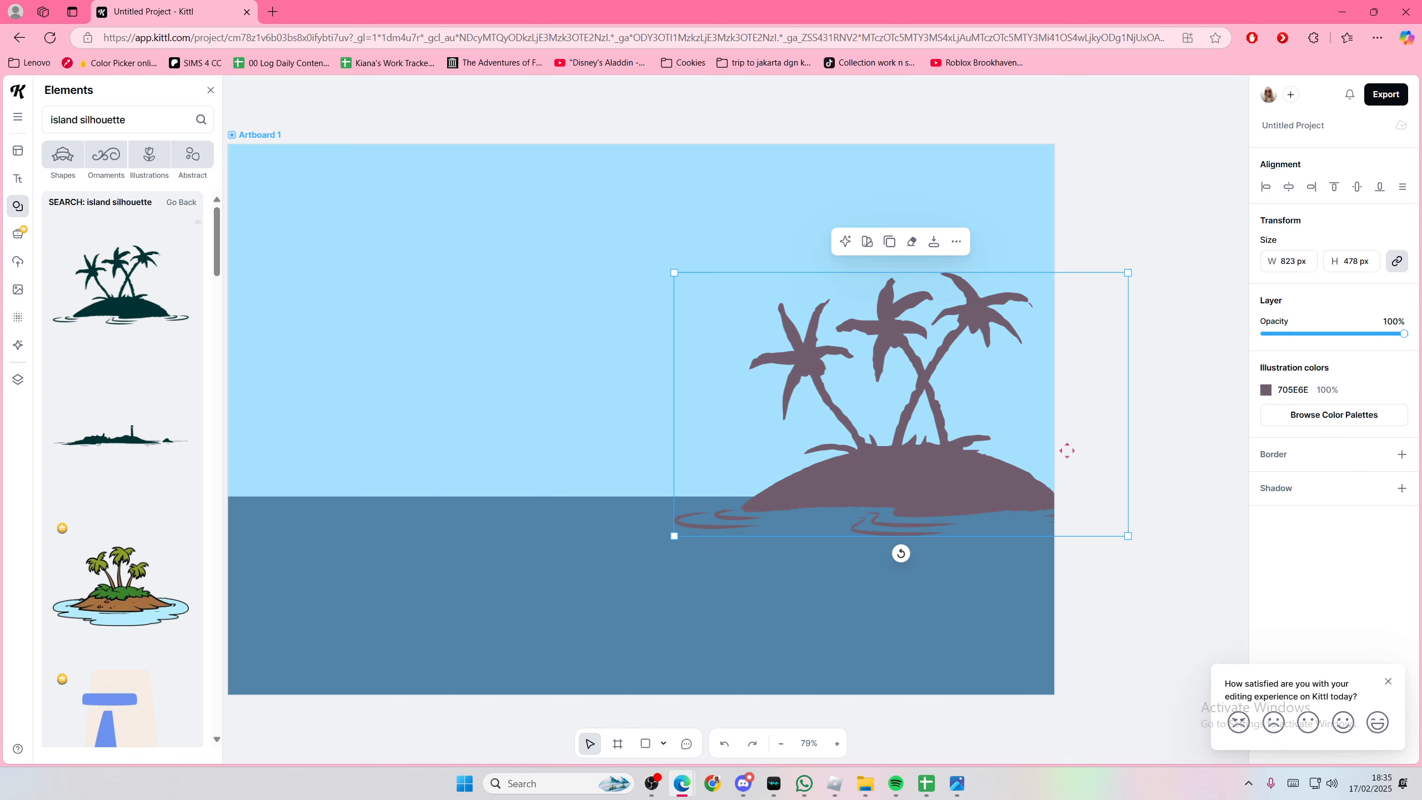
Step: Insert the lighthouse island silhouette, enlarge it to about 1295 px wide and place it along the horizon at the artboard's left edge
click(121, 437)
drag(523, 470, 270, 531)
key(ctrl+z)
drag(653, 432, 334, 514)
drag(434, 484, 762, 434)
drag(542, 498, 446, 498)
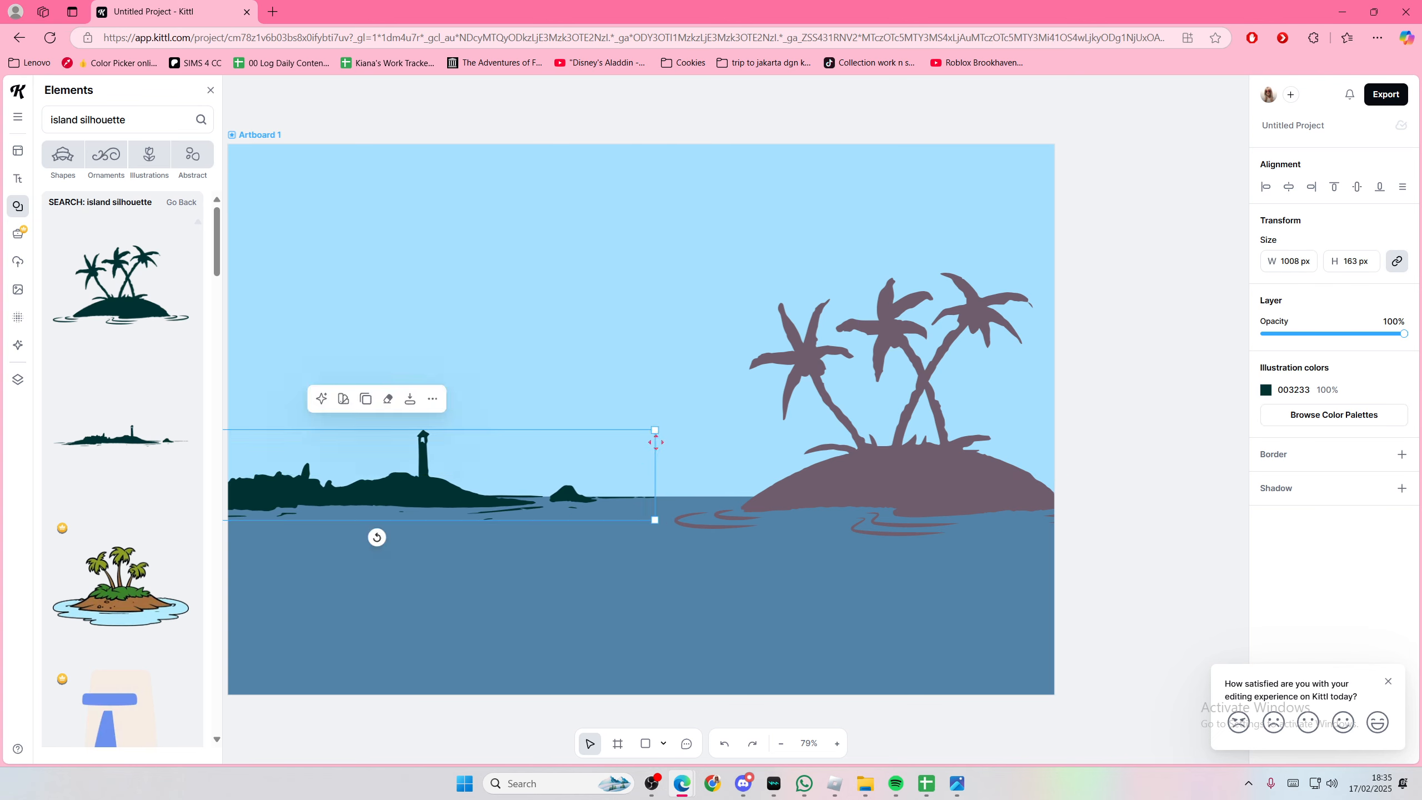
drag(661, 430, 813, 403)
drag(521, 498, 432, 506)
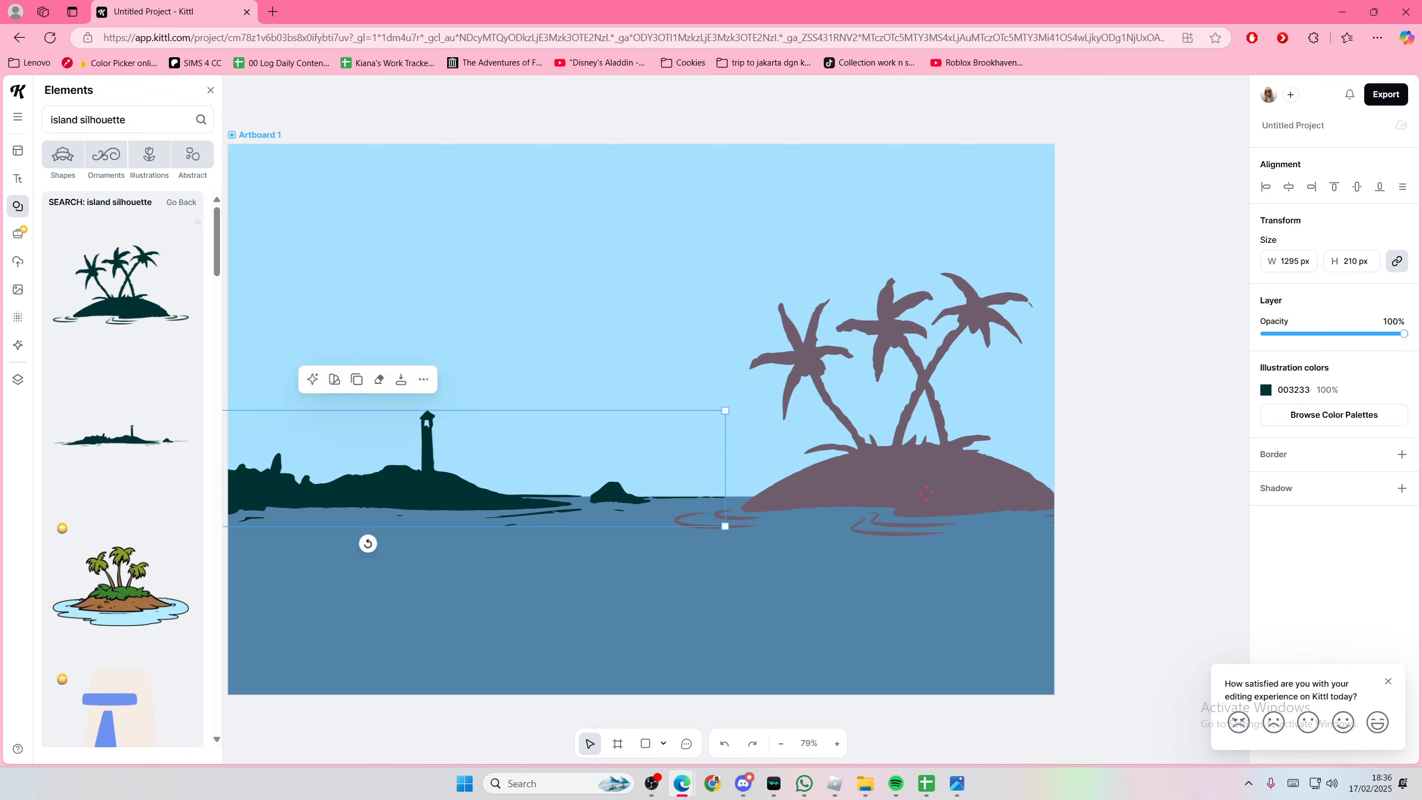
Step: Recolor the lighthouse island to 705E6E, matching the palm-tree island
click(1274, 394)
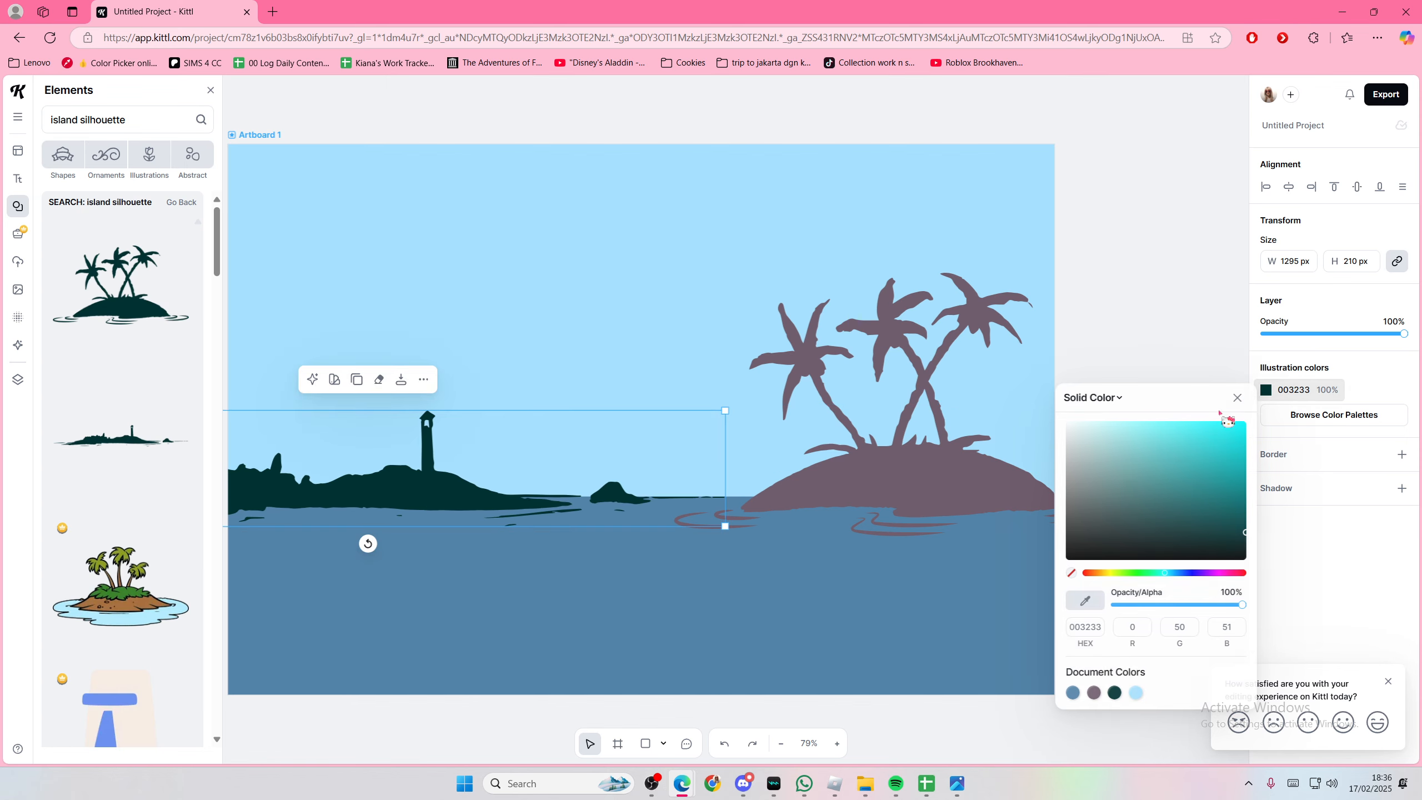
click(979, 482)
key(Escape)
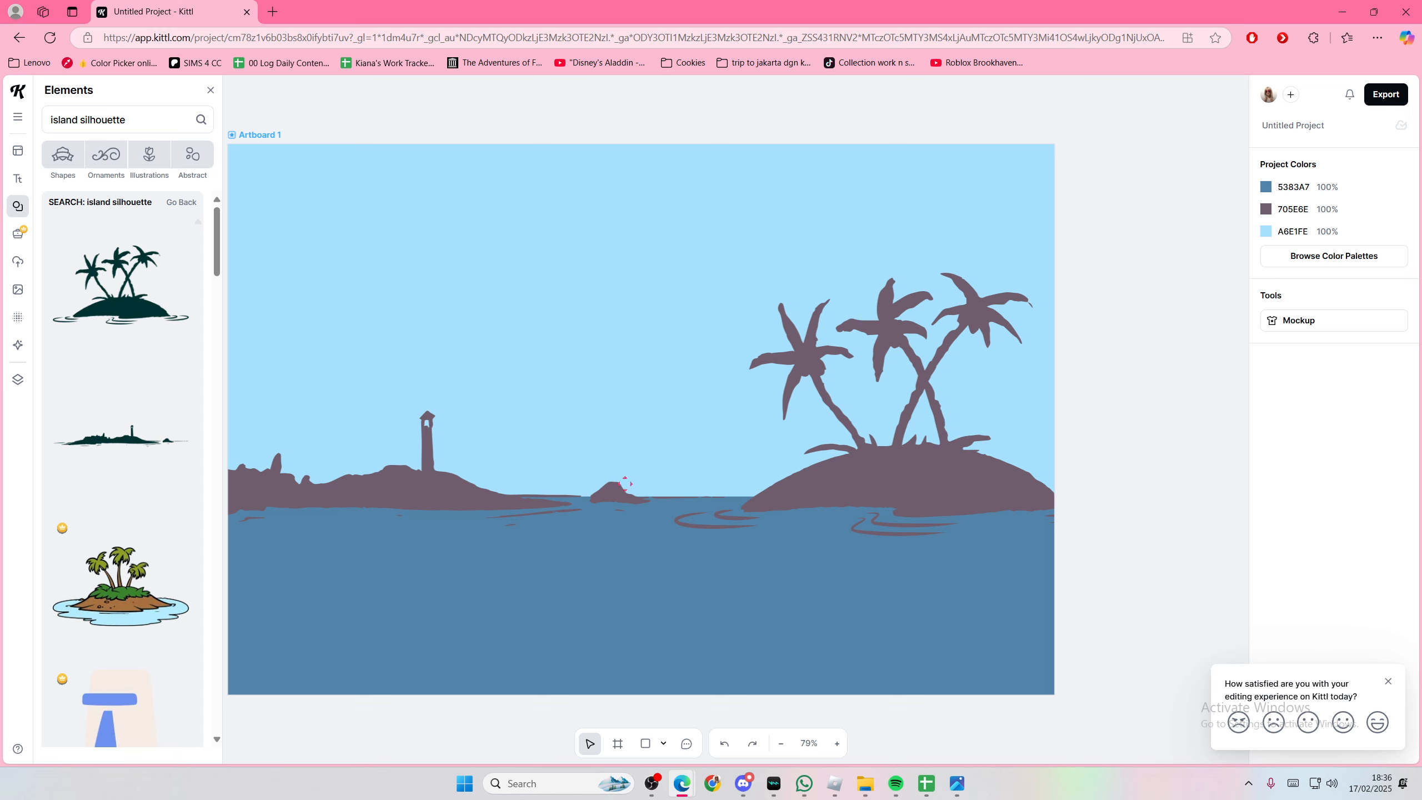
Step: Search the elements for "water ripples" and look through the results for a suitable ripple graphic
click(151, 129)
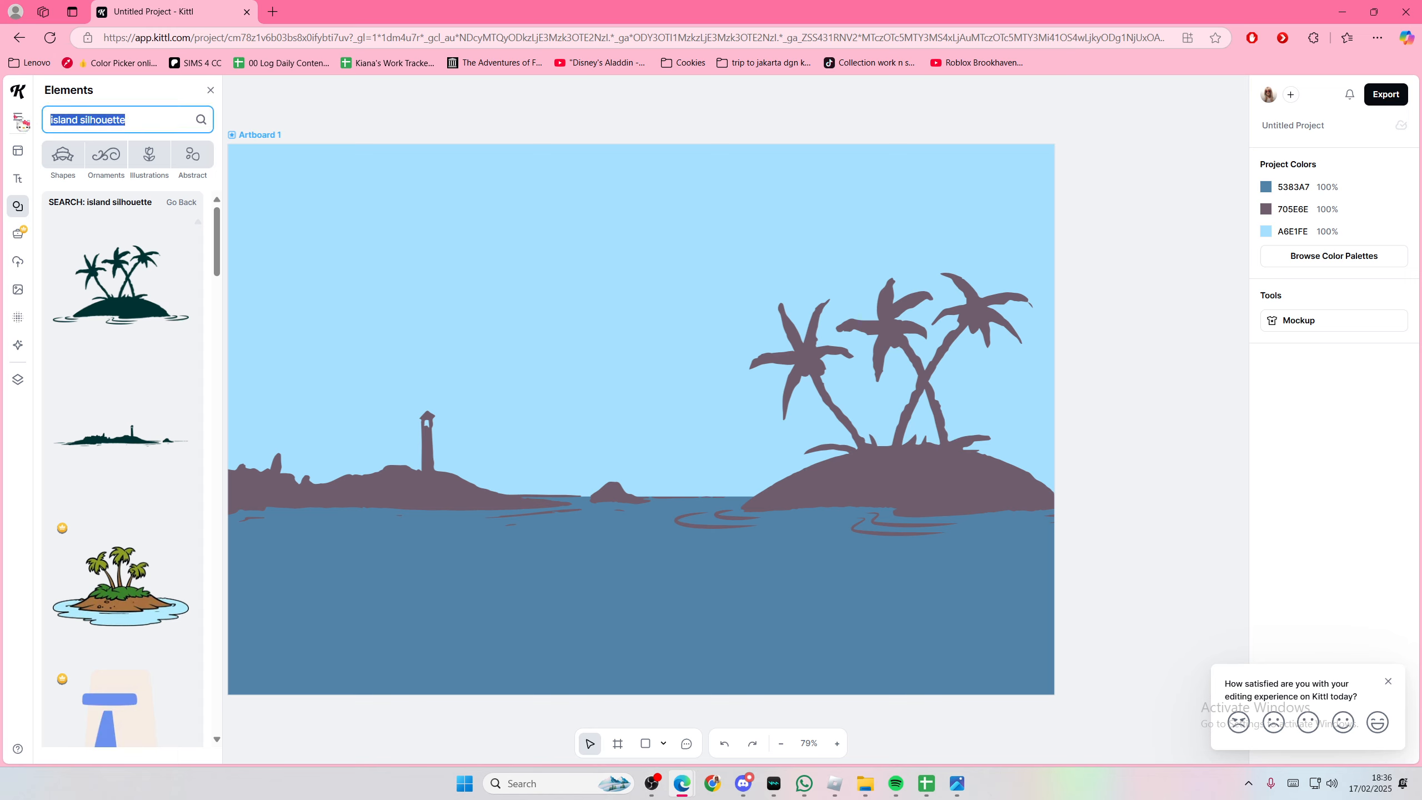
text(water r)
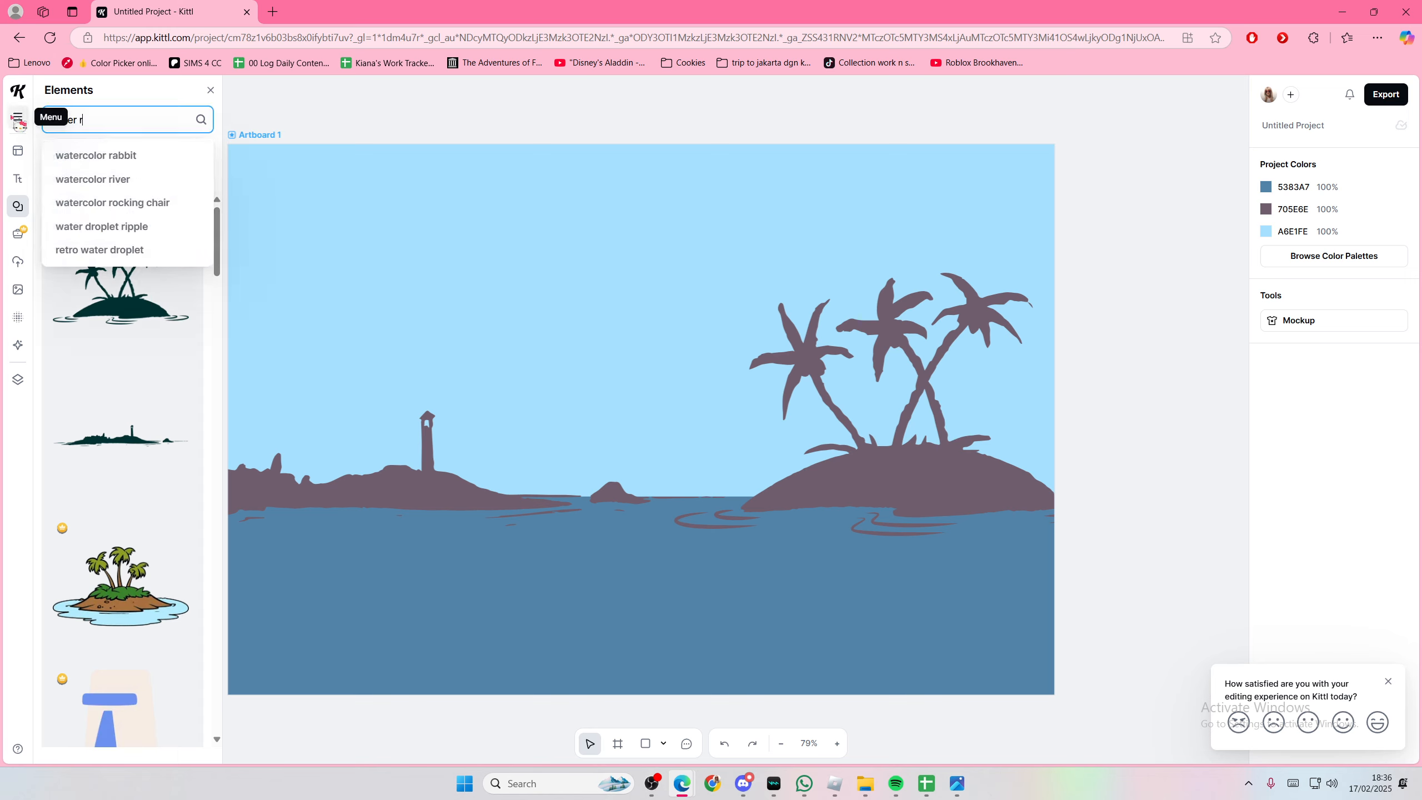
text(ipples)
key(Return)
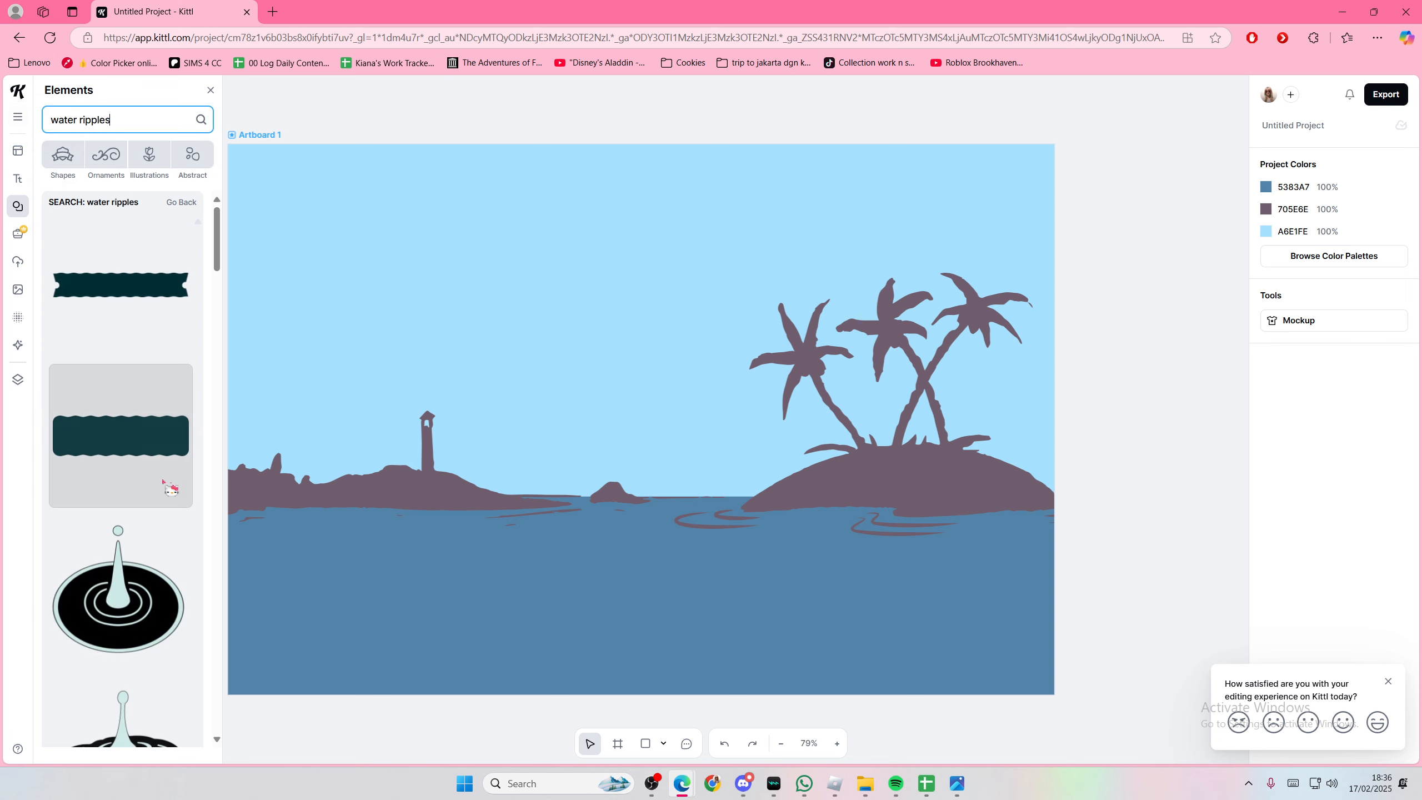
scroll(167, 493, down, 4)
scroll(167, 494, down, 5)
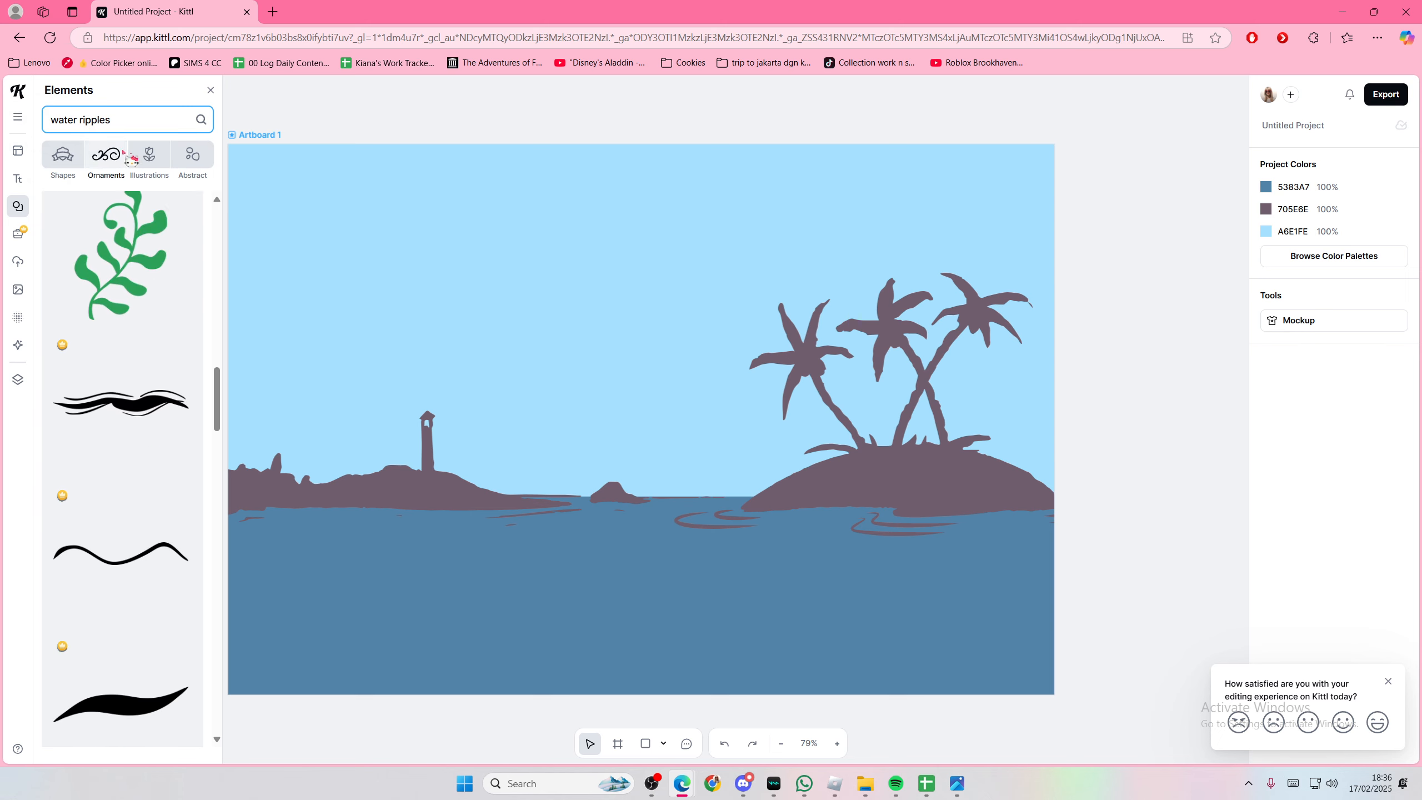
scroll(152, 344, down, 5)
Step: Try the wavy multi-line brush stroke as a ripple on the sea near the artboard's left edge, and delete it
drag(112, 120, 68, 120)
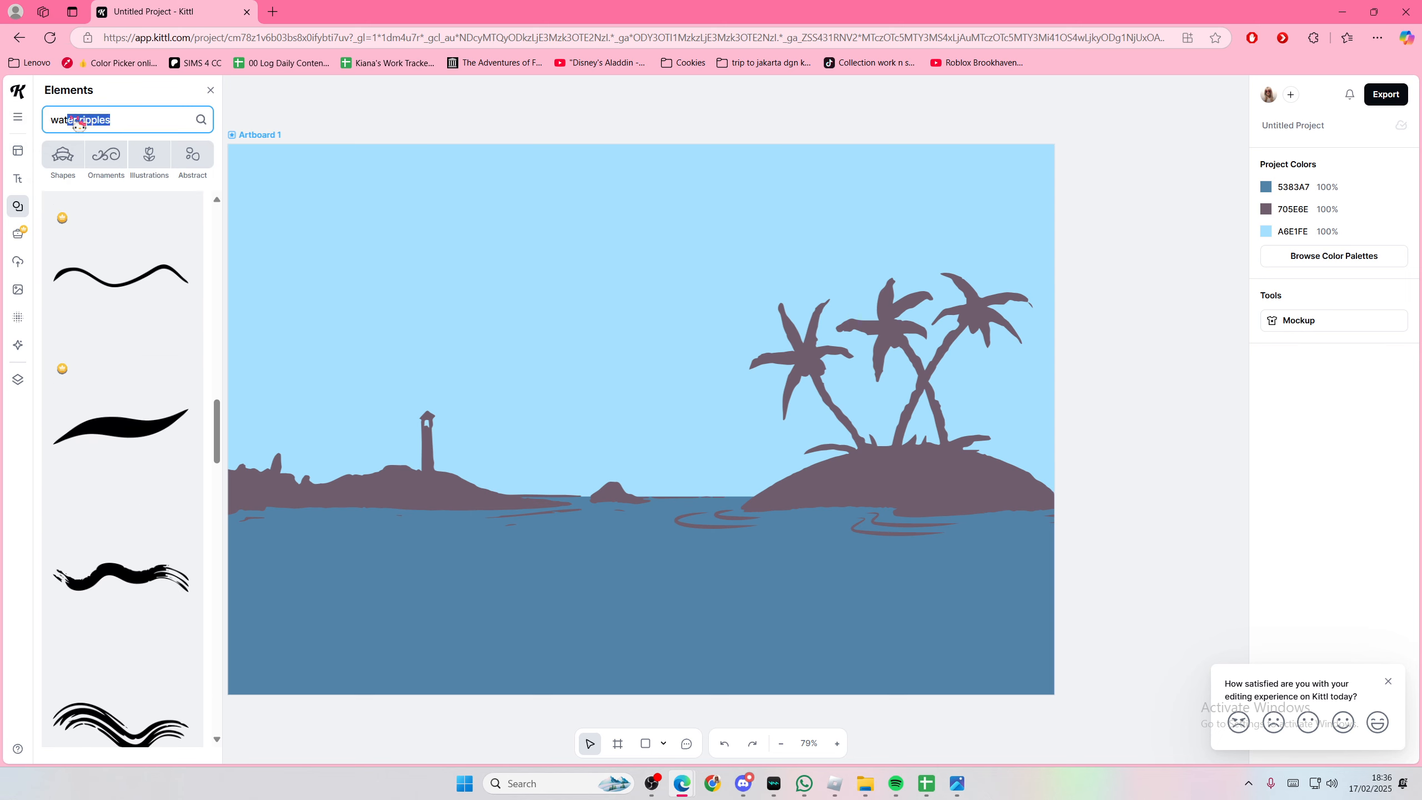
scroll(81, 552, down, 3)
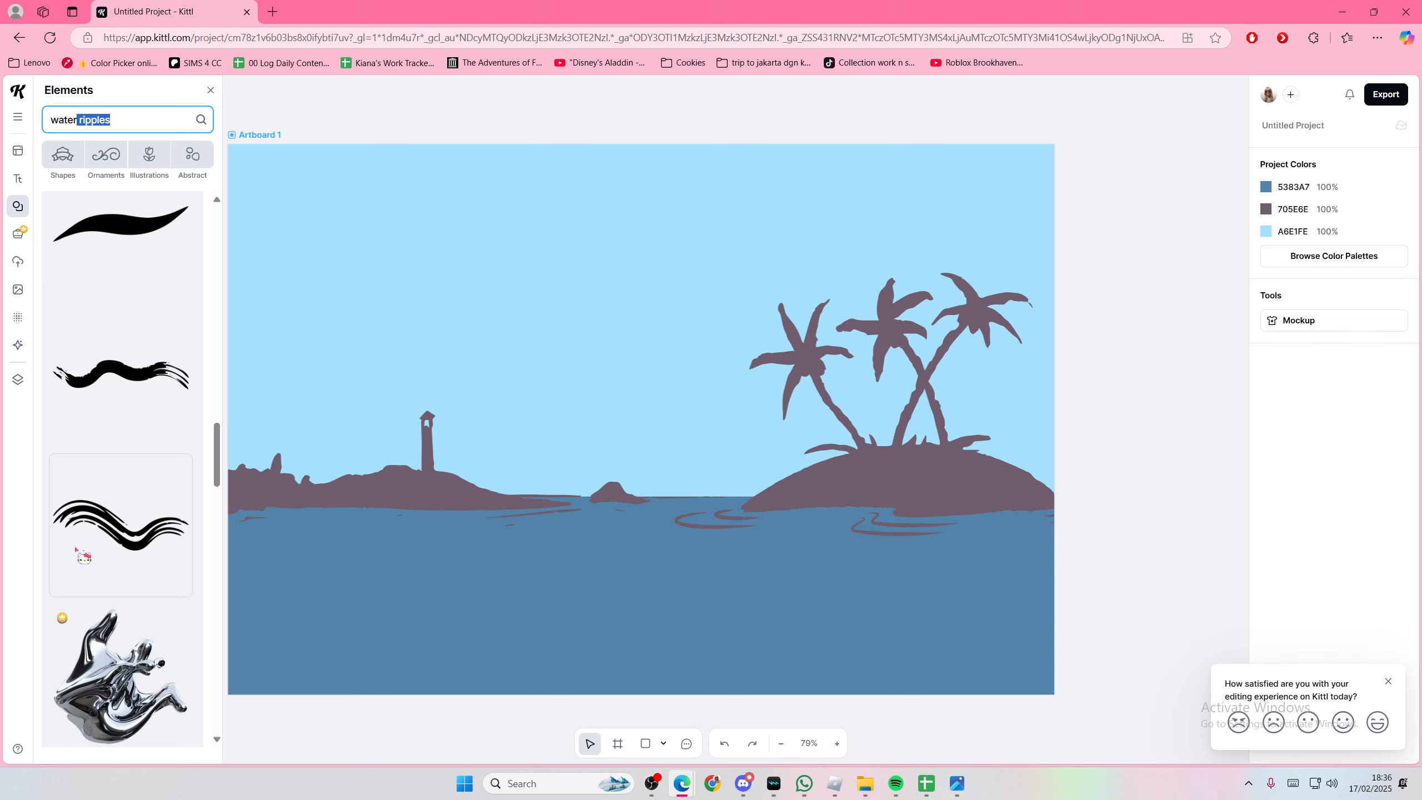
click(126, 529)
drag(611, 453, 322, 569)
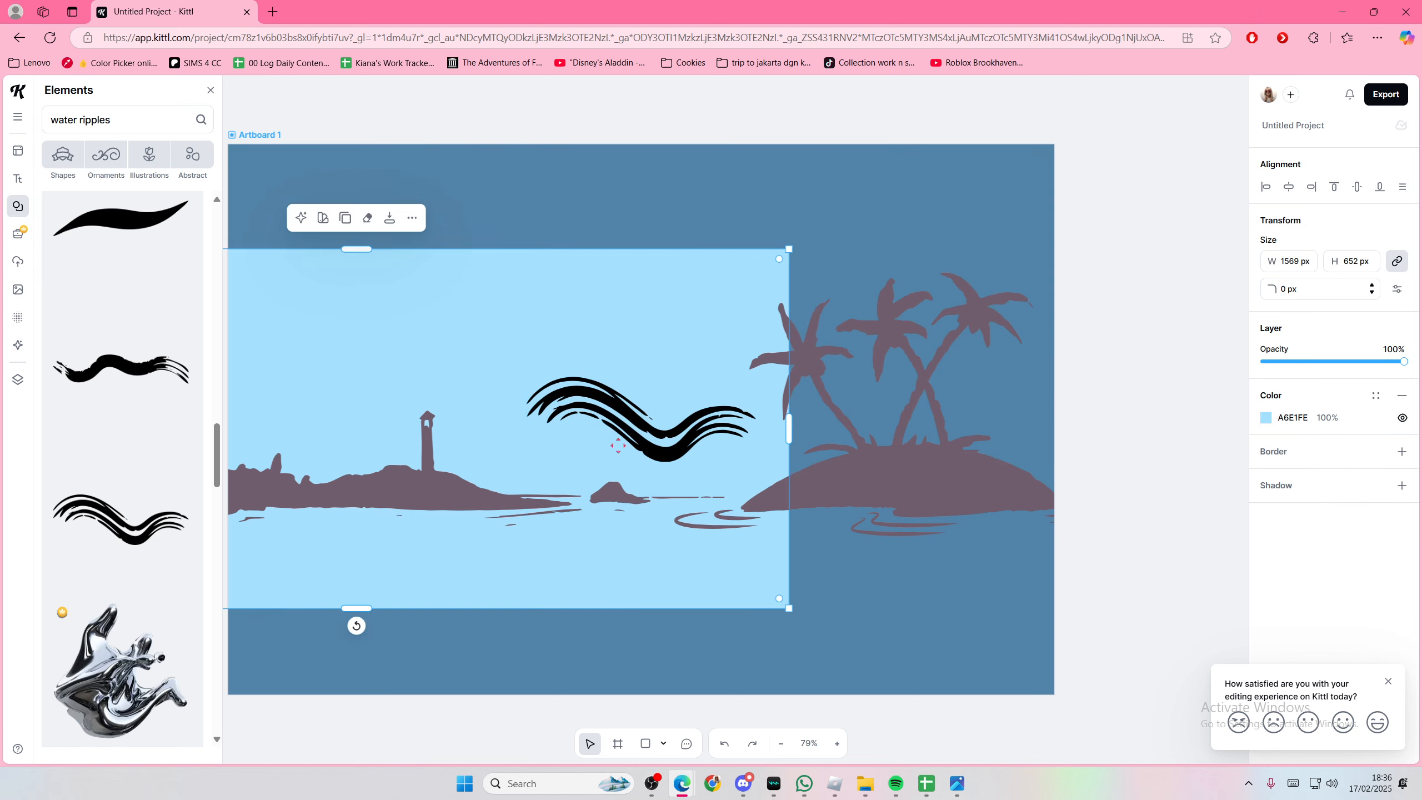
key(ctrl+z)
mouse_move(680, 429)
mouse_down()
mouse_move(412, 526)
mouse_move(363, 606)
mouse_up()
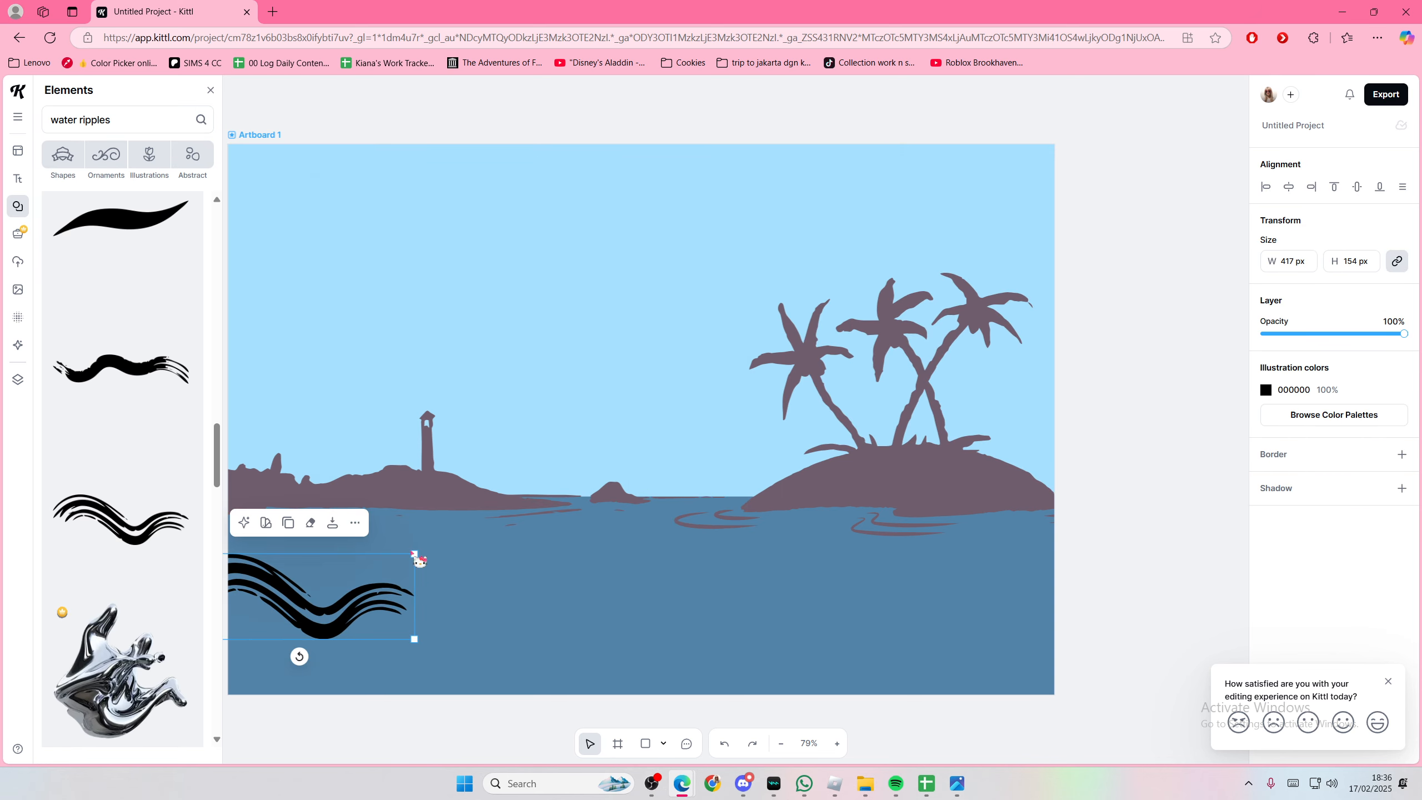
key(Delete)
Step: Search the elements for "ocean ripple" and look through the results for a suitable ripple graphic
scroll(140, 537, down, 10)
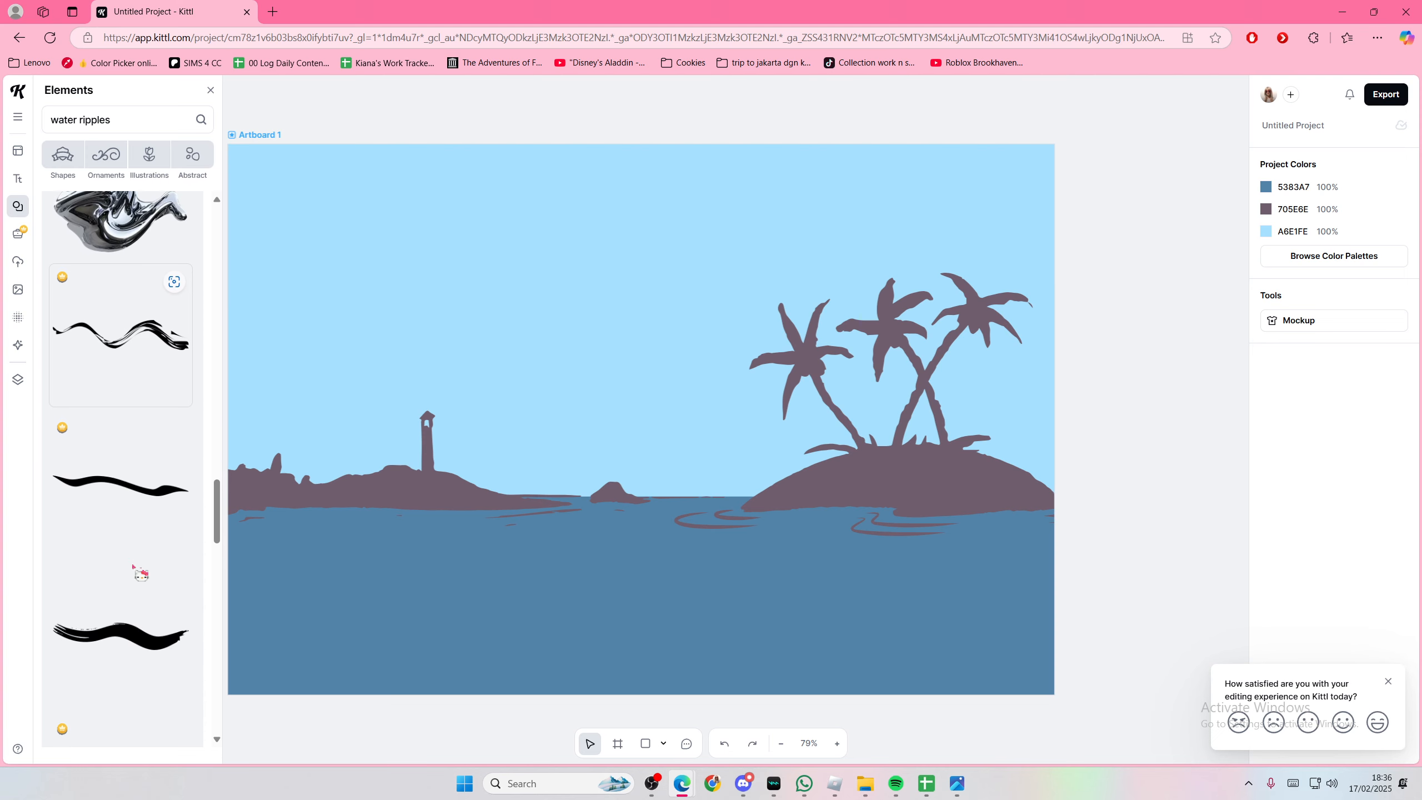
scroll(140, 544, down, 10)
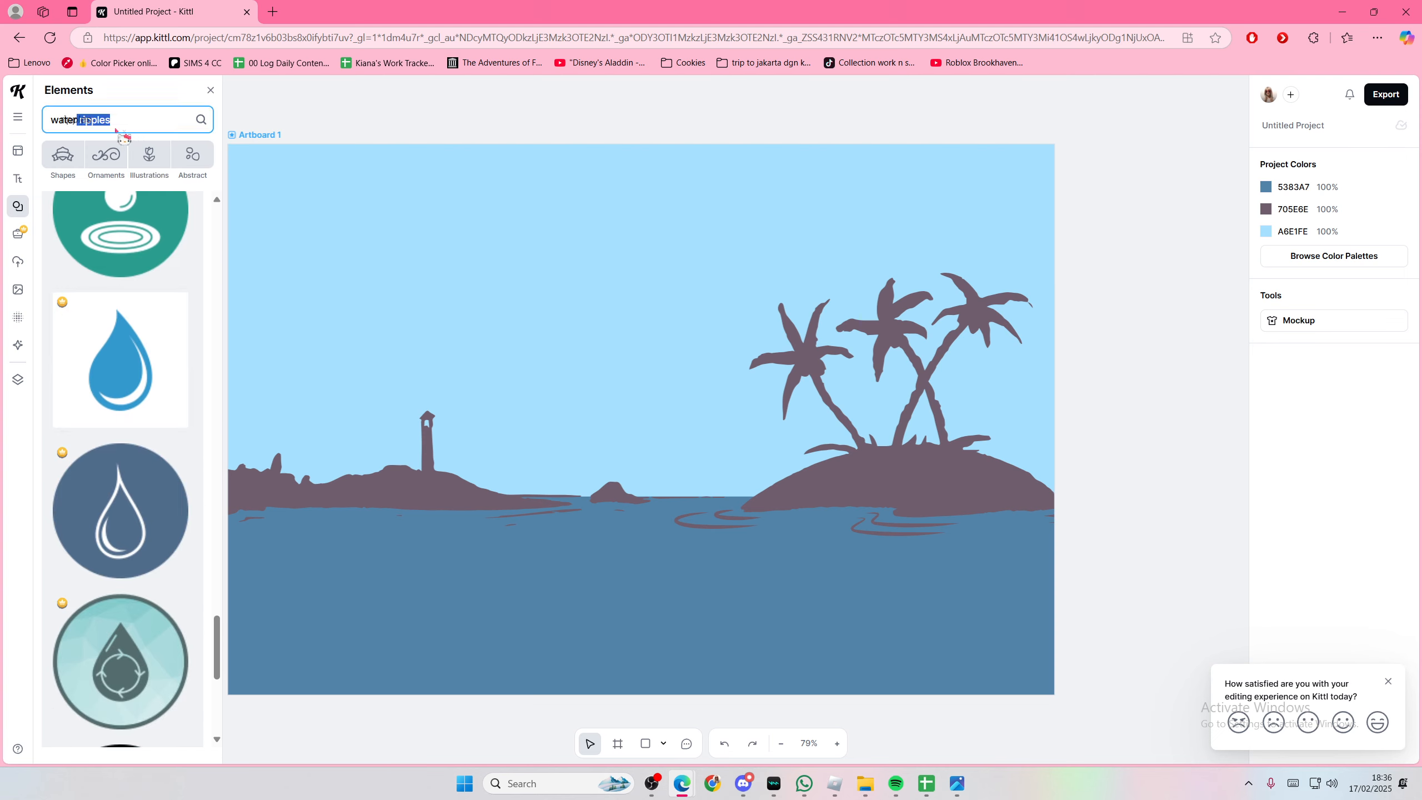
text(ocean)
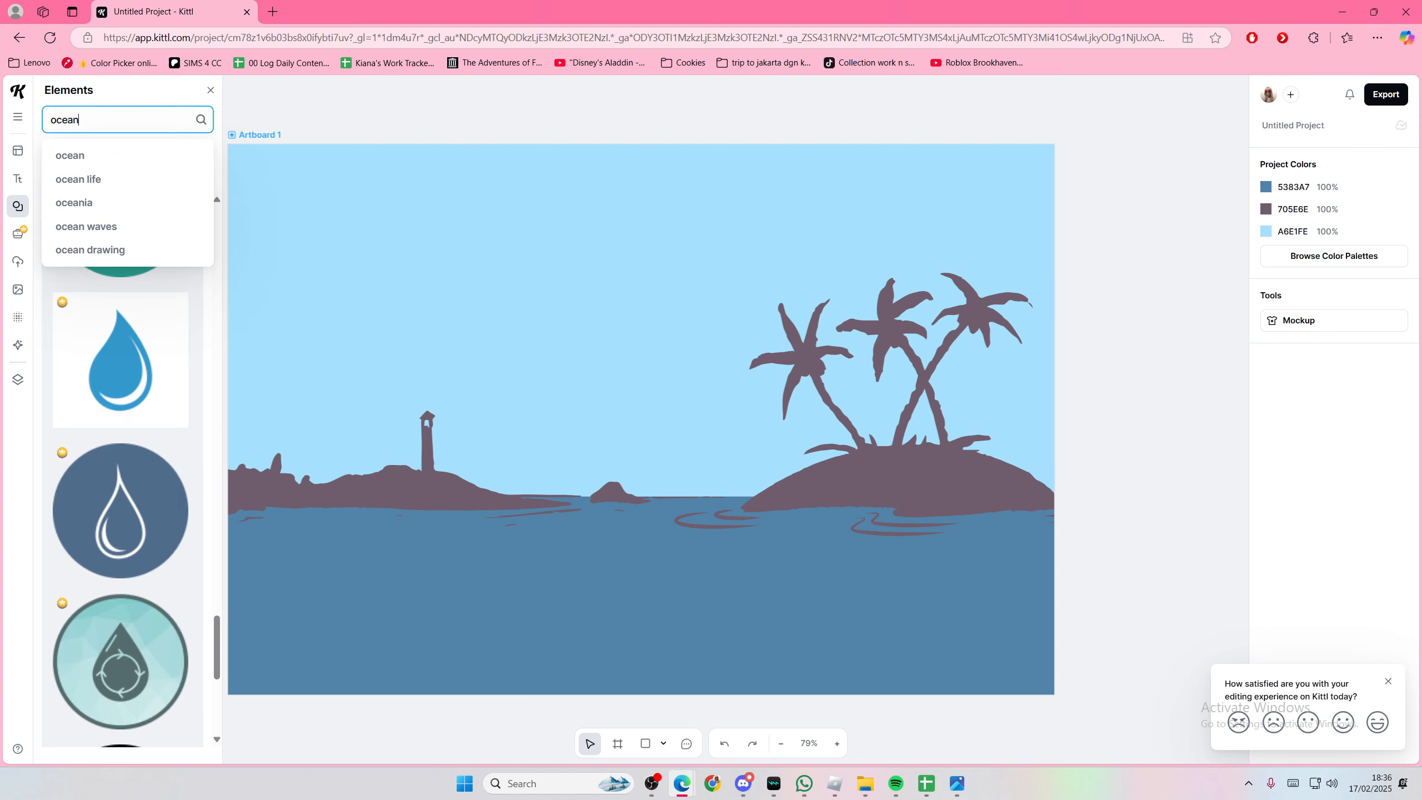
text( ripple)
key(Return)
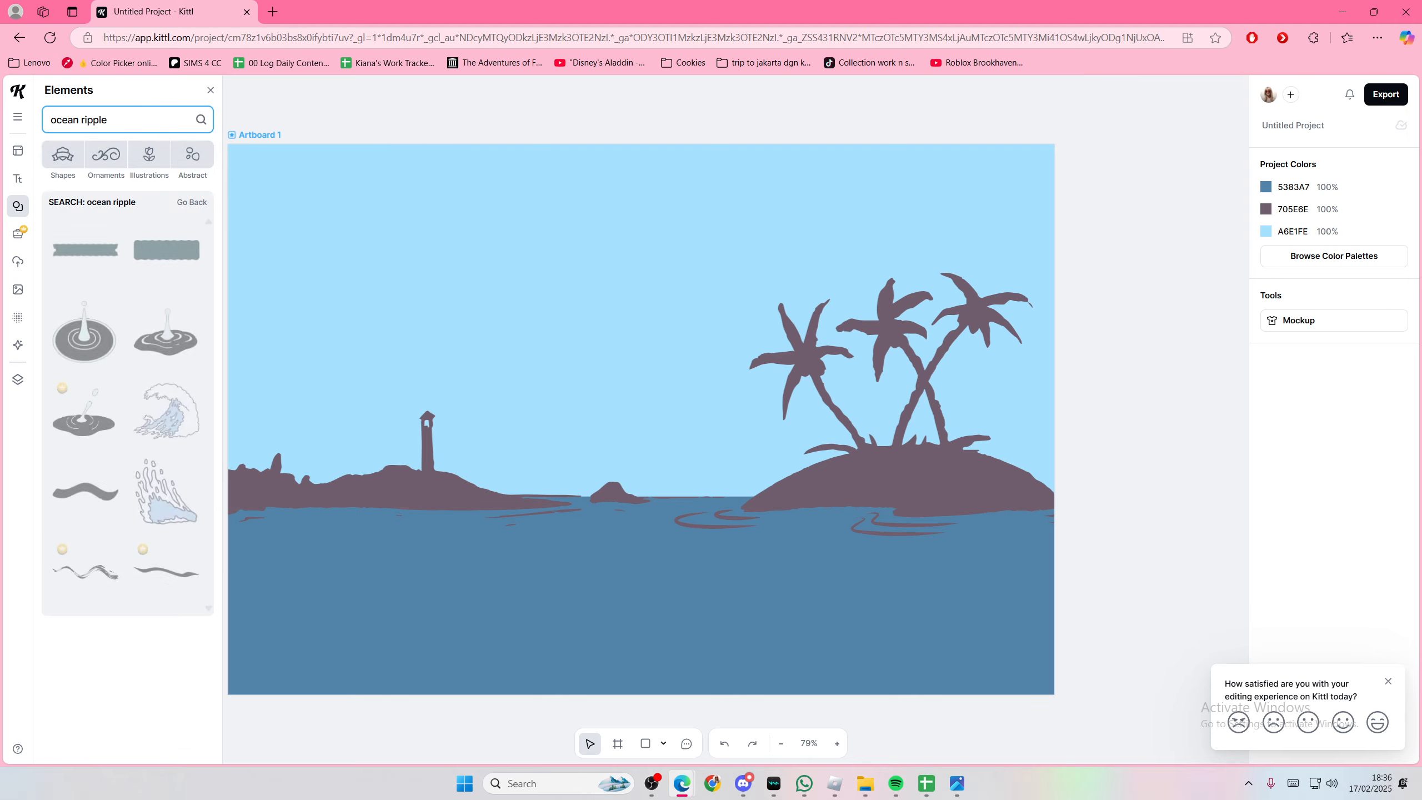
scroll(115, 358, down, 3)
scroll(119, 363, down, 15)
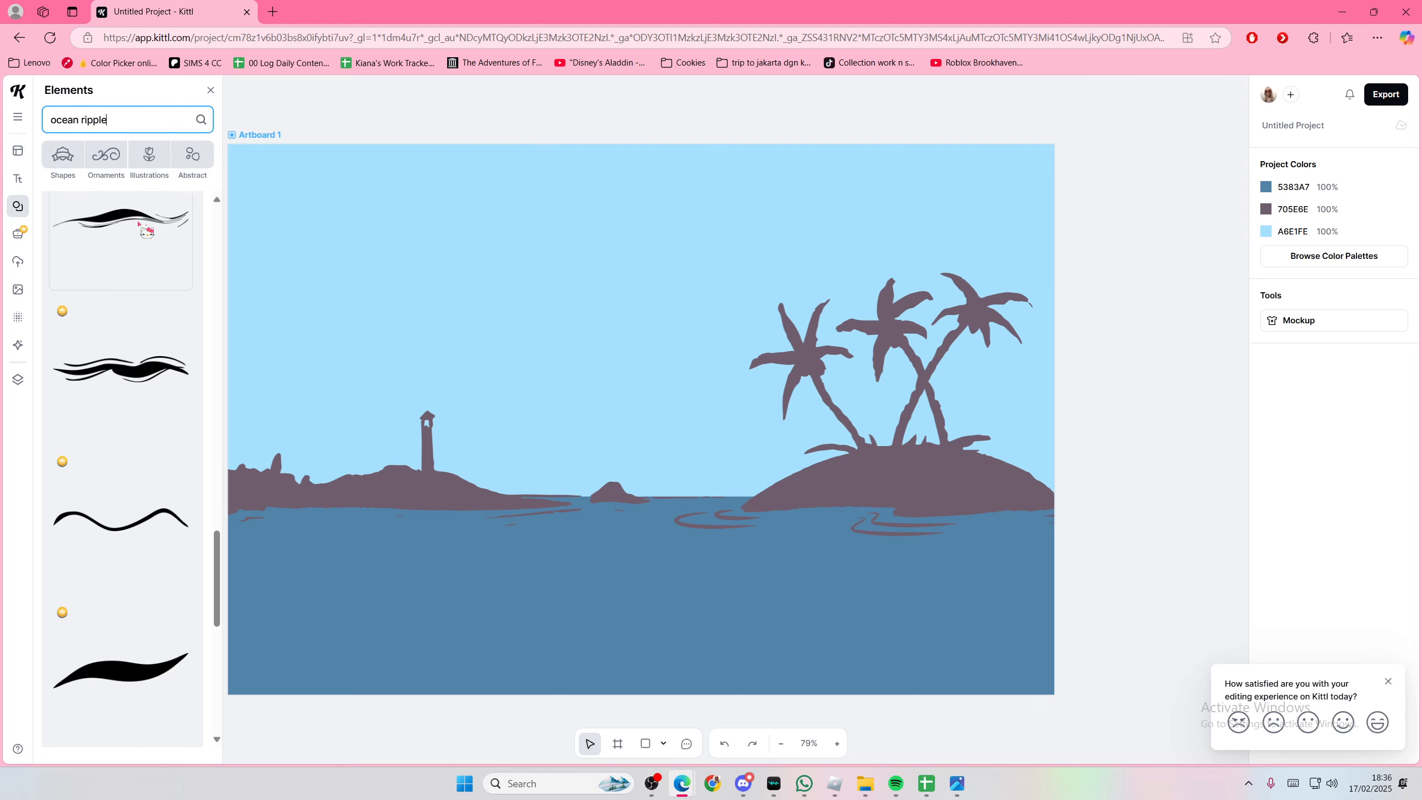
click(139, 223)
click(1055, 208)
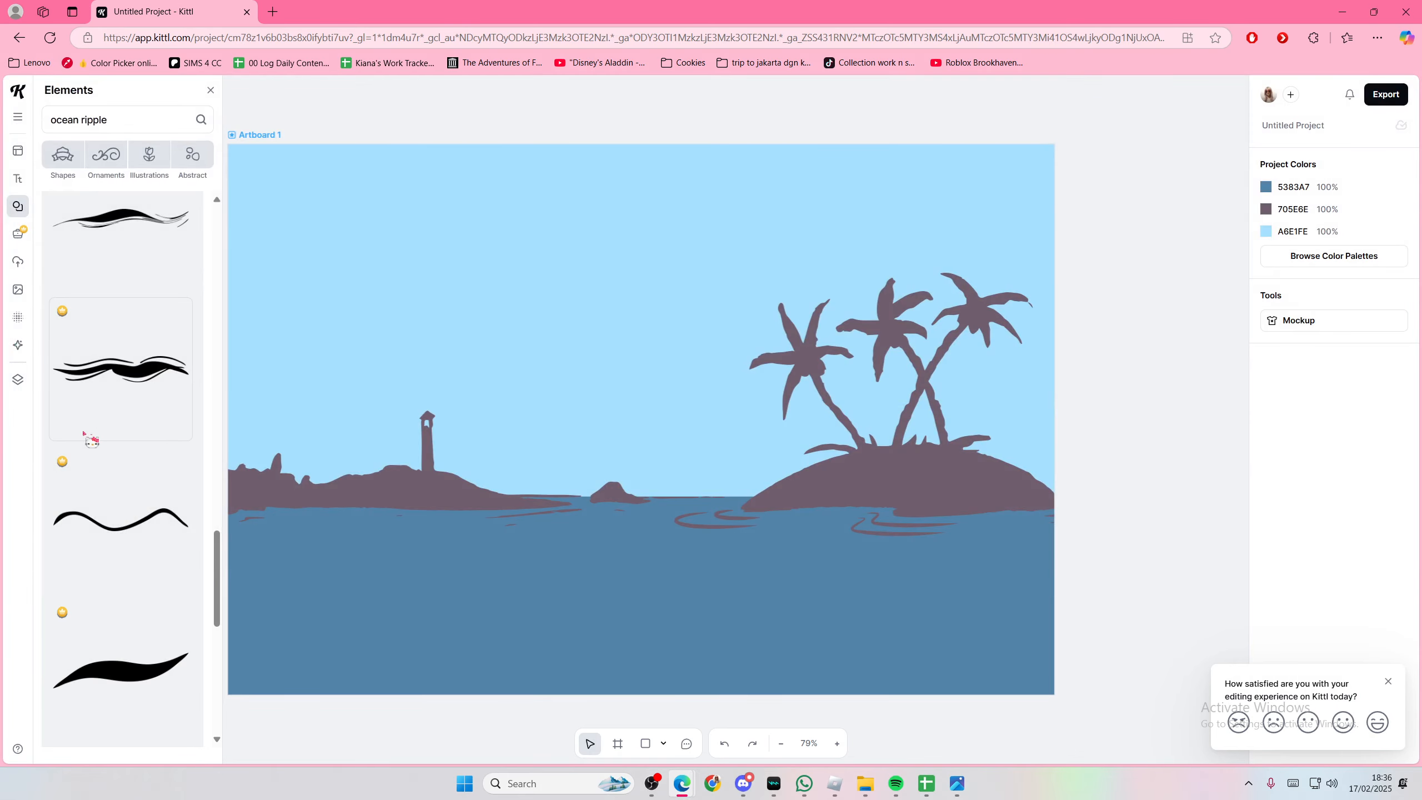
scroll(89, 434, down, 5)
scroll(129, 435, up, 5)
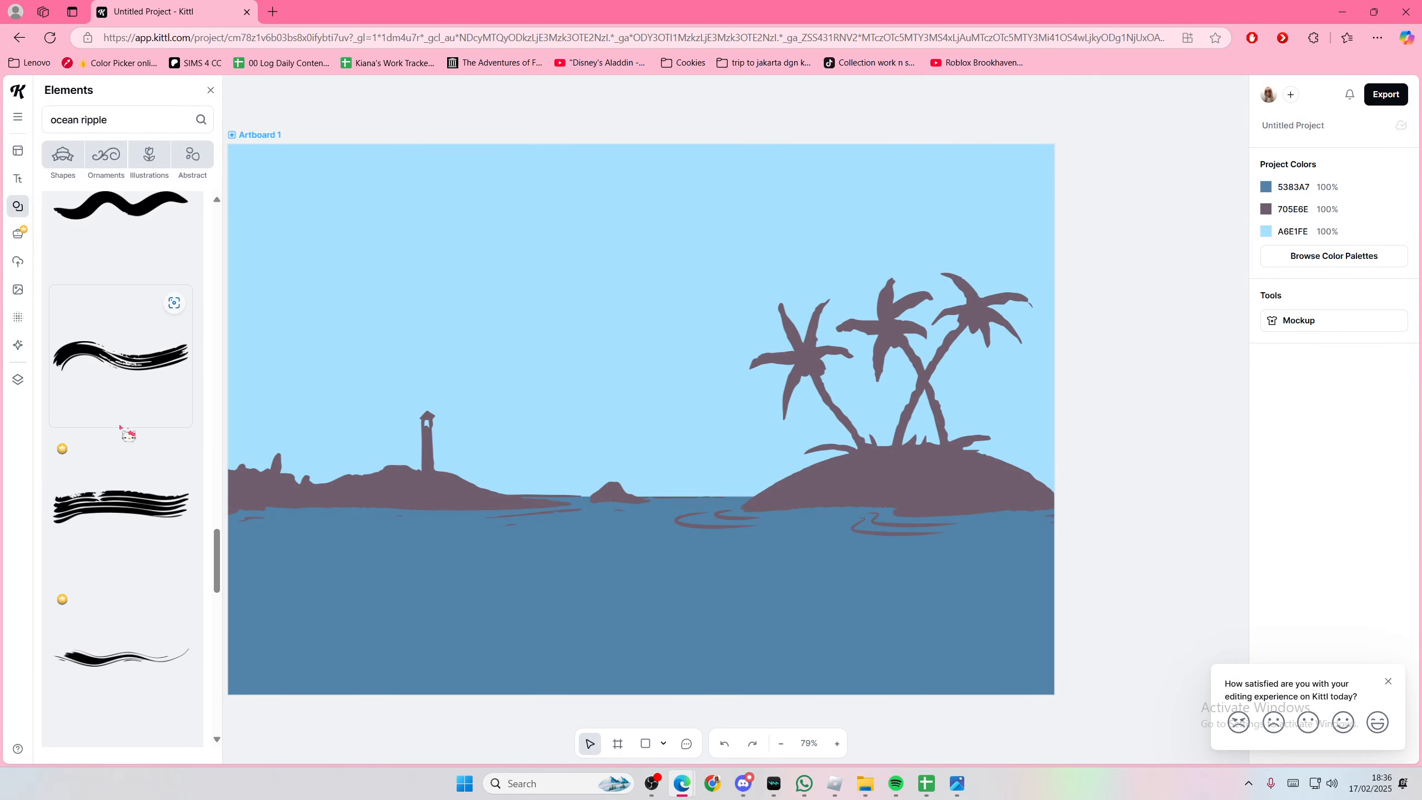
scroll(129, 432, down, 5)
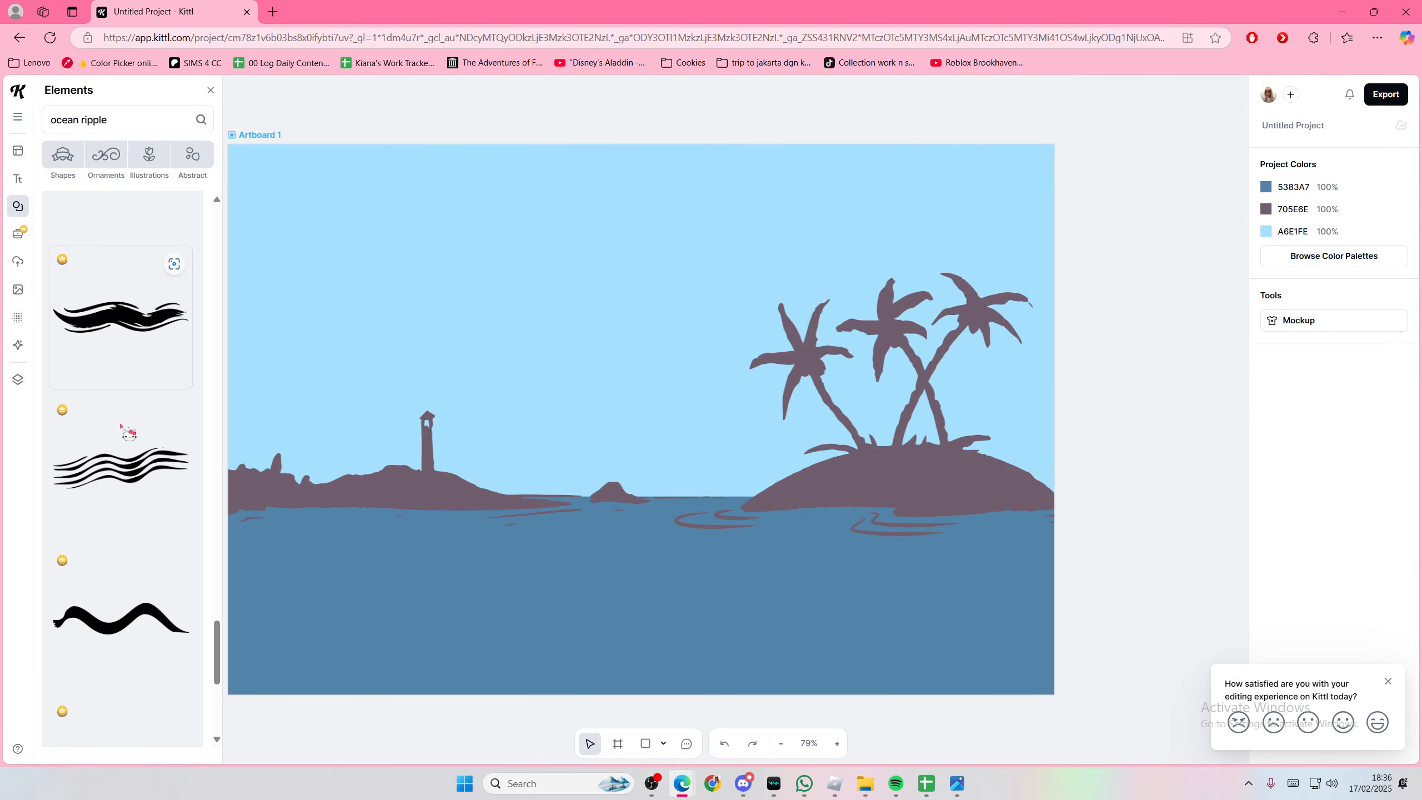
scroll(129, 433, down, 10)
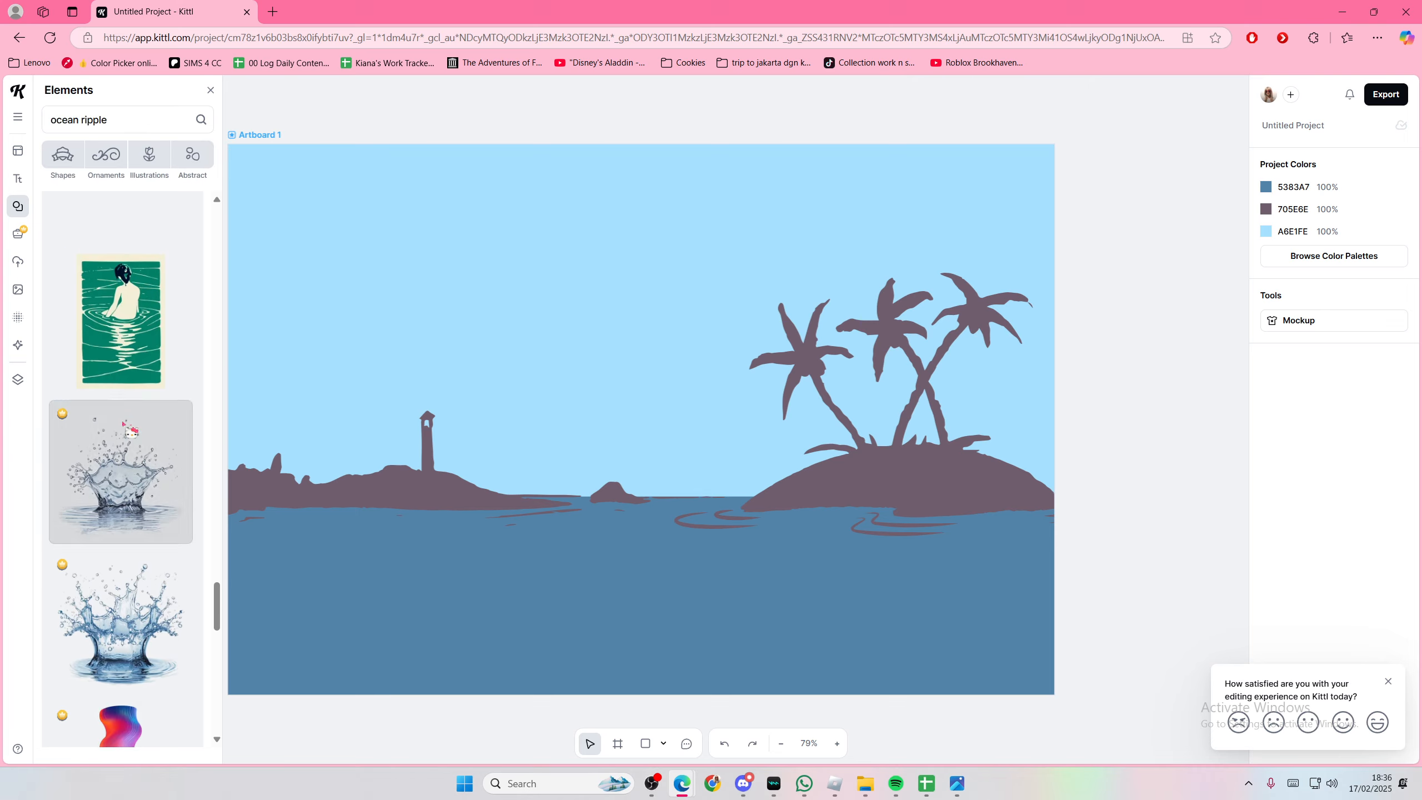
scroll(130, 427, down, 10)
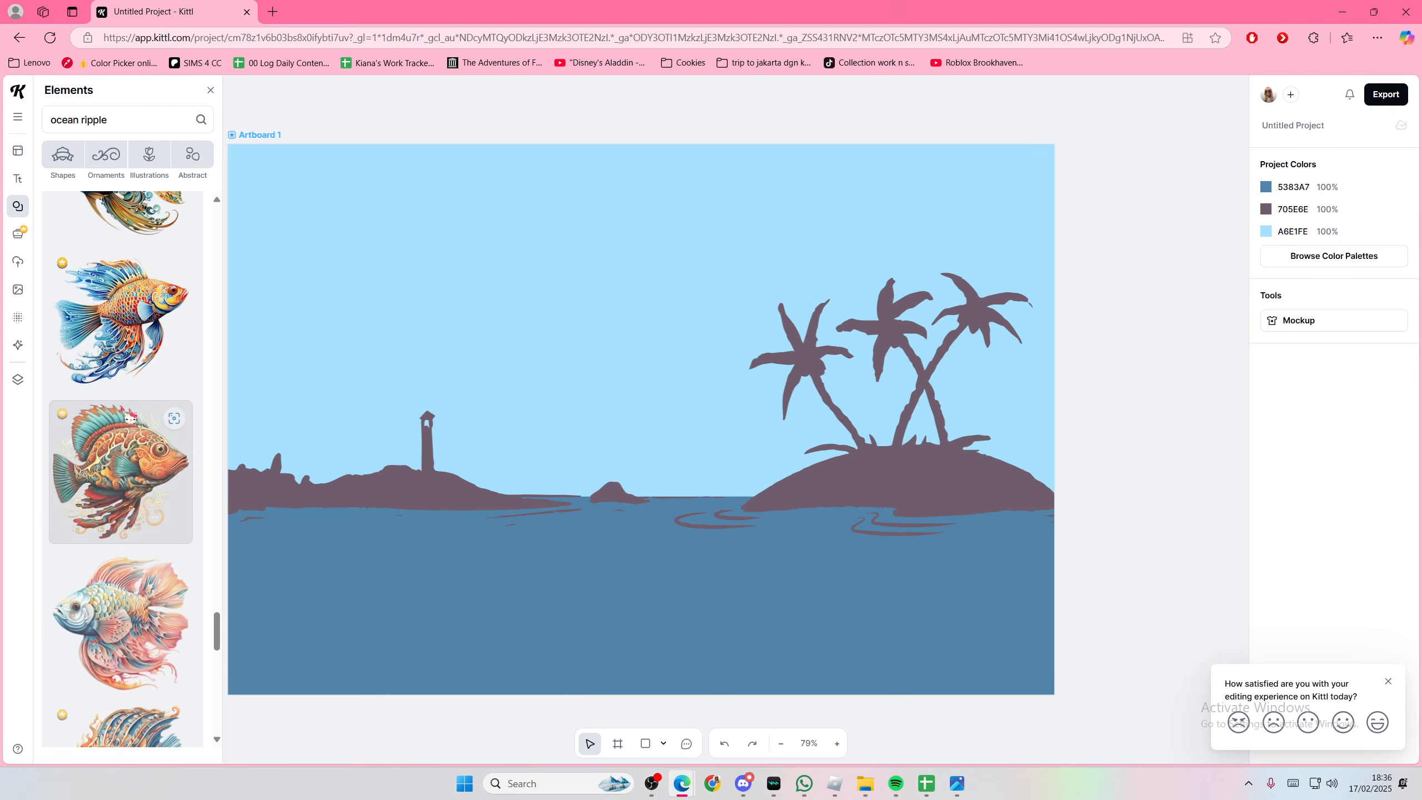
scroll(130, 410, down, 4)
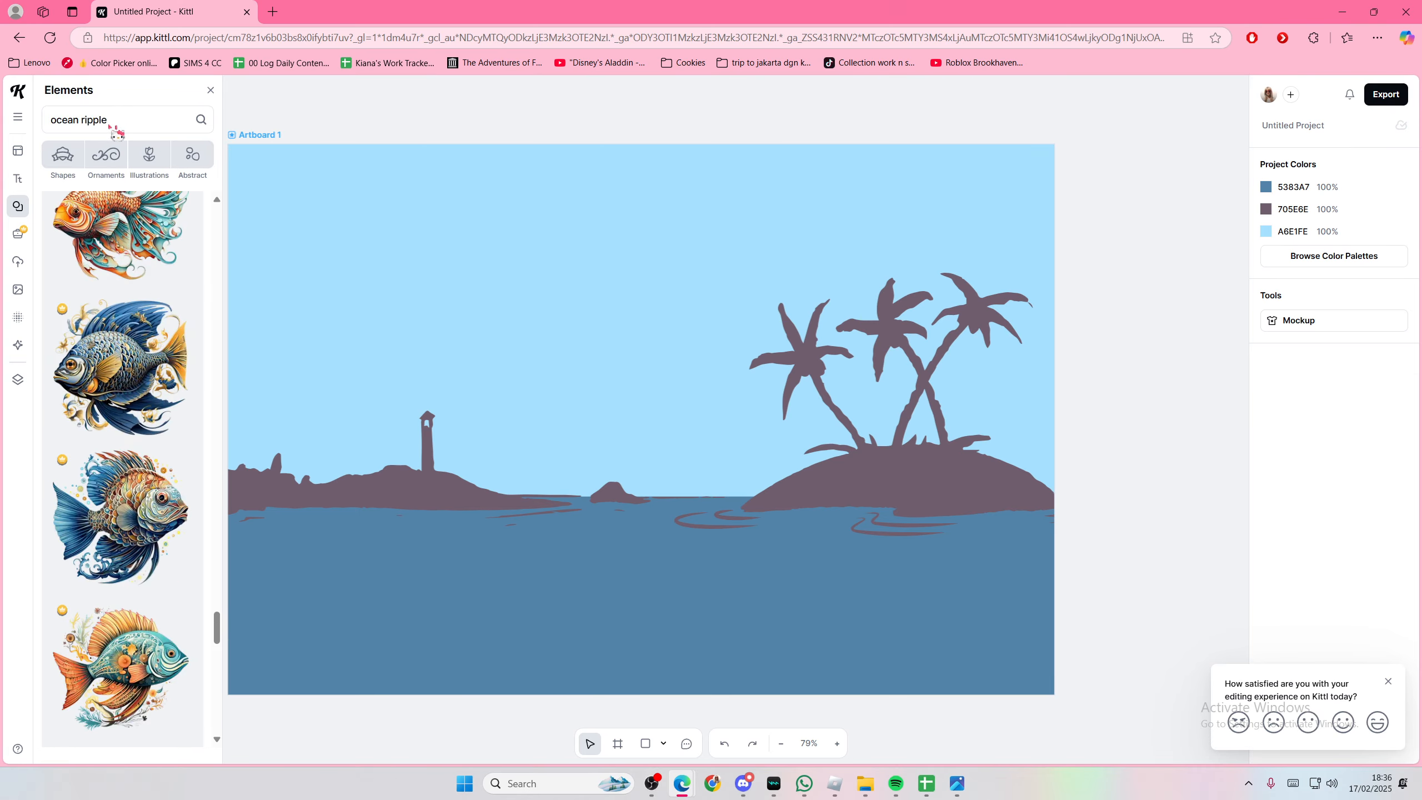
Step: Search the elements for "ripples" and "waves", and look through the wave results for a suitable water graphic
text(ripples)
key(Return)
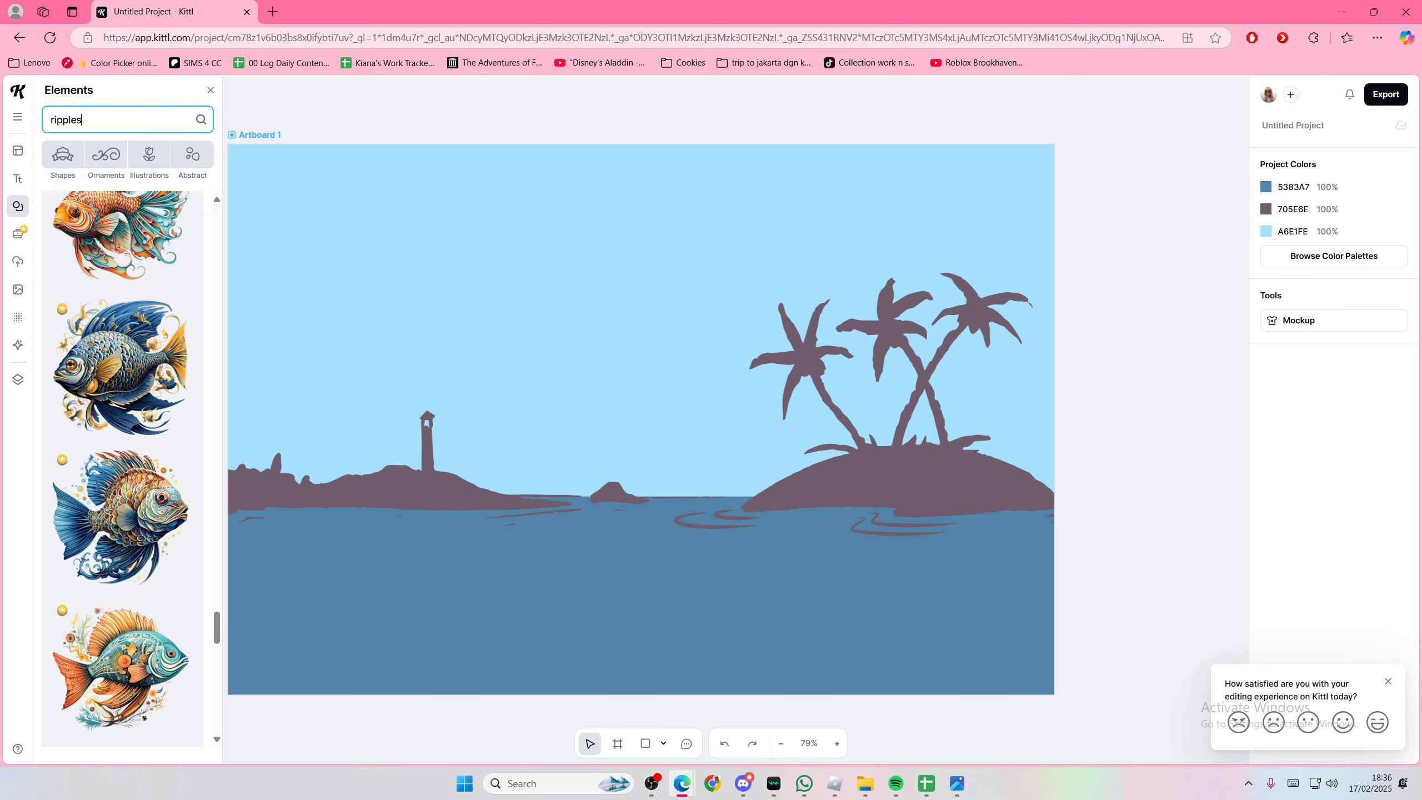
double_click(127, 120)
text(waves)
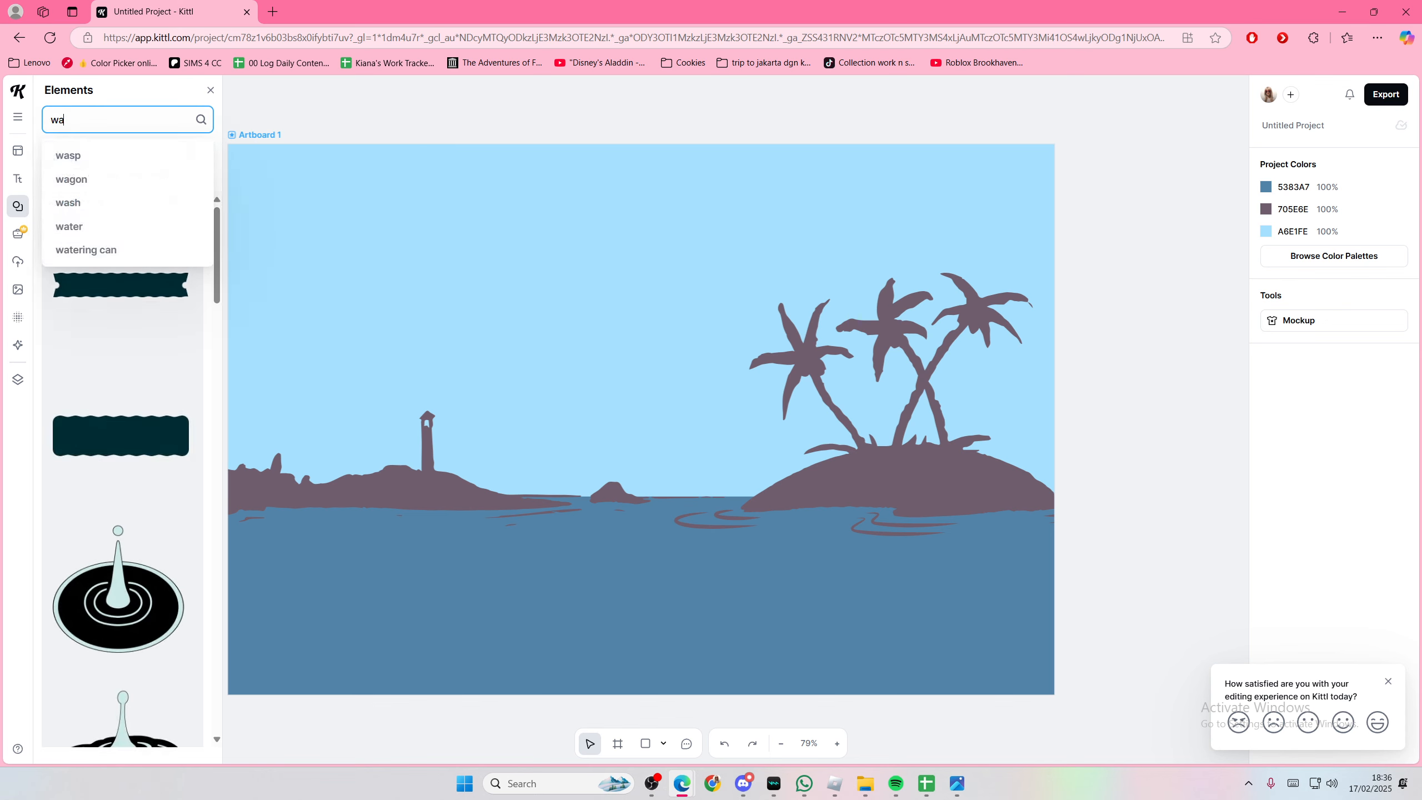
key(Return)
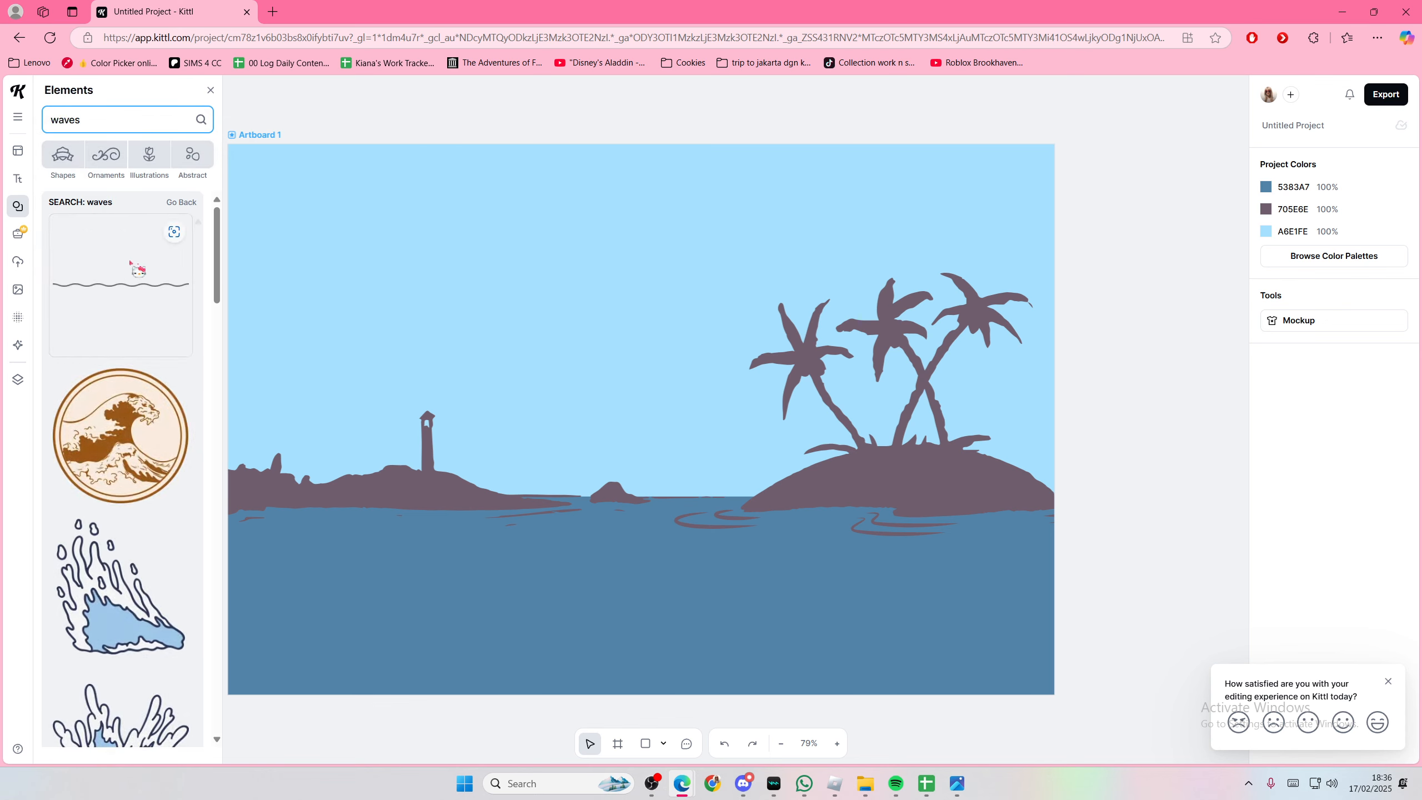
scroll(140, 313, down, 5)
scroll(140, 320, down, 15)
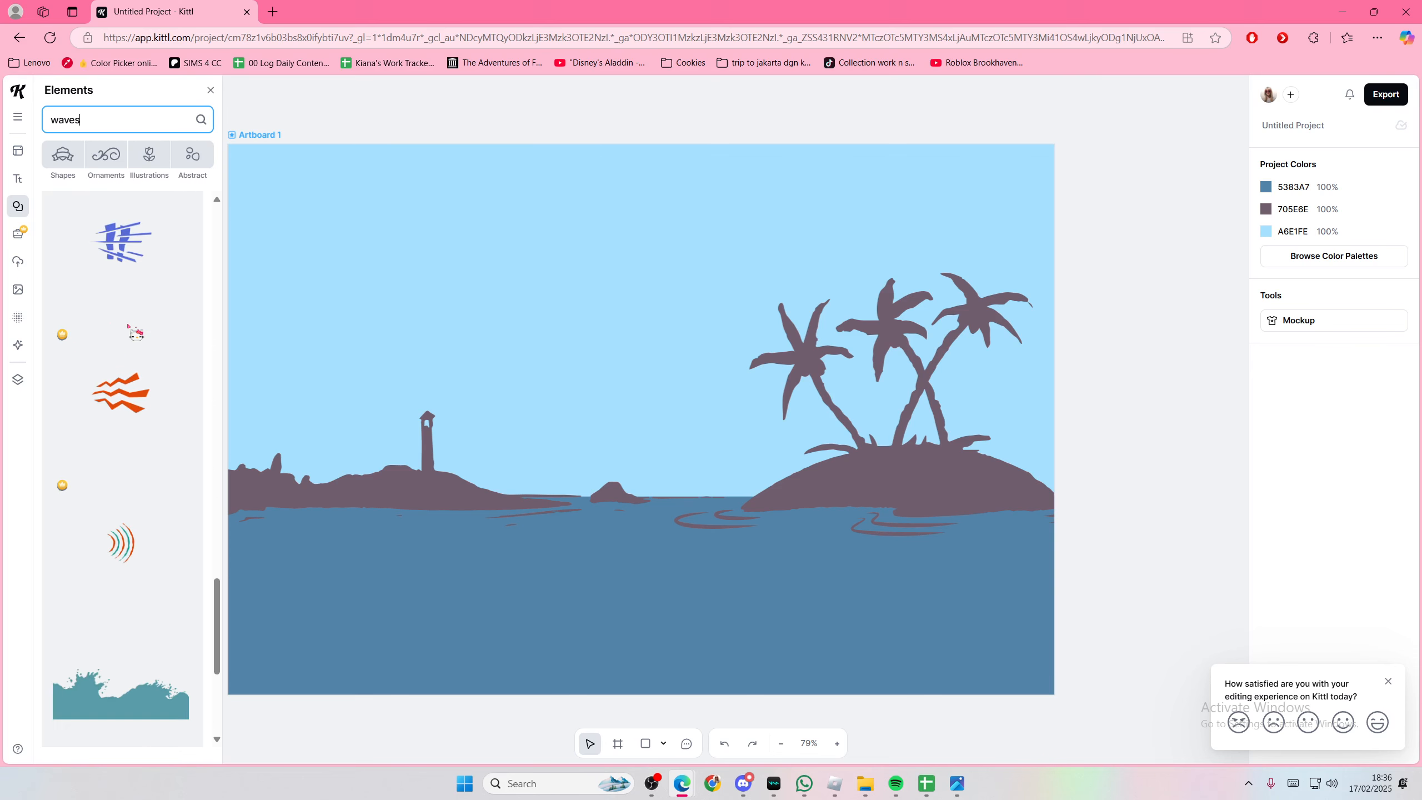
scroll(135, 330, down, 3)
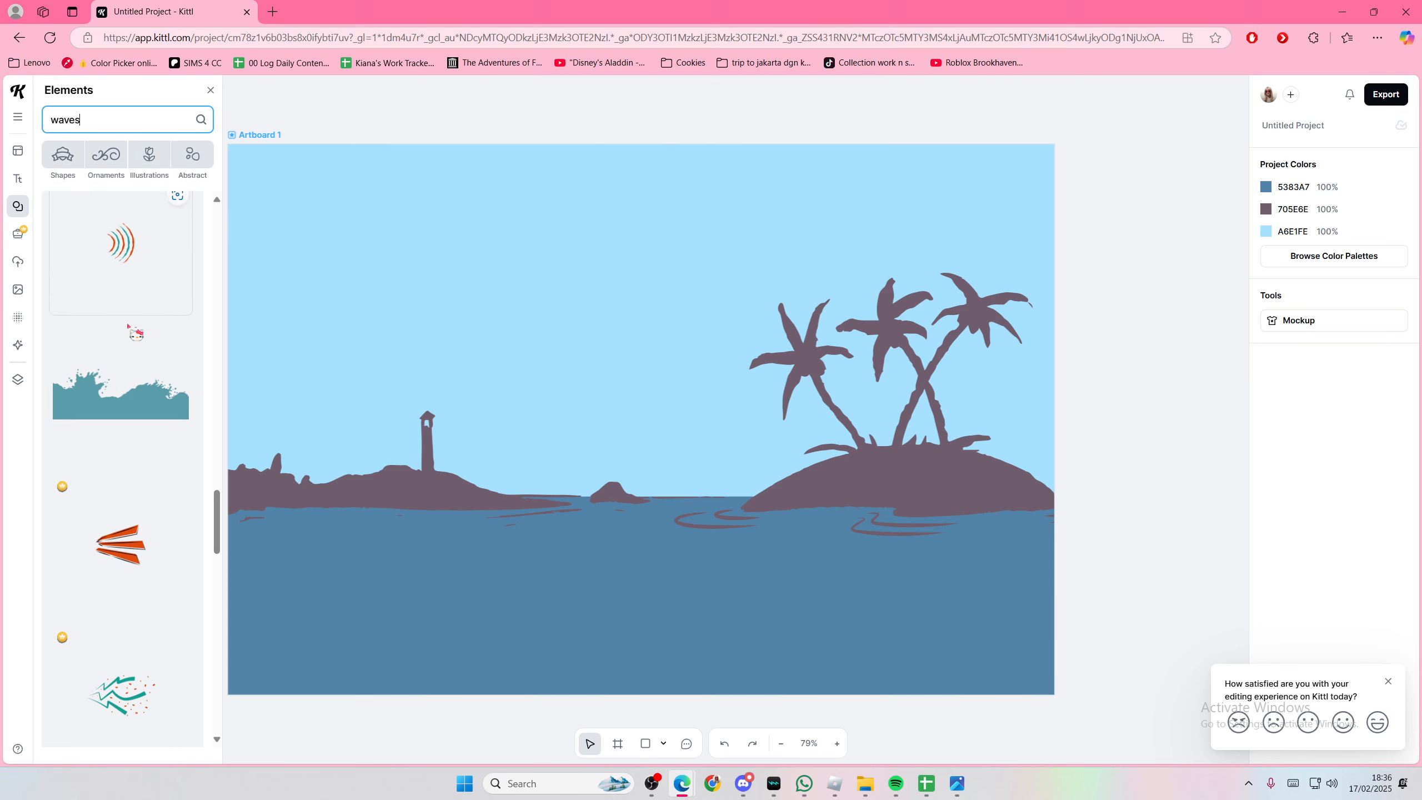
Step: Insert the teal splashing-wave silhouette, enlarge it to about 705 px wide and place it over the lighthouse island
click(132, 294)
drag(603, 447, 301, 477)
drag(444, 404, 599, 351)
drag(554, 460, 554, 505)
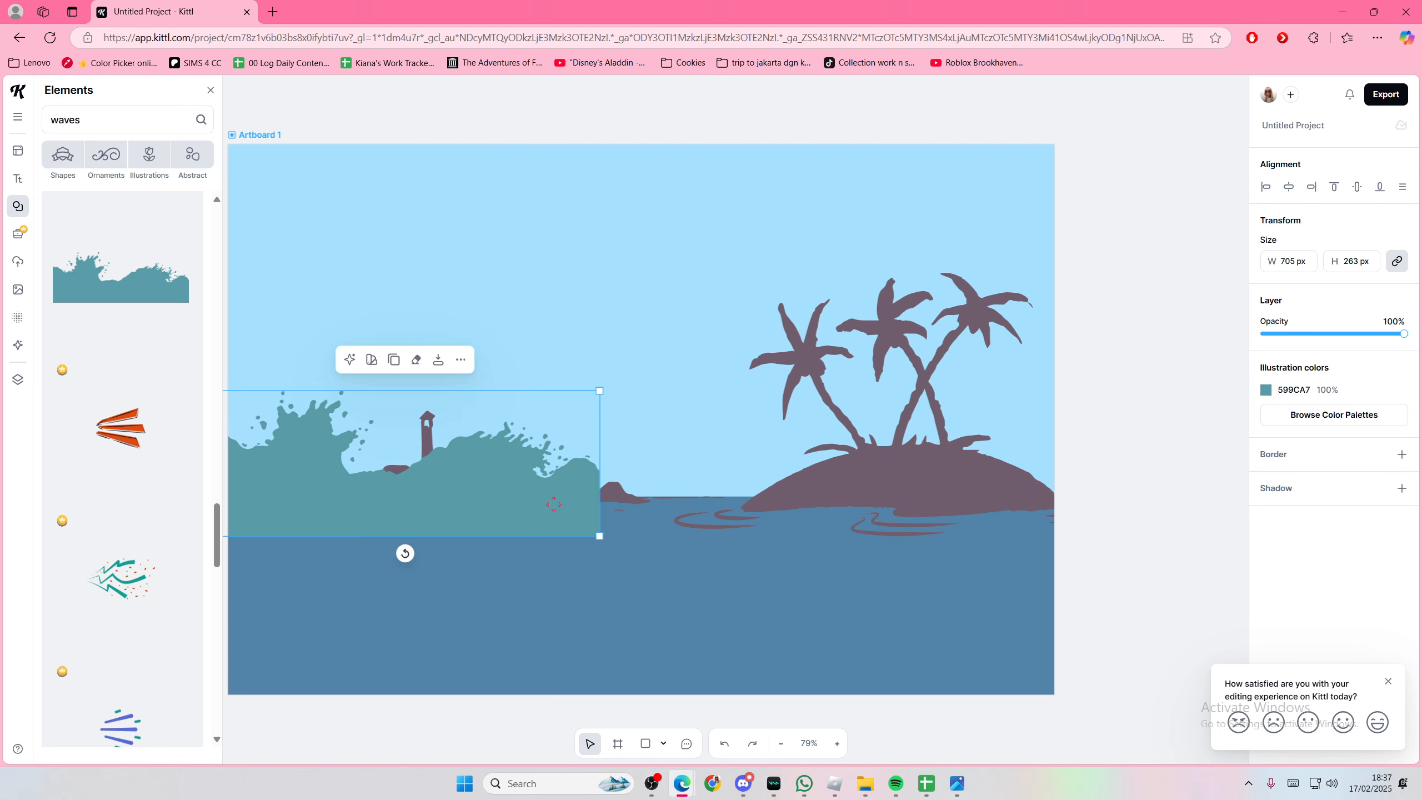
Step: Try layering the teal wave behind the lighthouse island by sending it backward, and delete the wave
click(460, 360)
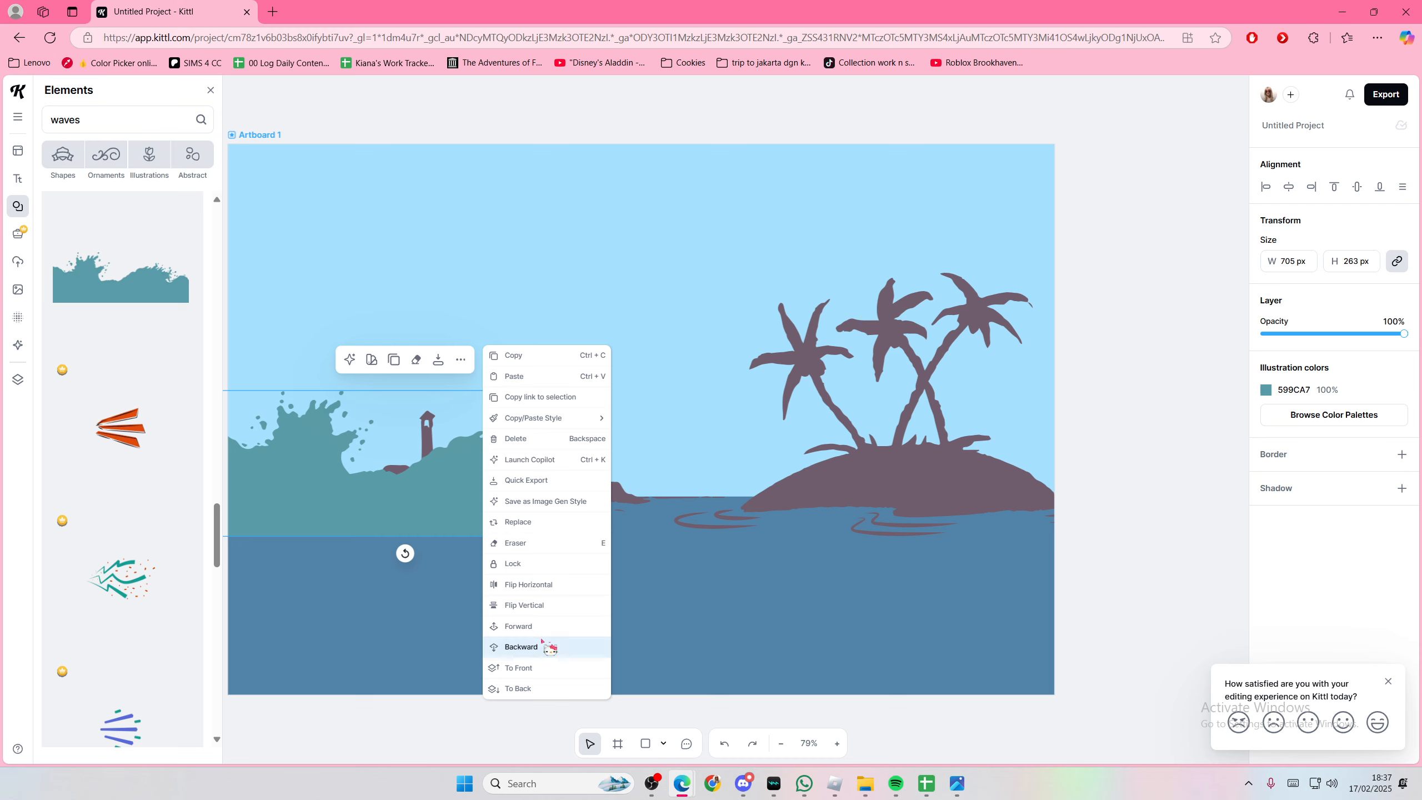
click(521, 647)
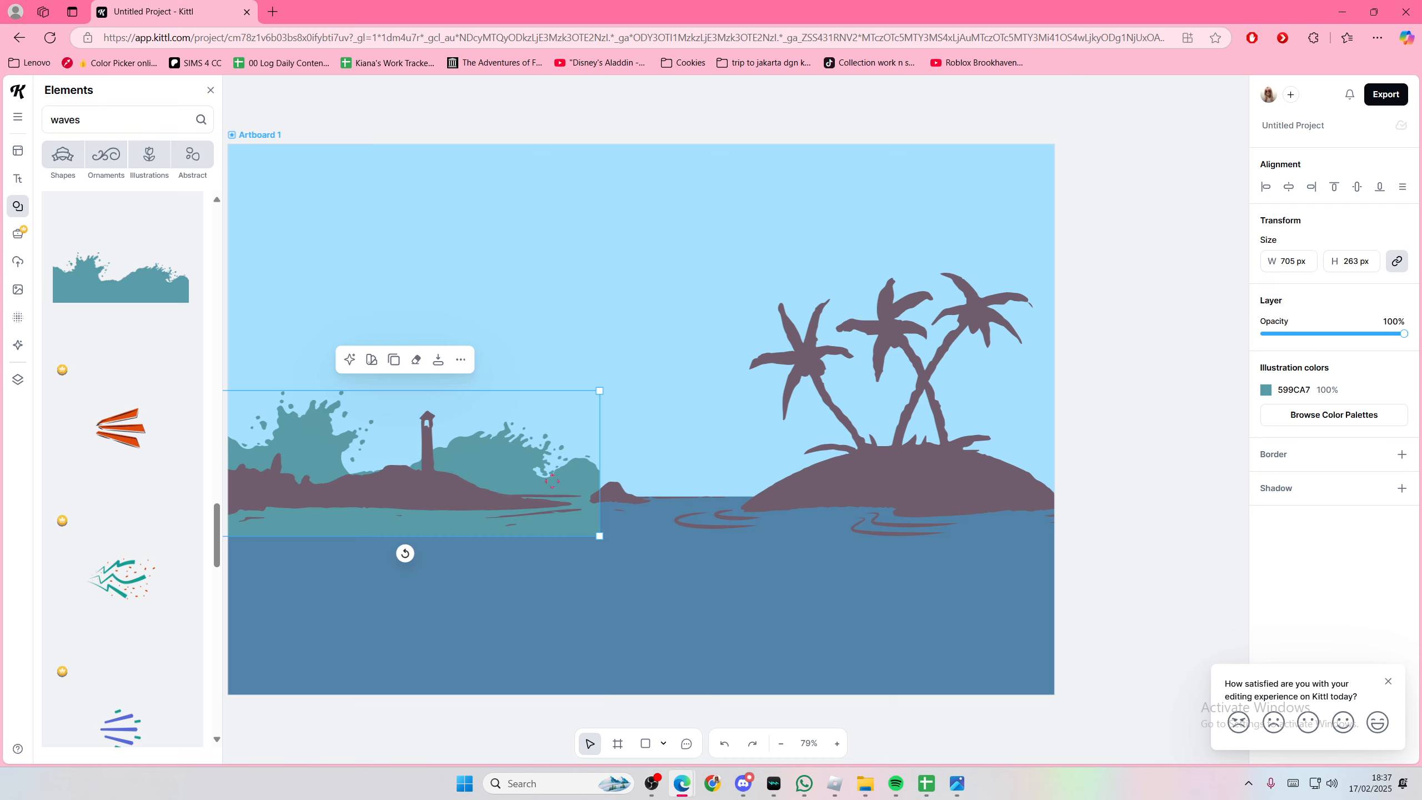
mouse_move(551, 480)
mouse_down()
mouse_move(574, 480)
mouse_move(546, 479)
mouse_up()
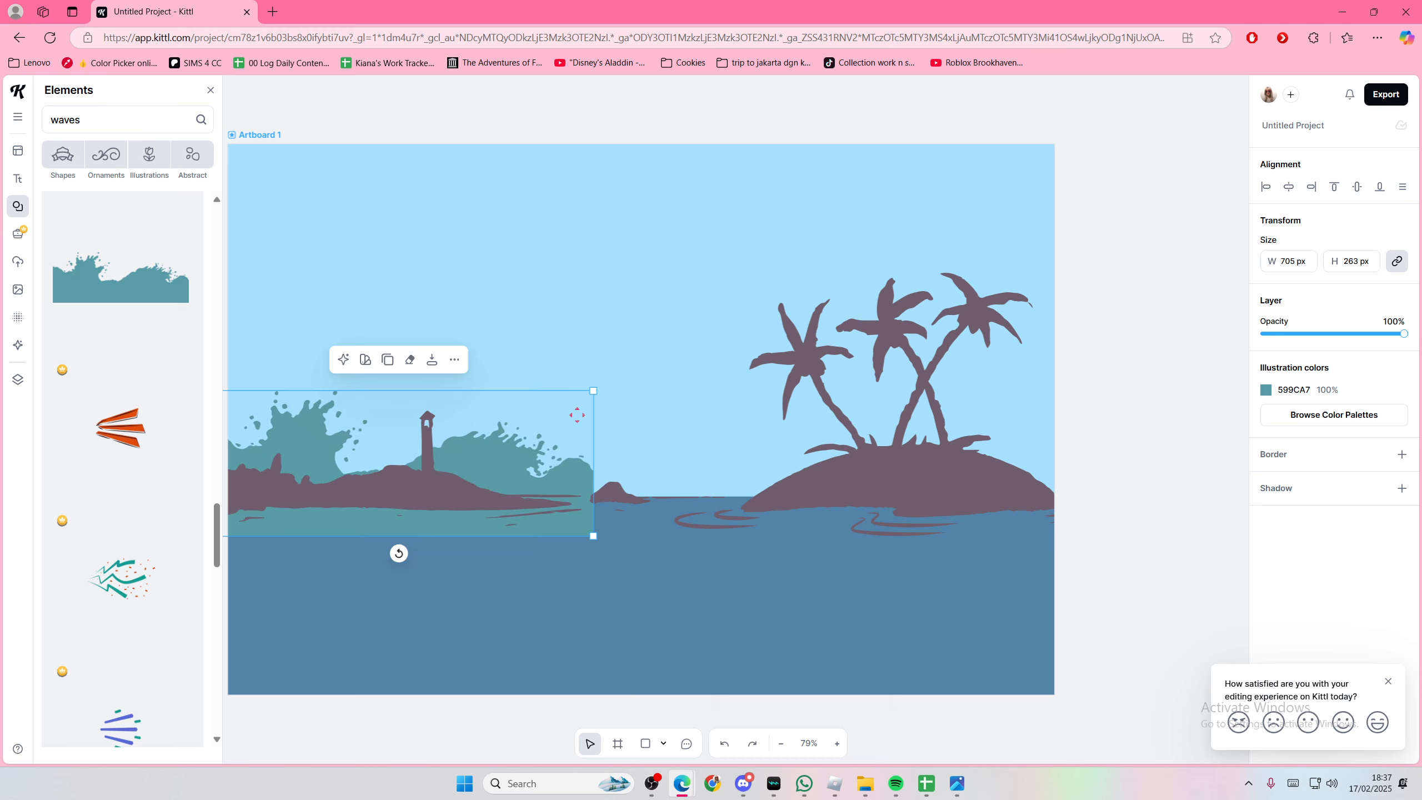
click(455, 360)
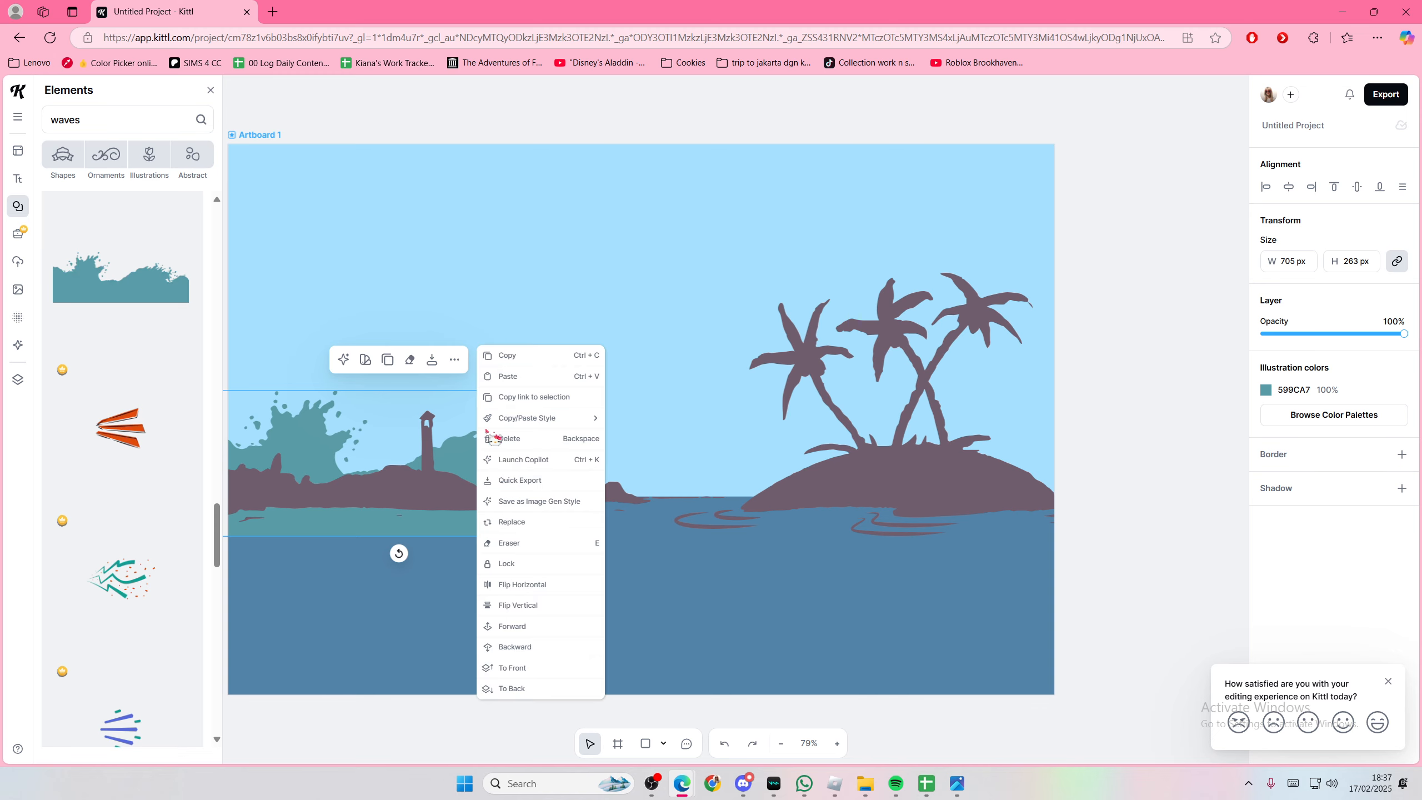
click(540, 640)
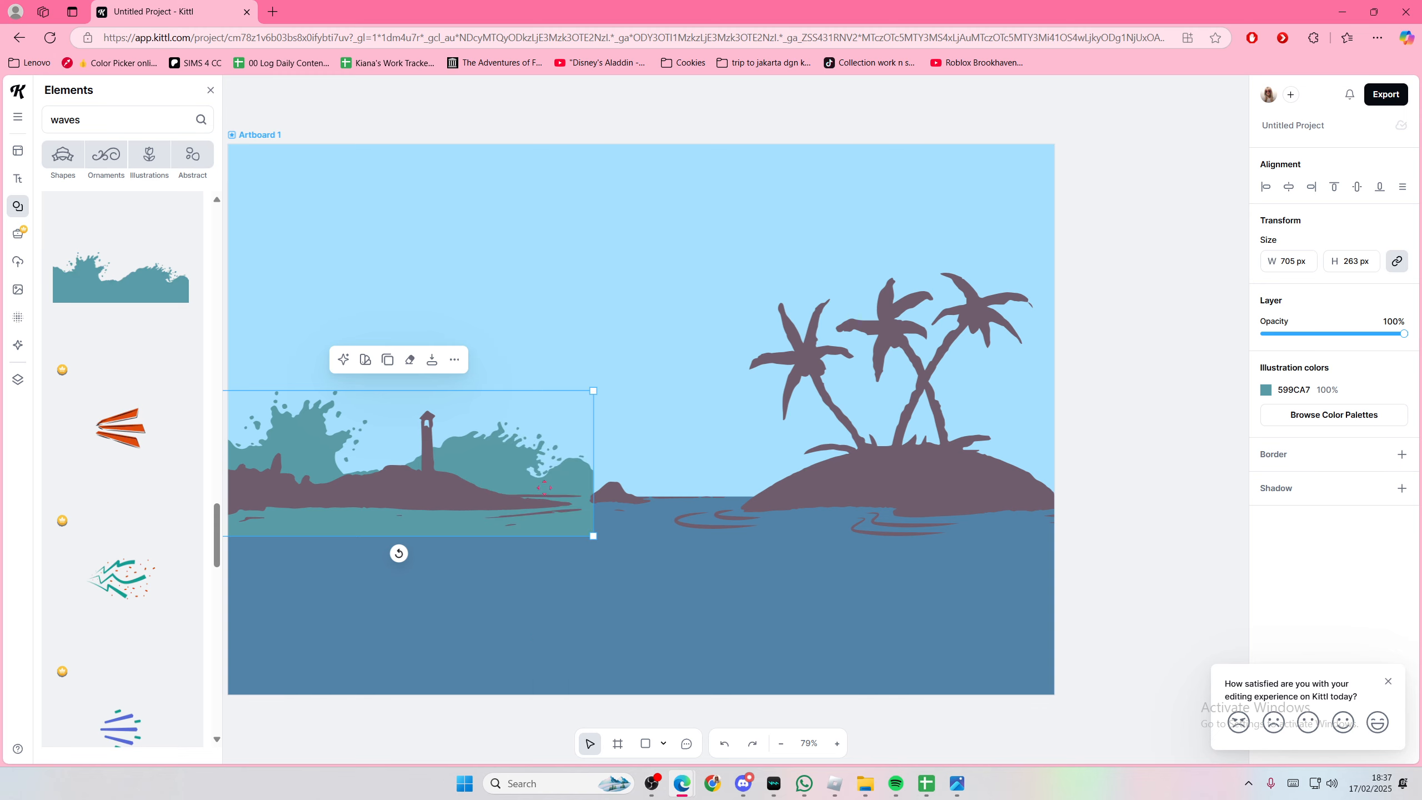
key(Delete)
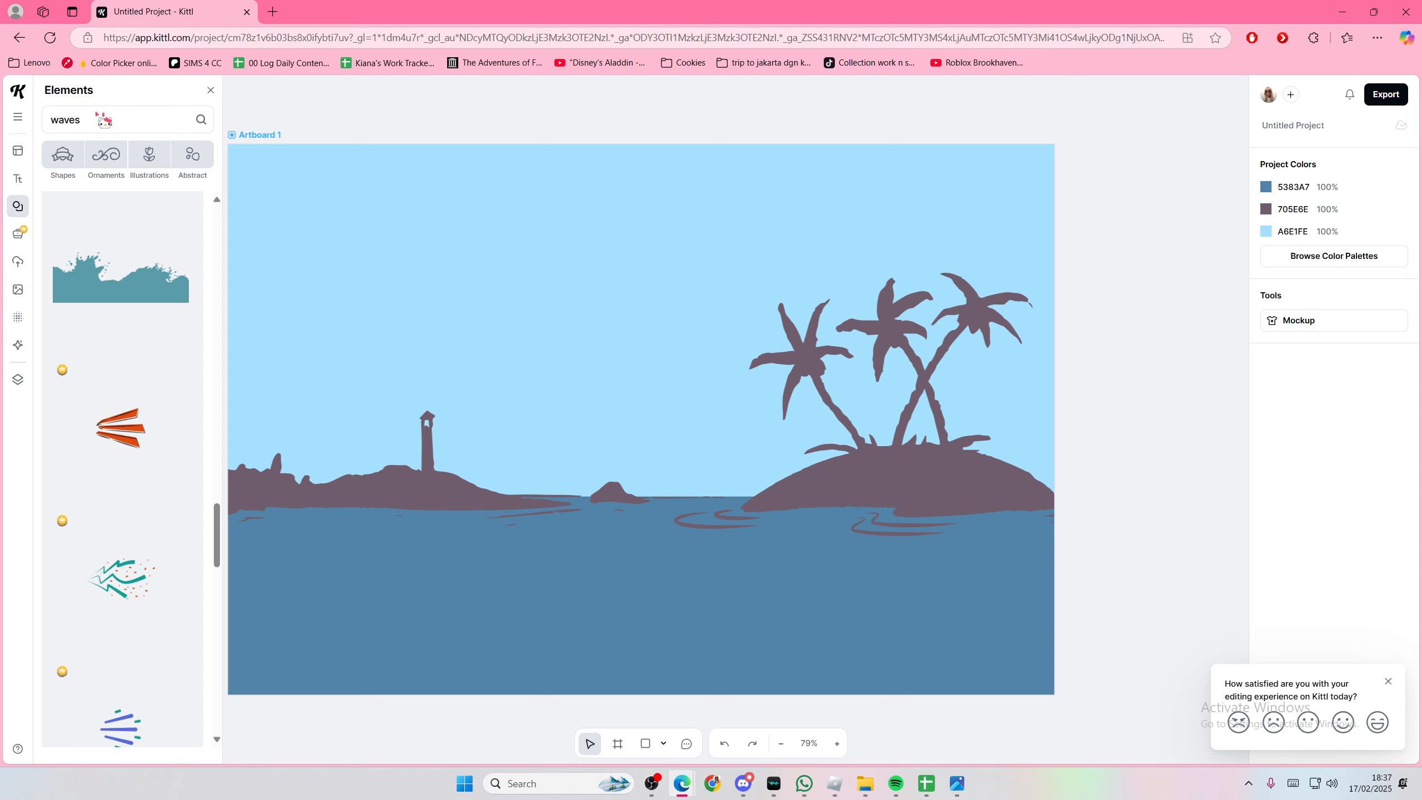
Step: Search the elements for "clouds", insert a streaky flat cloud shape and place it on the sea below the lighthouse island
text(clou)
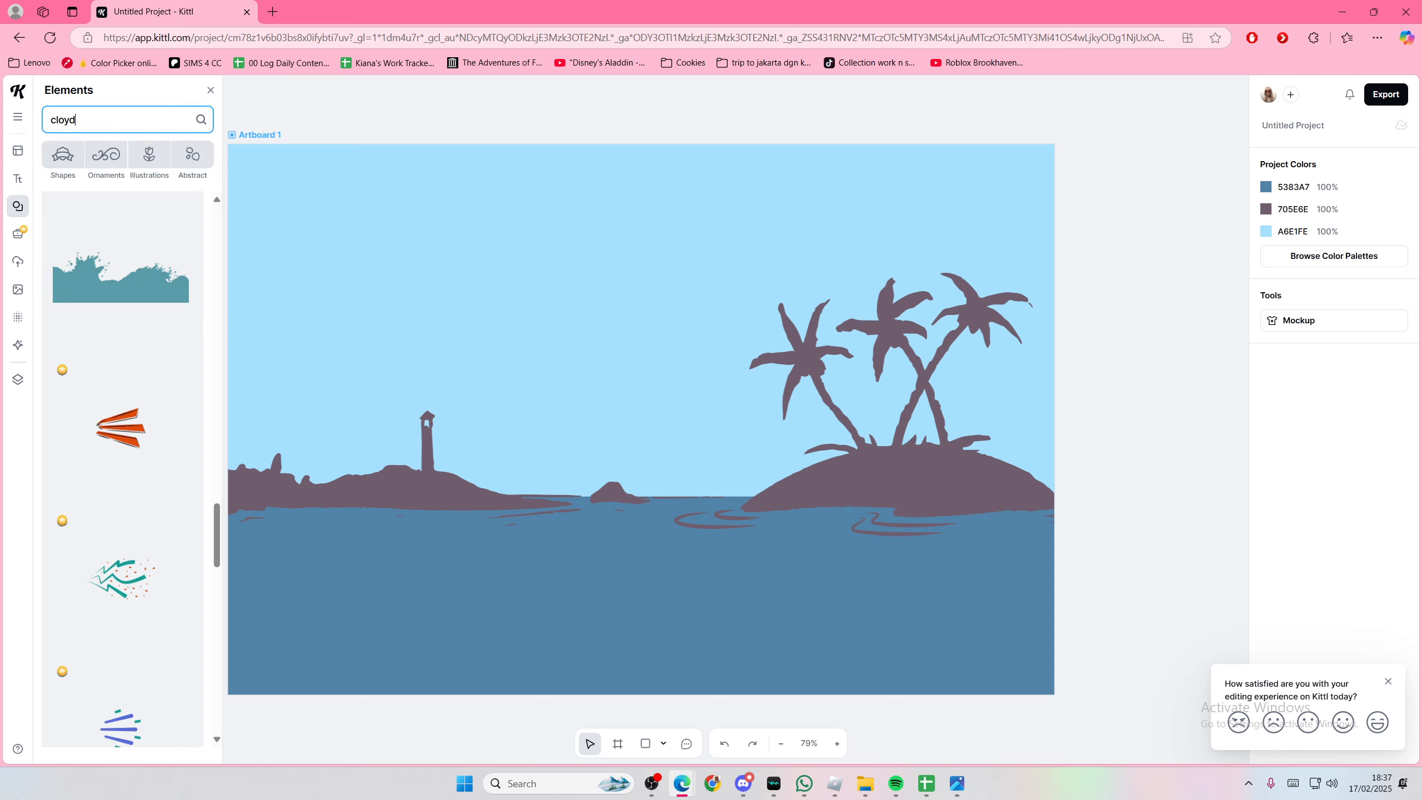
click(71, 178)
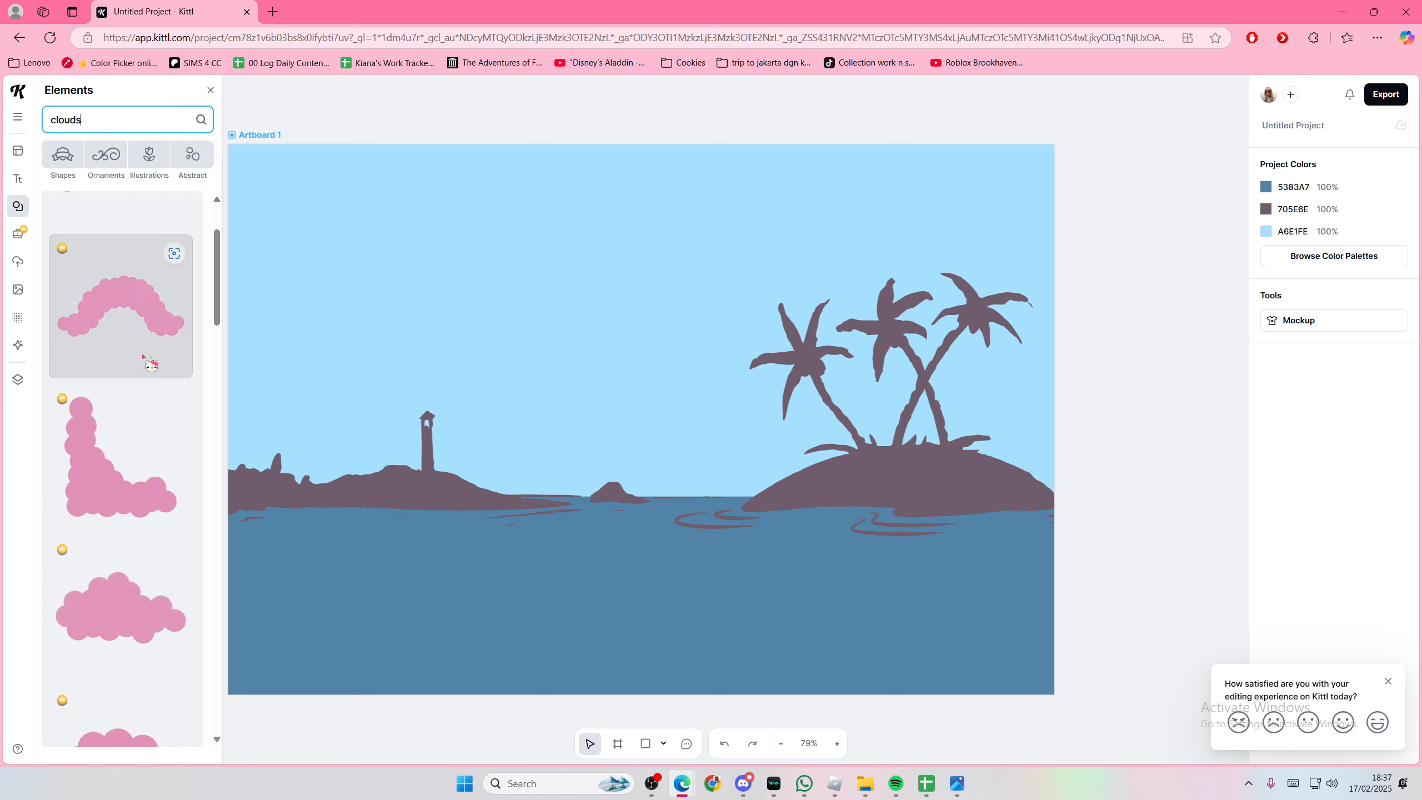
scroll(143, 349, down, 5)
scroll(143, 349, down, 6)
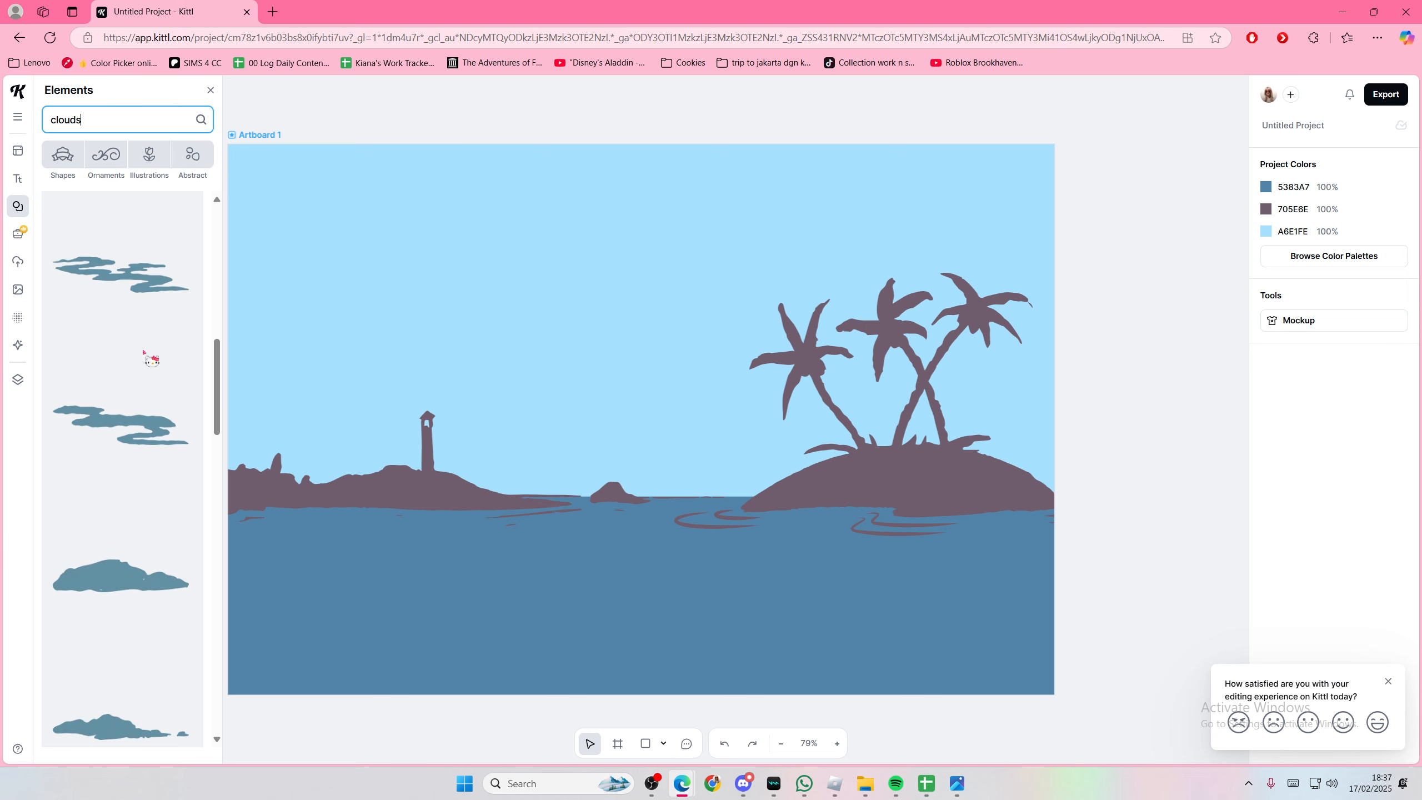
scroll(145, 355, down, 1)
click(126, 219)
drag(606, 428, 307, 571)
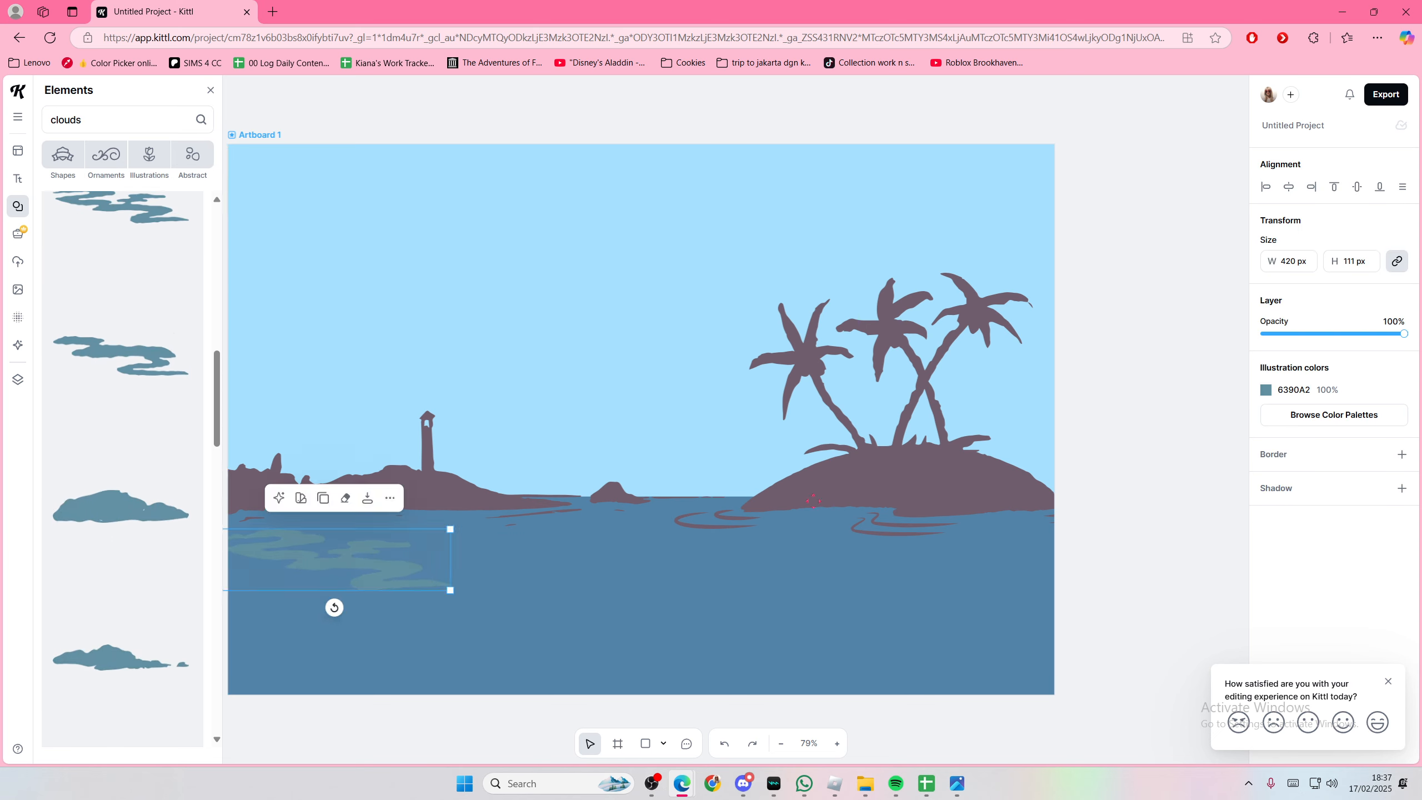
Step: Recolor the streaky cloud shape to the sky's light blue A6E1FE and shift it slightly to the left
click(1267, 388)
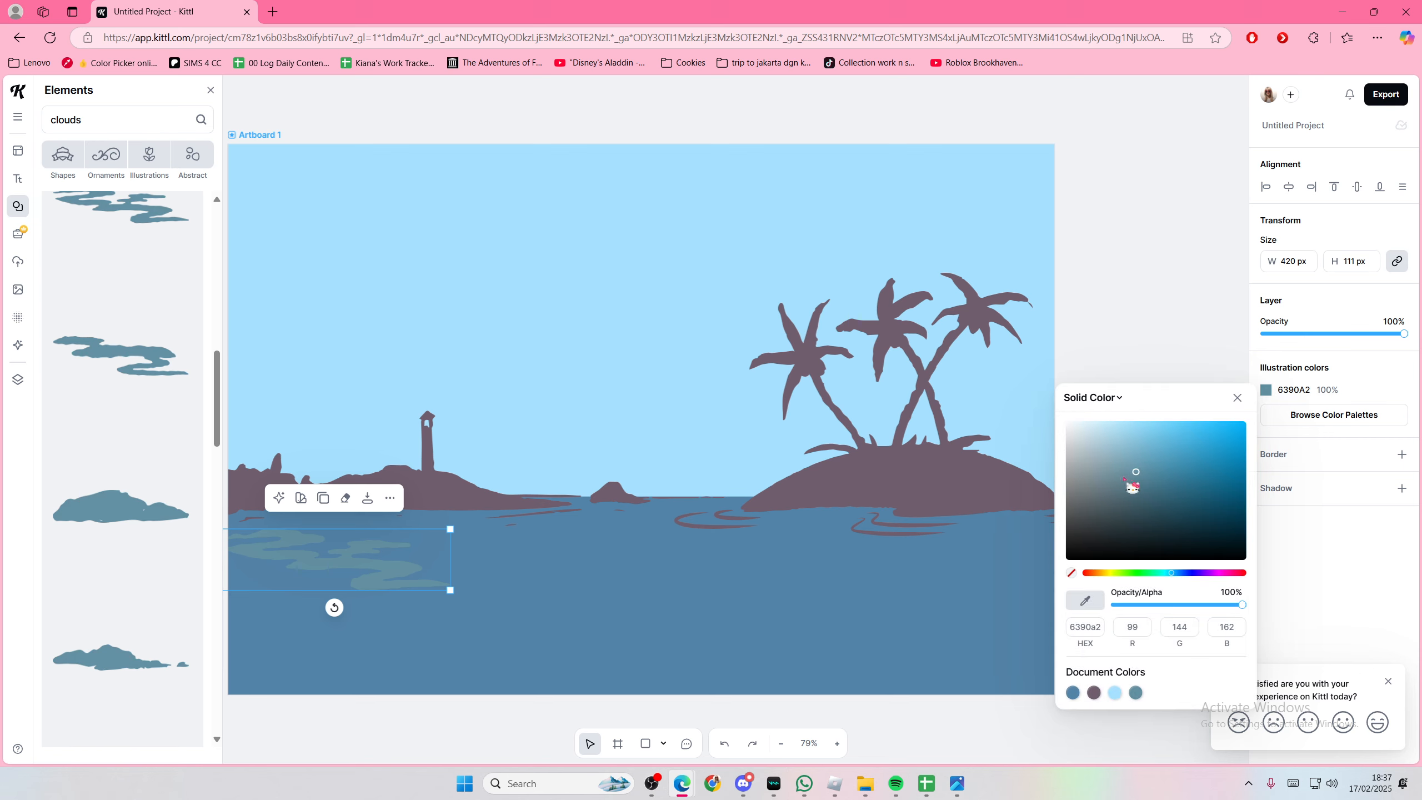
click(706, 348)
click(344, 550)
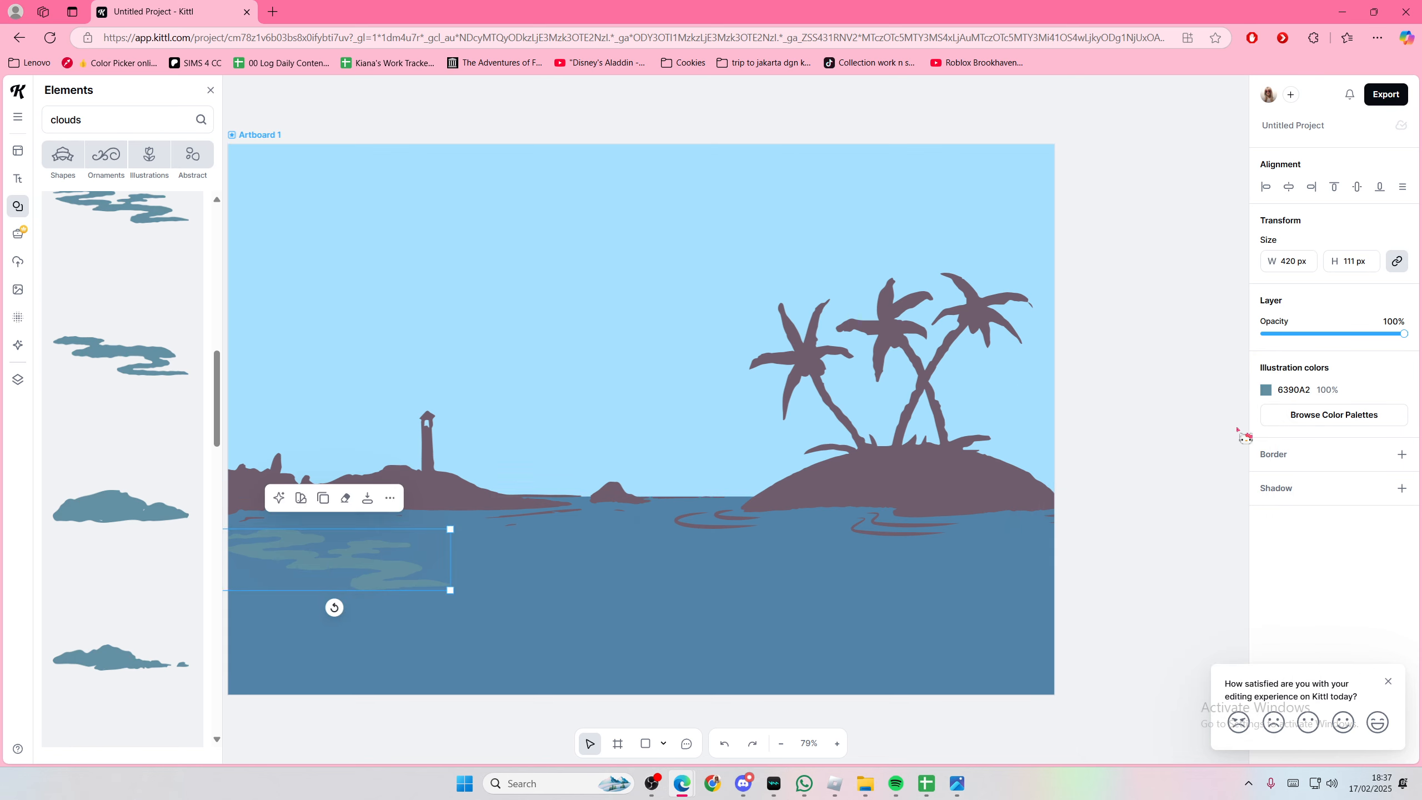
click(1266, 389)
click(684, 338)
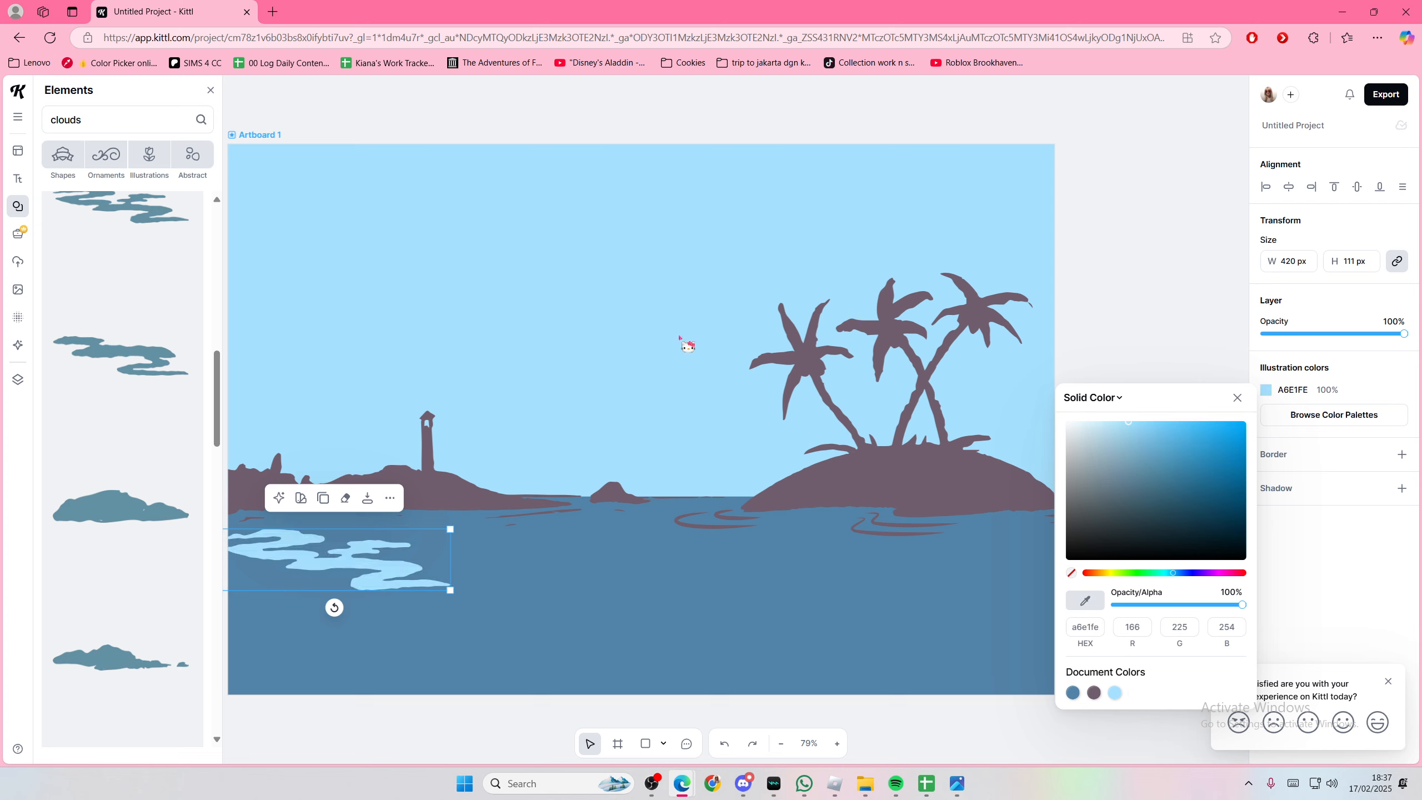
click(1147, 280)
drag(415, 546, 396, 546)
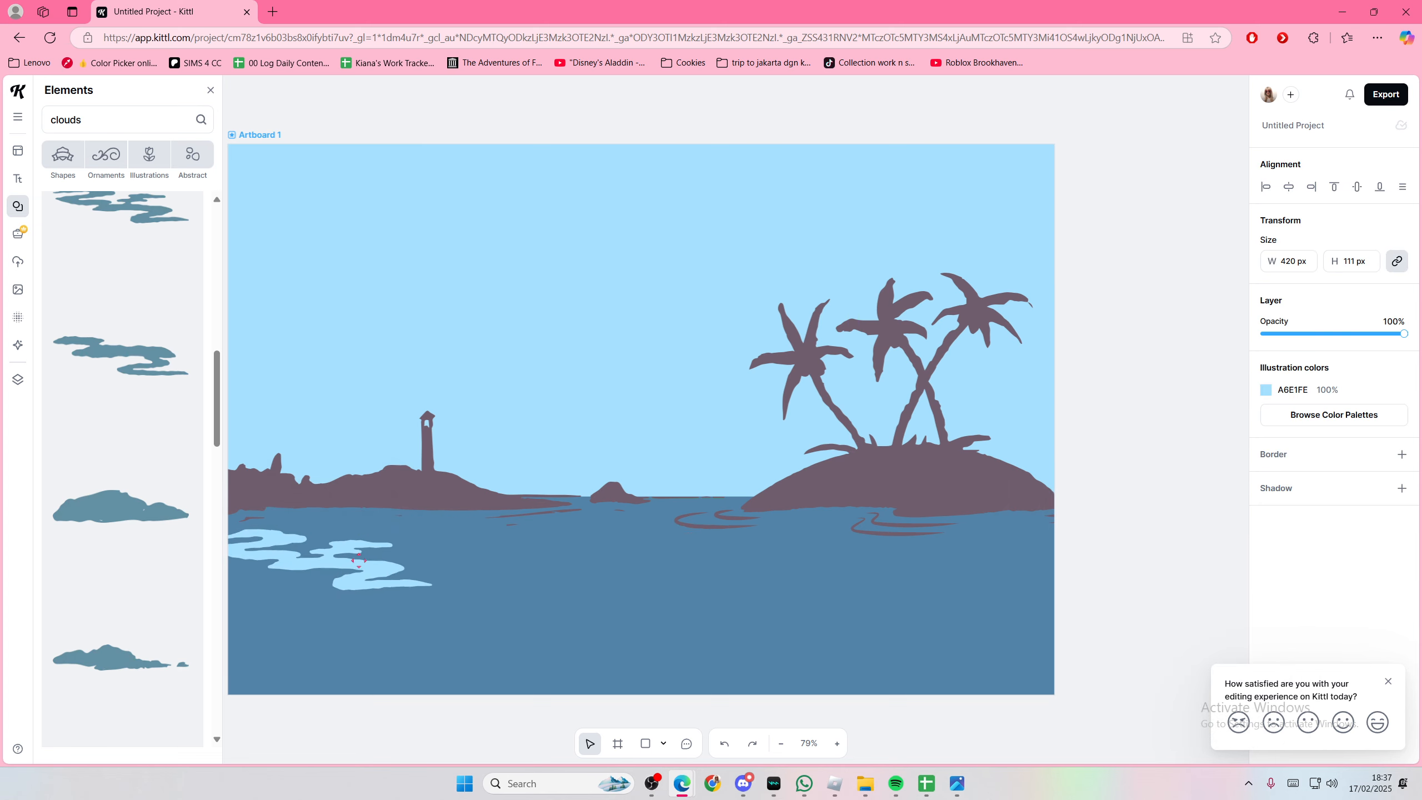
Step: Insert another streaky flat cloud shape, place it on the sea below the palm island and recolor it to the sky's light blue A6E1FE
scroll(156, 388, up, 3)
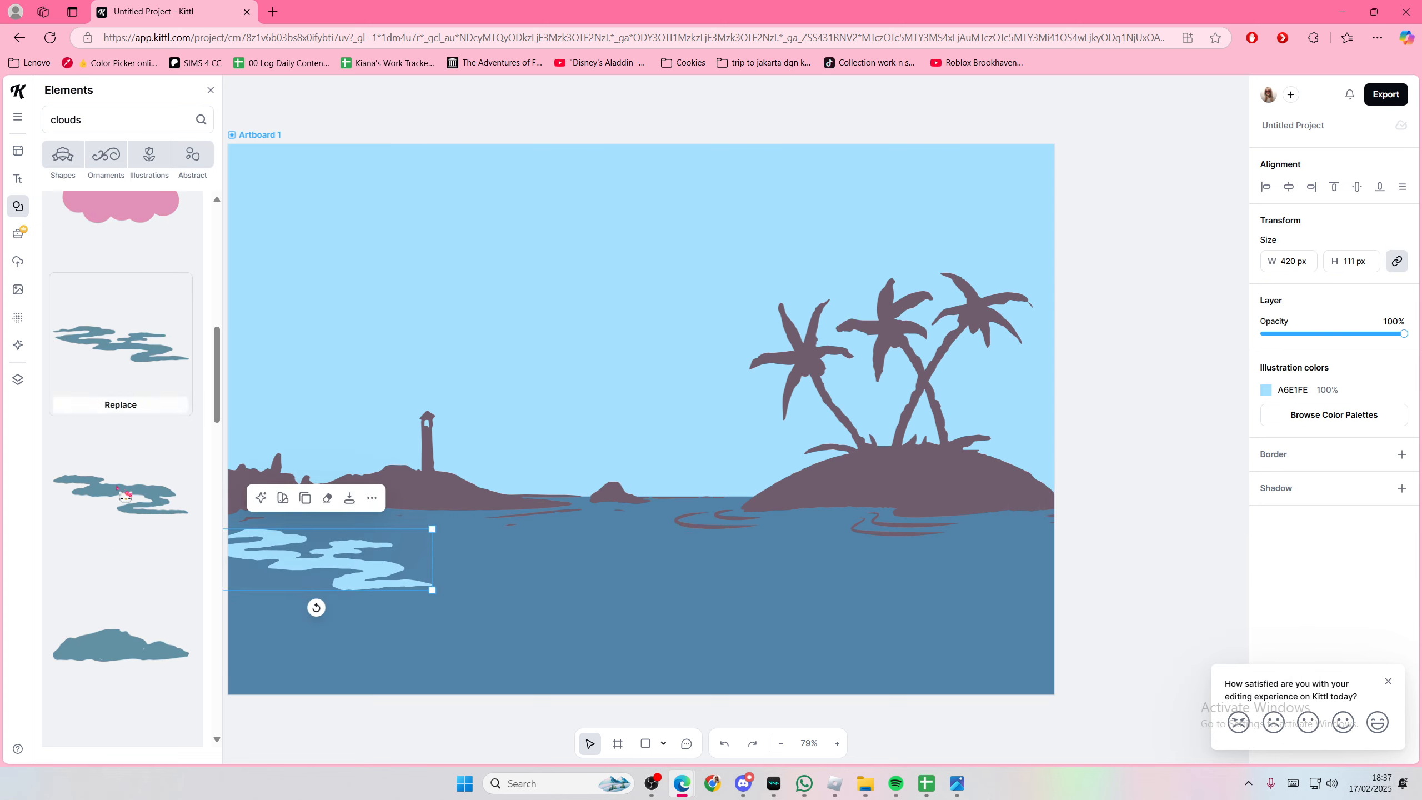
click(121, 493)
drag(651, 439, 972, 609)
click(1266, 390)
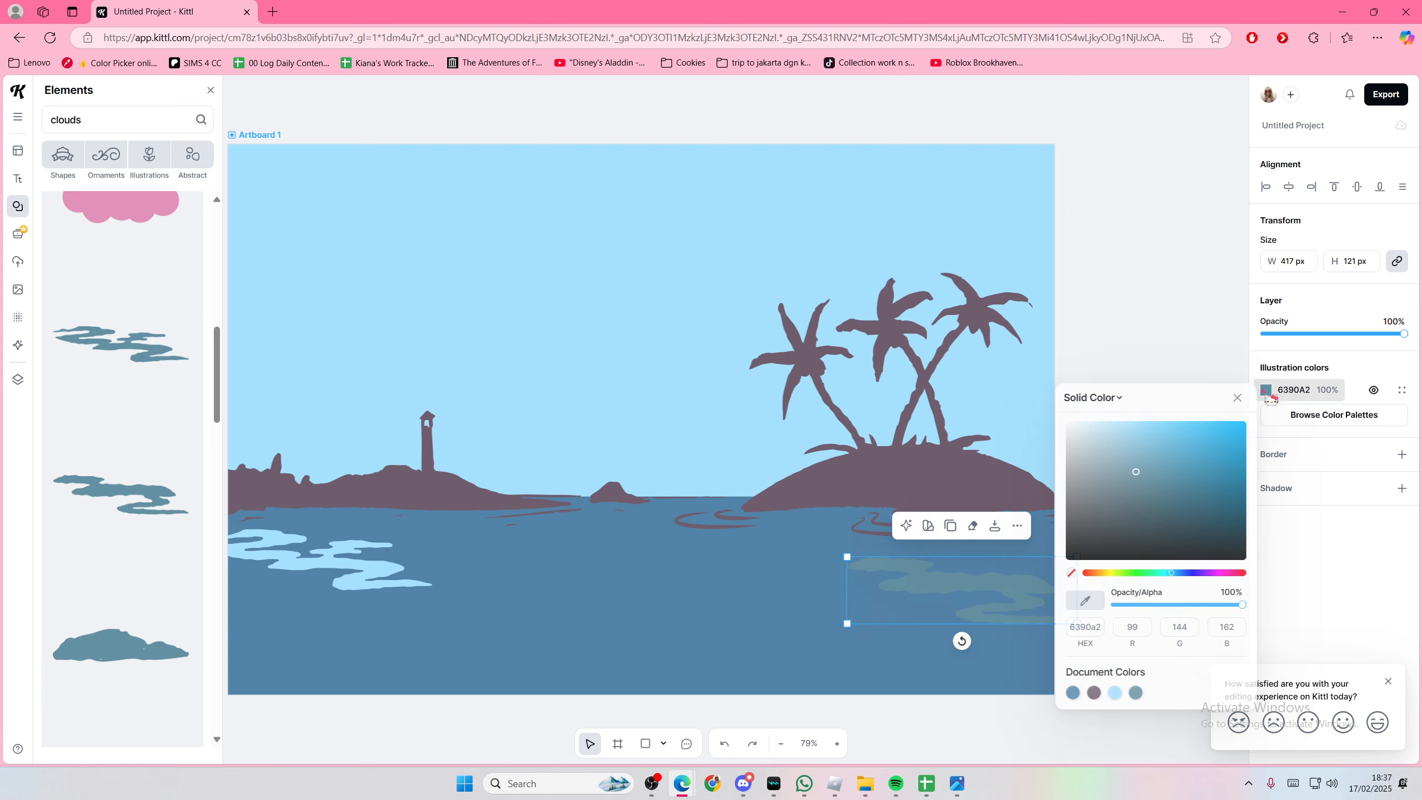
click(679, 329)
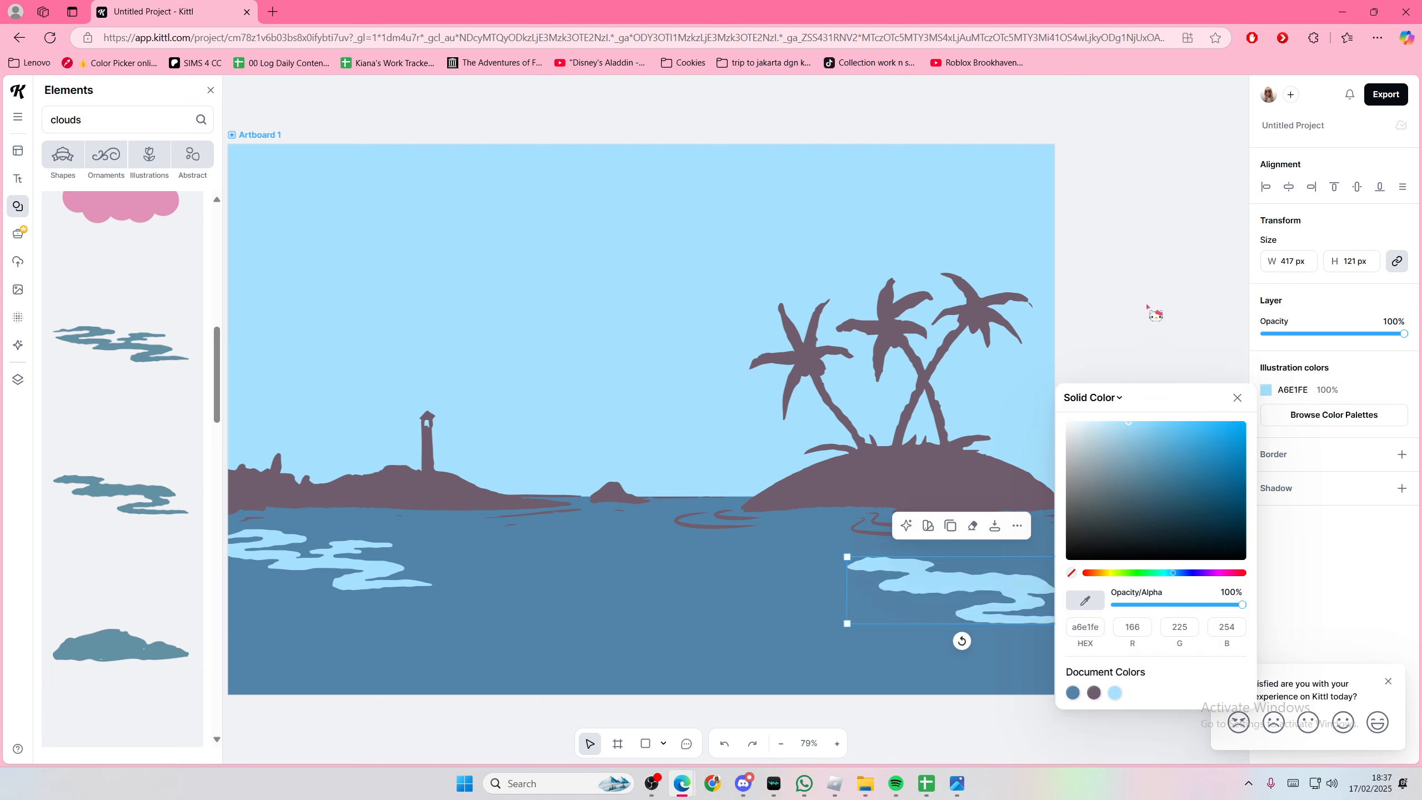
click(1157, 312)
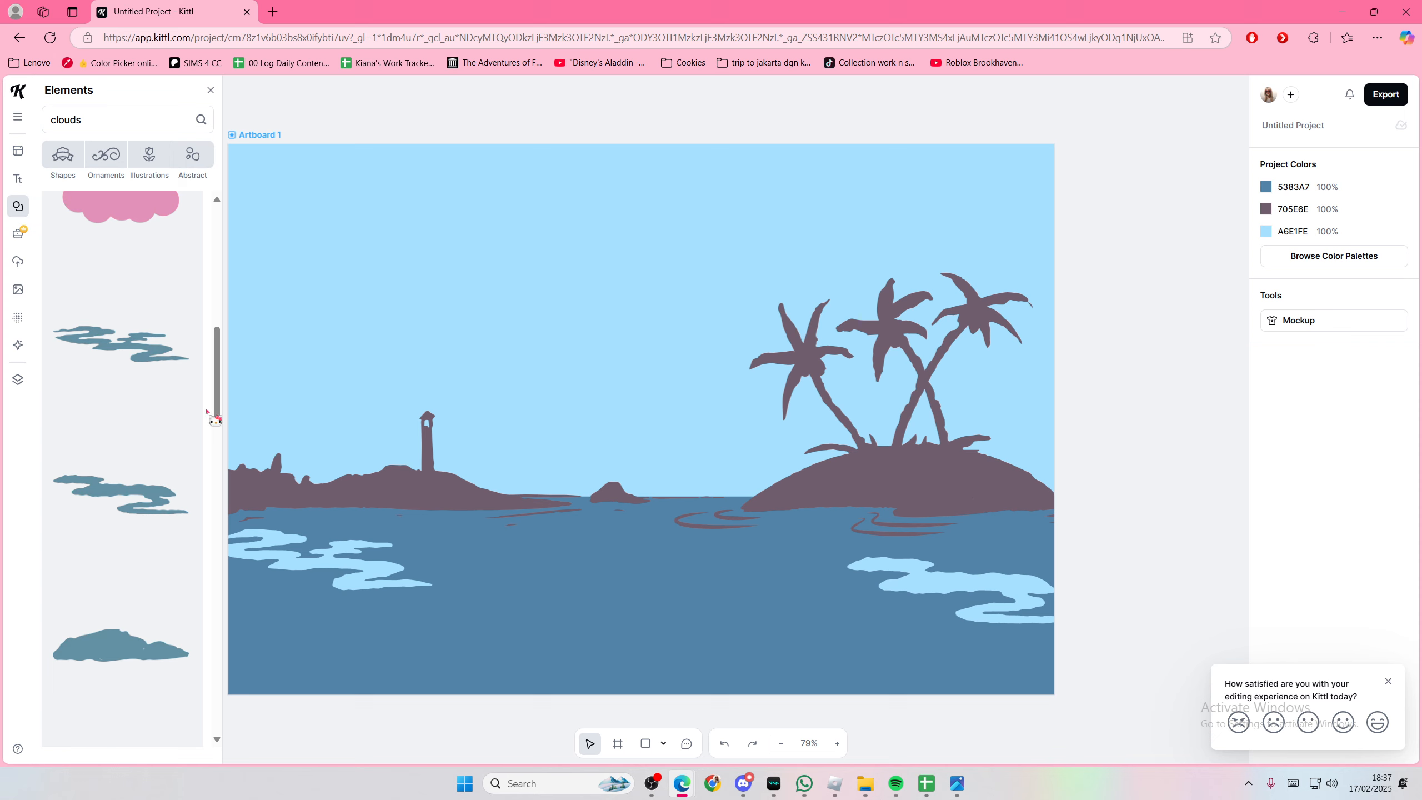
Step: Add two streaky clouds to the sky above the lighthouse, enlarging the lower one to about 666 px wide
click(116, 390)
drag(560, 403, 263, 236)
drag(435, 274, 489, 310)
click(121, 492)
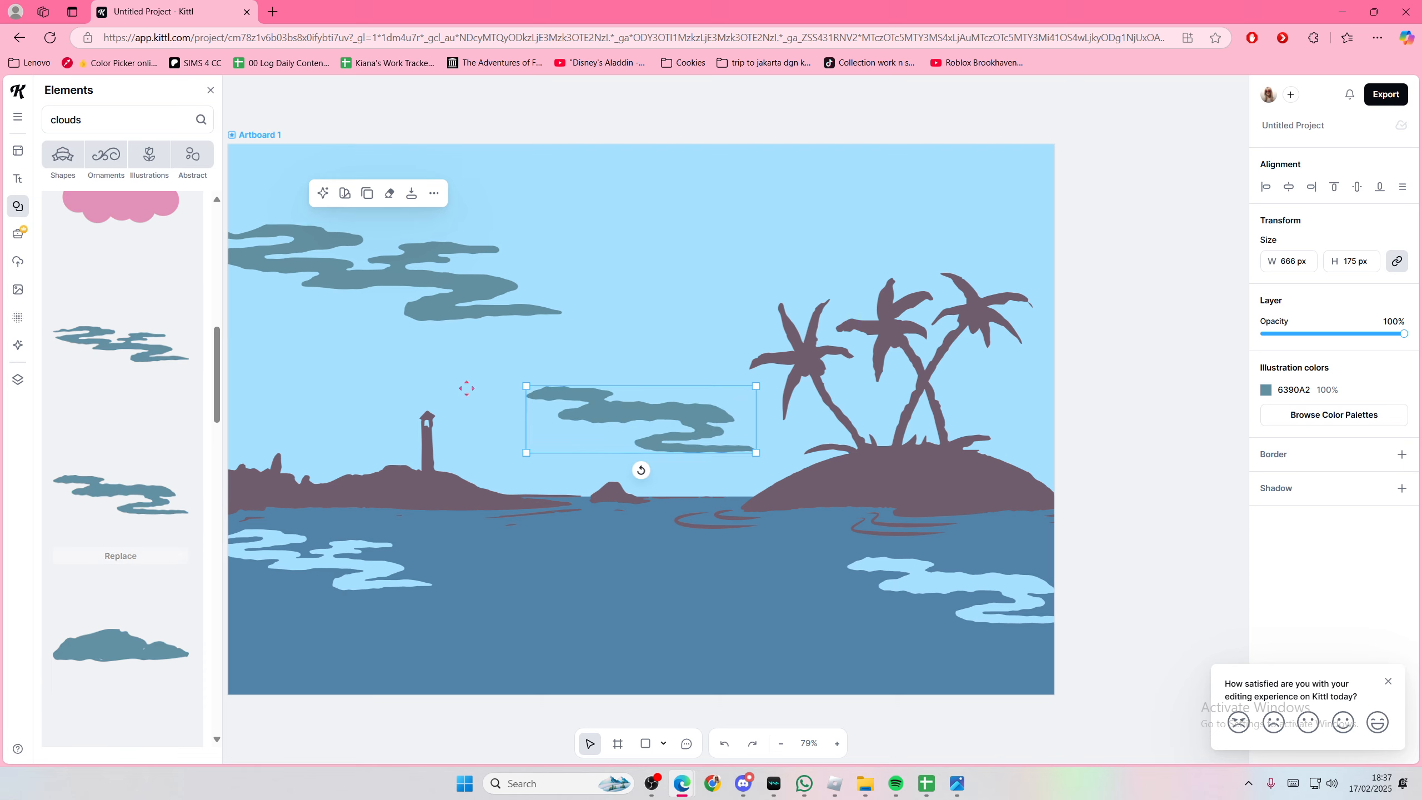
drag(608, 407, 486, 195)
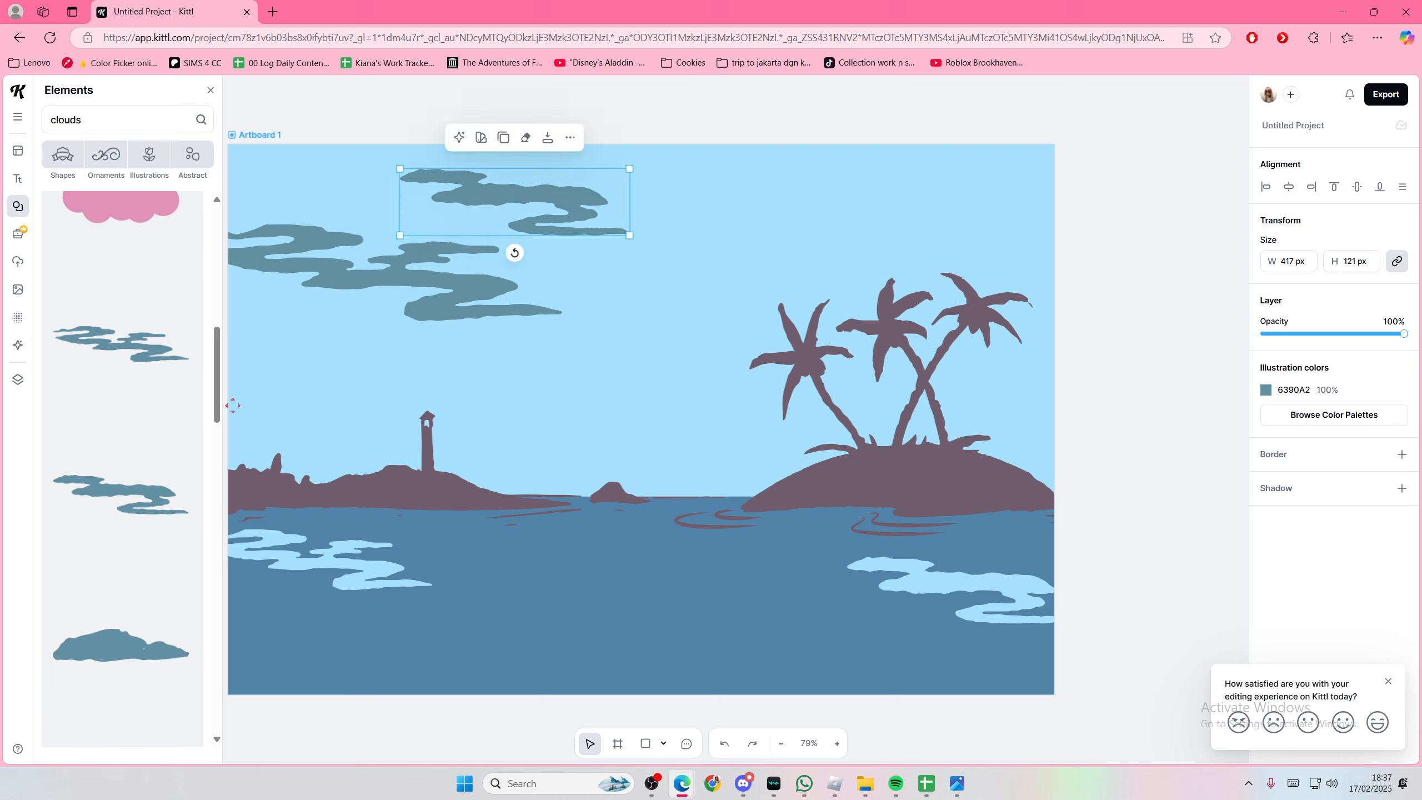
Step: Insert the puffy flat-bottomed cloud with a small detached piece above the palm trees and enlarge it to about 470 px wide
scroll(179, 473, down, 5)
click(159, 473)
drag(684, 410, 974, 237)
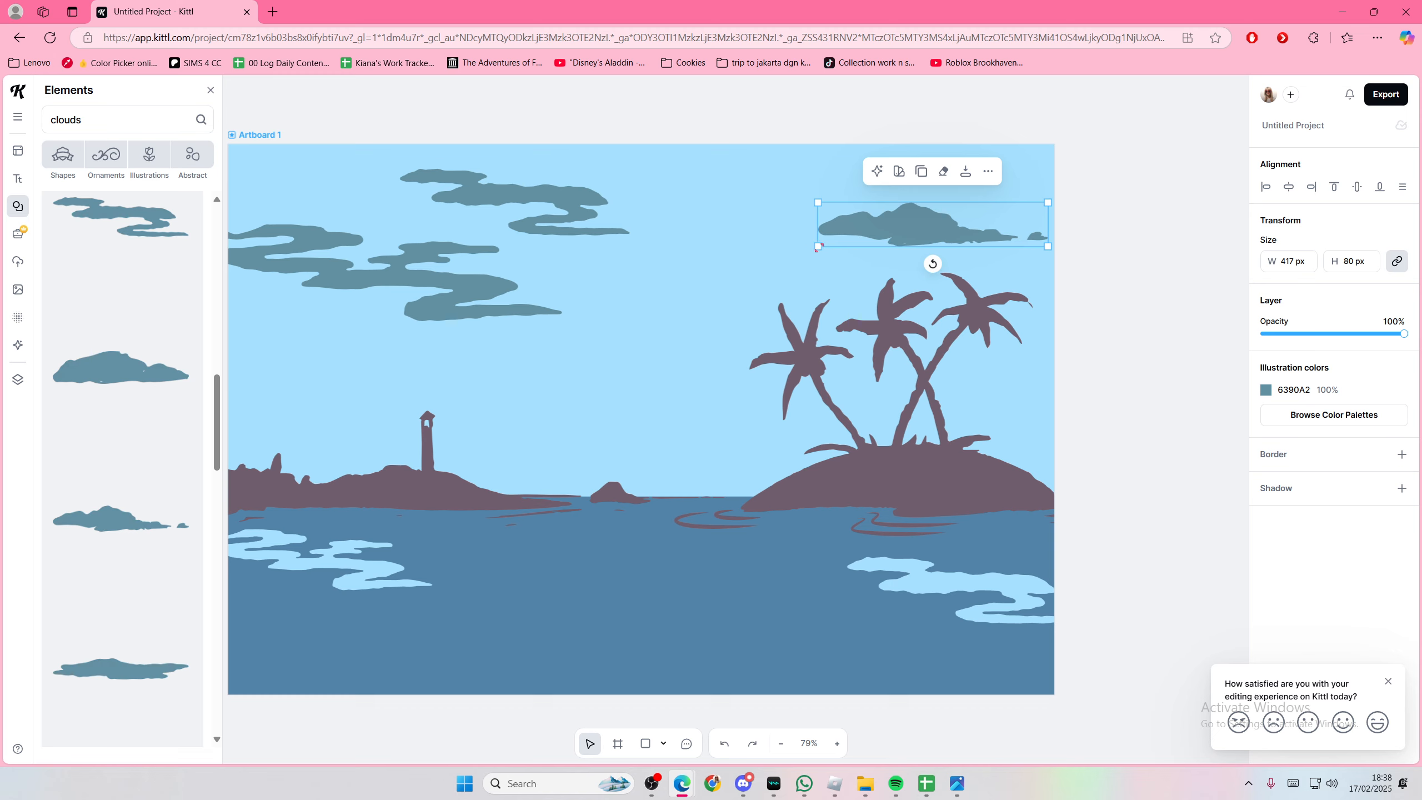
drag(818, 247, 796, 249)
Step: Insert the long, thin solid cloud shape and place it in the sky just above the lighthouse
scroll(128, 502, down, 3)
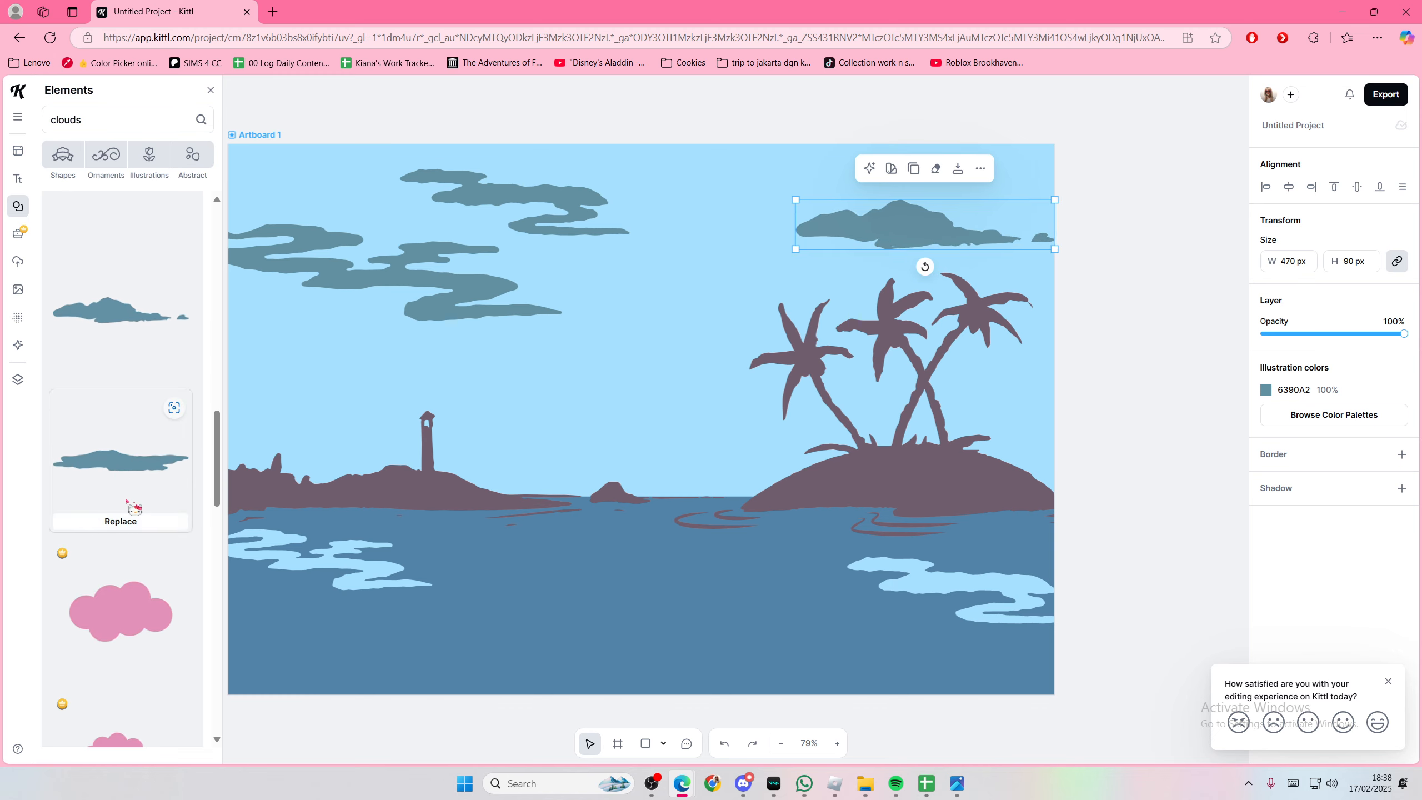
click(118, 469)
drag(691, 405, 520, 370)
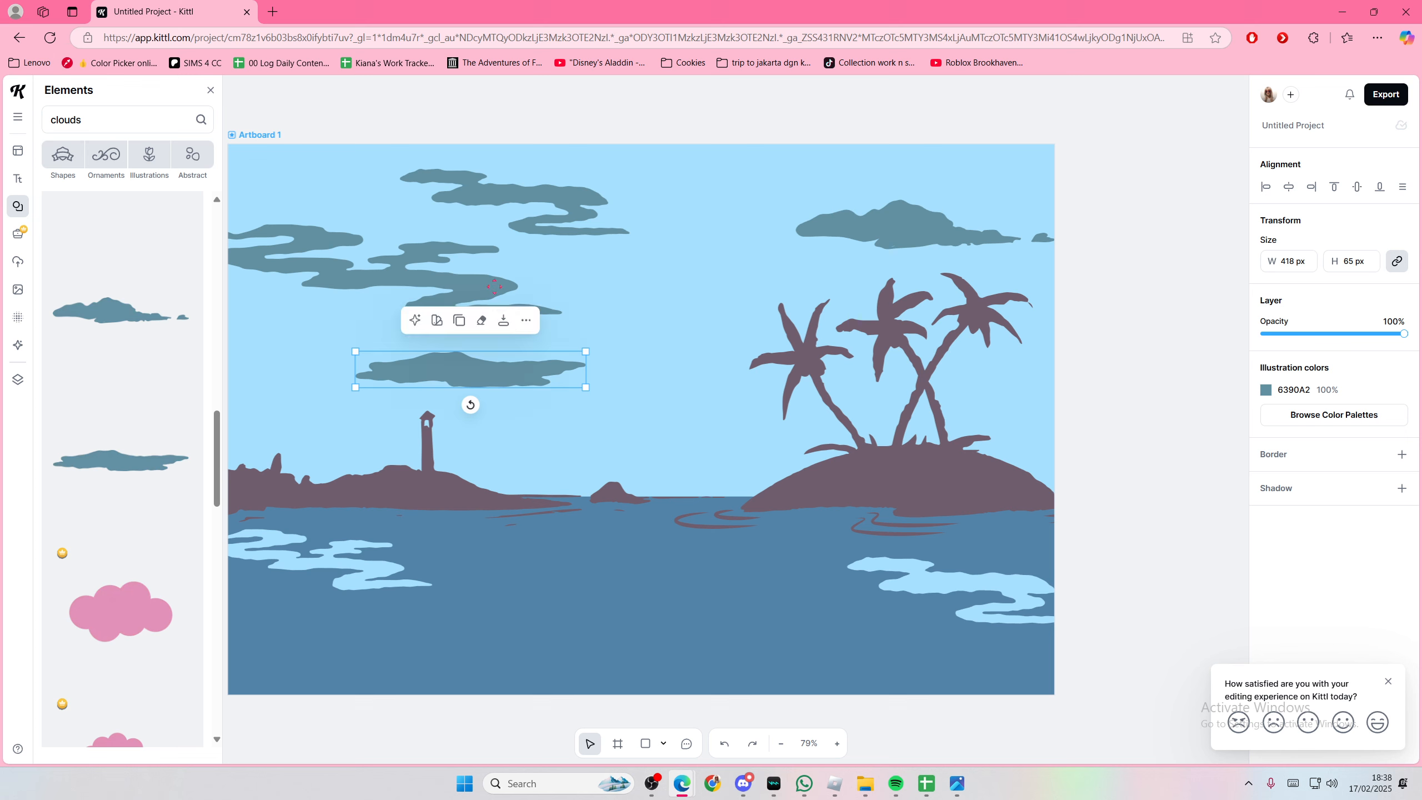
Step: Recolor all four sky clouds together to white FFFFFF
shift+click(501, 314)
shift+click(540, 219)
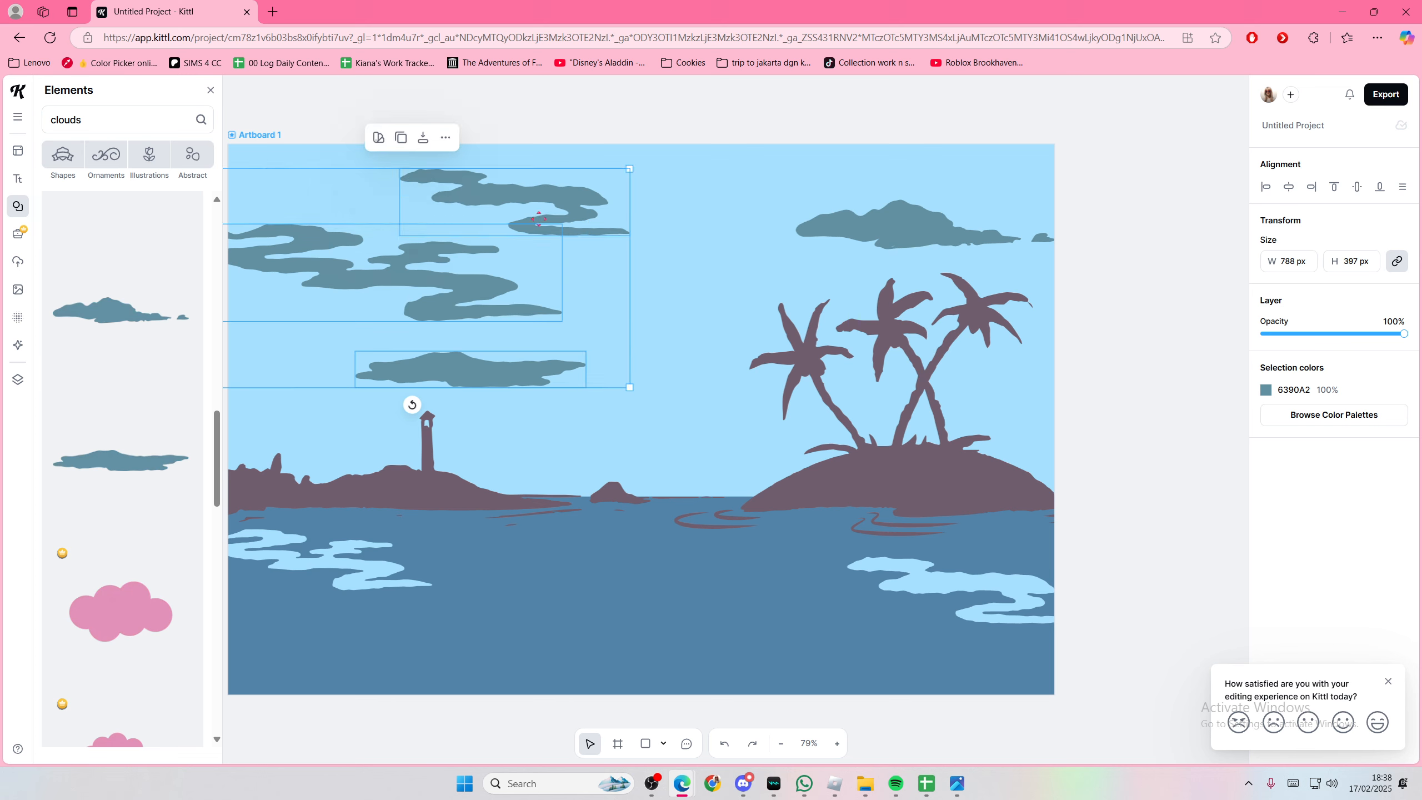
click(1263, 393)
drag(1136, 469, 1033, 411)
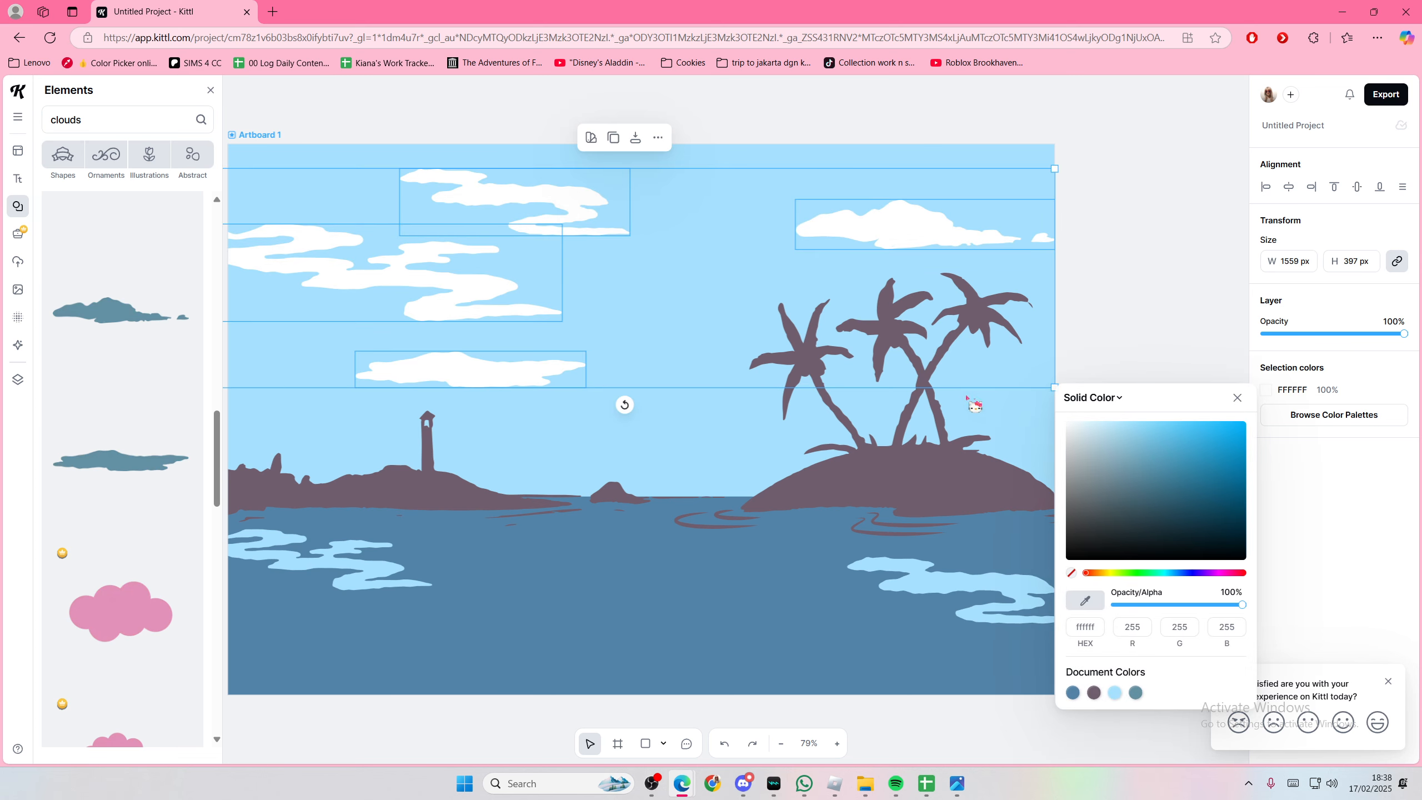
click(1237, 398)
click(1180, 365)
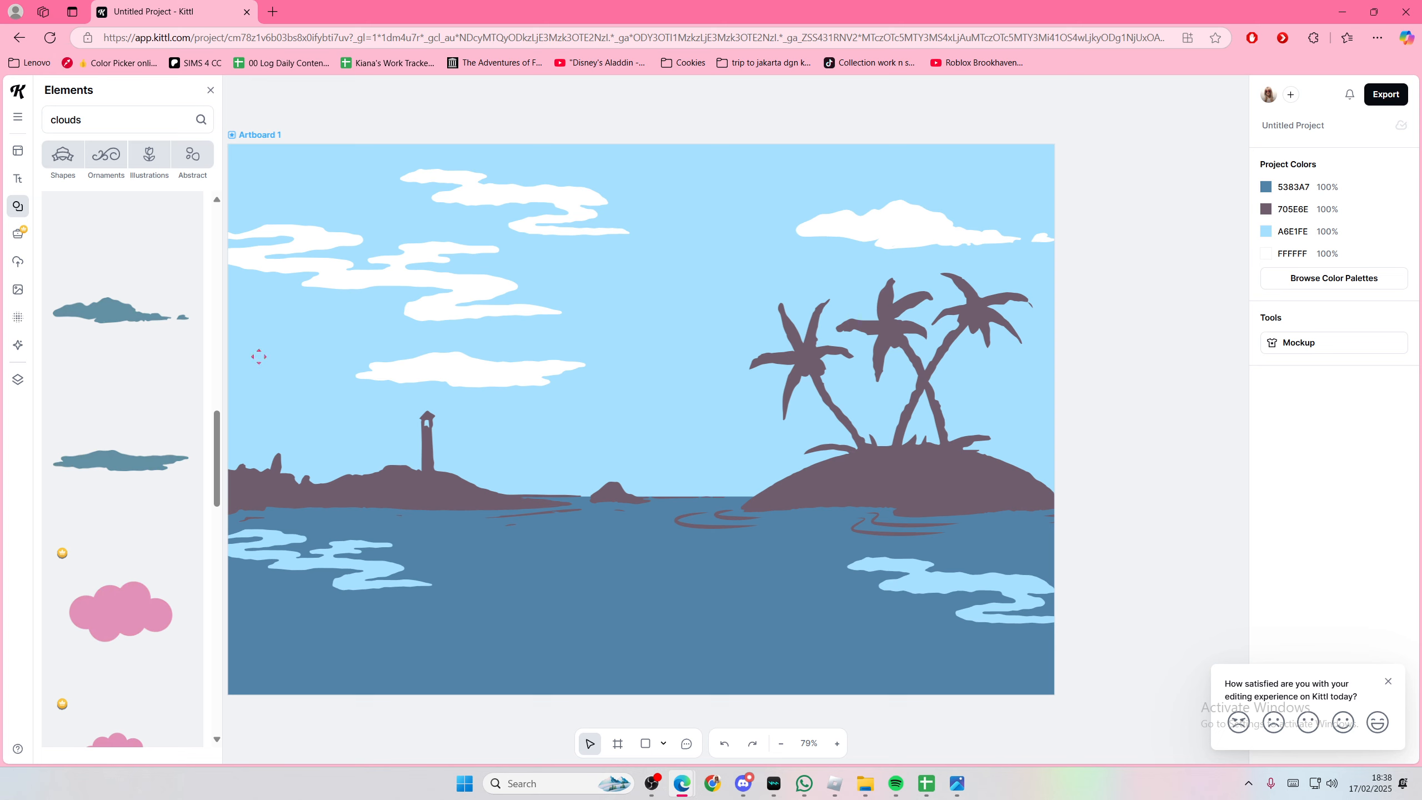
Step: Duplicate the thin white cloud above the lighthouse and place the copy in the sky above the leftmost palm tree
scroll(120, 454, down, 8)
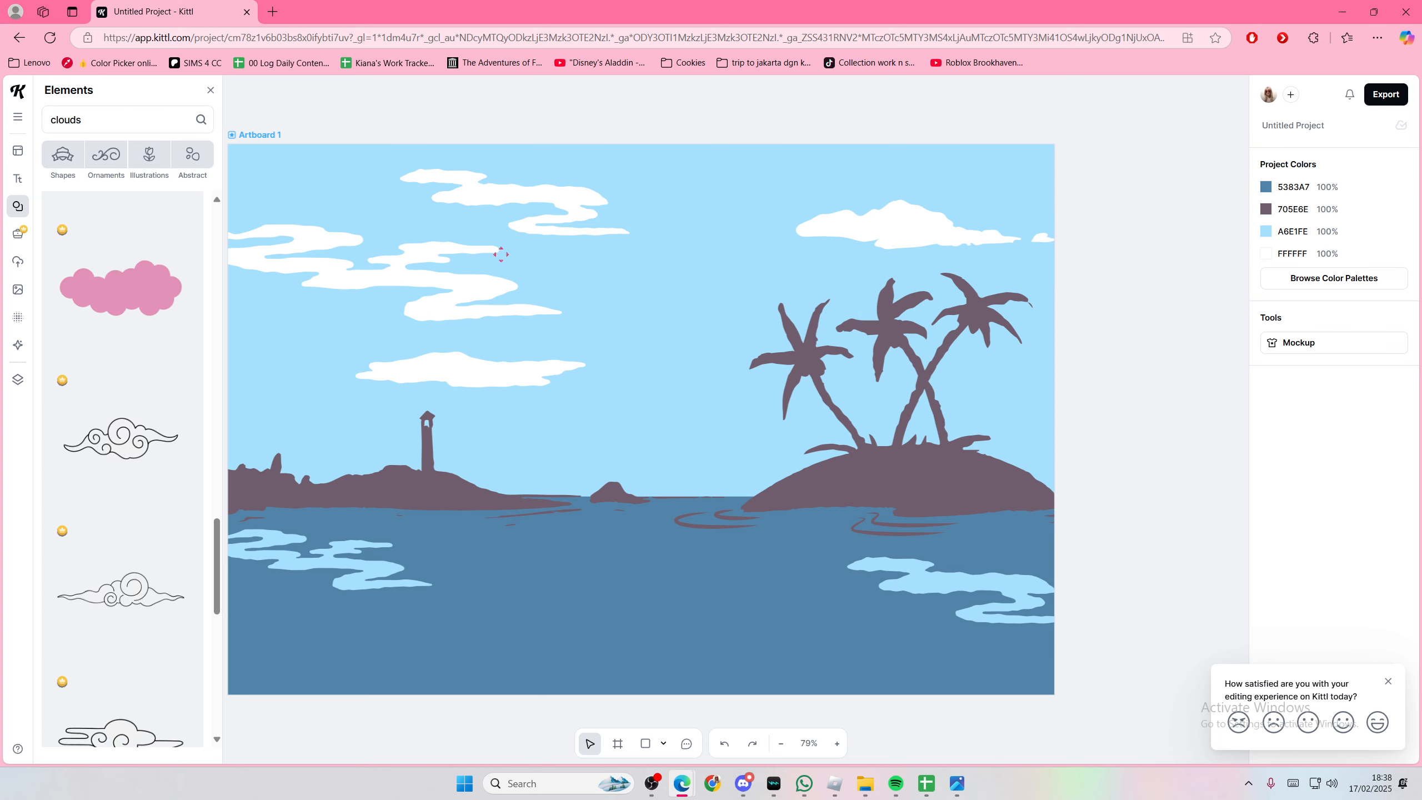
click(839, 243)
click(626, 332)
click(483, 375)
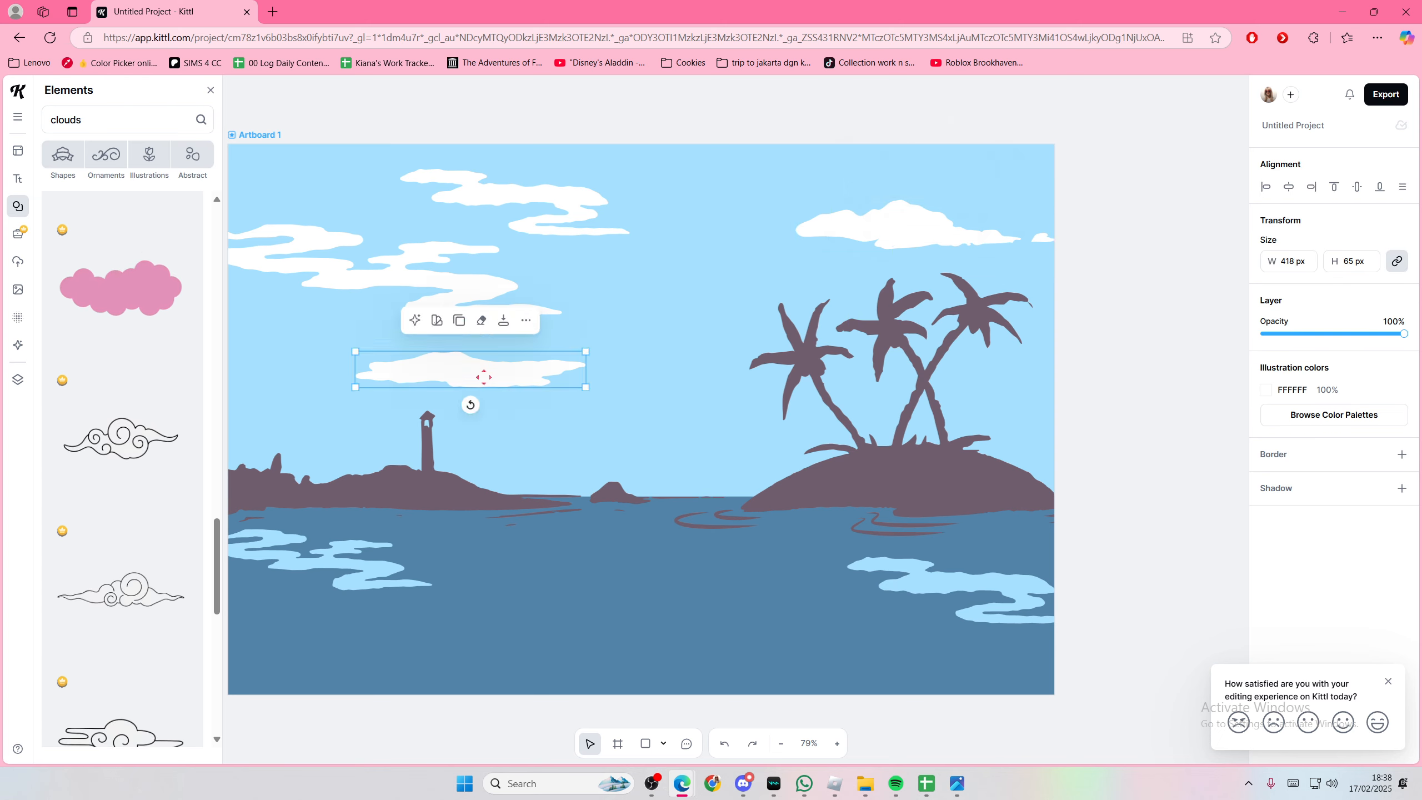
key(ctrl+c)
key(ctrl+v)
drag(483, 380, 780, 280)
Step: Search the elements for "sun" and examine the results for a suitable sun shape
drag(130, 122, 12, 119)
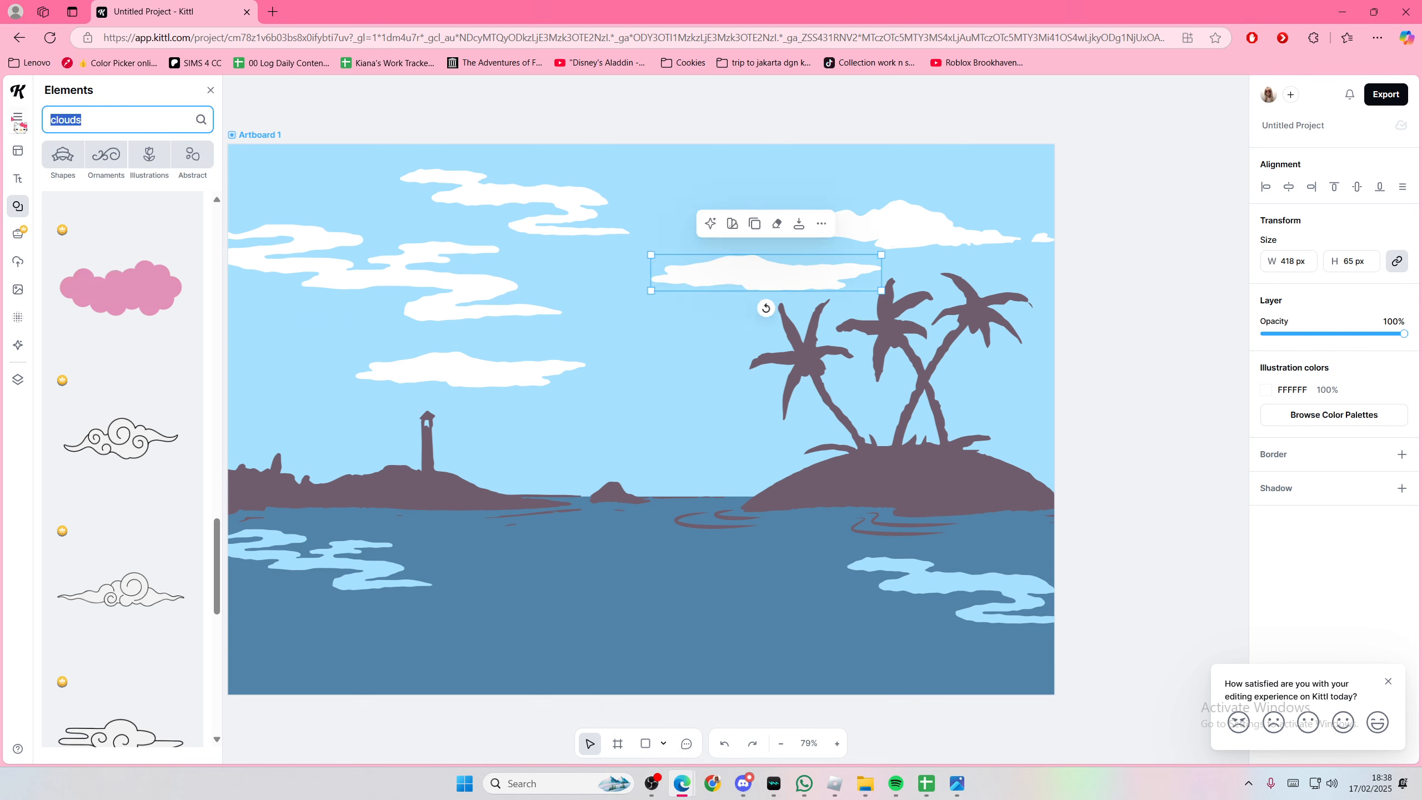
text(sun)
key(Return)
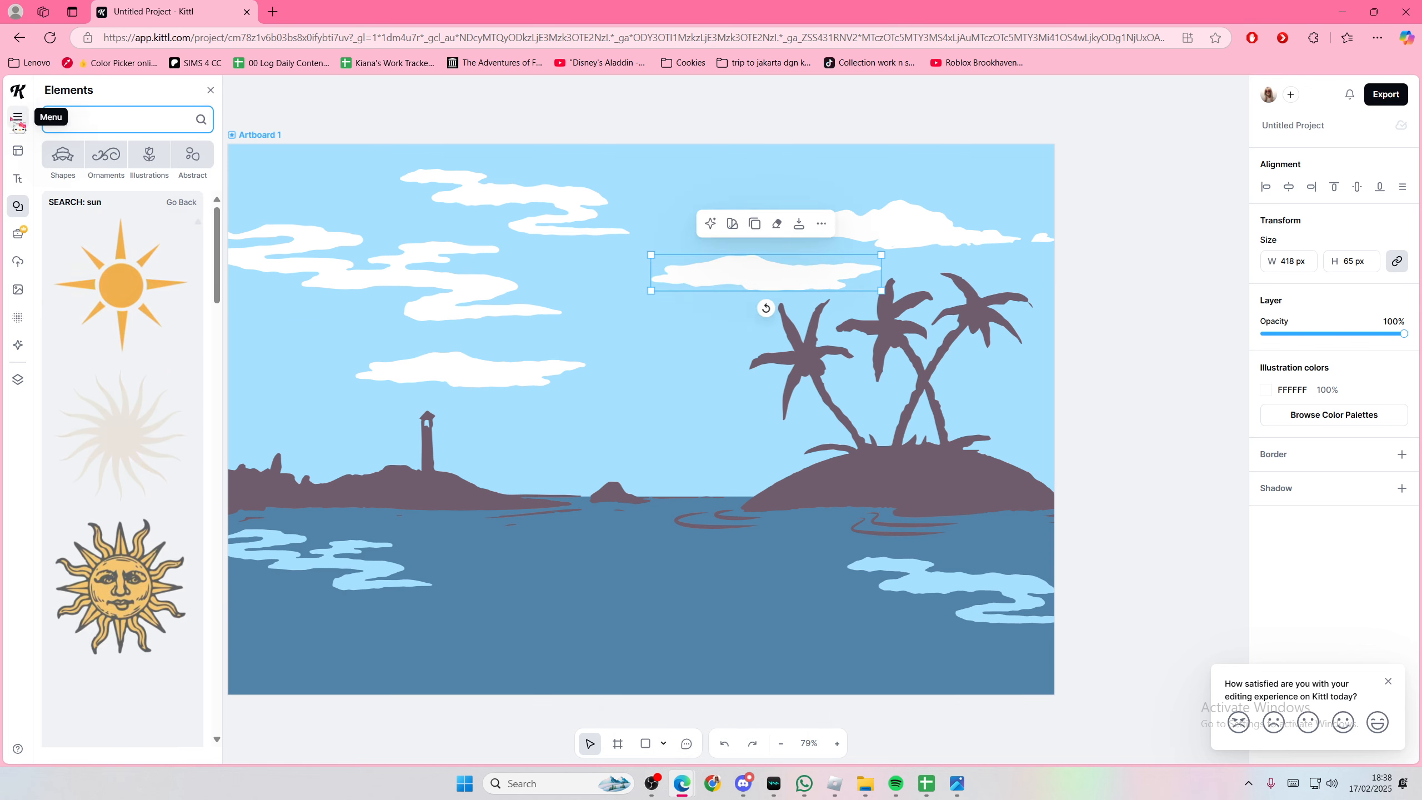
scroll(118, 318, down, 10)
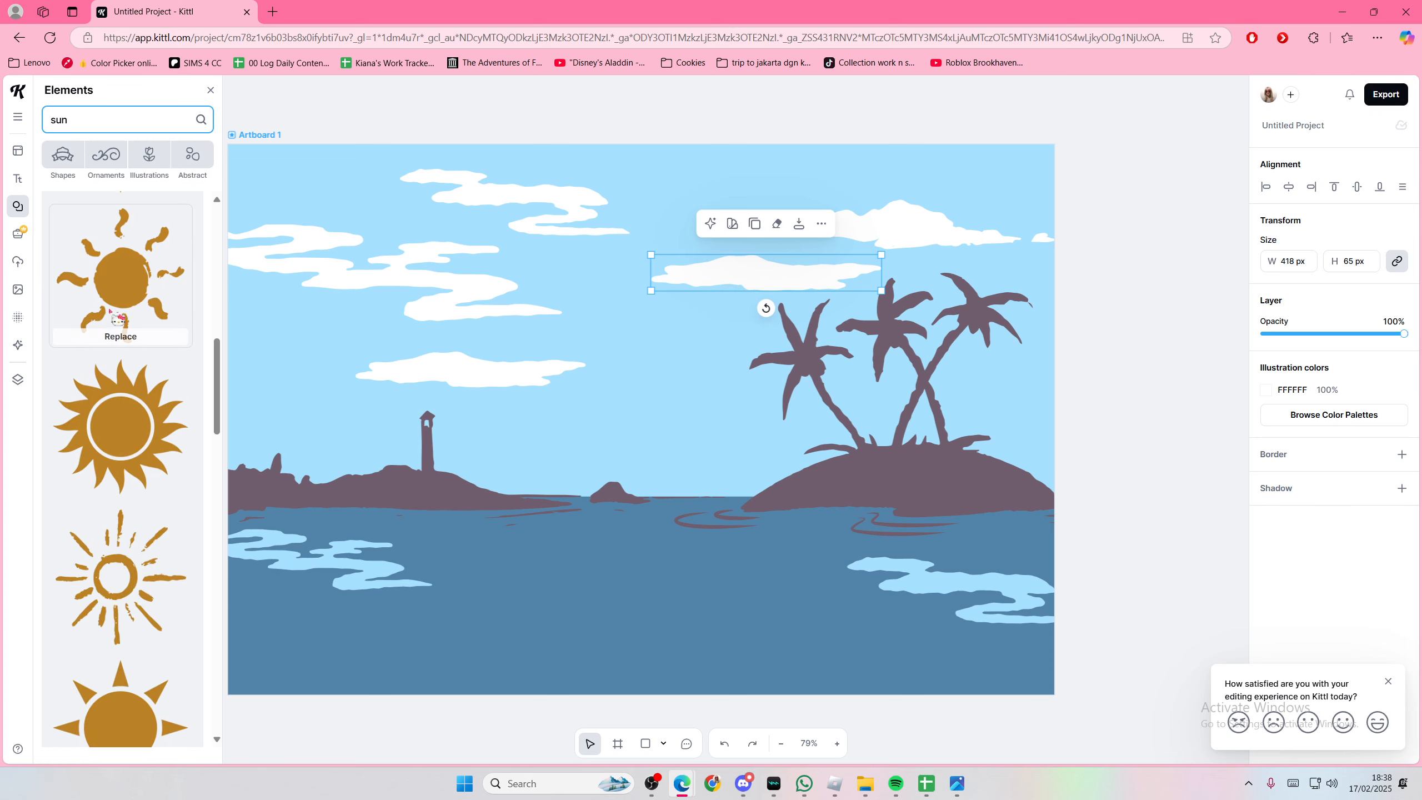
scroll(118, 318, down, 5)
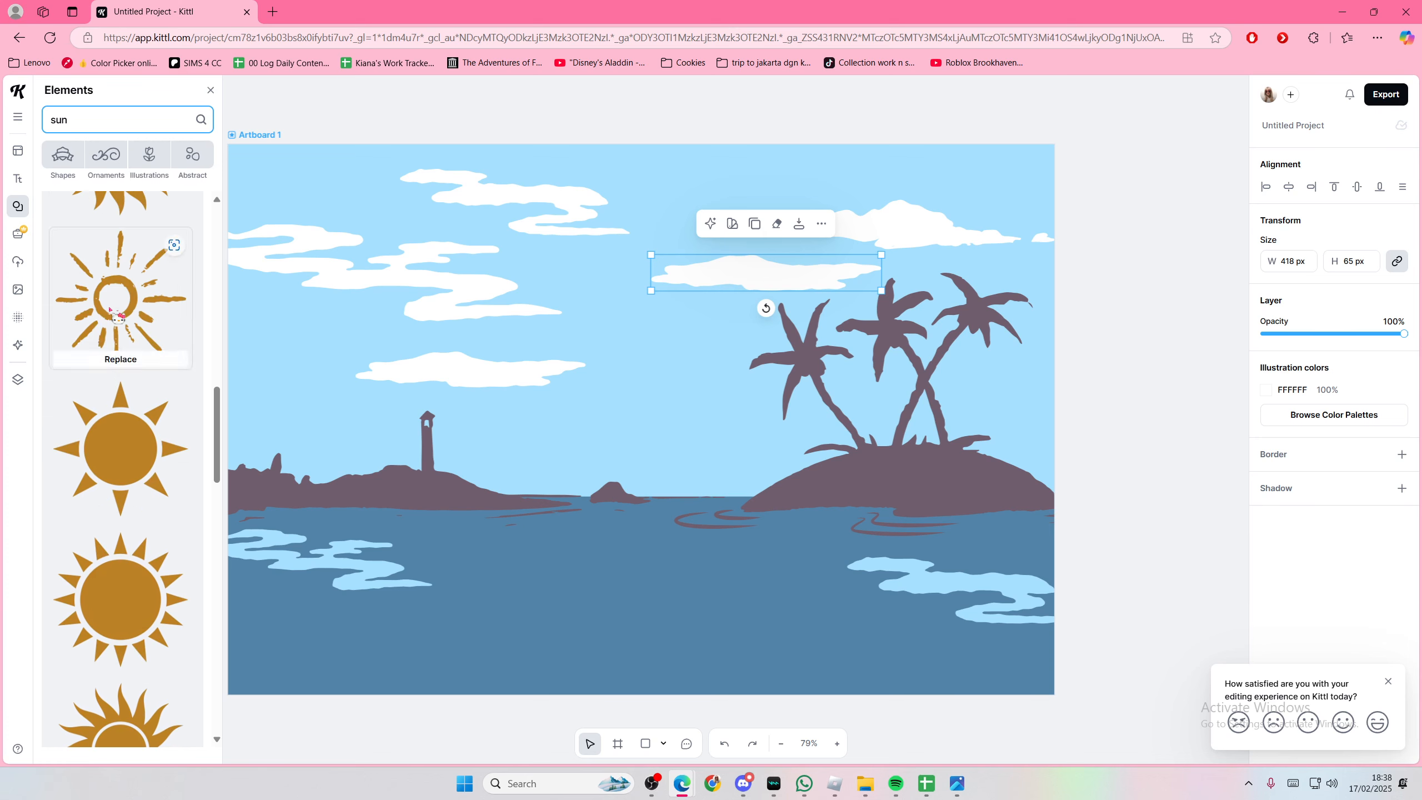
scroll(117, 317, down, 5)
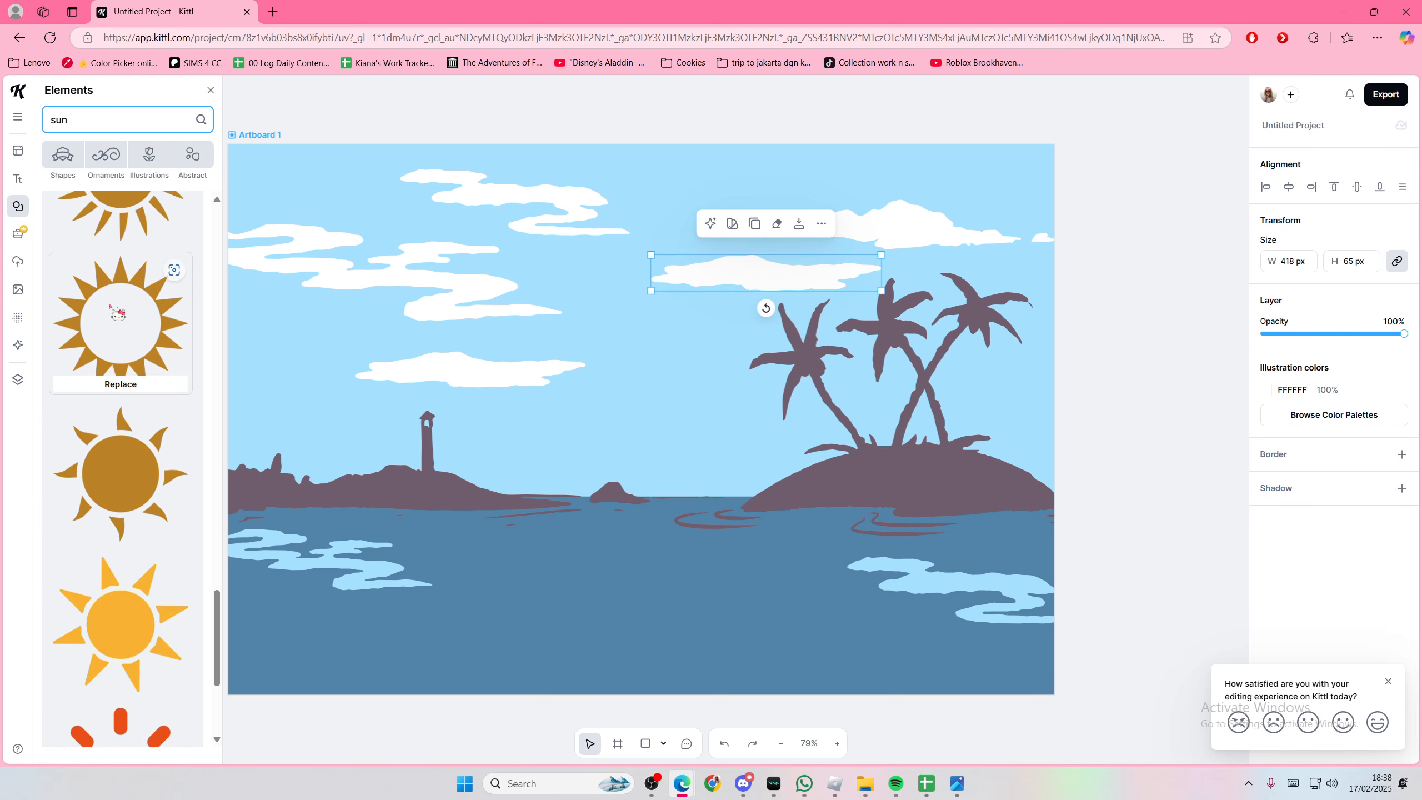
scroll(118, 313, down, 7)
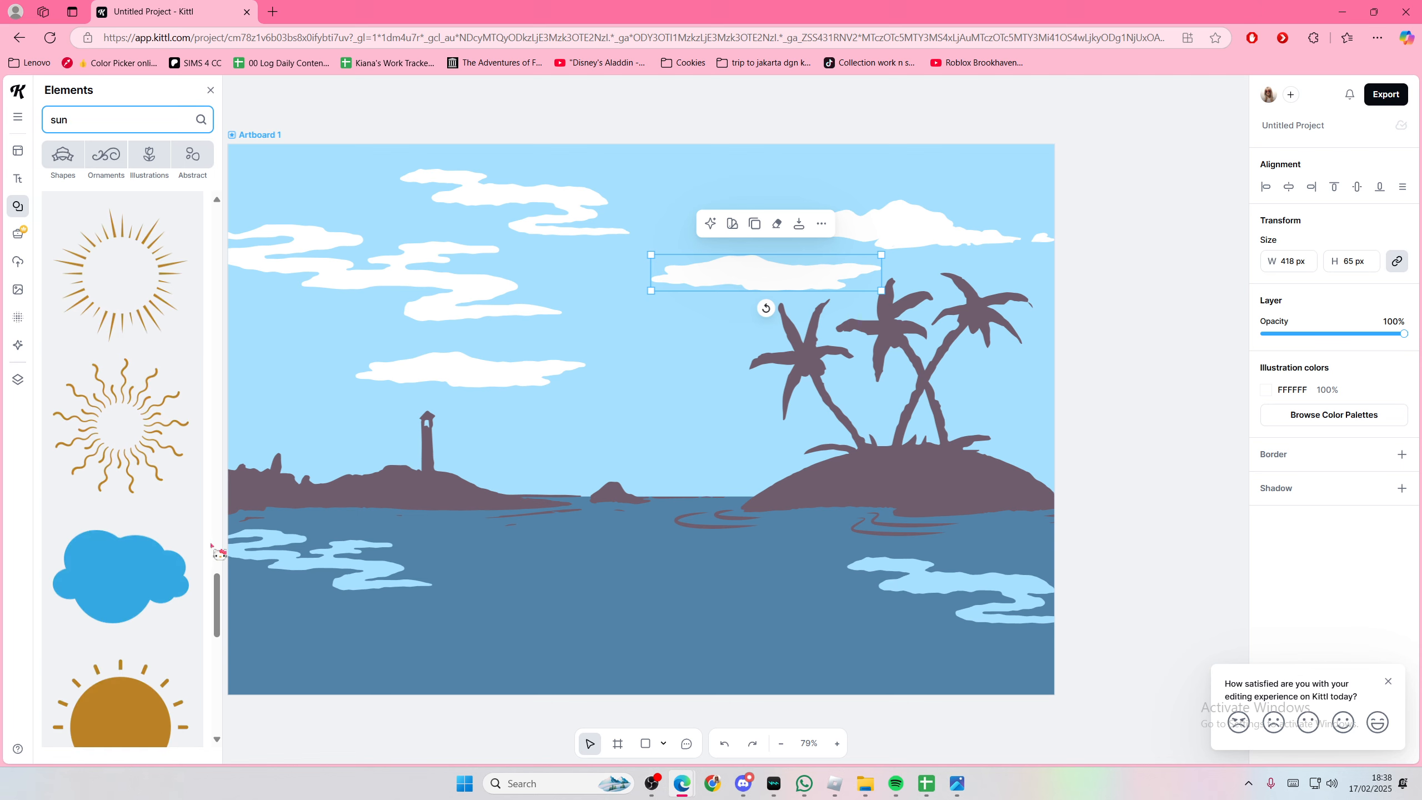
drag(219, 594, 218, 617)
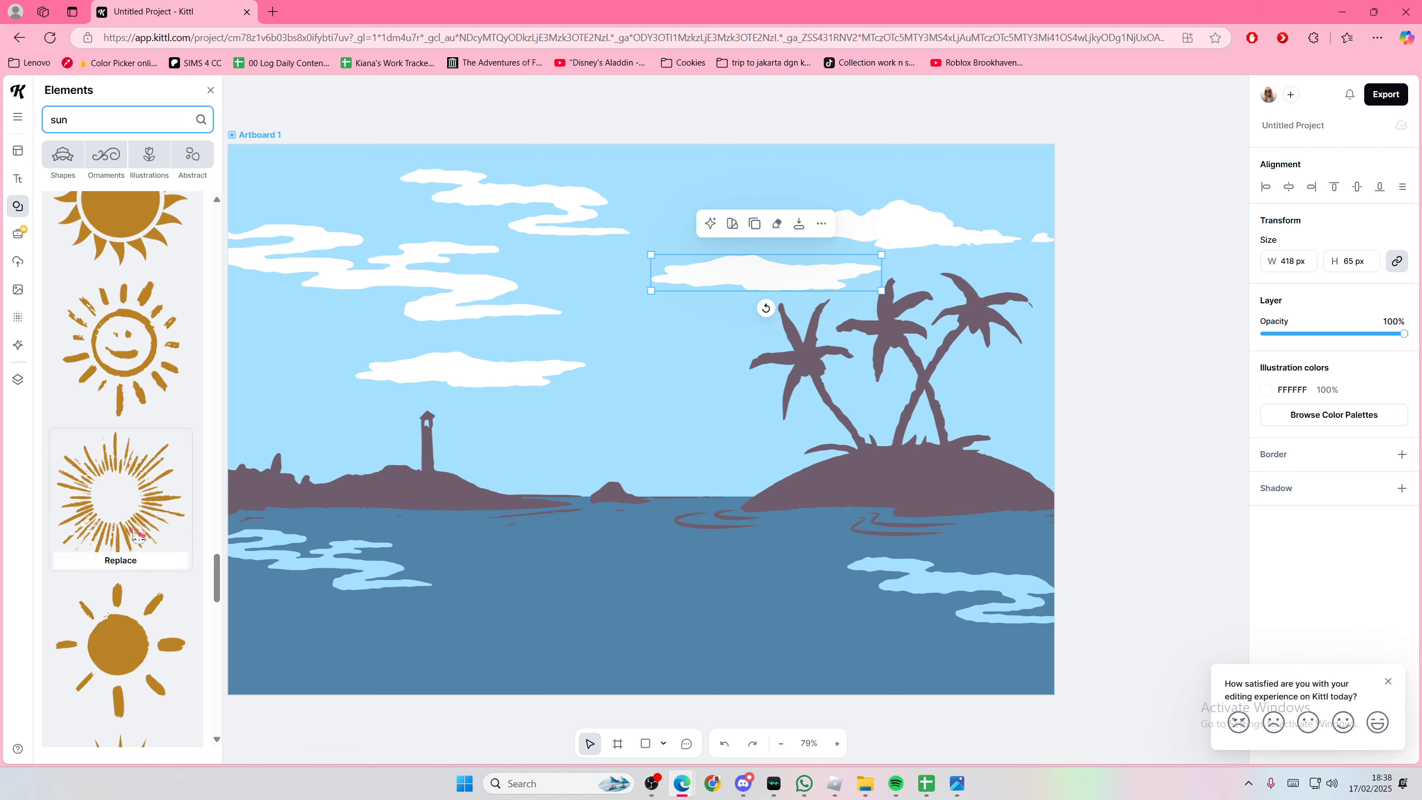
Step: Try the brown hand-drawn sunburst with a hollow center in the middle of the sky, and undo its insertion
click(121, 495)
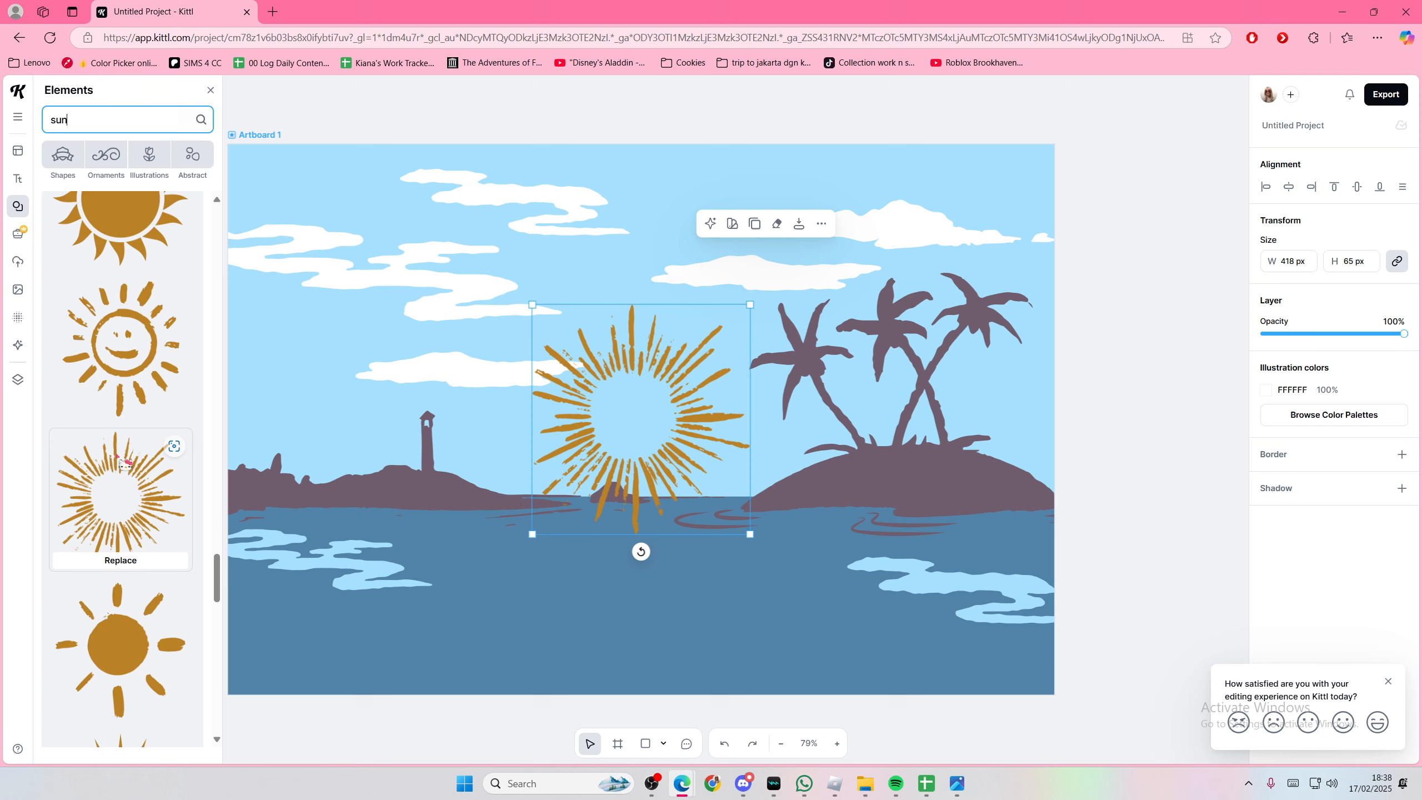
click(651, 403)
click(666, 456)
drag(666, 456, 687, 329)
key(ctrl+z)
key(ctrl+z)
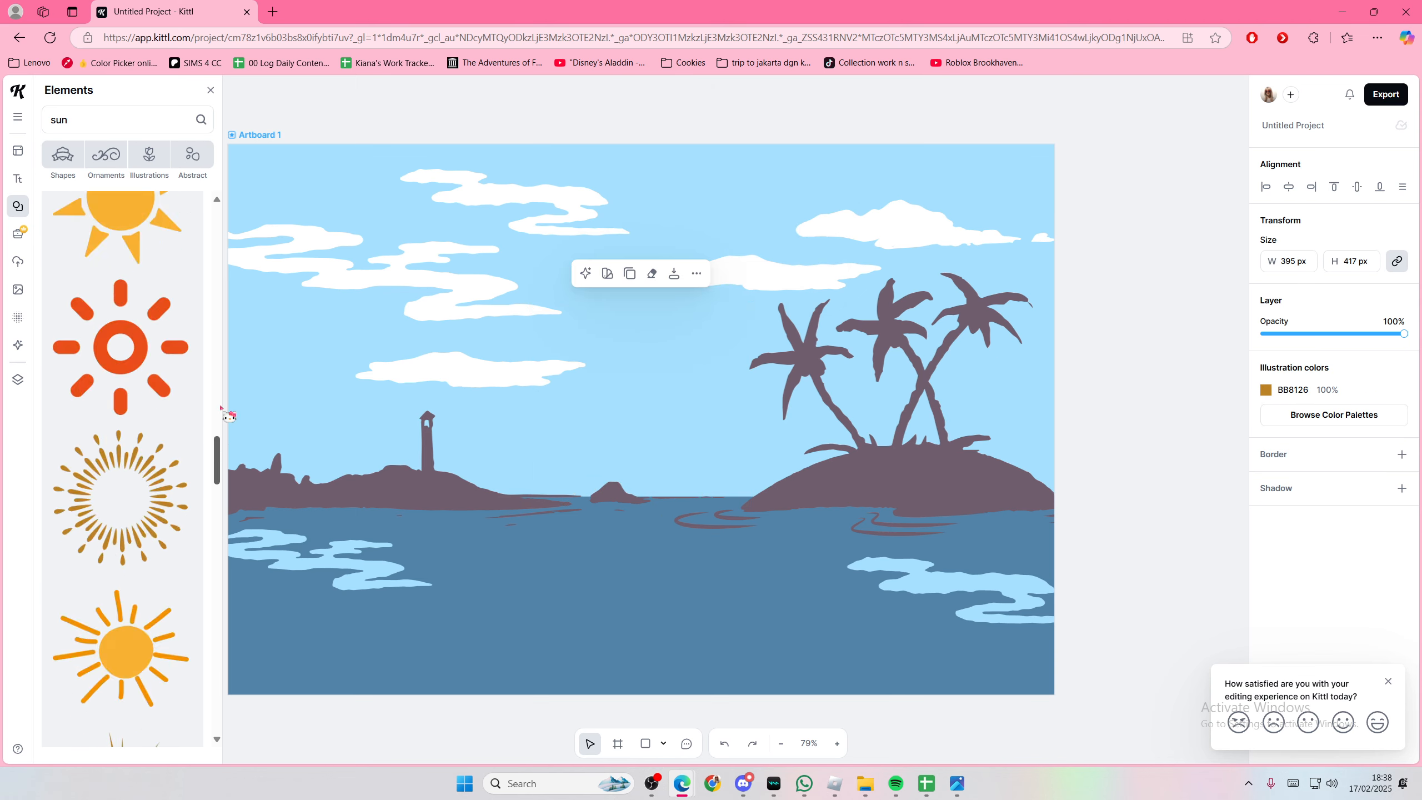
Step: Insert the pink striped retro sun, shrink it to about 213 px wide and place it on the horizon between the islands
drag(222, 406, 236, 215)
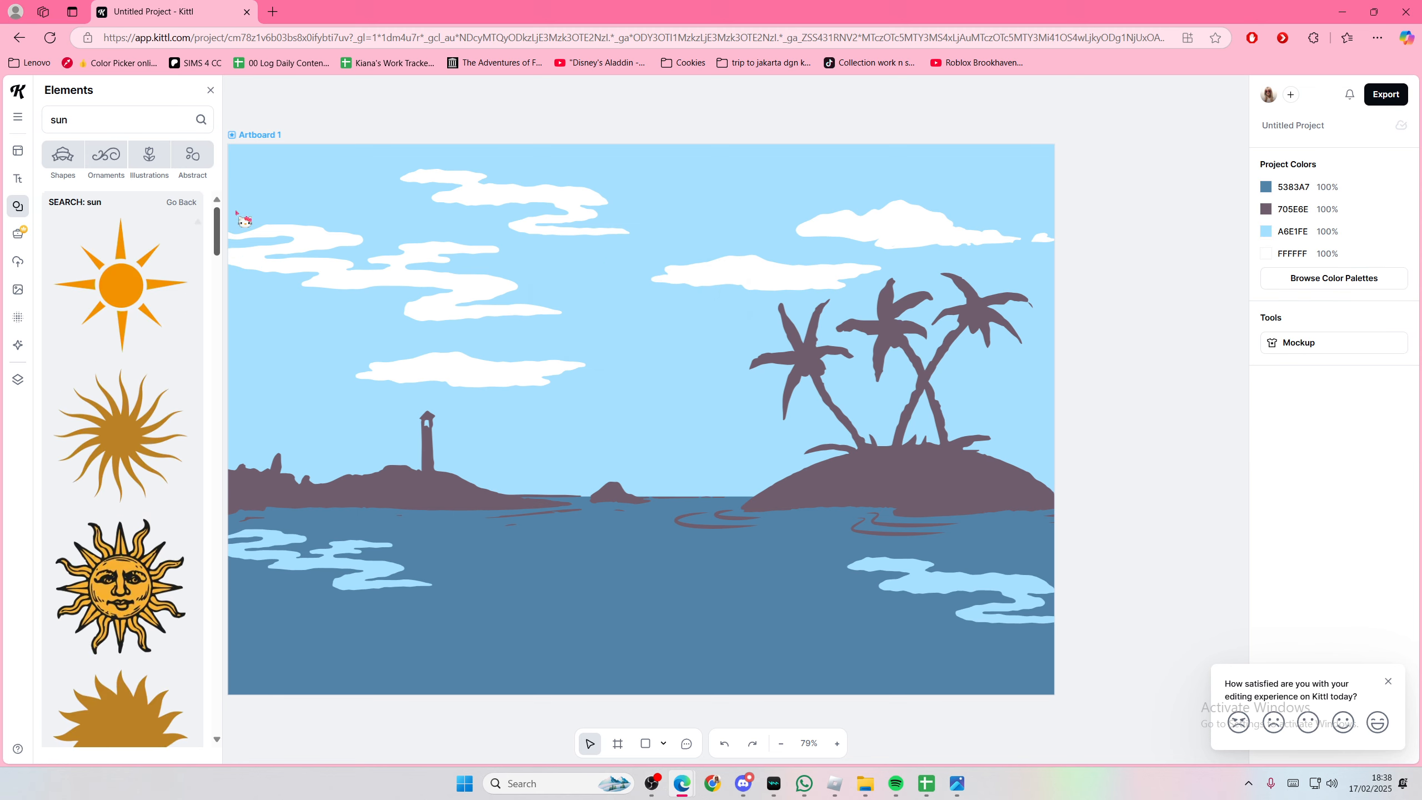
mouse_move(226, 291)
mouse_down()
mouse_move(205, 529)
mouse_move(214, 731)
mouse_up()
scroll(171, 649, down, 10)
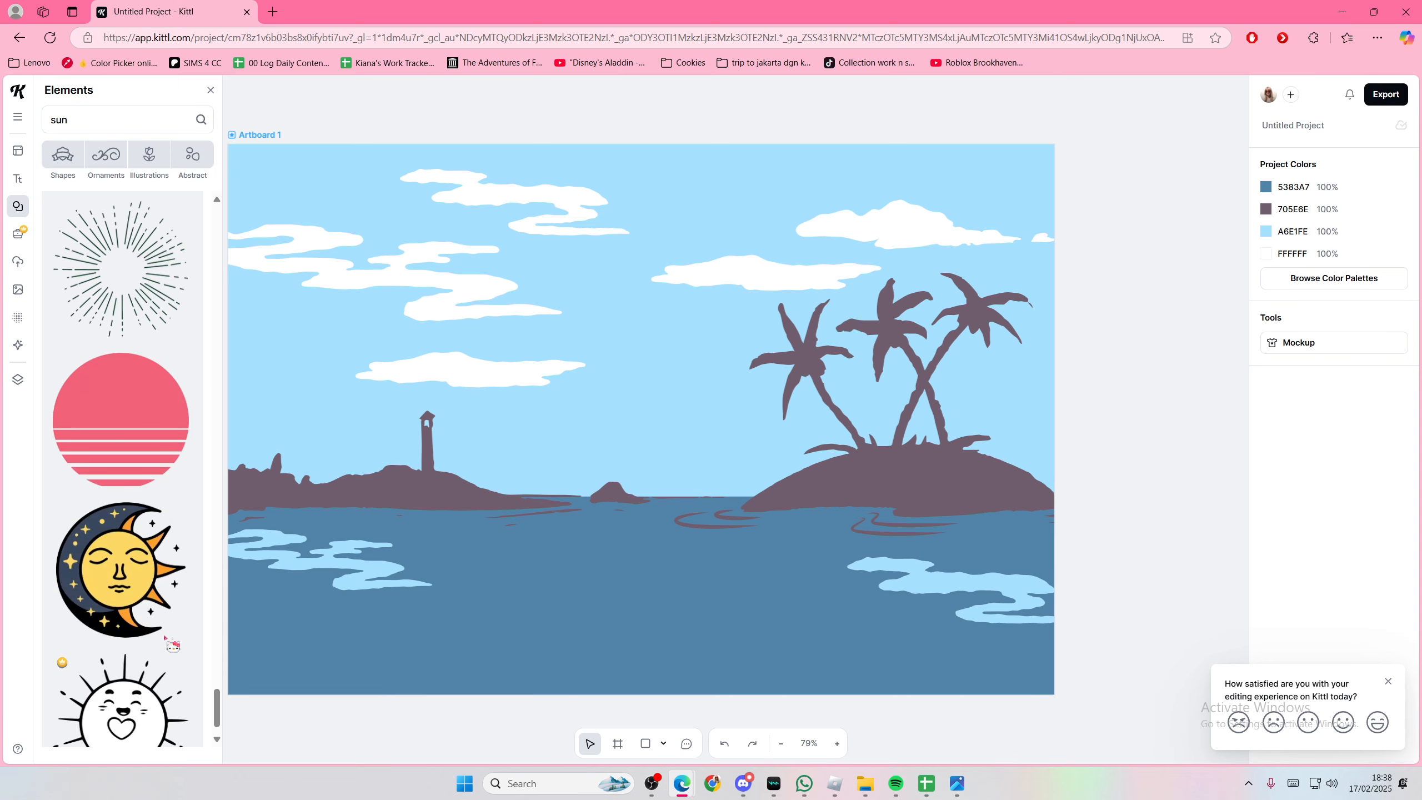
scroll(149, 611, up, 3)
scroll(118, 448, up, 1)
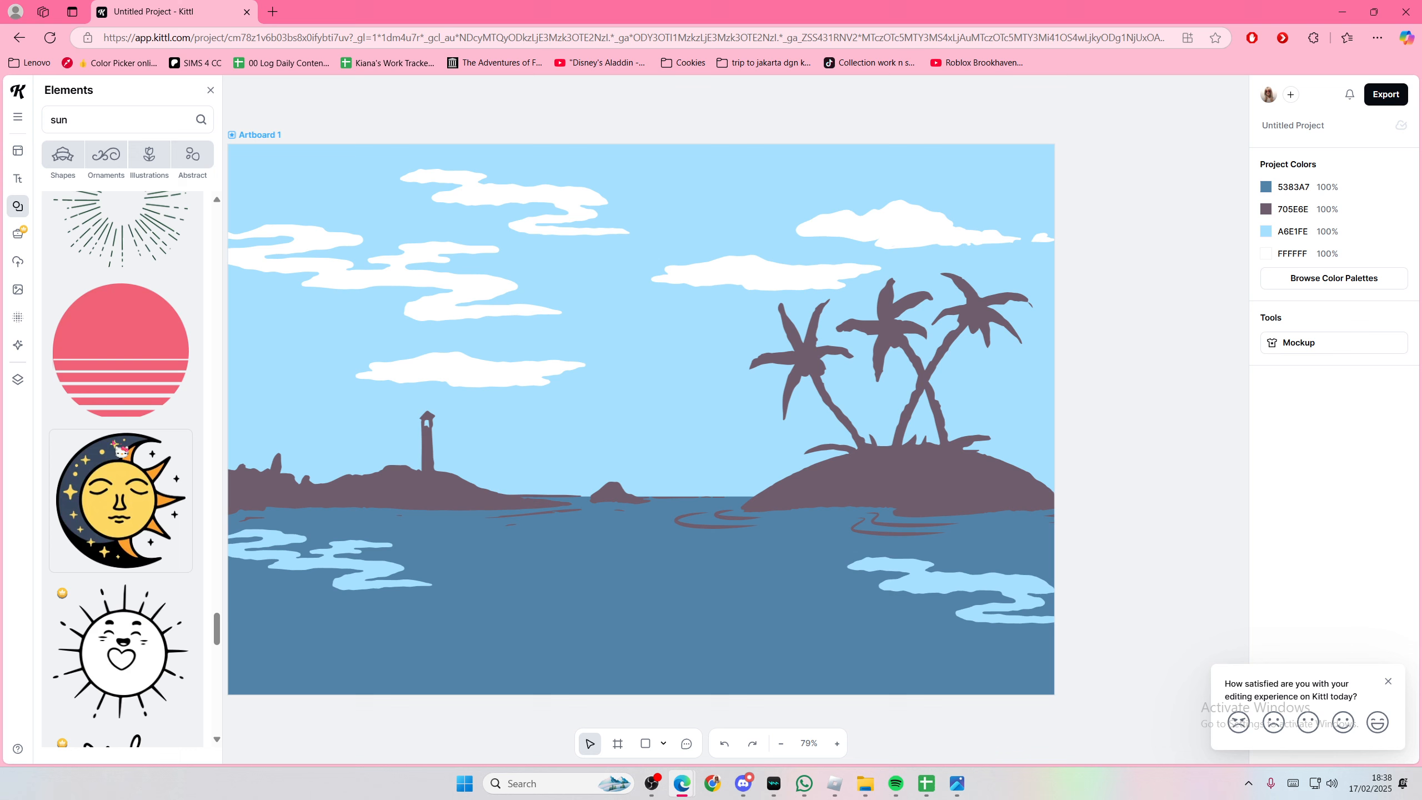
click(115, 410)
drag(639, 485, 639, 560)
drag(756, 606, 633, 528)
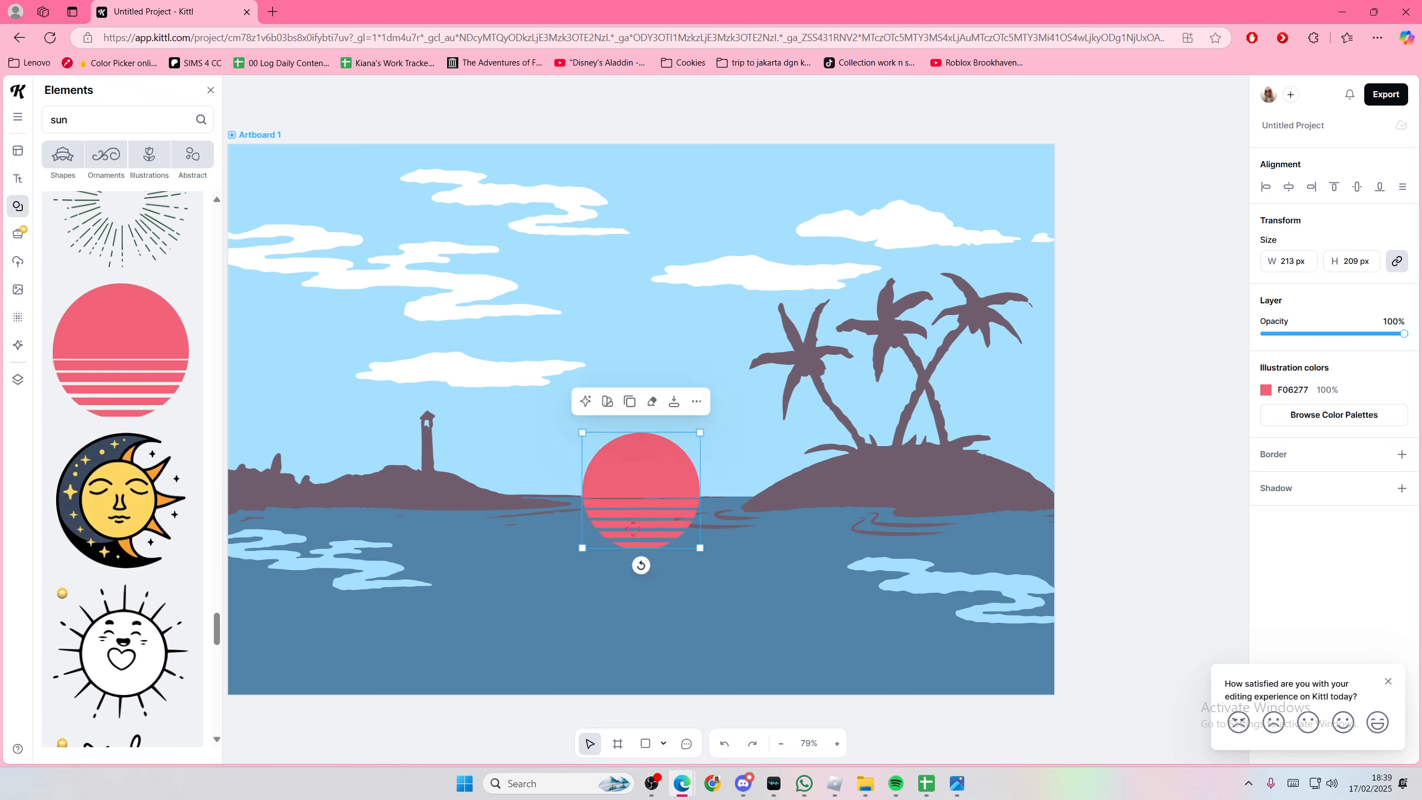
Step: Recolor the striped sun to orange DD8F00, try it higher in the sky, and delete it
click(1266, 390)
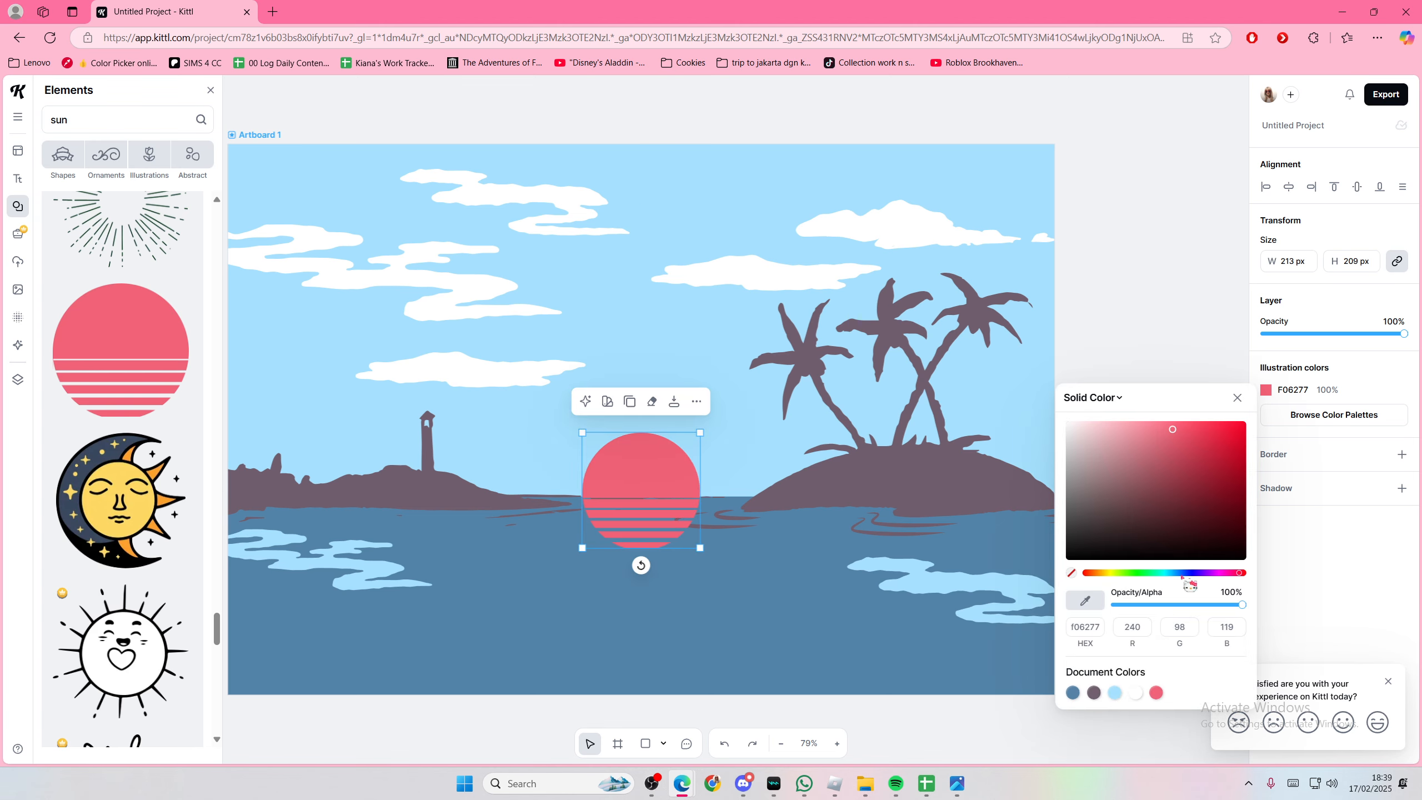
drag(1180, 575, 1103, 573)
drag(1172, 430, 1254, 442)
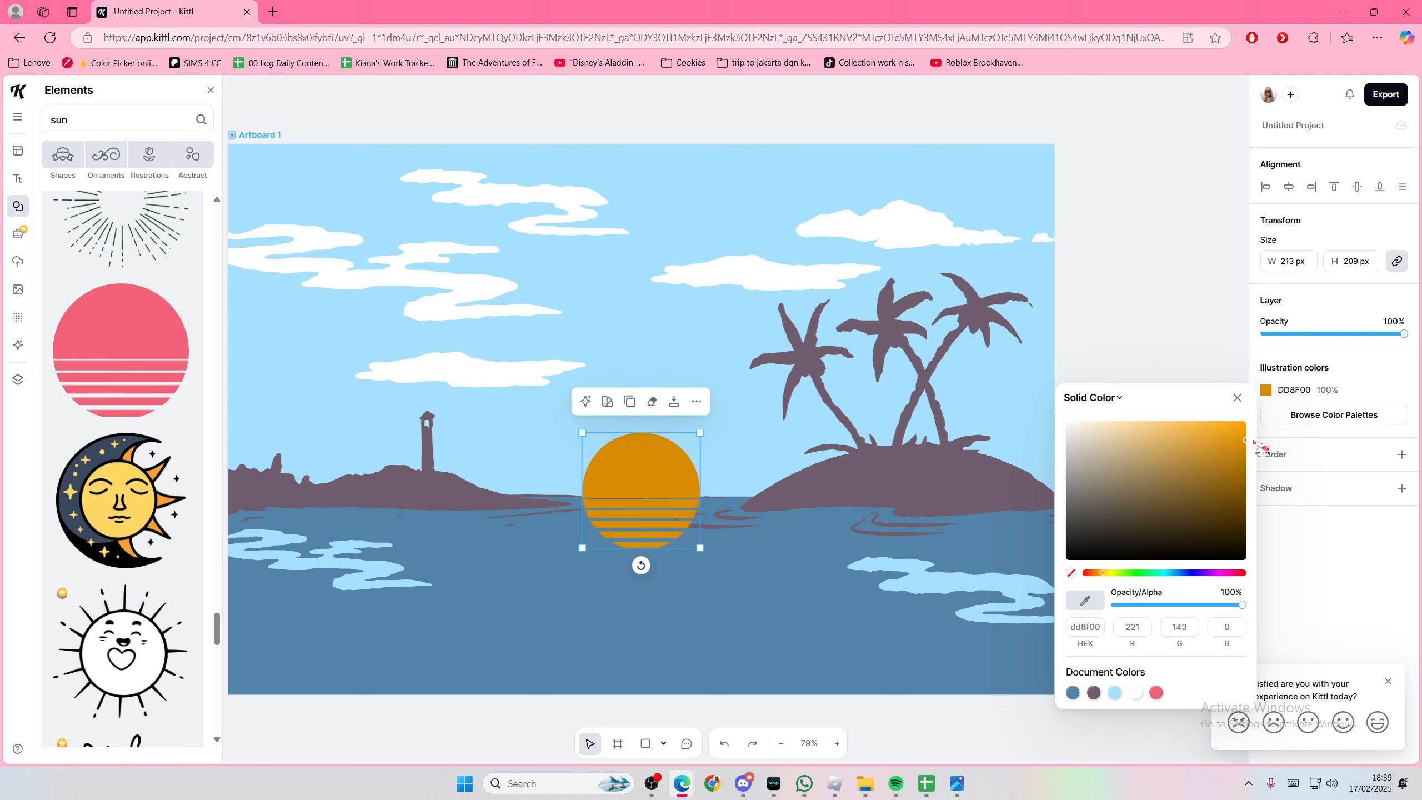
click(1220, 373)
drag(674, 514, 661, 276)
key(Delete)
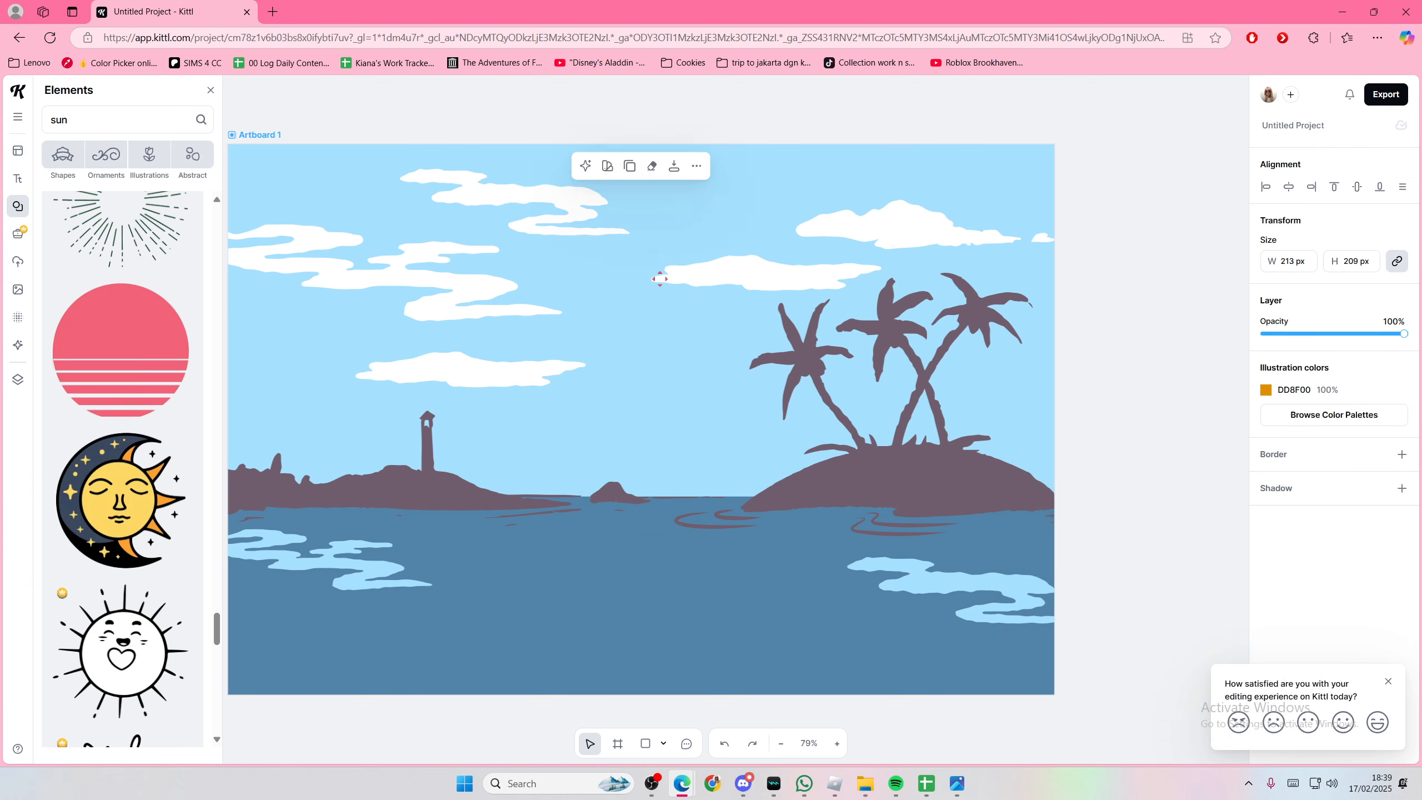
Step: Insert a basic circle shape, scale it to about 236 px and place it in the upper middle of the sky
click(63, 159)
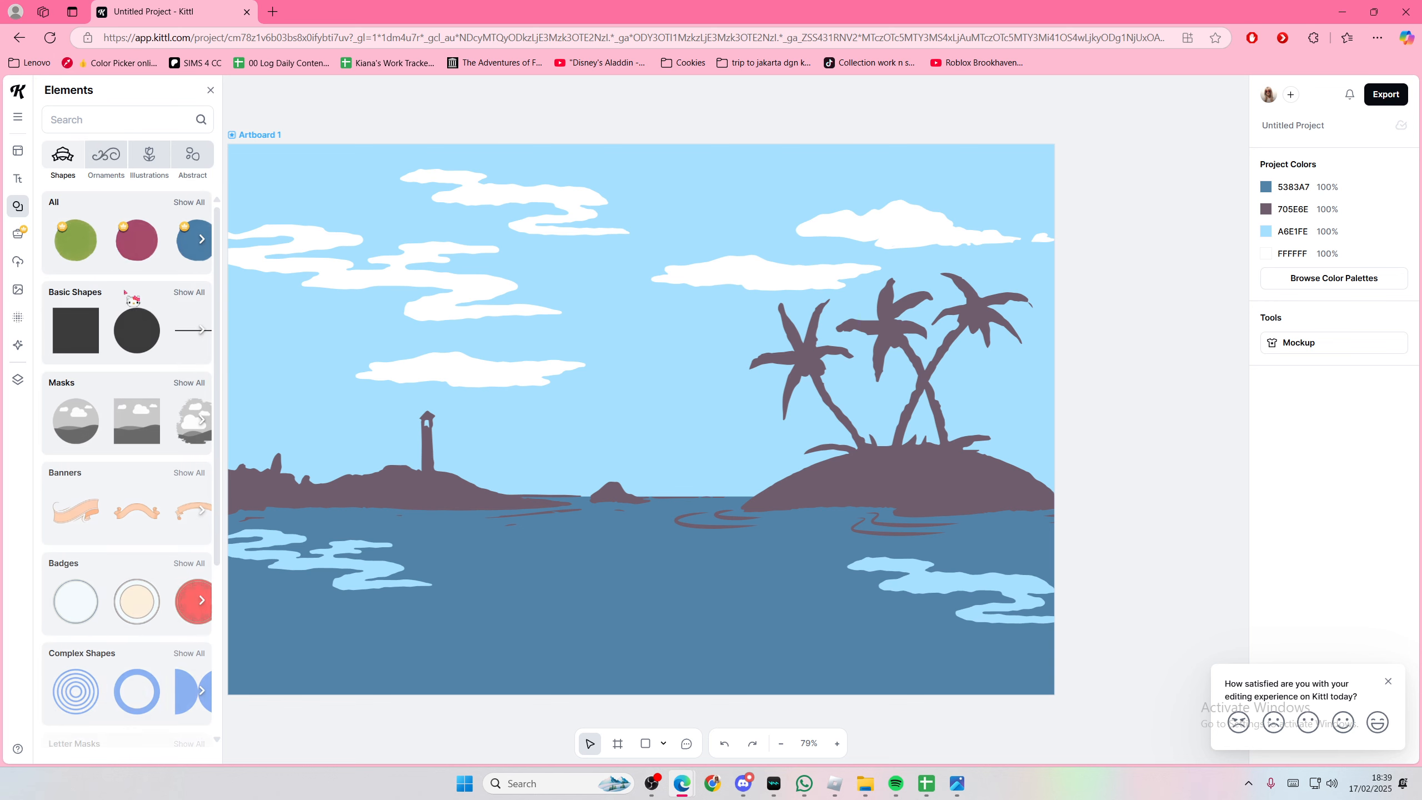
click(137, 329)
drag(756, 535, 596, 417)
drag(585, 367, 716, 371)
drag(653, 313, 643, 265)
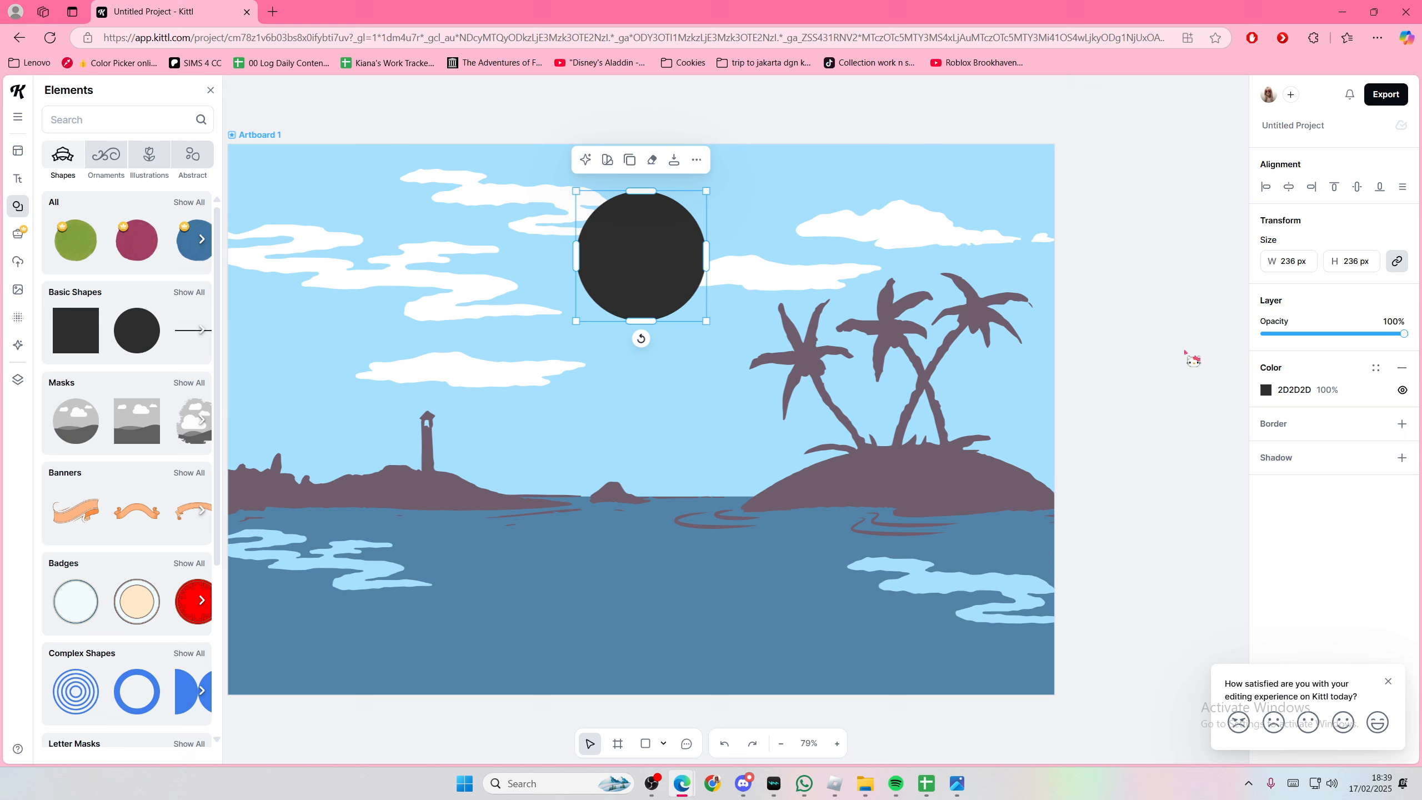
Step: Recolor the circle to bright orange FF970E and send it backward behind the thin cloud beside the palms
click(1265, 391)
drag(1118, 573, 1085, 572)
click(1179, 456)
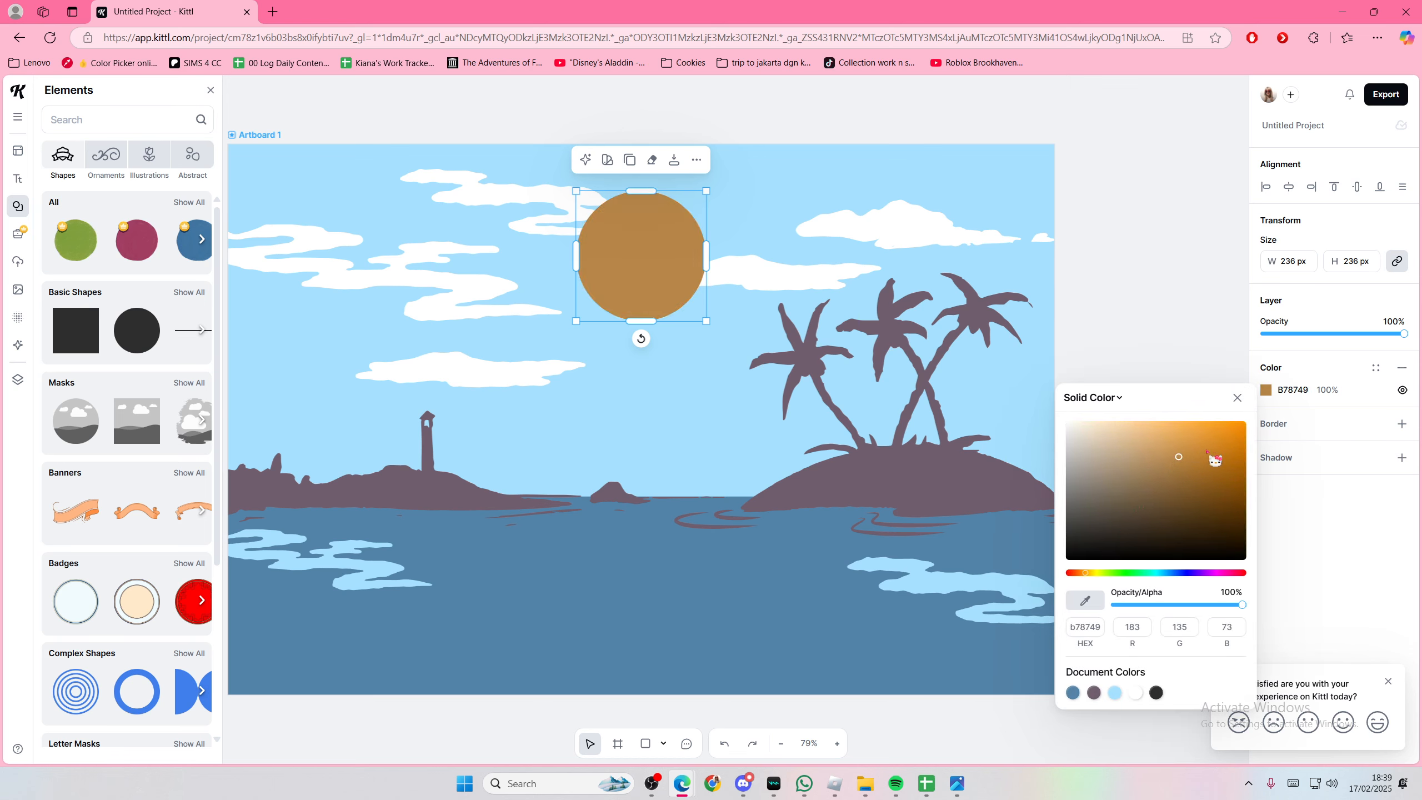
click(1238, 420)
click(1237, 398)
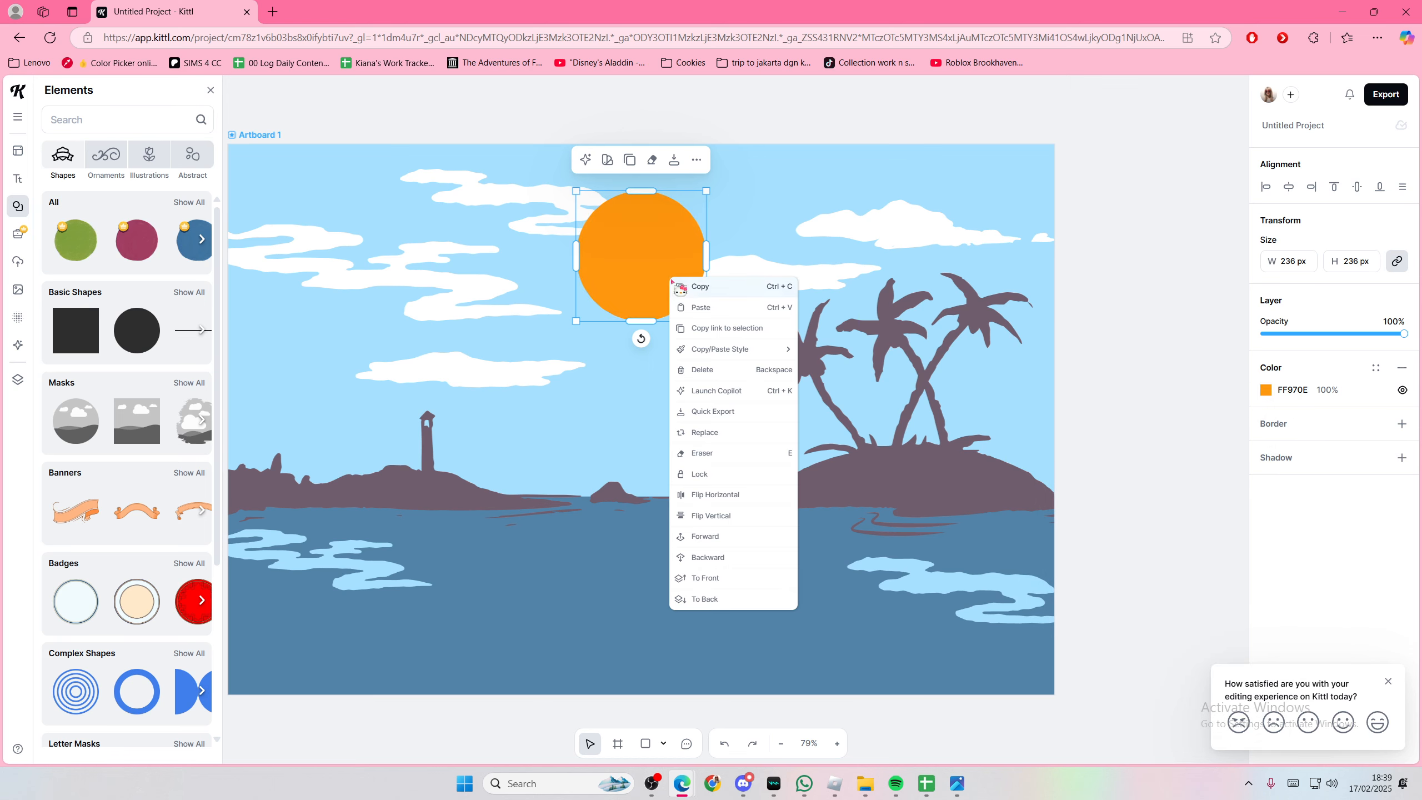
right_click(672, 279)
click(735, 558)
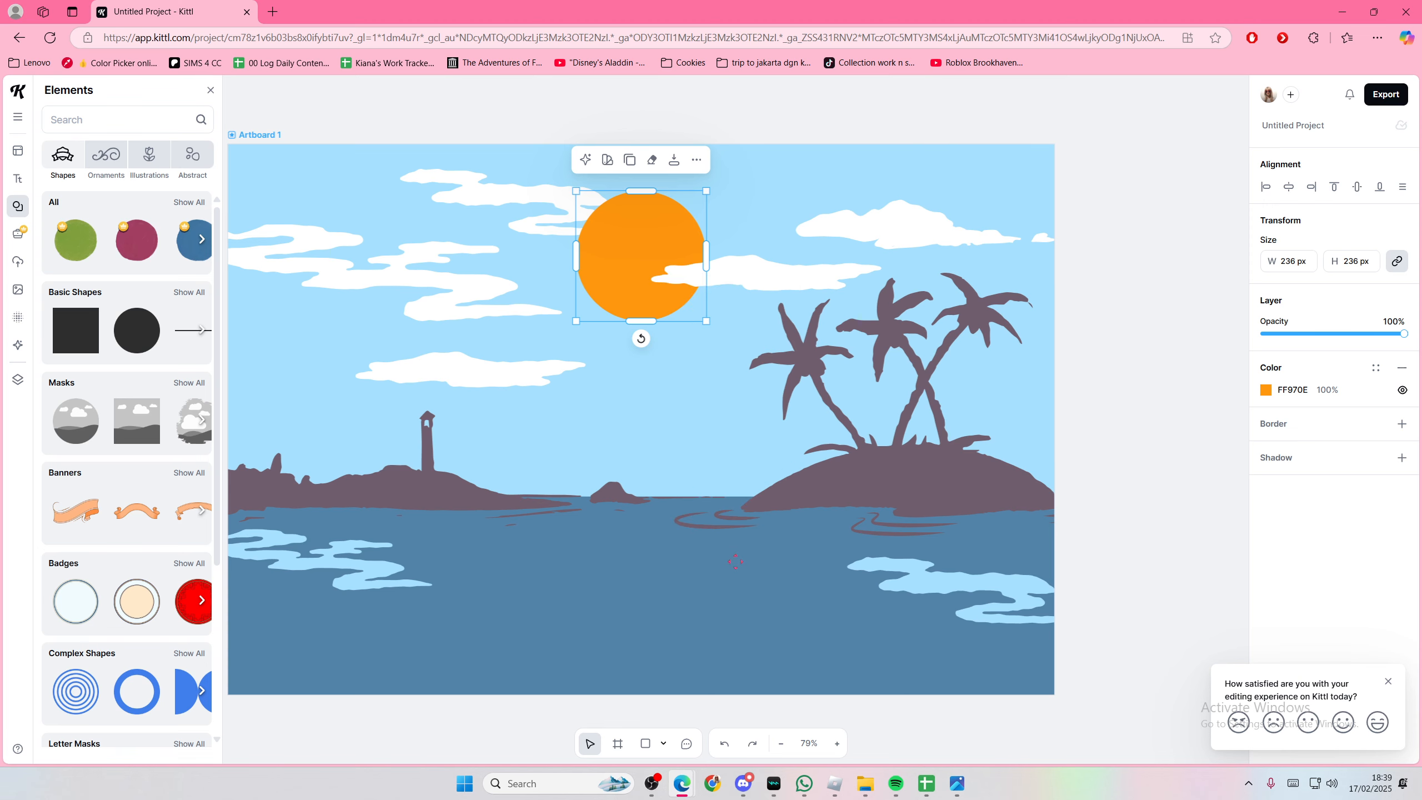
Step: Try sending the orange sun circle to the very back of the layers, and undo it
right_click(618, 282)
click(682, 560)
right_click(621, 275)
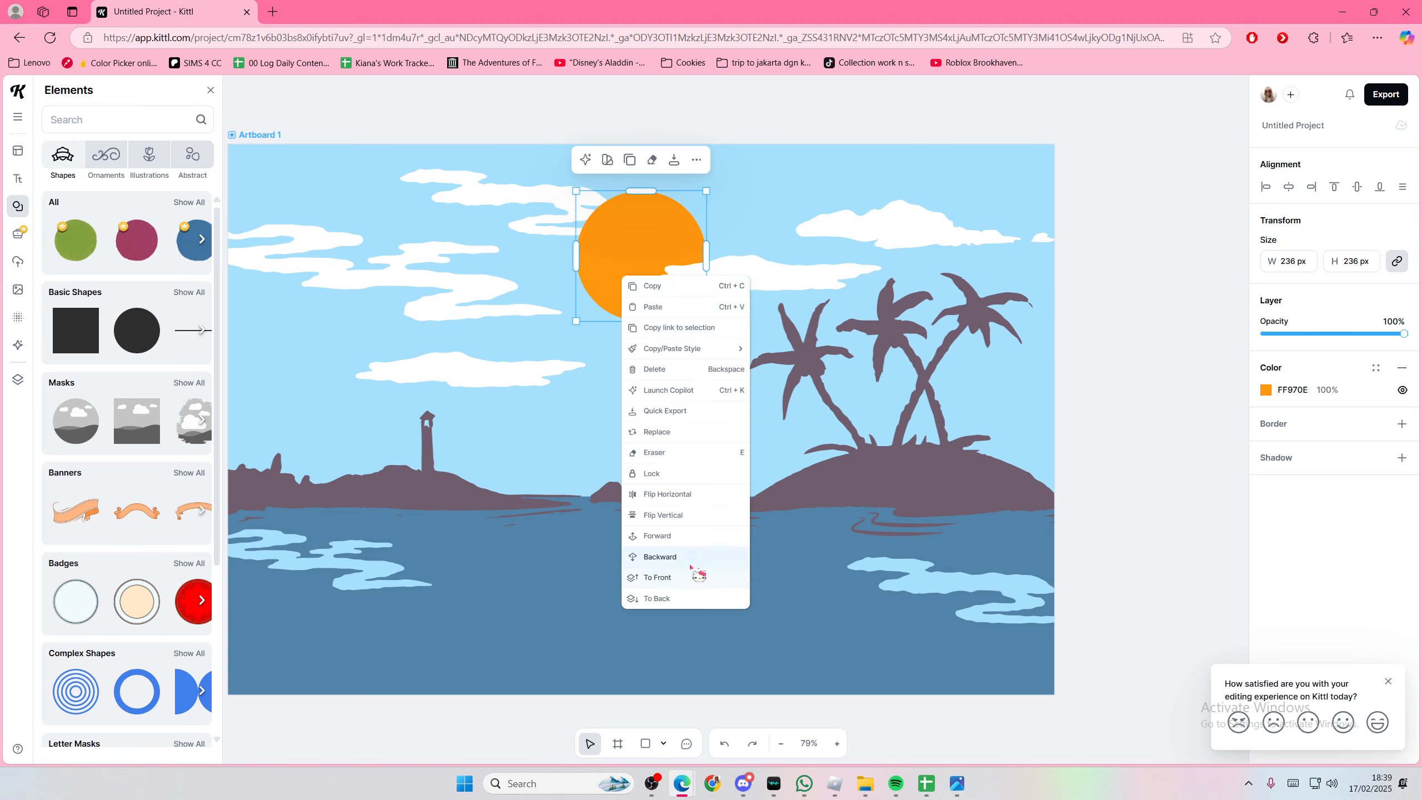
click(680, 605)
key(ctrl+z)
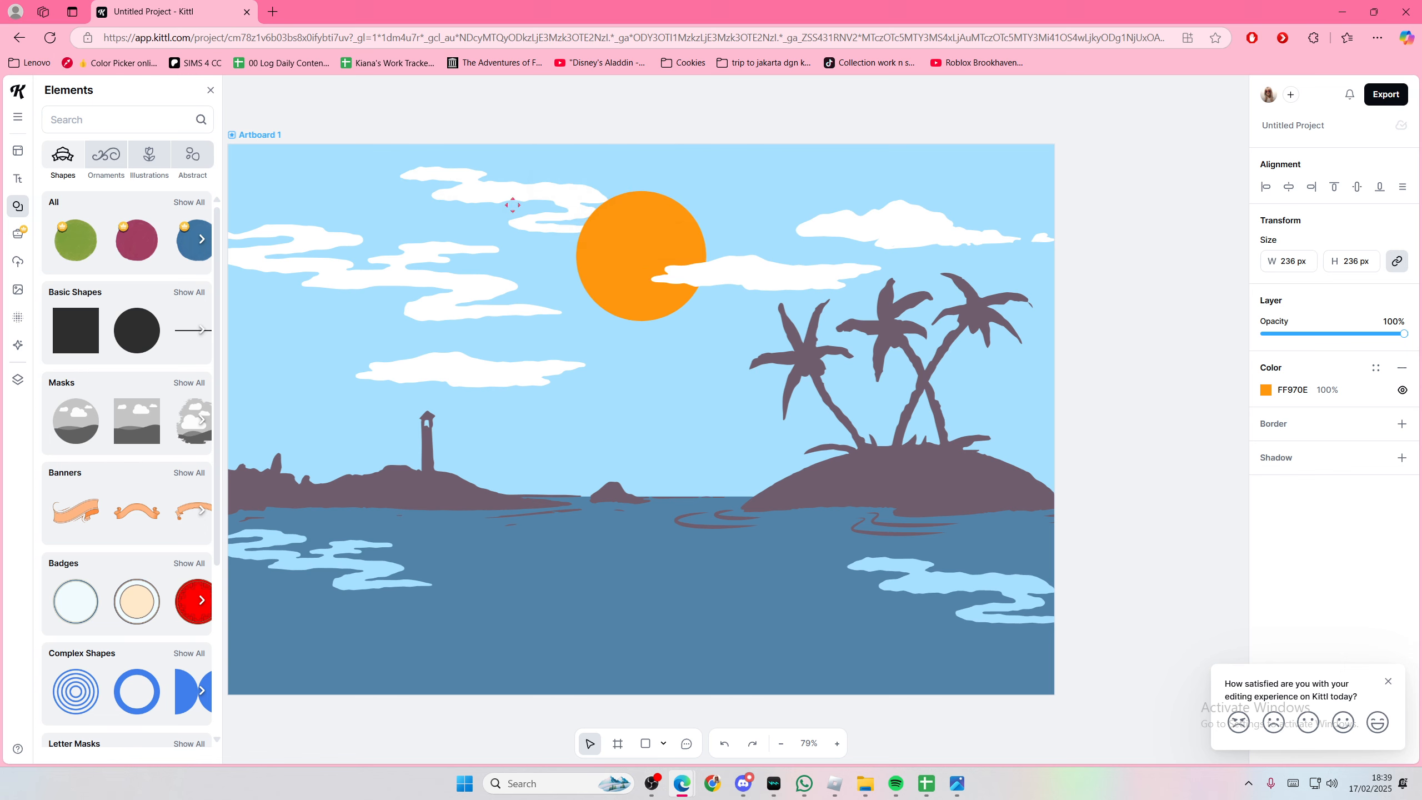
Step: Bring the wispy white cloud beside the sun's upper-left edge in front of the orange circle
click(508, 203)
right_click(509, 204)
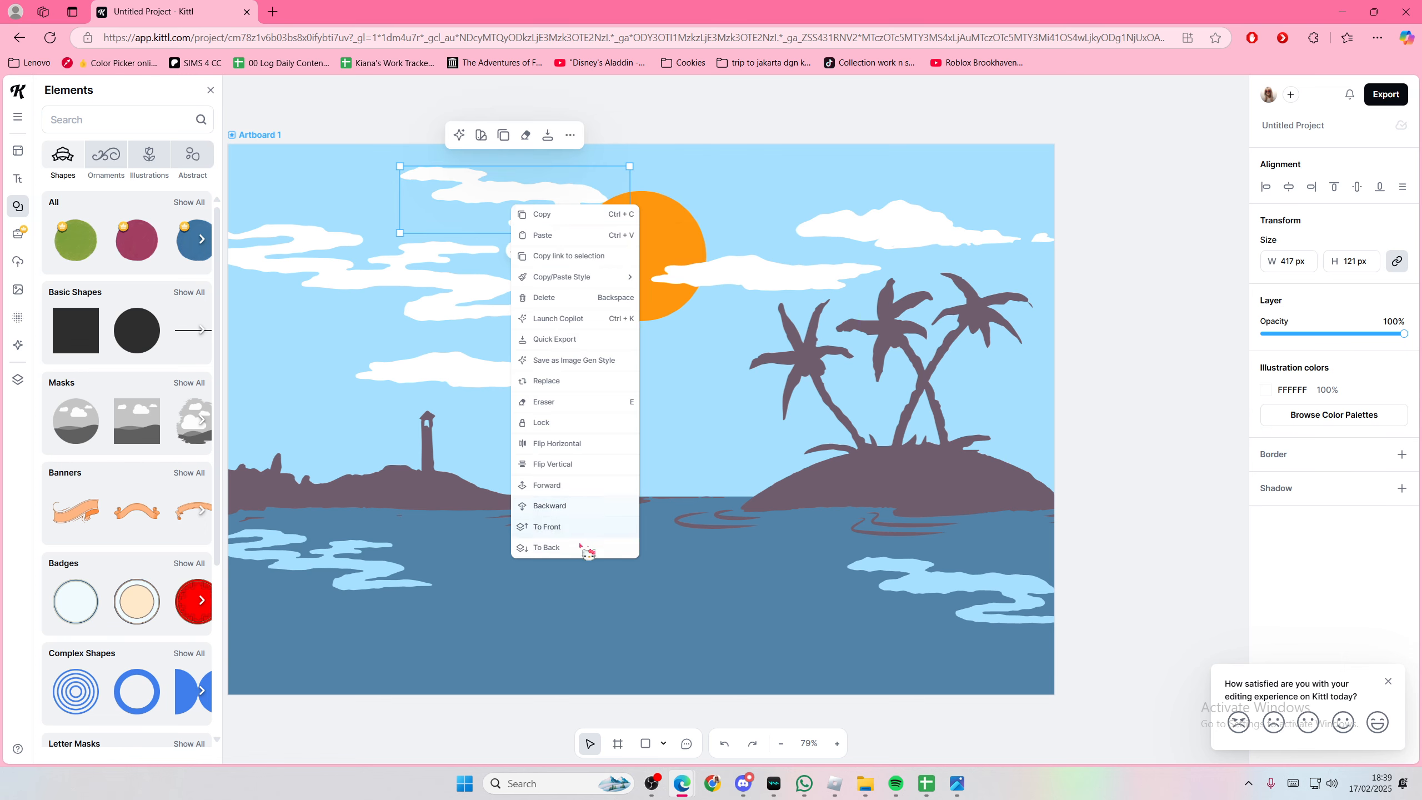
click(582, 506)
click(733, 518)
click(1109, 465)
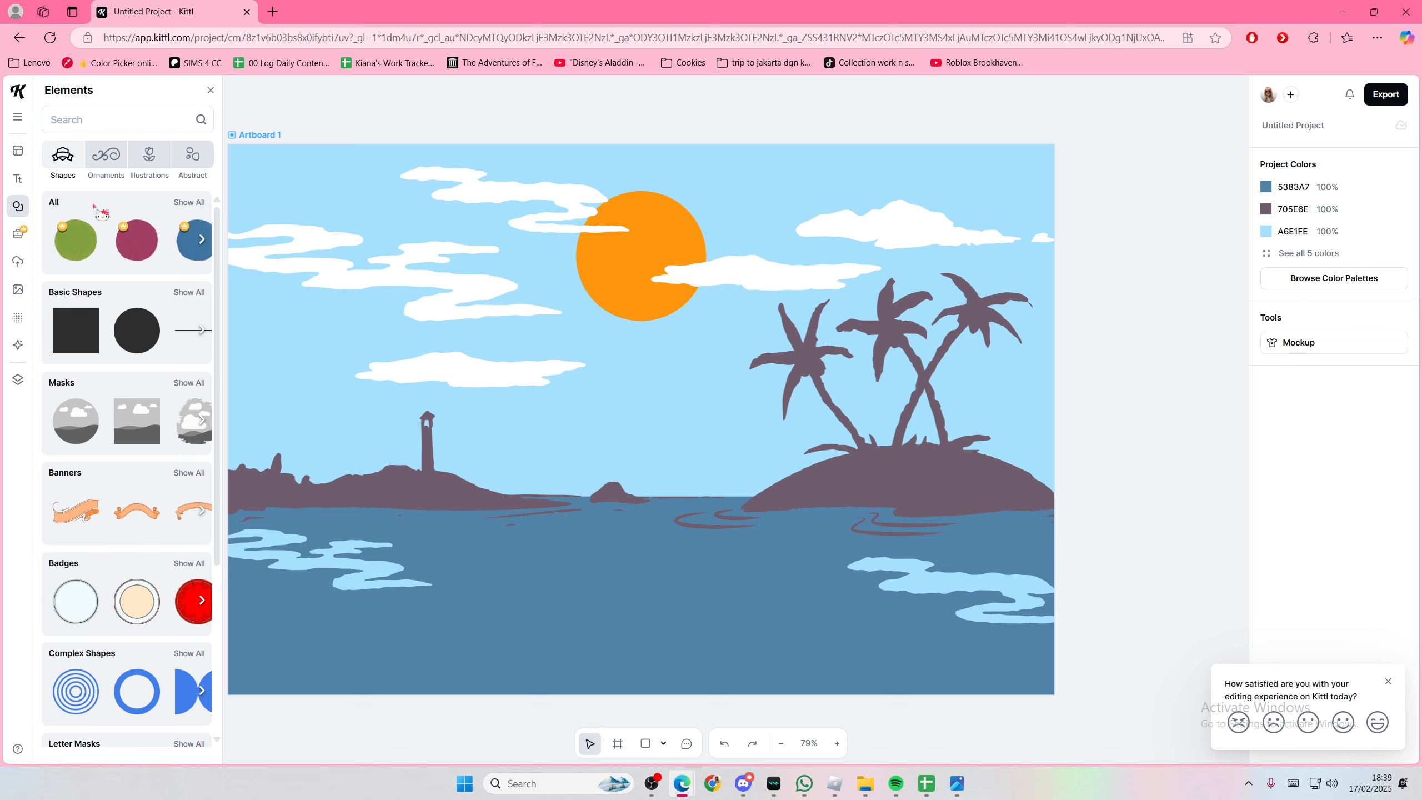
Step: Add a headline text element in the middle of the seascape
click(19, 178)
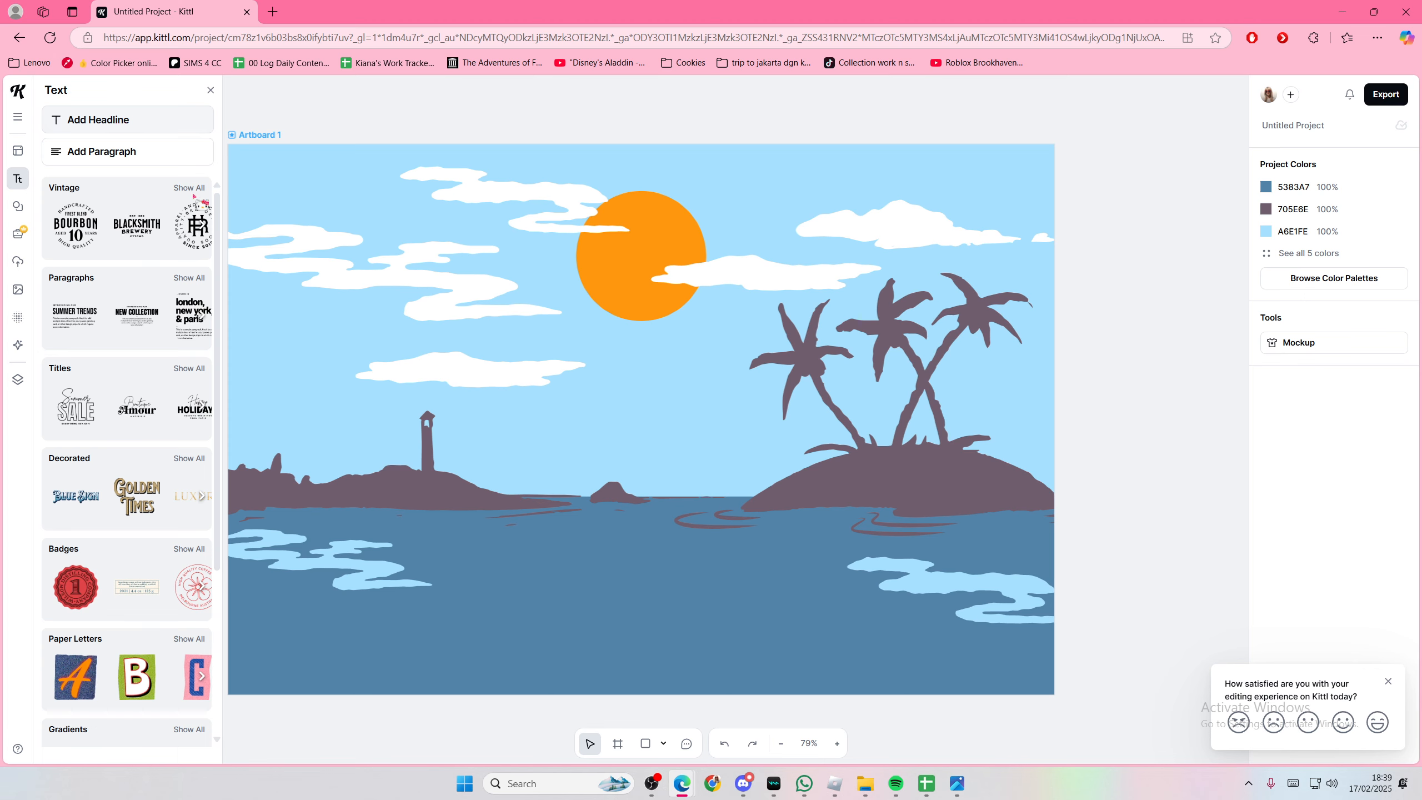
click(137, 120)
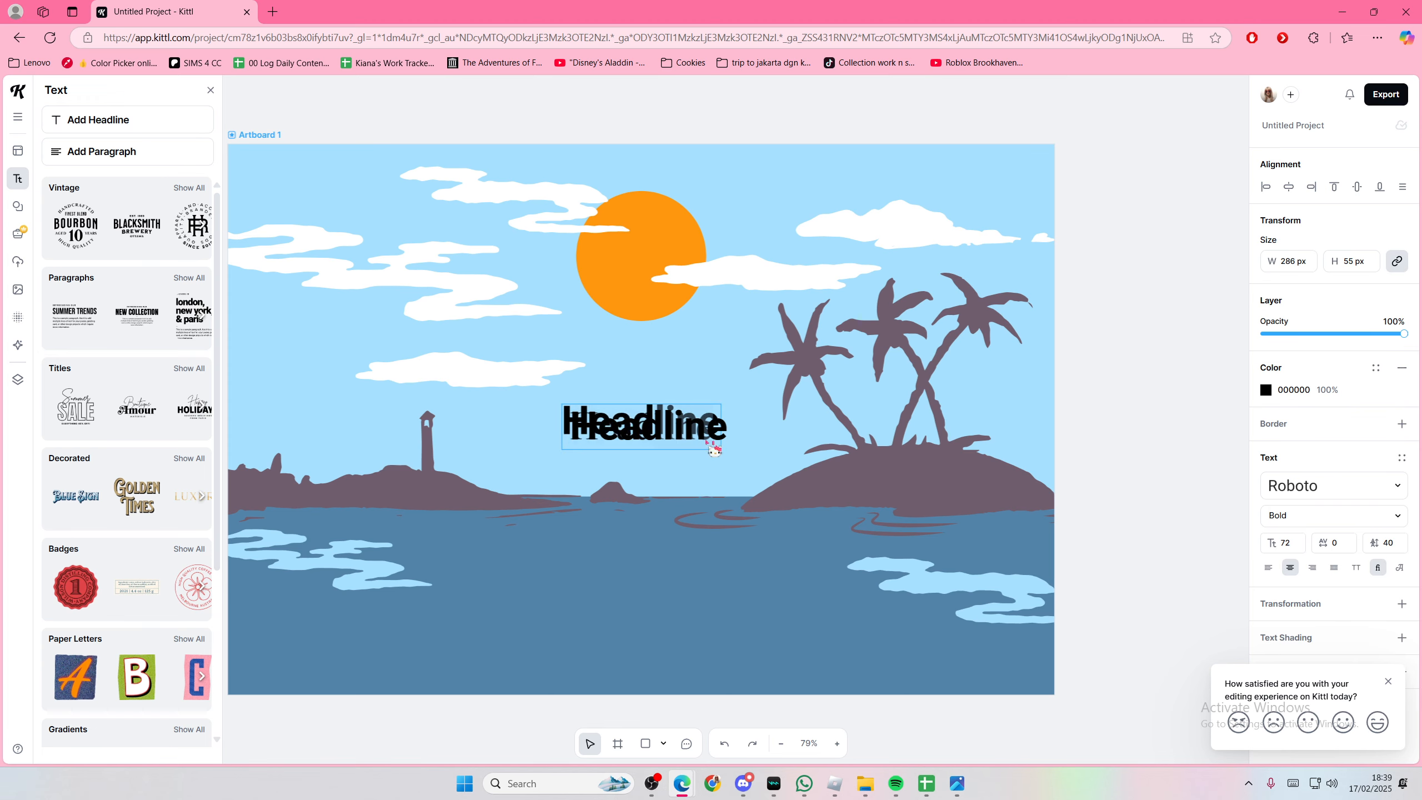
click(1022, 467)
double_click(672, 424)
drag(671, 424, 804, 522)
key(Delete)
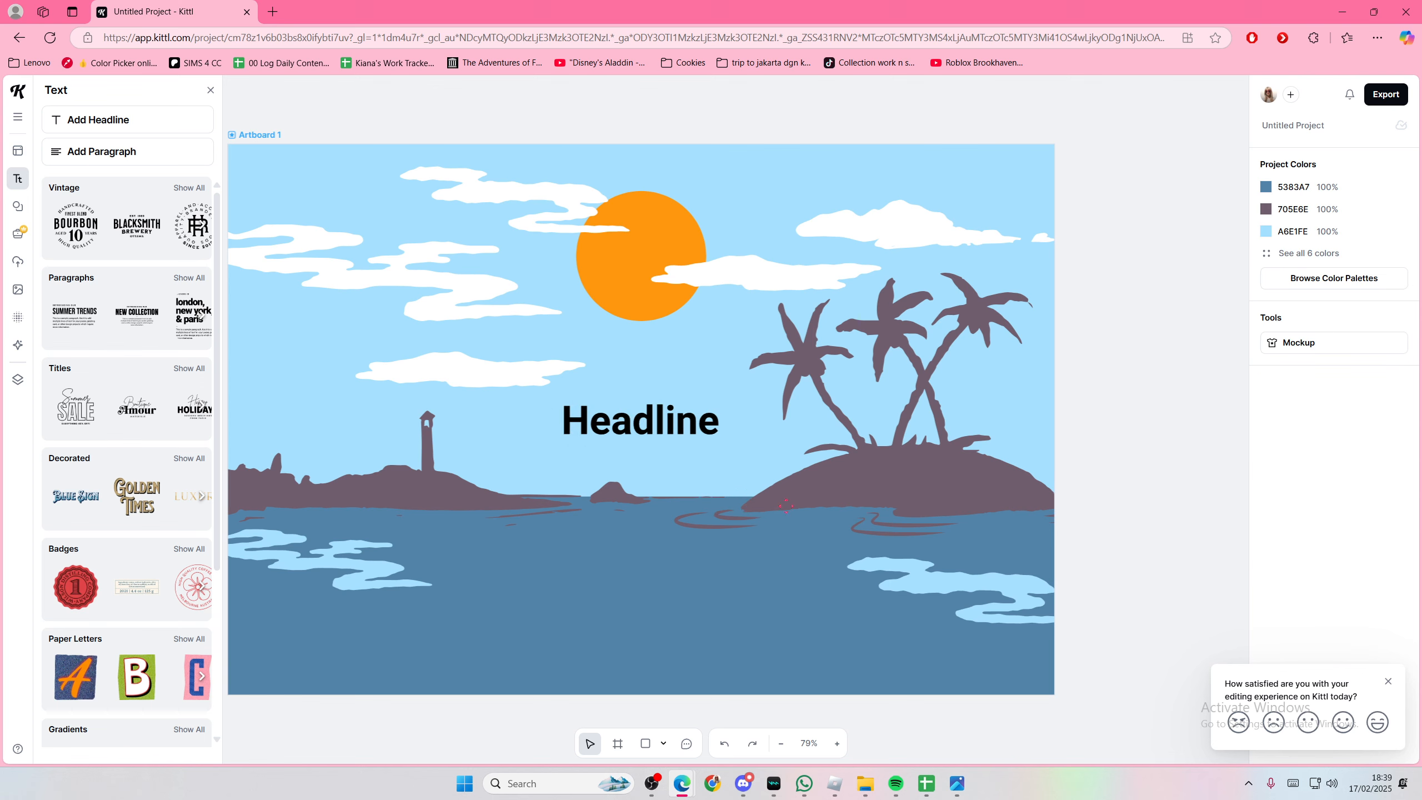
Step: Replace the headline's placeholder text with BEACH
click(686, 434)
drag(686, 434, 694, 440)
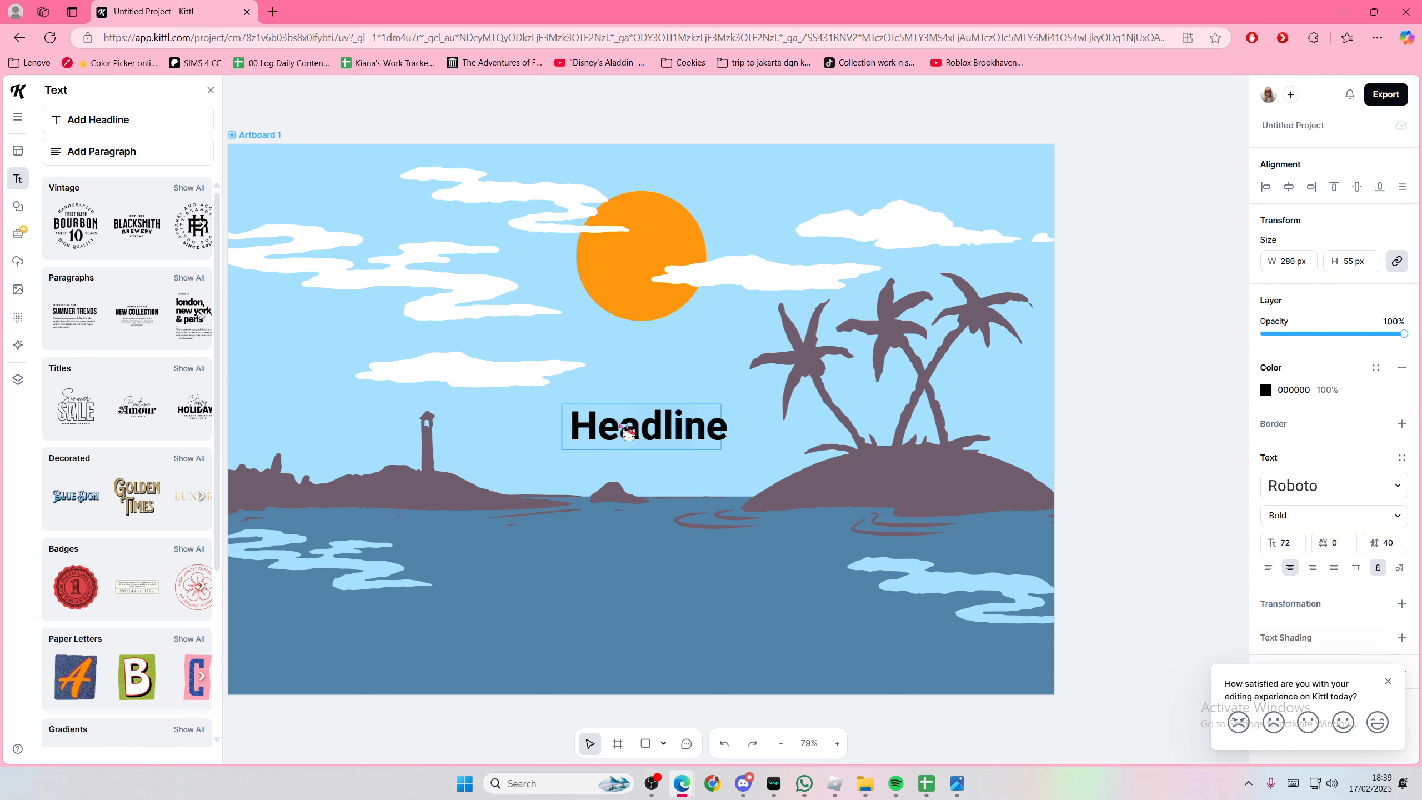
double_click(714, 435)
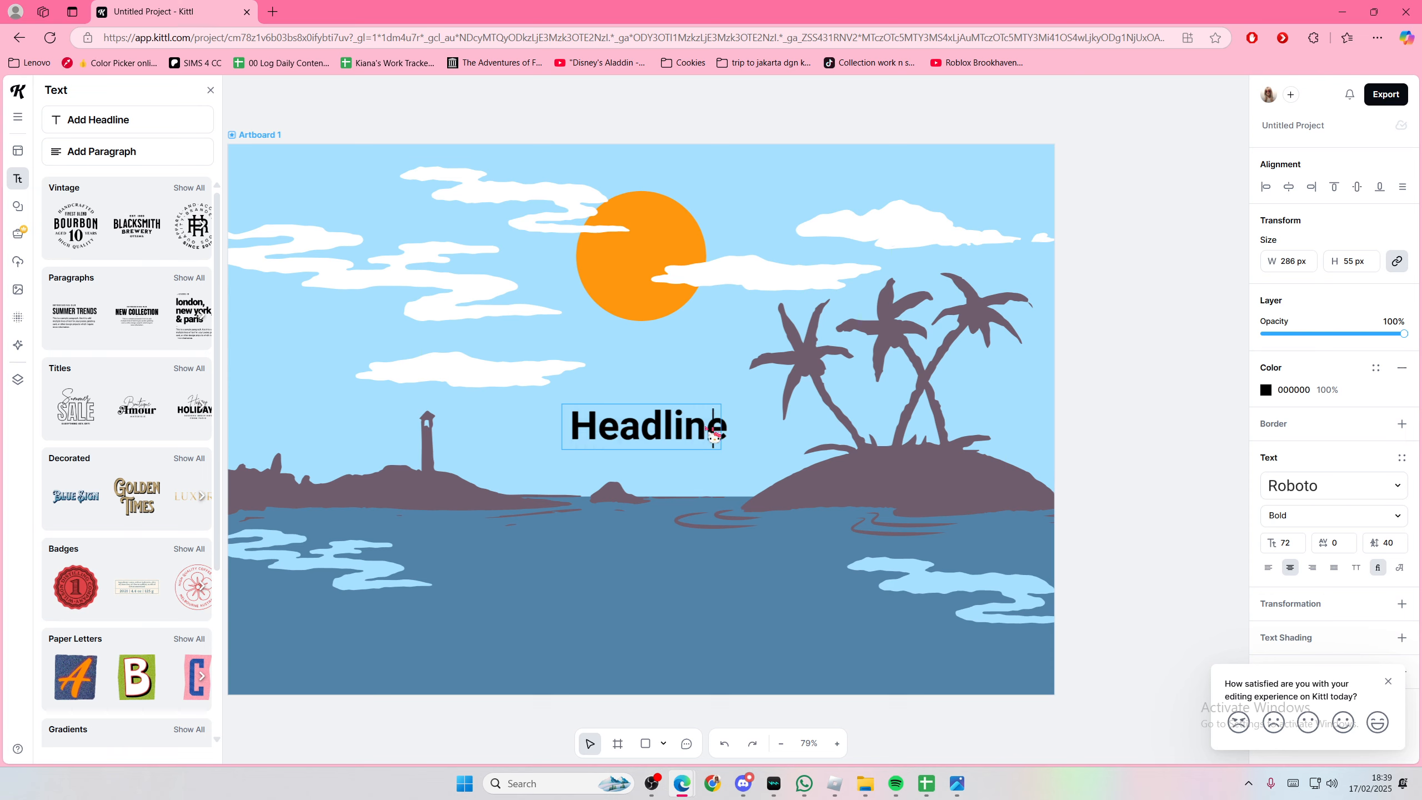
key(BackSpace)
key(BackSpace)
key(BackSpace)
key(BackSpace)
key(BackSpace)
key(BackSpace)
key(BackSpace)
key(BackSpace)
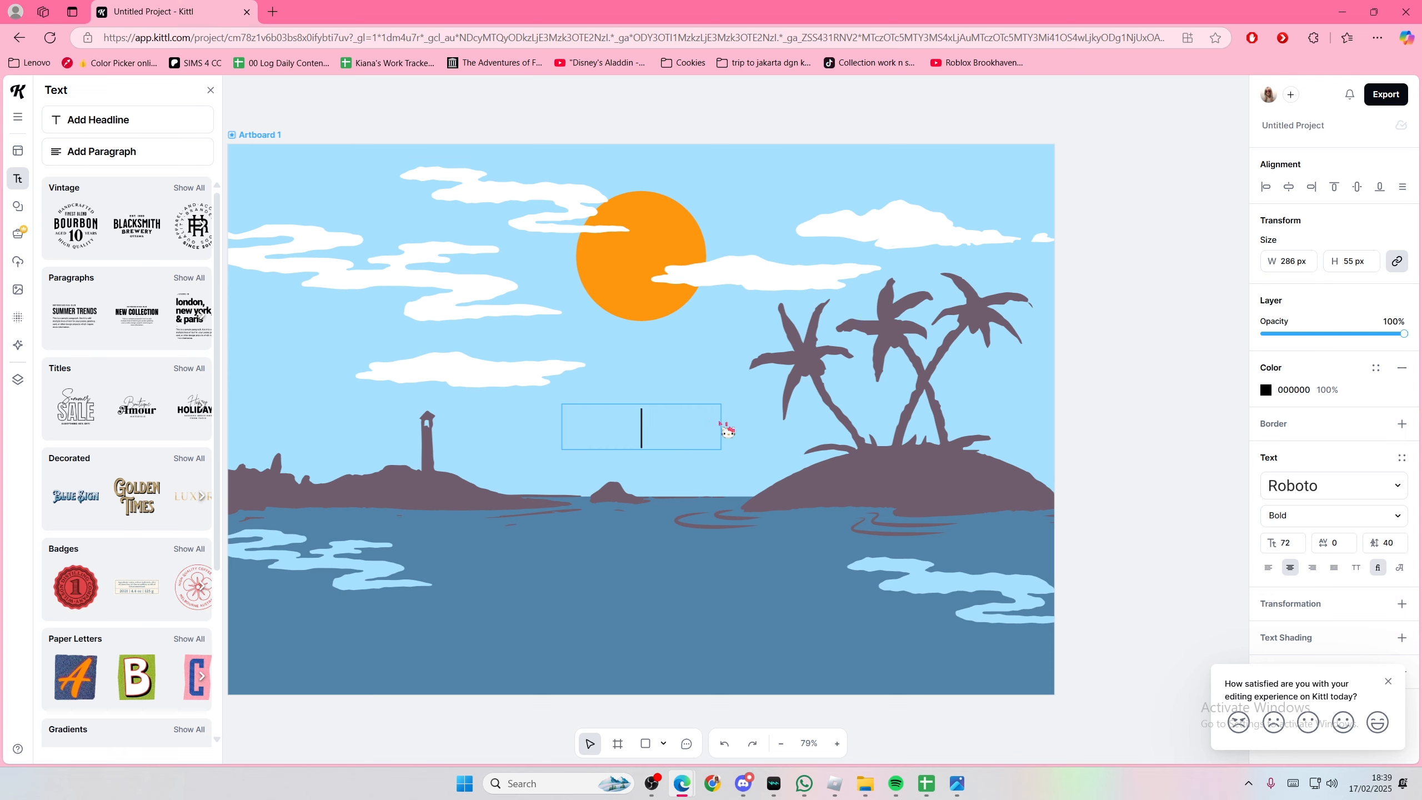
text(BEACH)
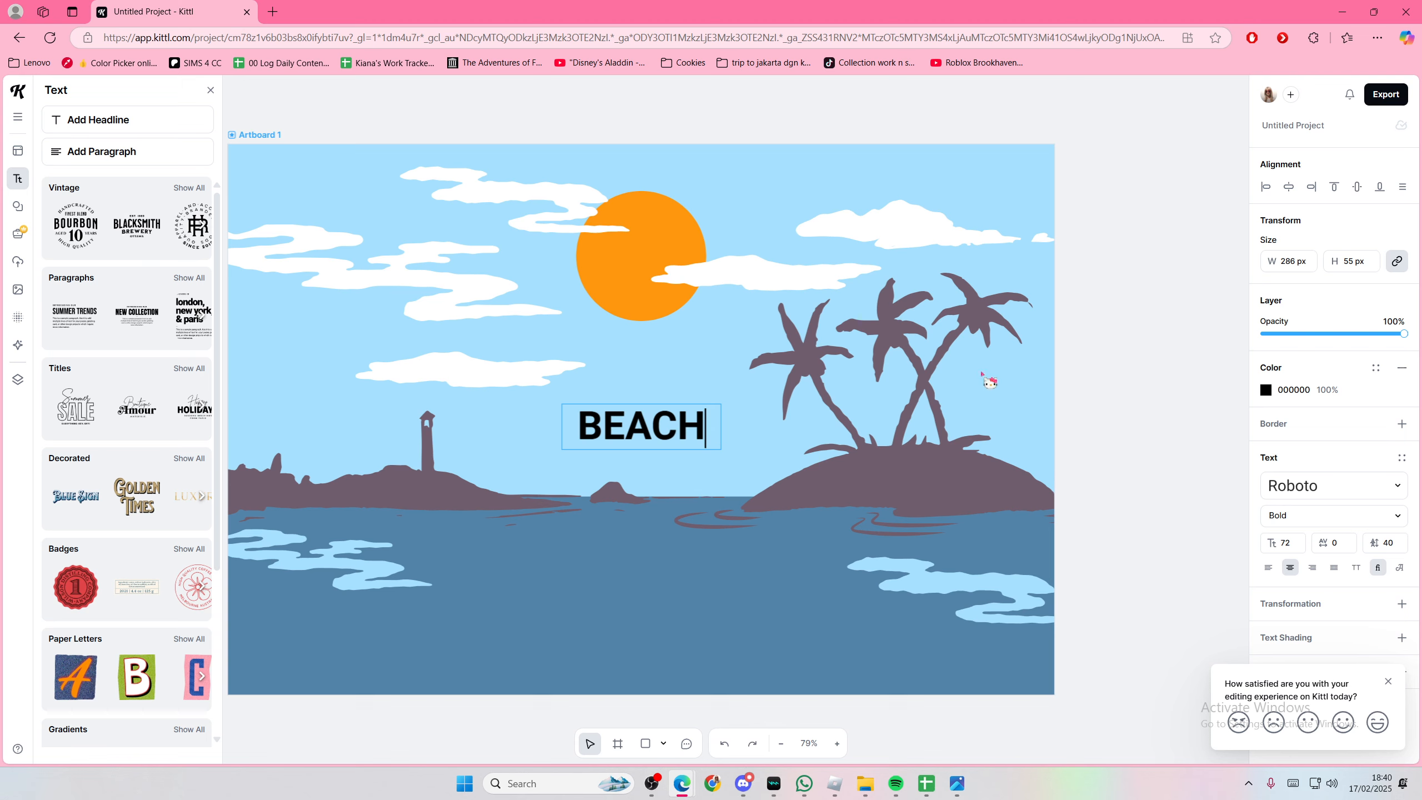
Step: Change the typeface of the BEACH text to Adventurer 06
click(1342, 484)
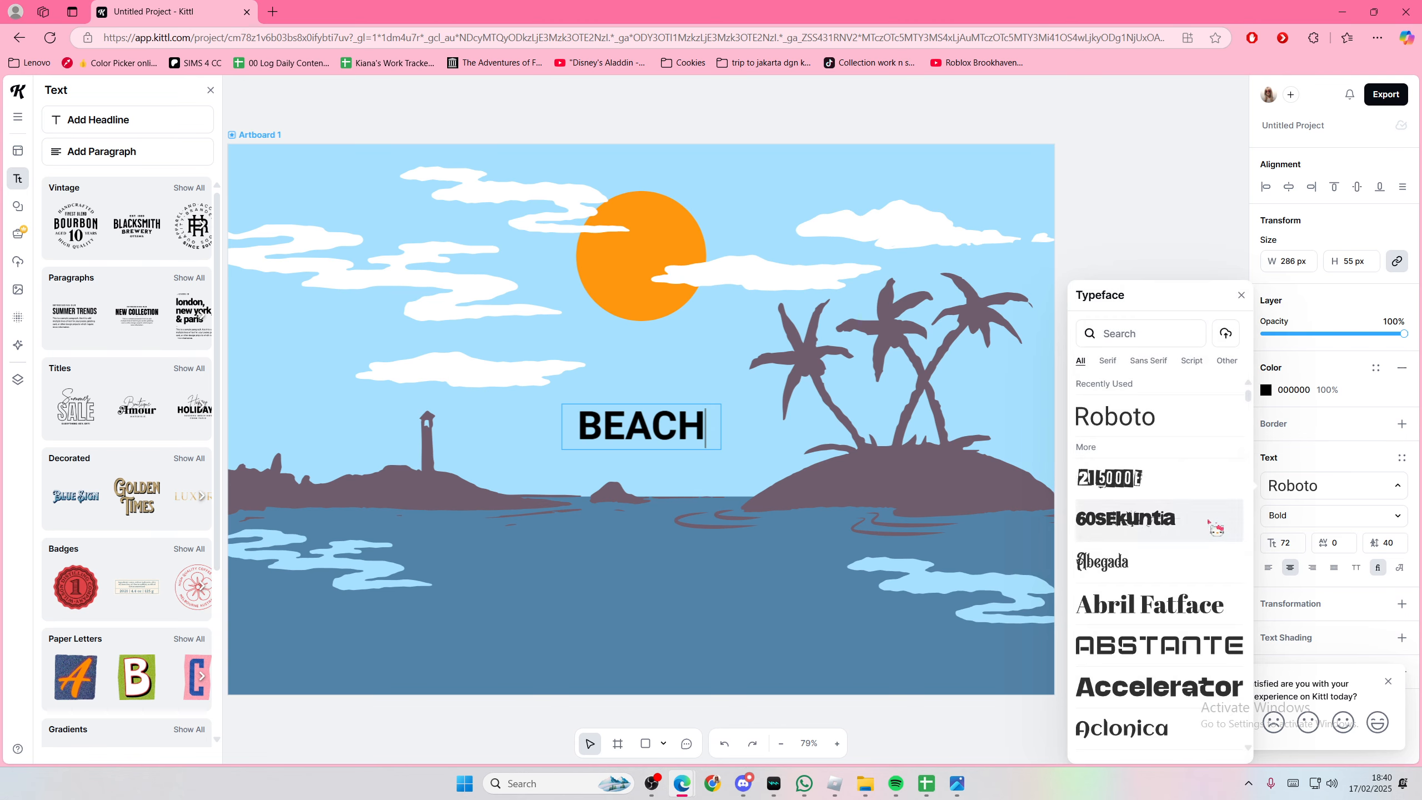
scroll(1193, 572, down, 10)
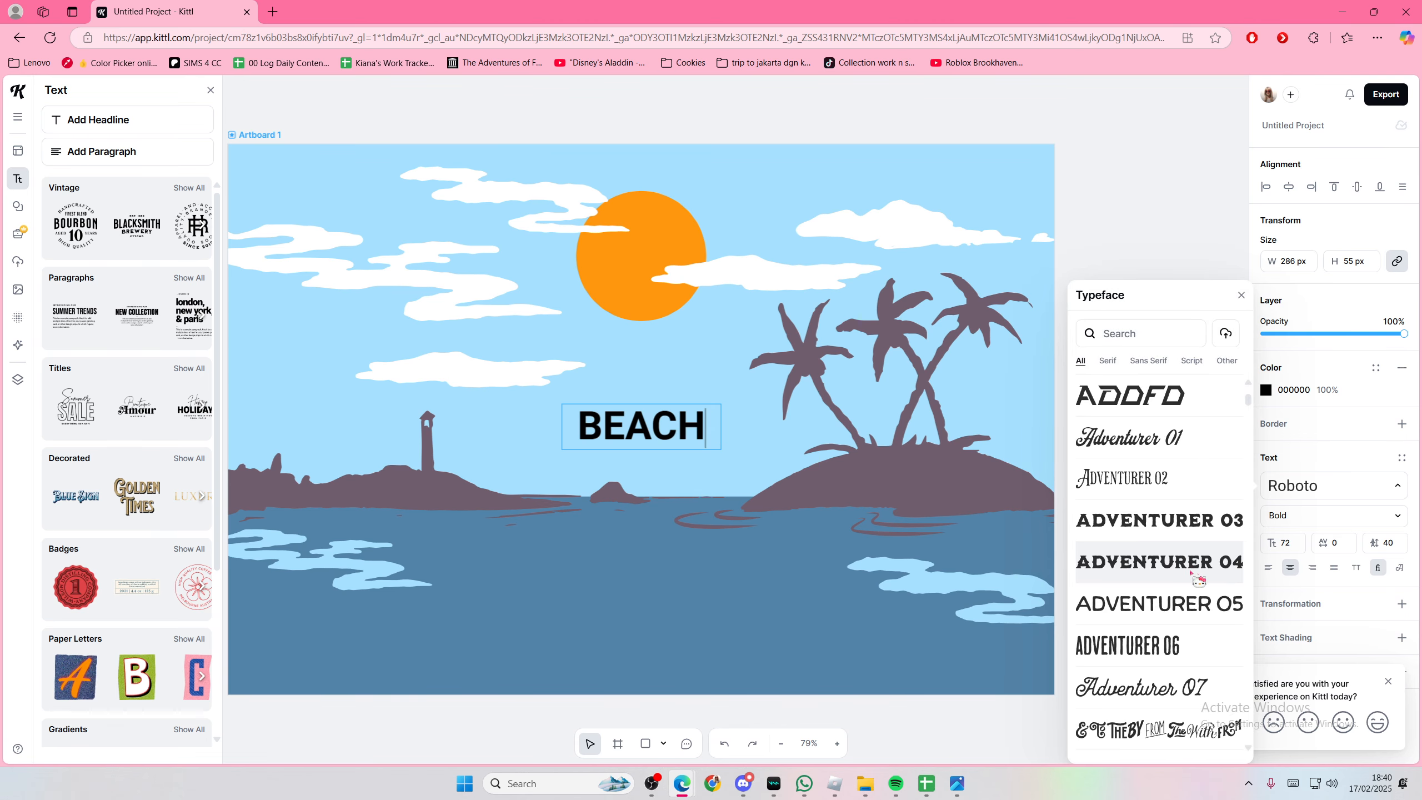
click(1176, 648)
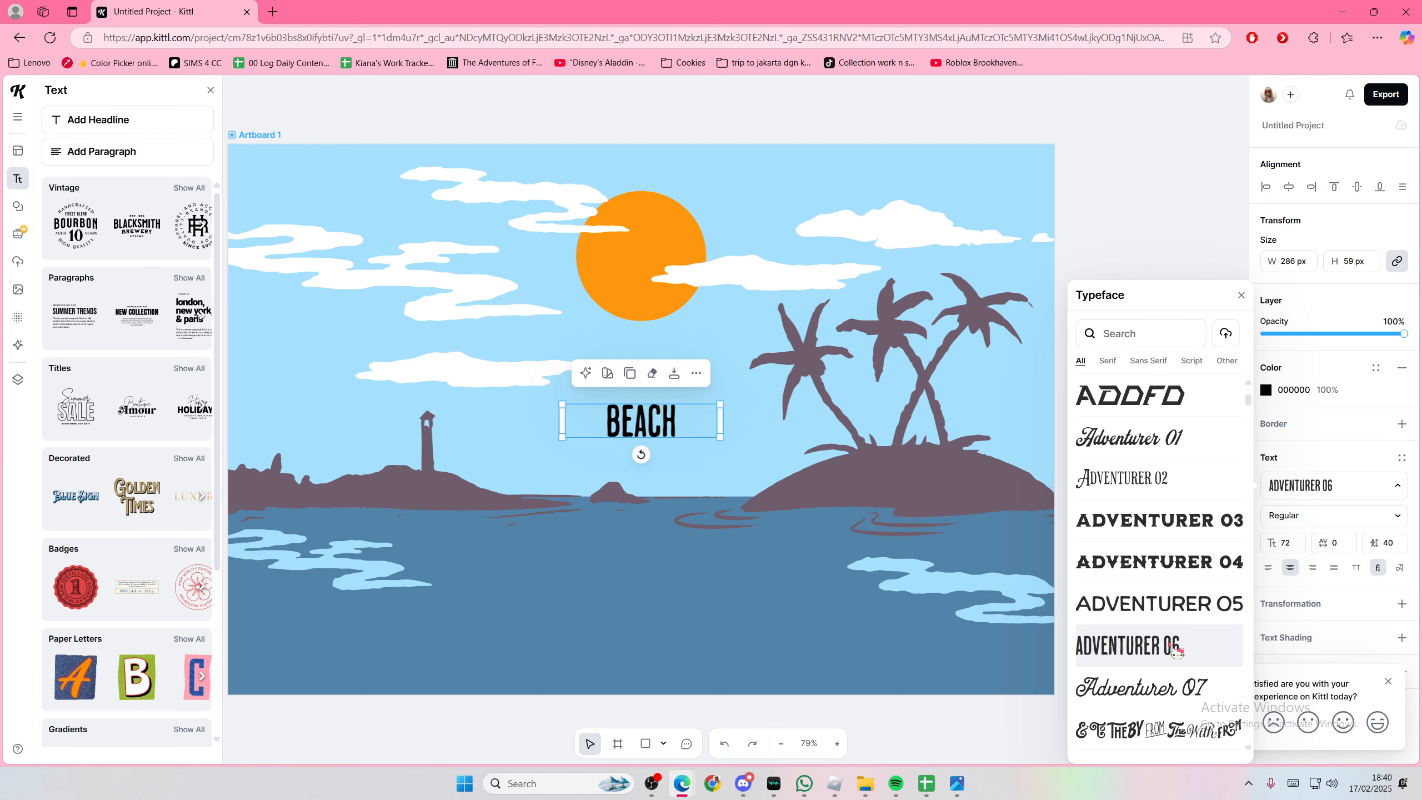
click(1154, 333)
Step: Enlarge the BEACH text box to about 1494 px wide, center it over the horizon, and dismiss the feedback survey
drag(720, 438, 1091, 515)
drag(868, 491, 671, 453)
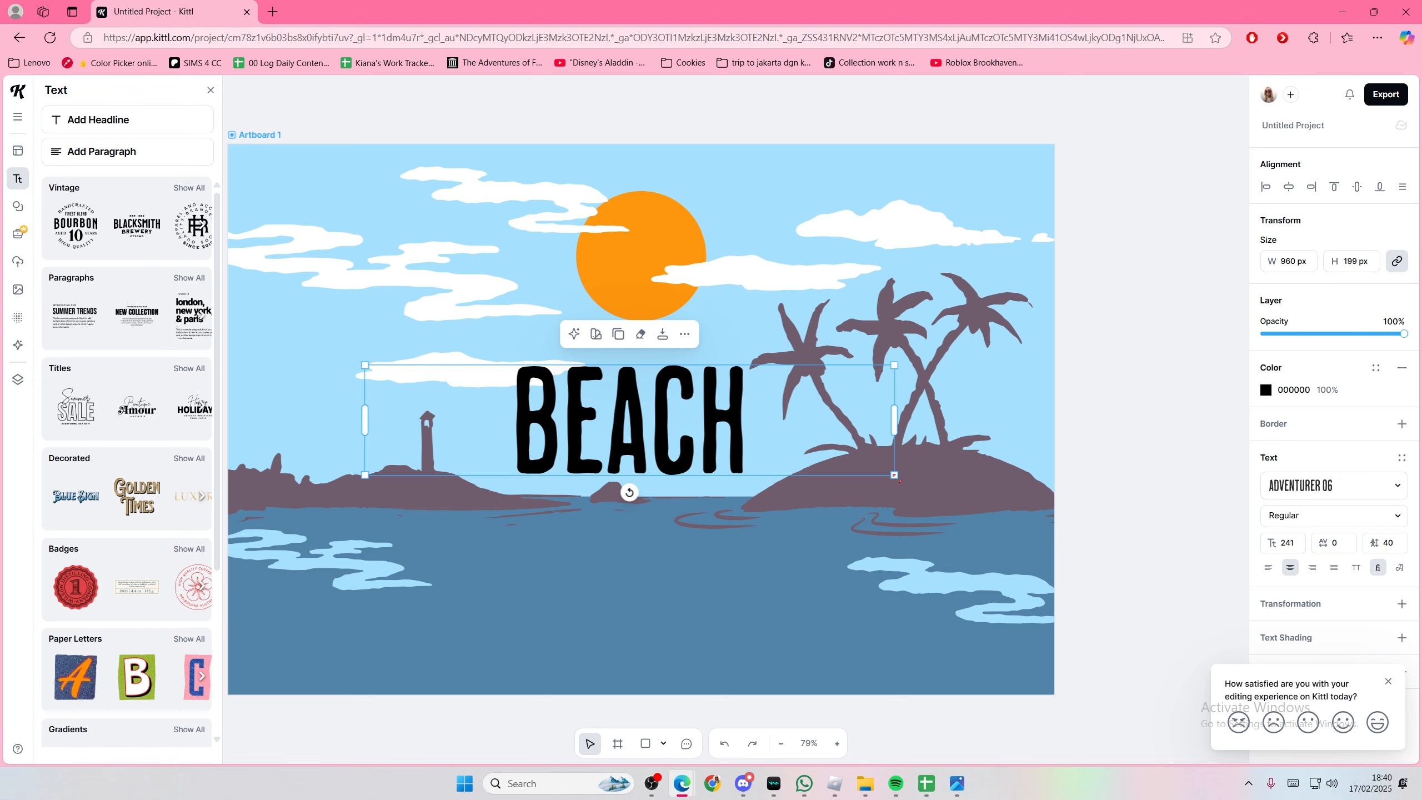
drag(896, 476, 1187, 535)
drag(756, 481, 644, 480)
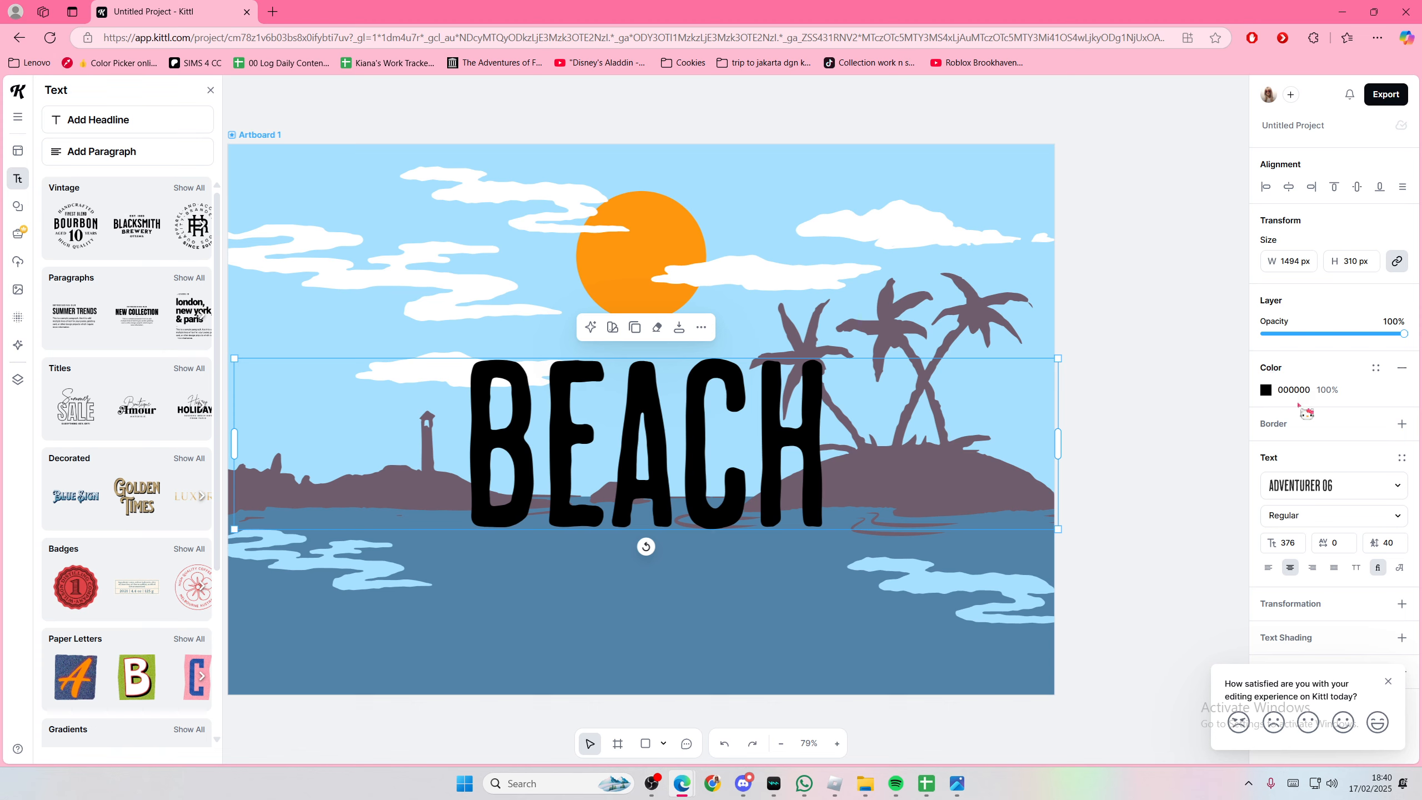
click(1389, 682)
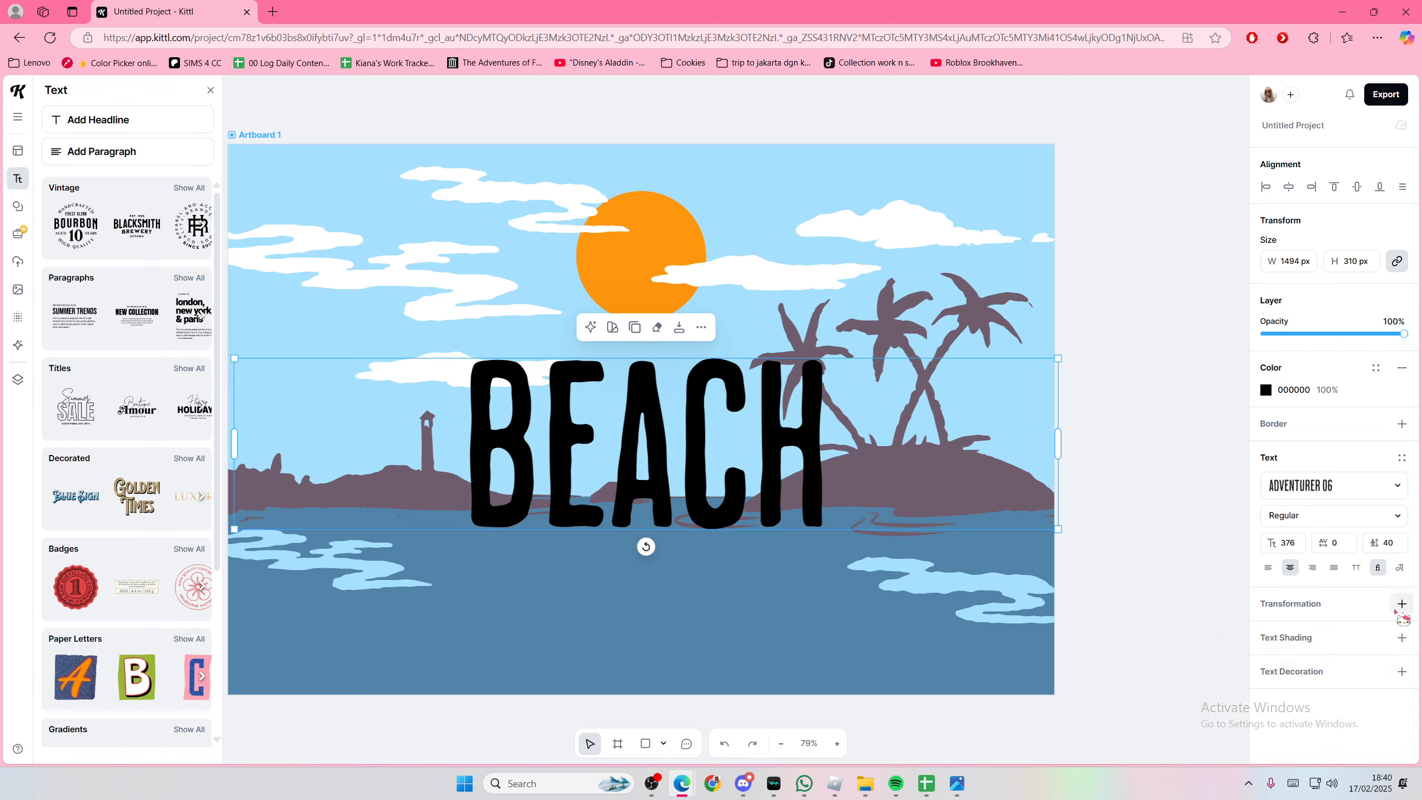
Step: Apply the Rise transformation to the BEACH text with a rise curve of 100%
click(1402, 604)
scroll(1355, 621, down, 3)
click(1313, 599)
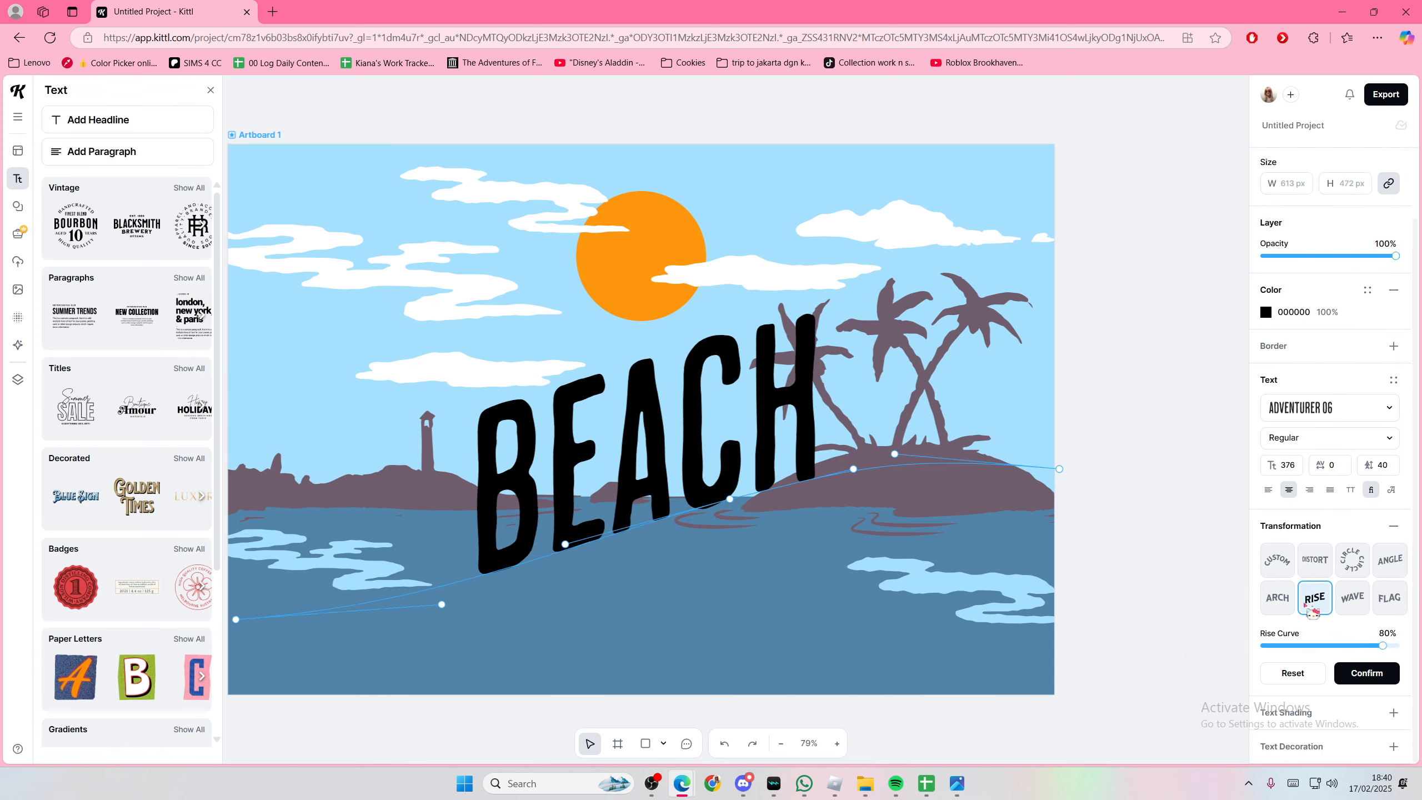
drag(1383, 647, 1421, 653)
click(779, 468)
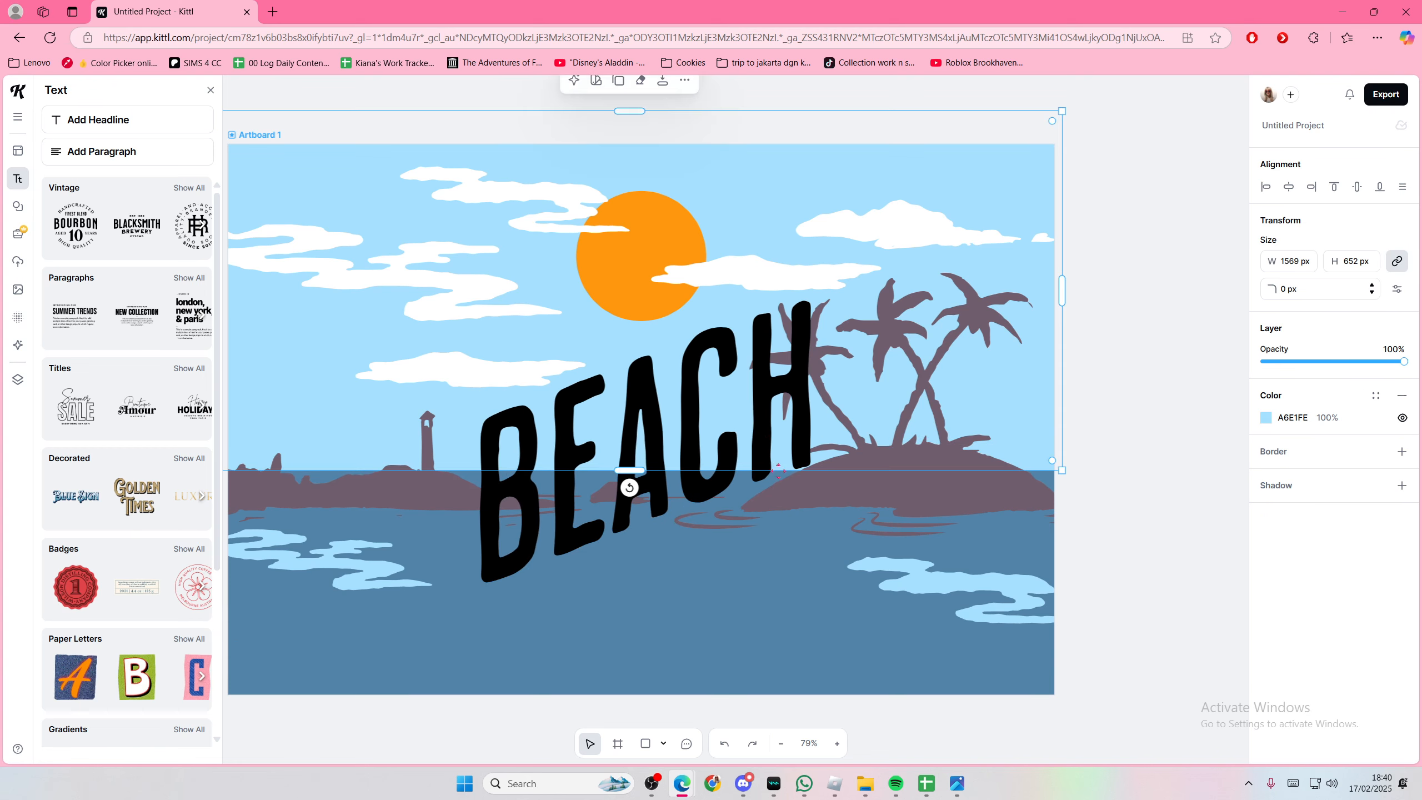
click(686, 458)
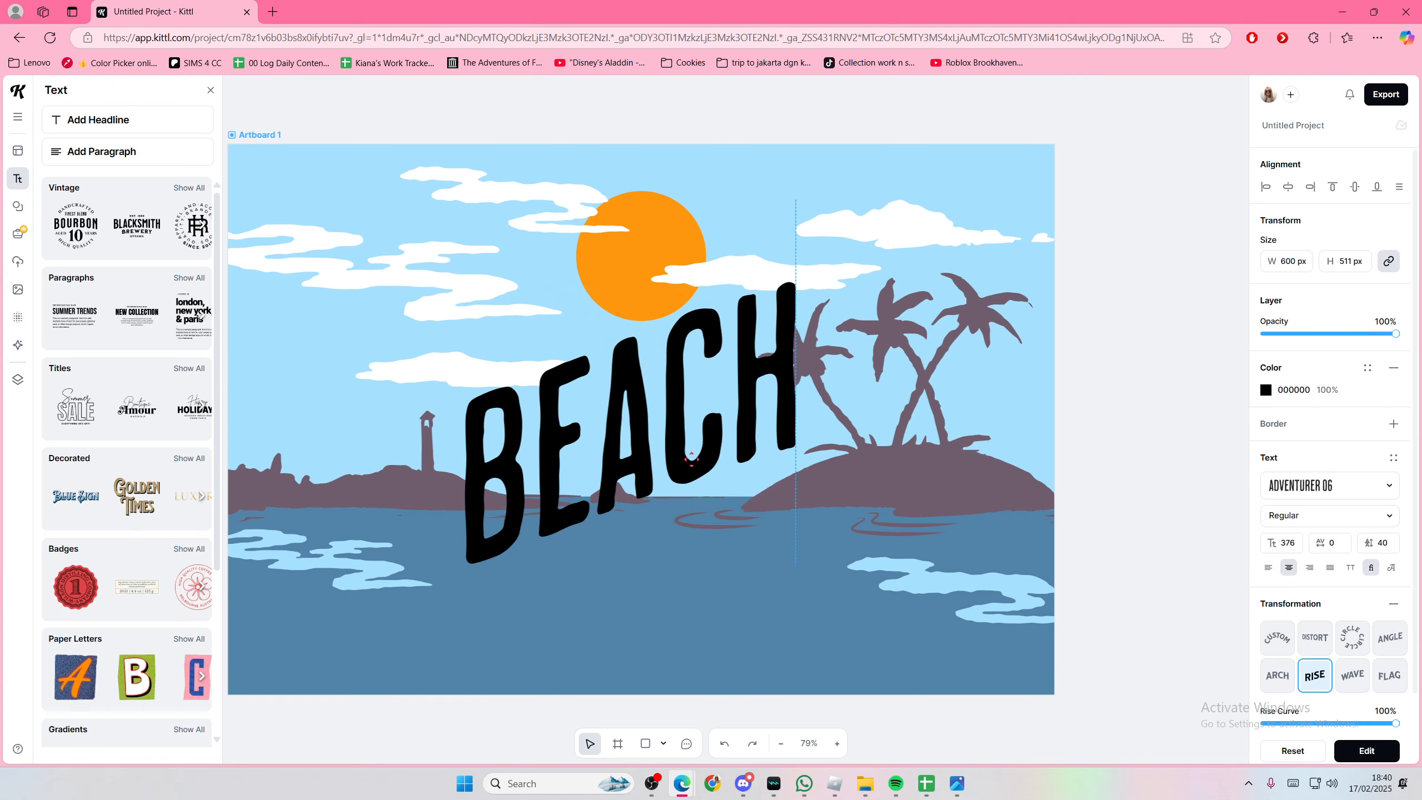
Step: Replace the risen text with SUMMER and BEACH on two lines
double_click(755, 320)
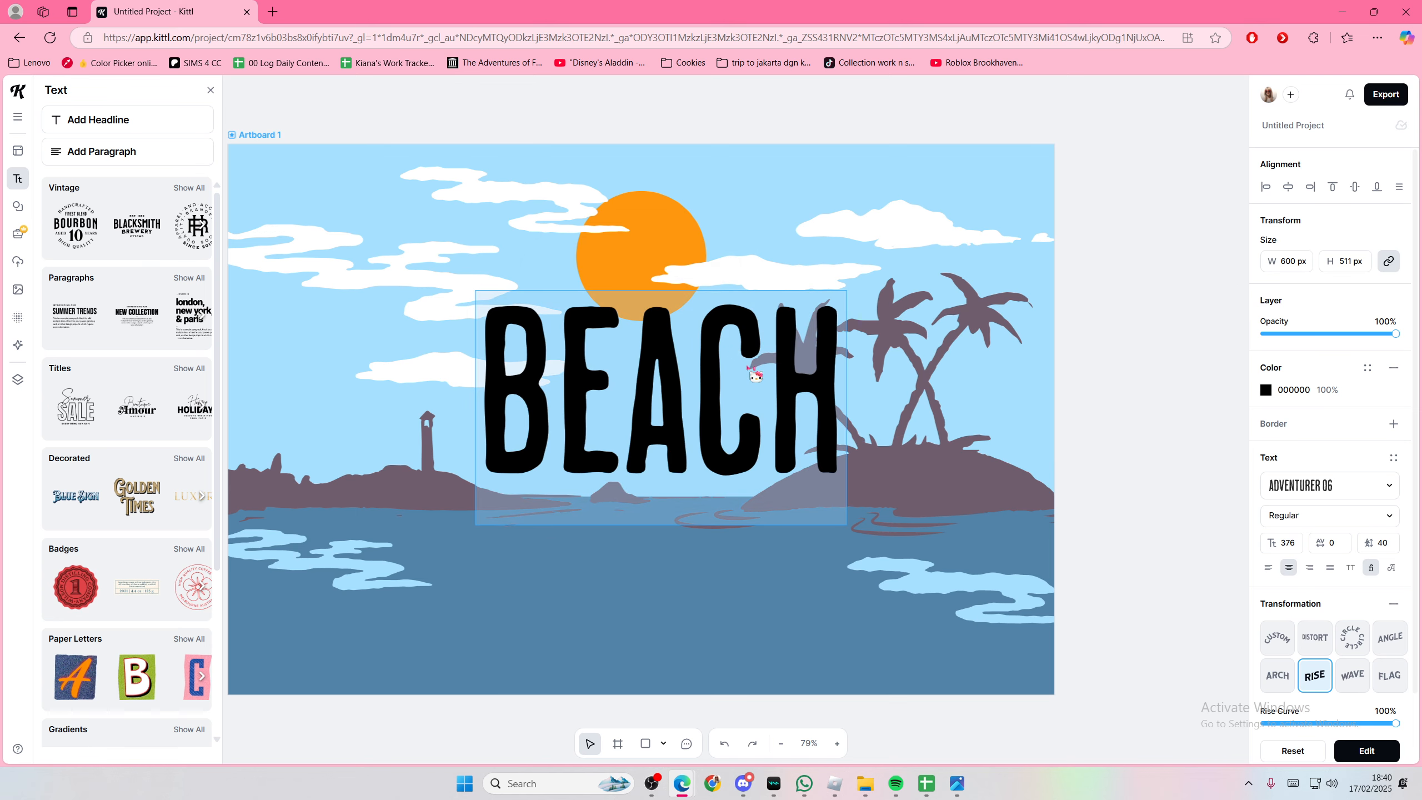
text(SU)
key(BackSpace)
key(BackSpace)
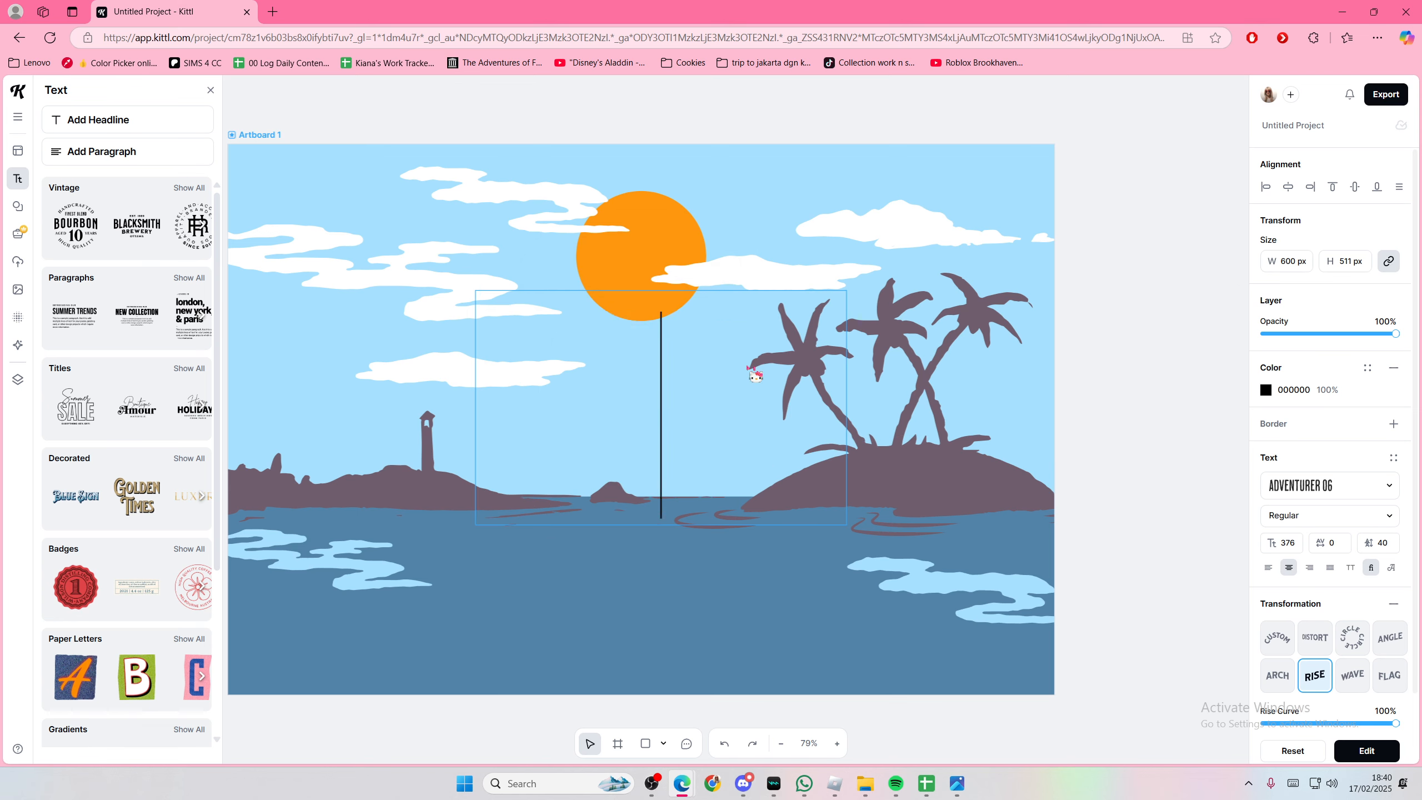
text(SUMMER)
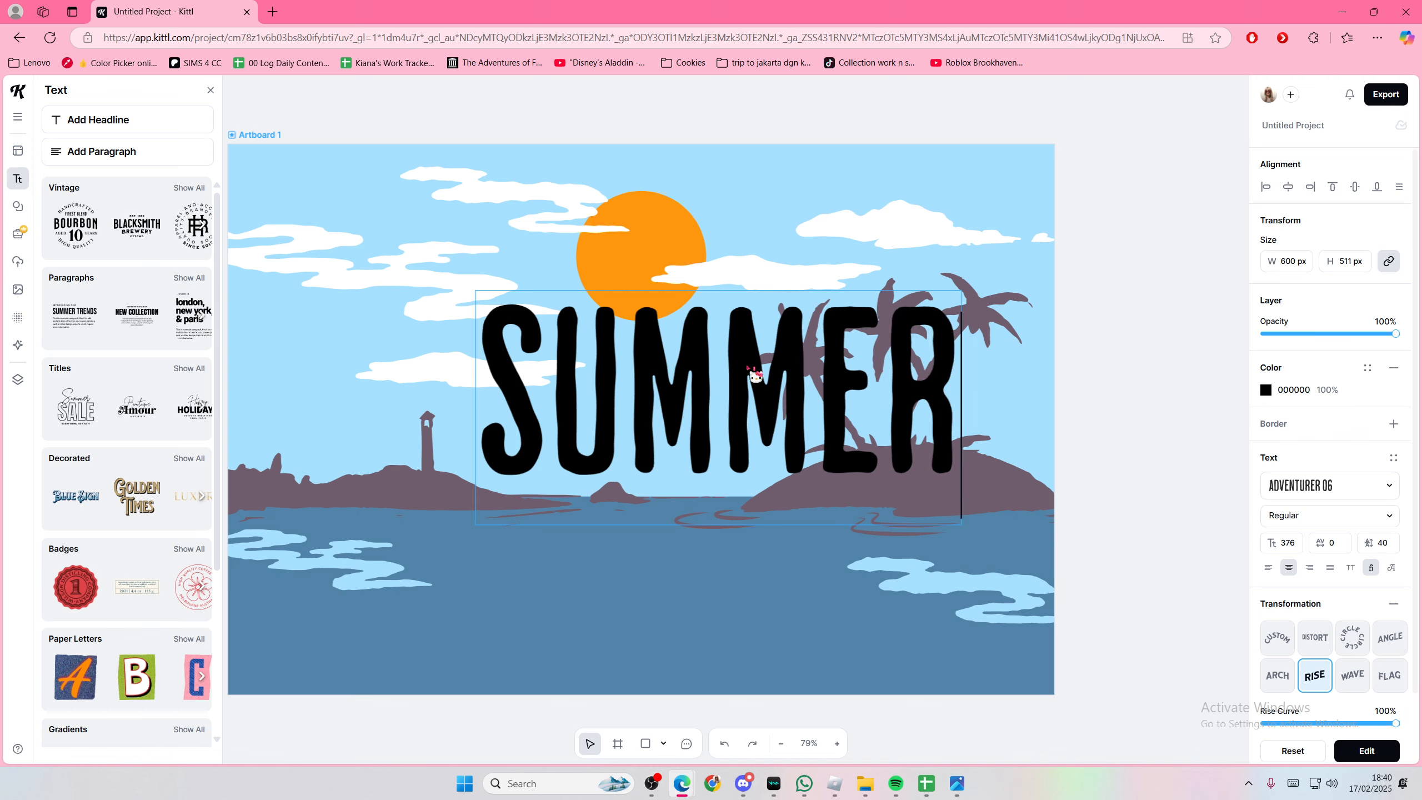
key(Return)
text(BEAC)
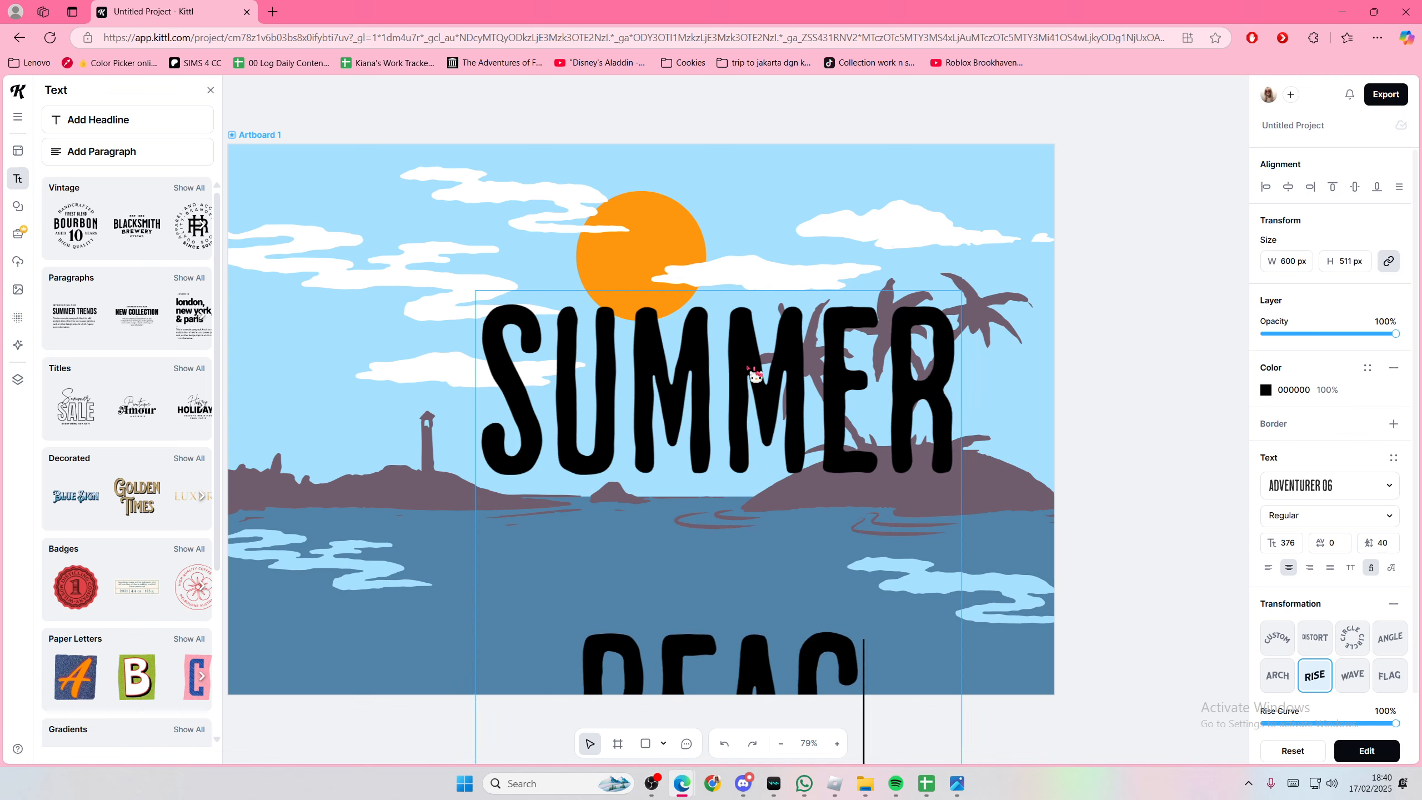
text(H)
key(Escape)
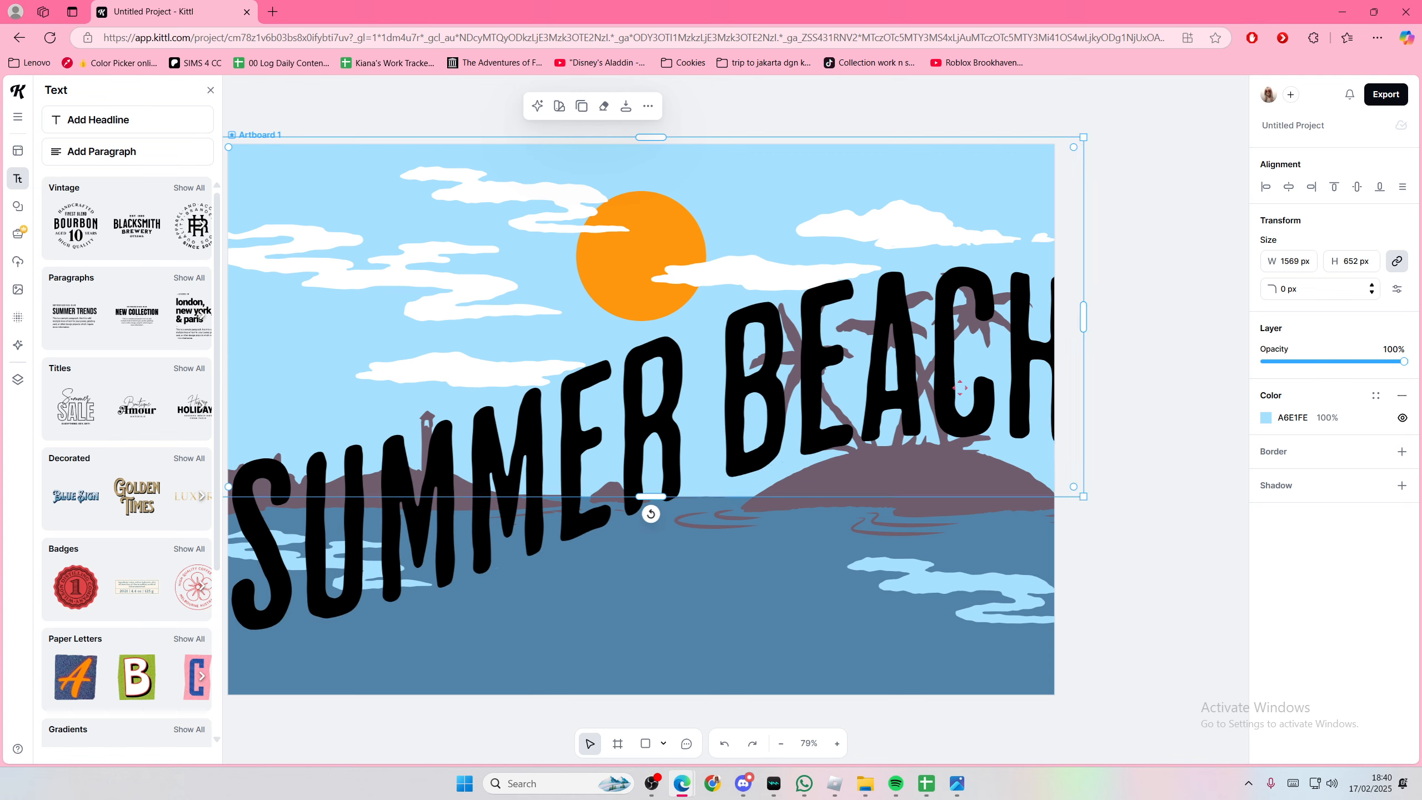
Step: Reduce the SUMMER BEACH text to font size 250 and move it to the middle of the artboard
click(1047, 442)
drag(1054, 625, 890, 556)
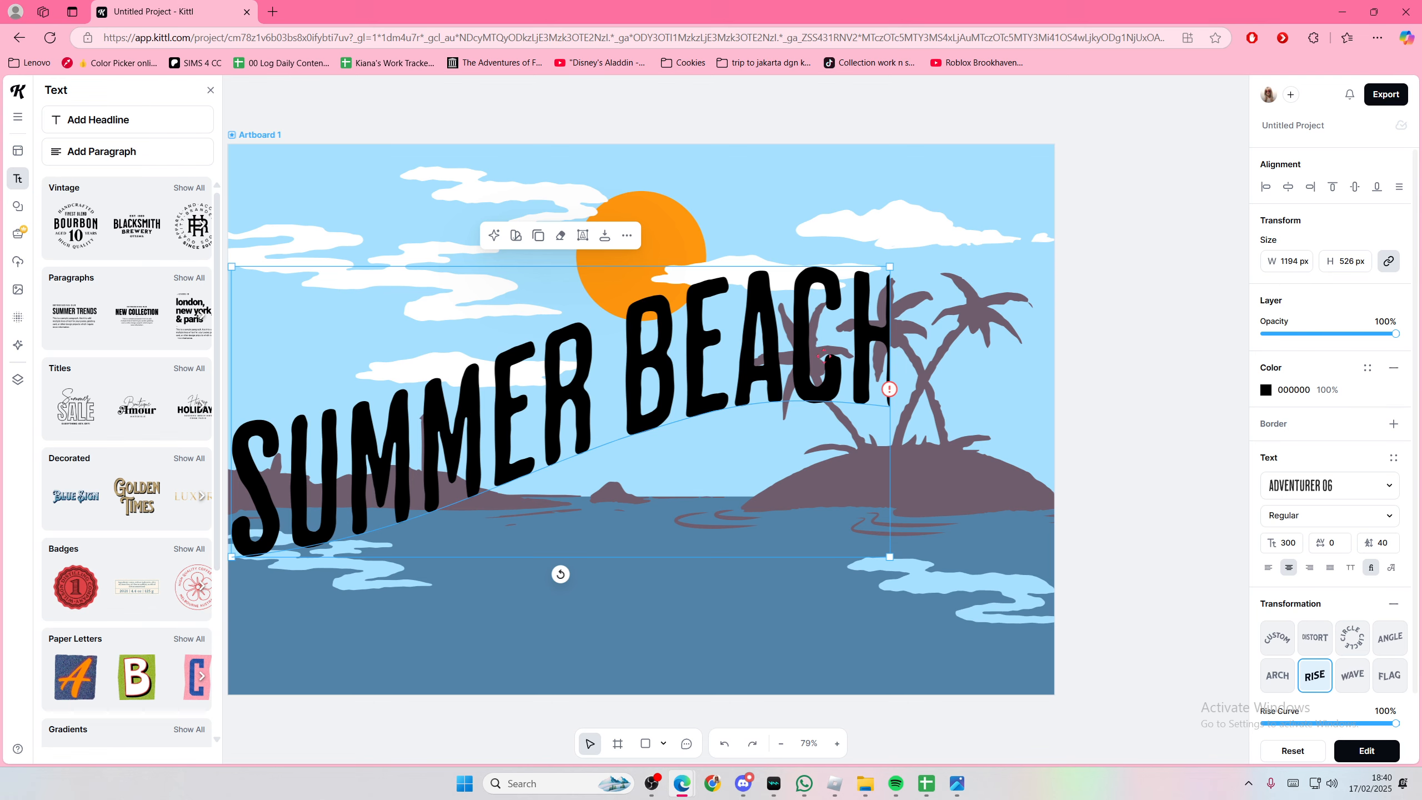
double_click(824, 355)
key(ctrl+a)
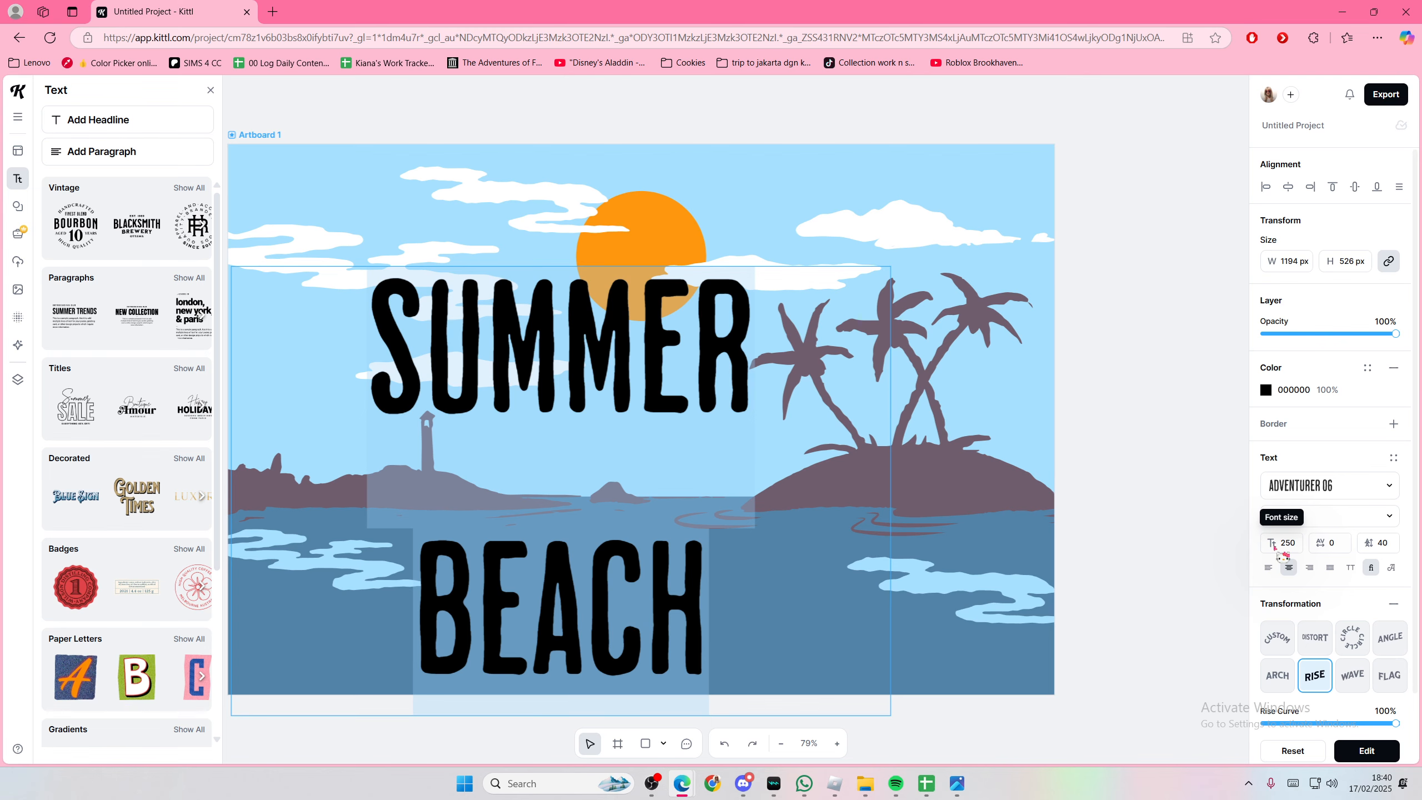
click(1139, 534)
click(1135, 534)
drag(725, 399, 795, 423)
Step: Add text shading to the SUMMER BEACH lettering
scroll(1229, 584, down, 2)
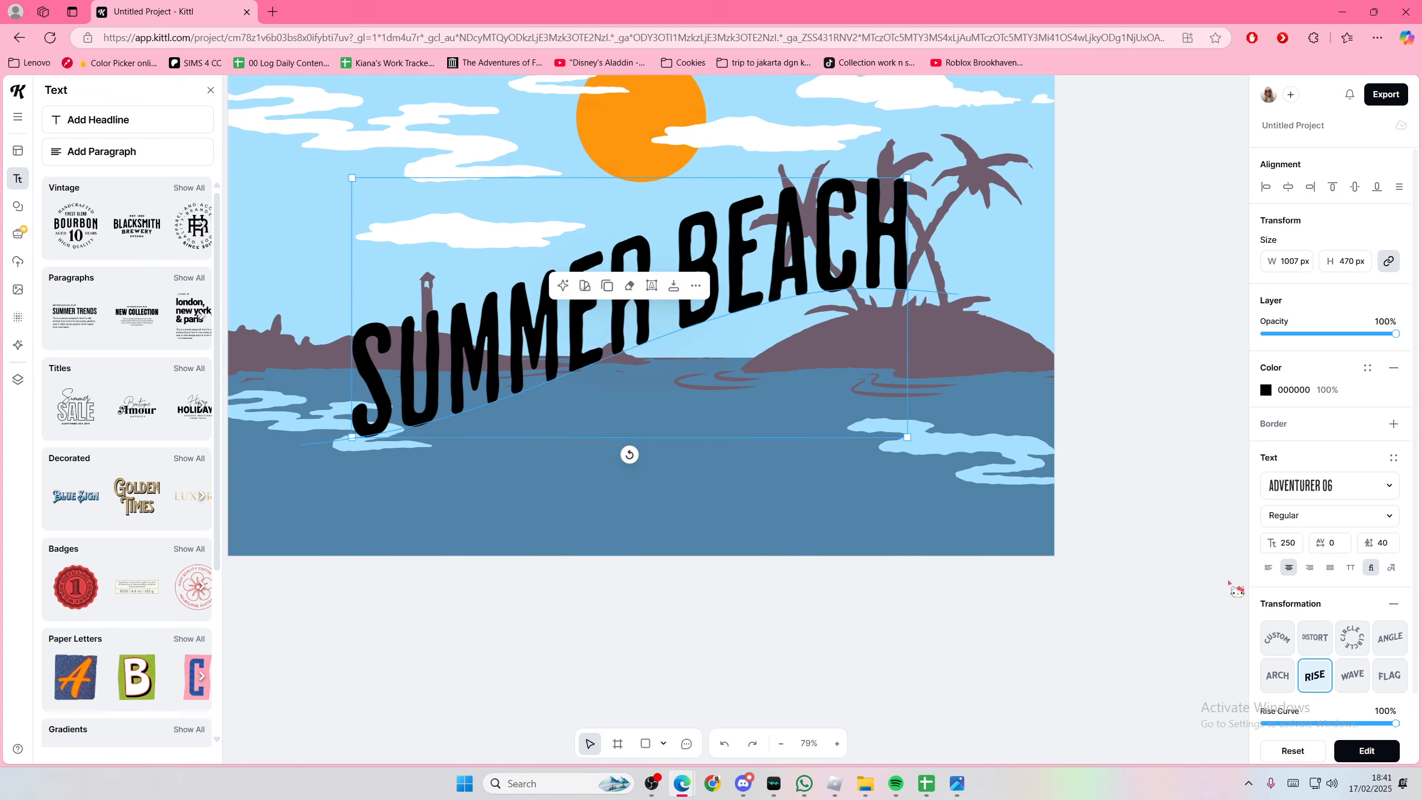
scroll(1232, 586, down, 3)
scroll(1246, 588, up, 6)
scroll(1337, 619, down, 2)
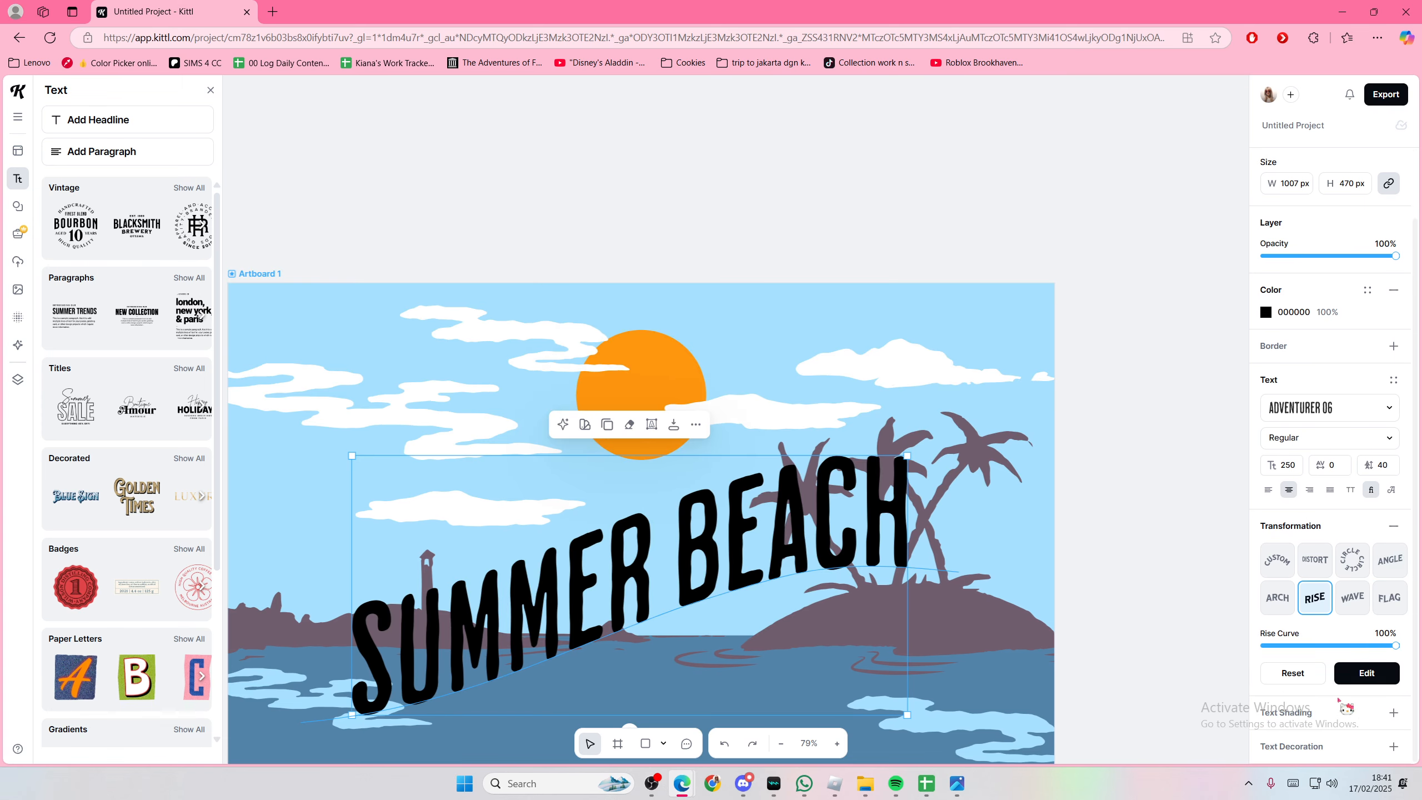
click(1328, 715)
scroll(1333, 695, down, 4)
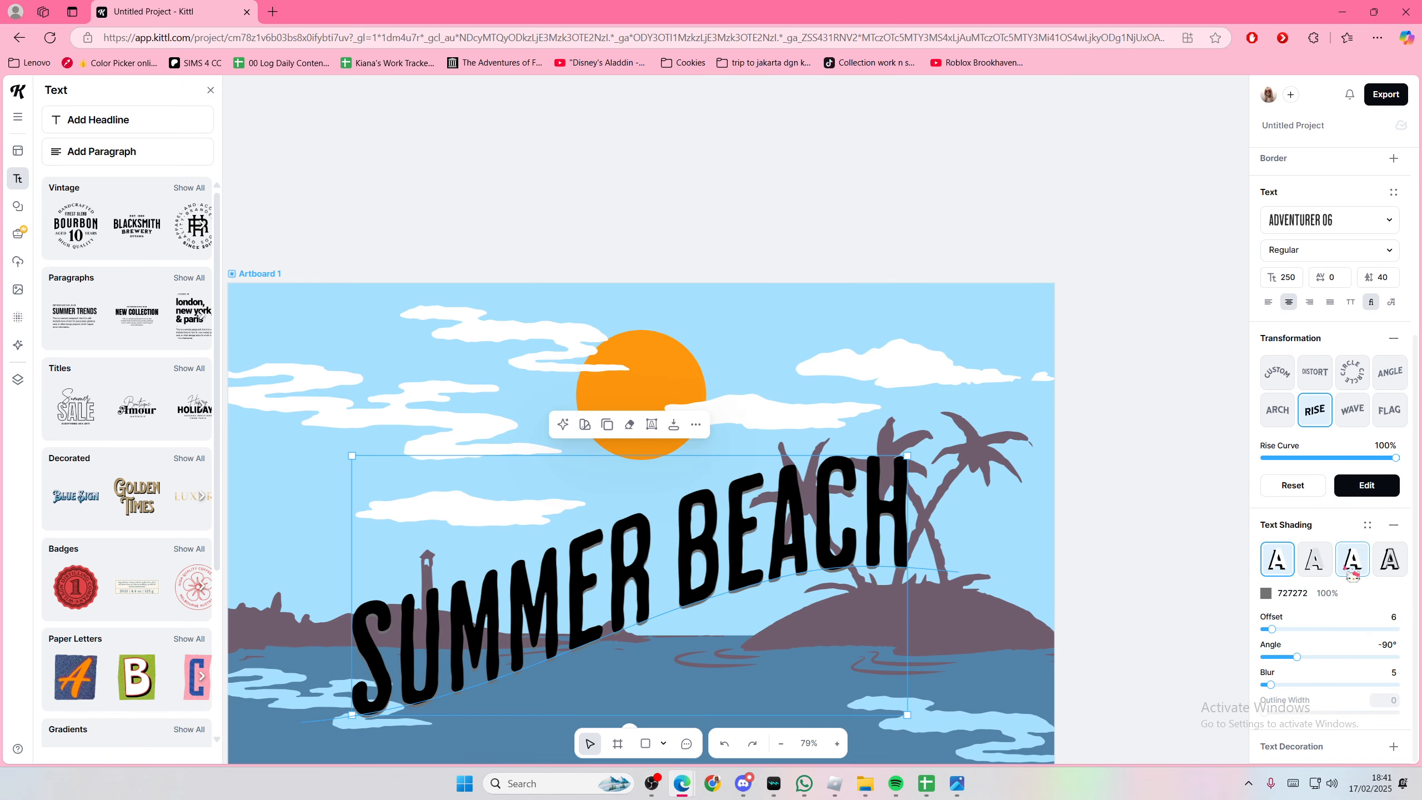
Step: Compare the text shading styles, apply the two-color outlined one, and set its angle to 64°
click(1401, 565)
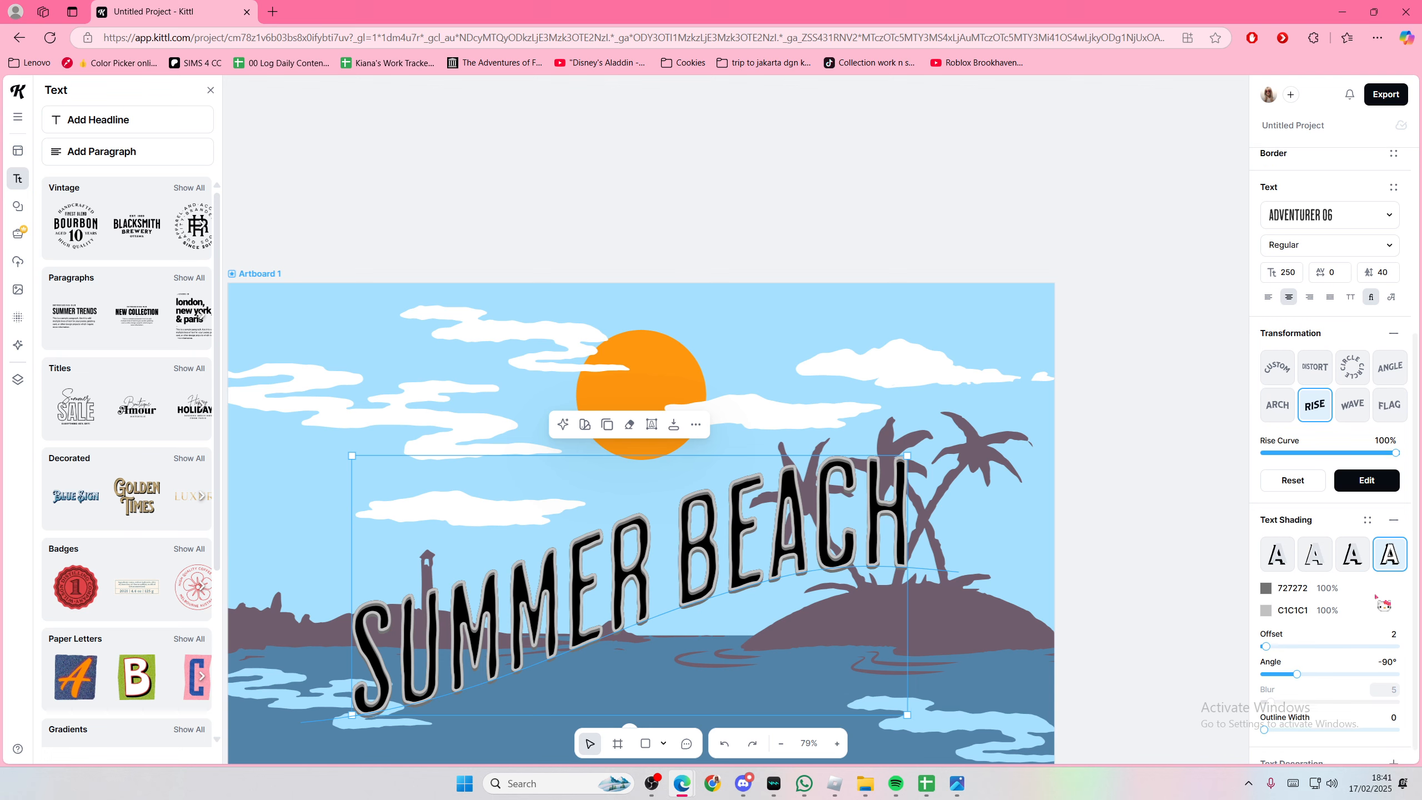
click(1279, 544)
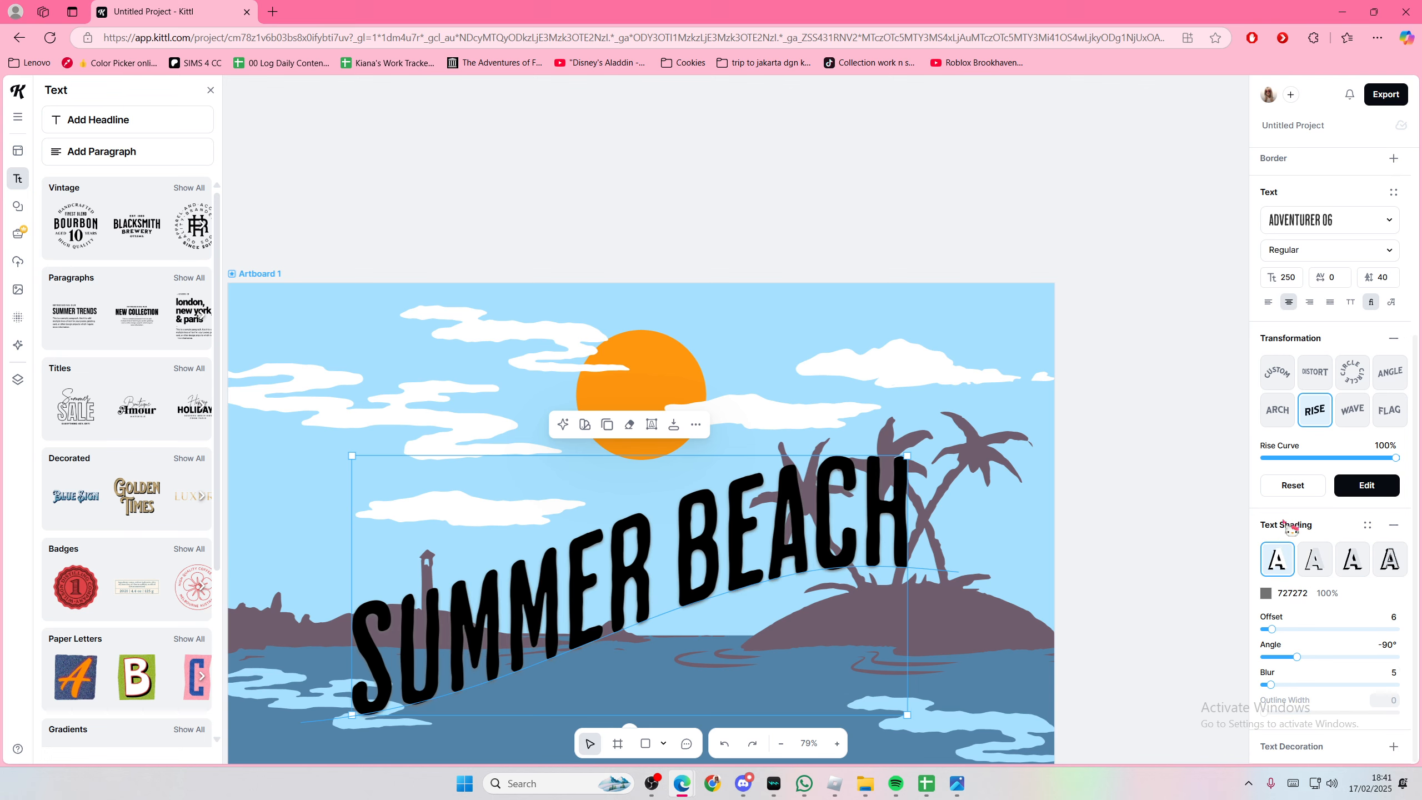
click(1352, 560)
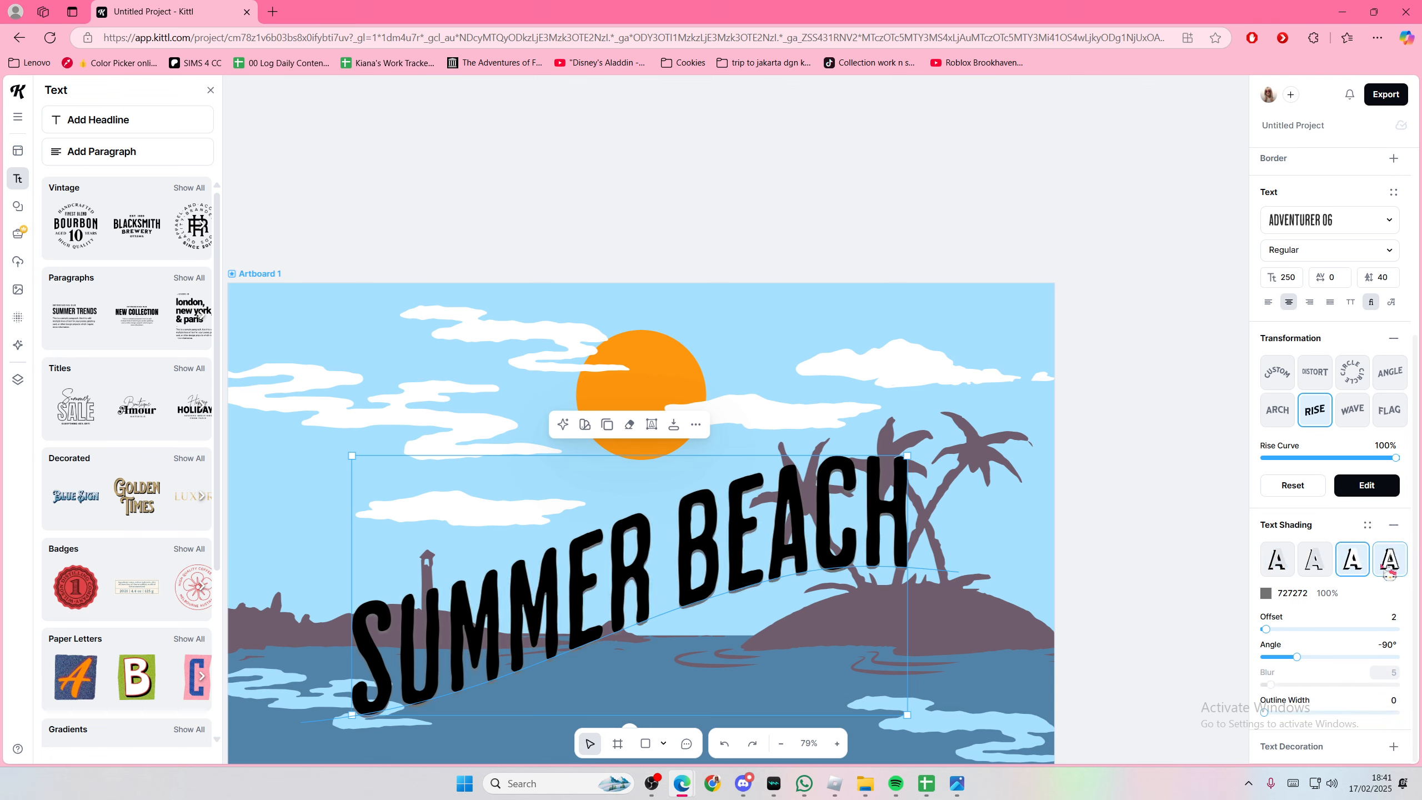
click(1387, 563)
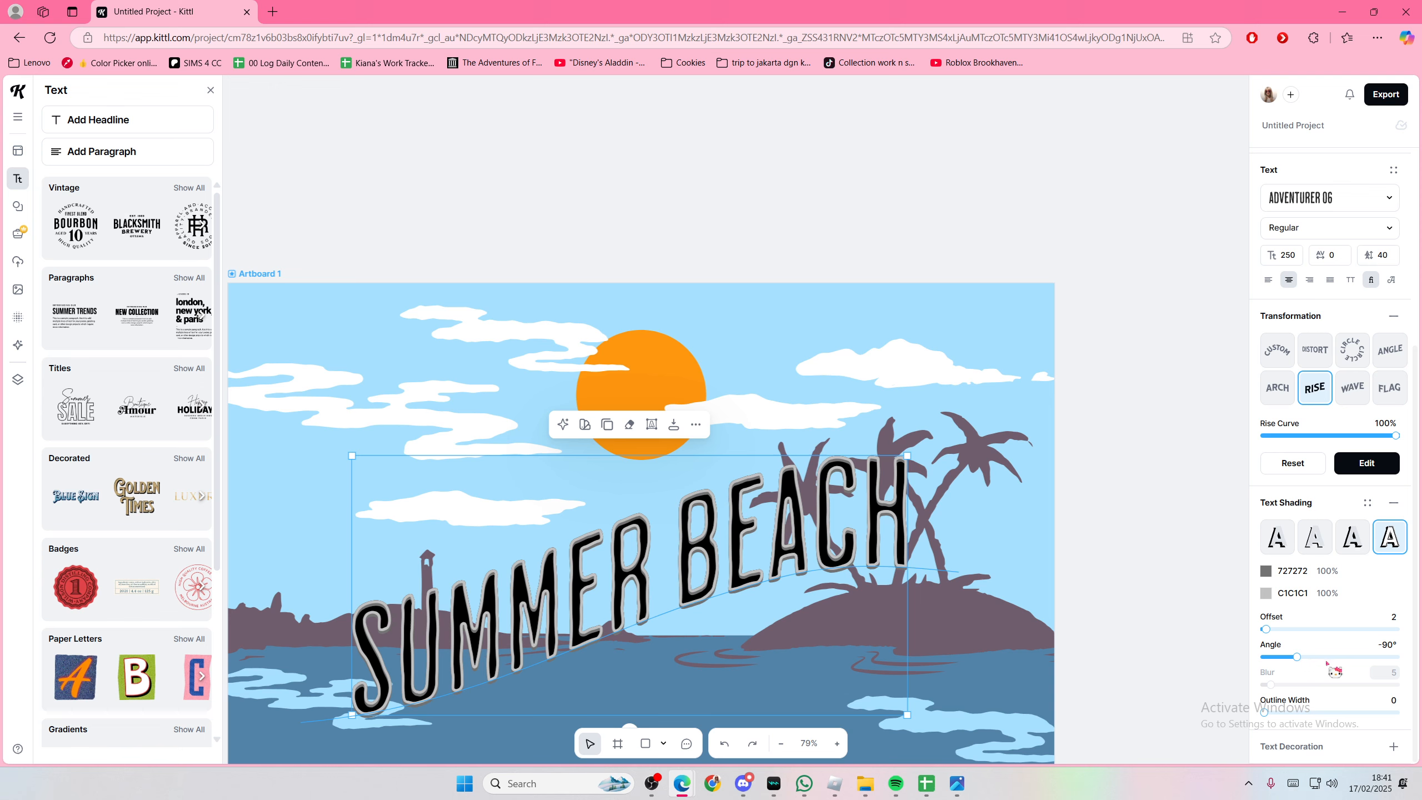
mouse_move(1328, 665)
mouse_down()
mouse_move(1355, 664)
mouse_move(1341, 665)
mouse_up()
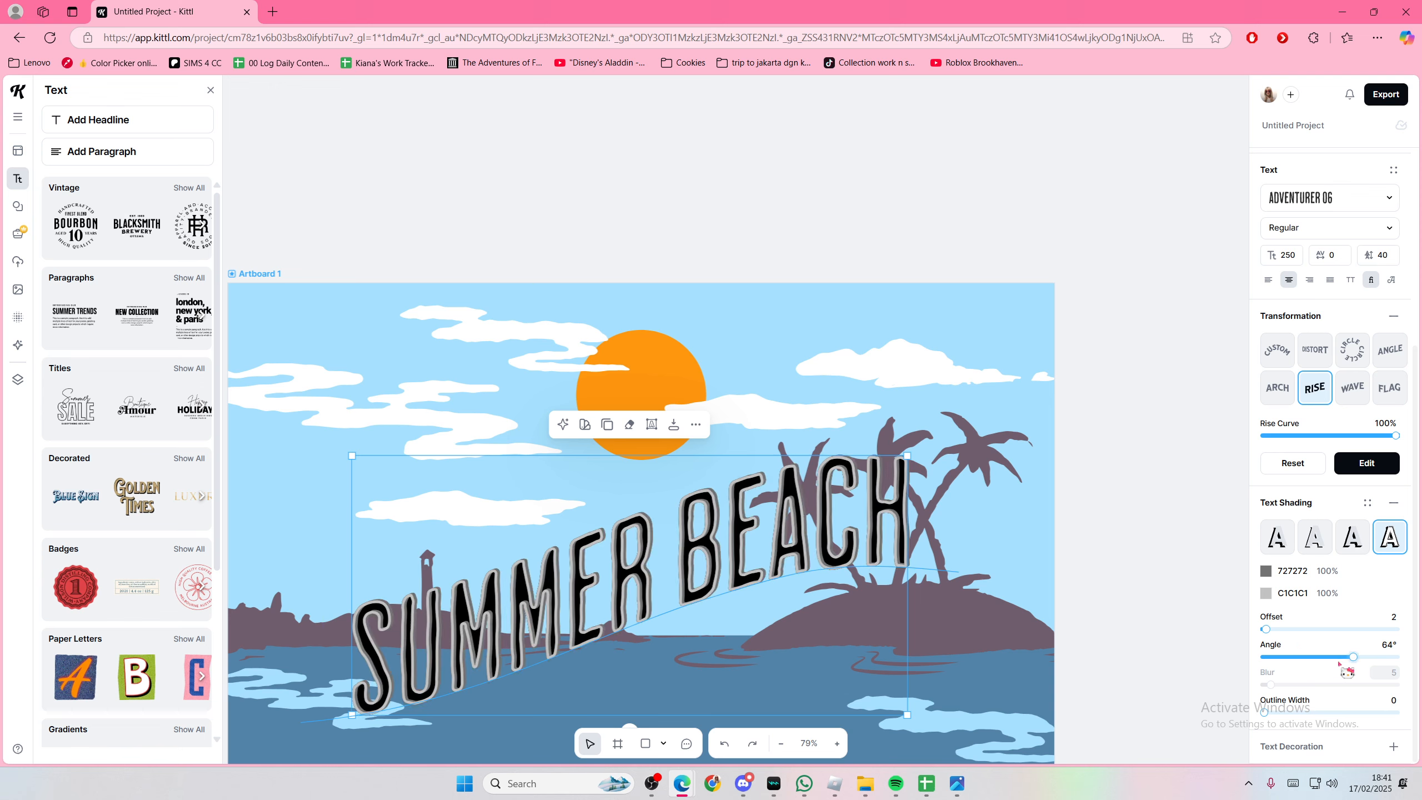
Step: Switch the SUMMER BEACH shading to the single-color block style with an offset of 4 and an angle of 21°
drag(1277, 719, 1301, 717)
click(1353, 541)
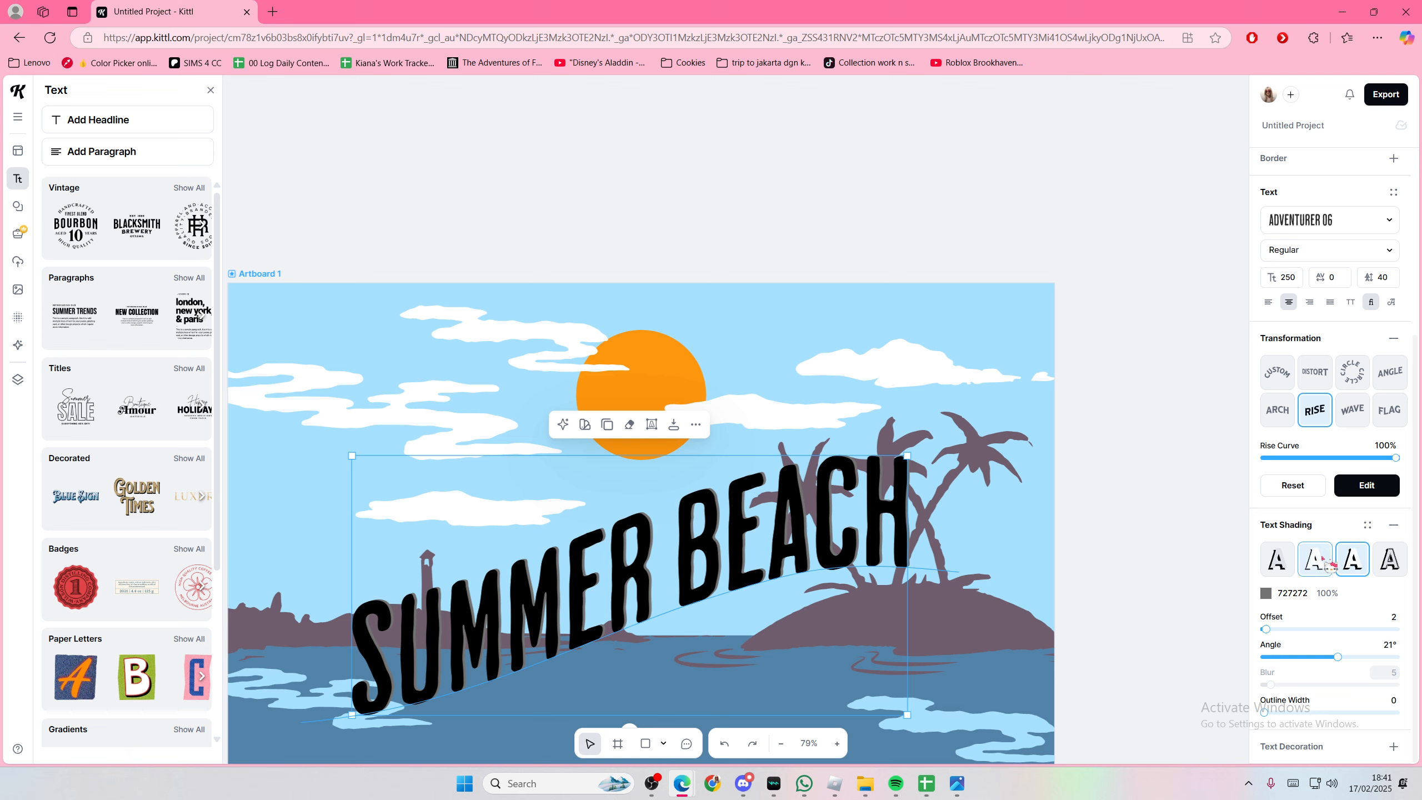
drag(1285, 634, 1272, 639)
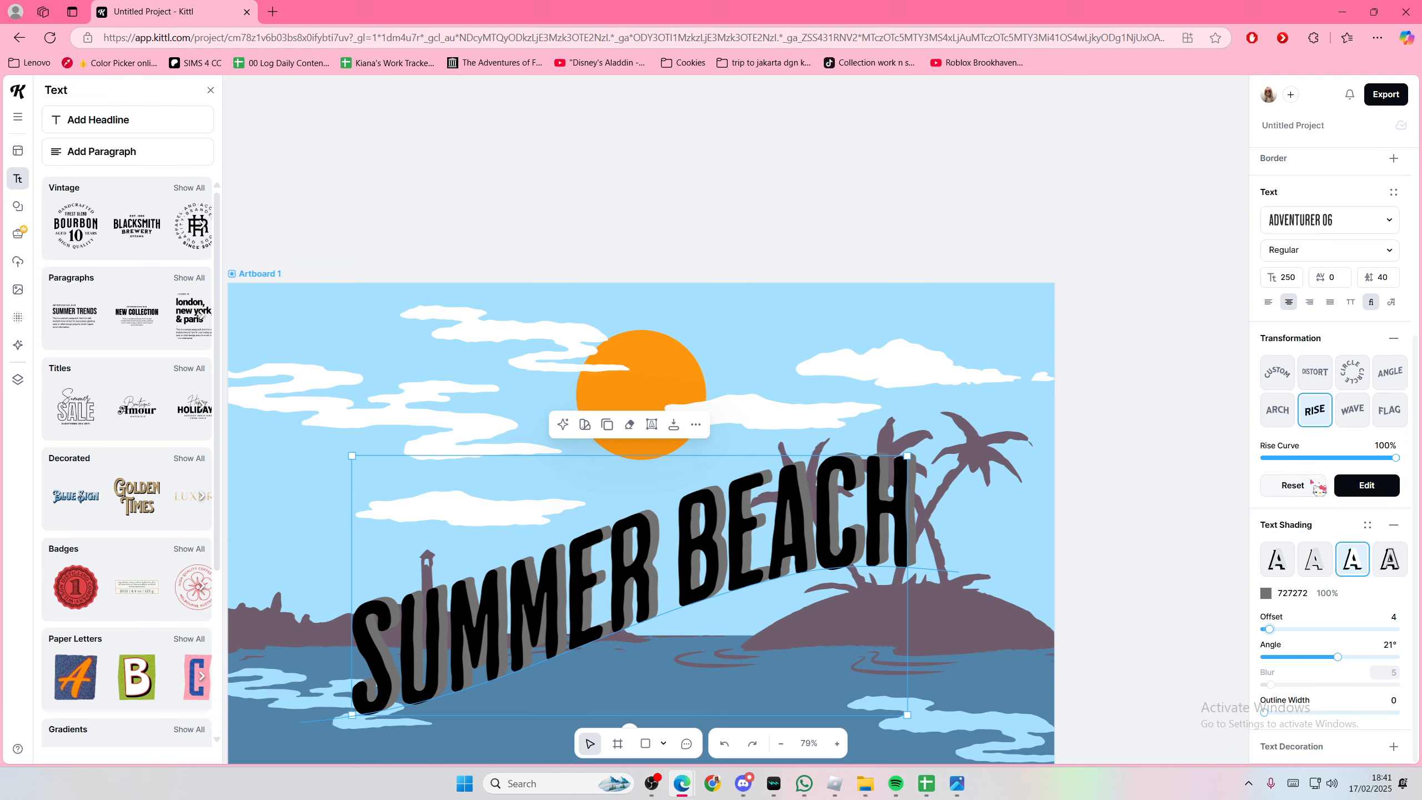
Step: Set the fill color of the SUMMER BEACH lettering to pink FF9D9D
scroll(1319, 489, up, 4)
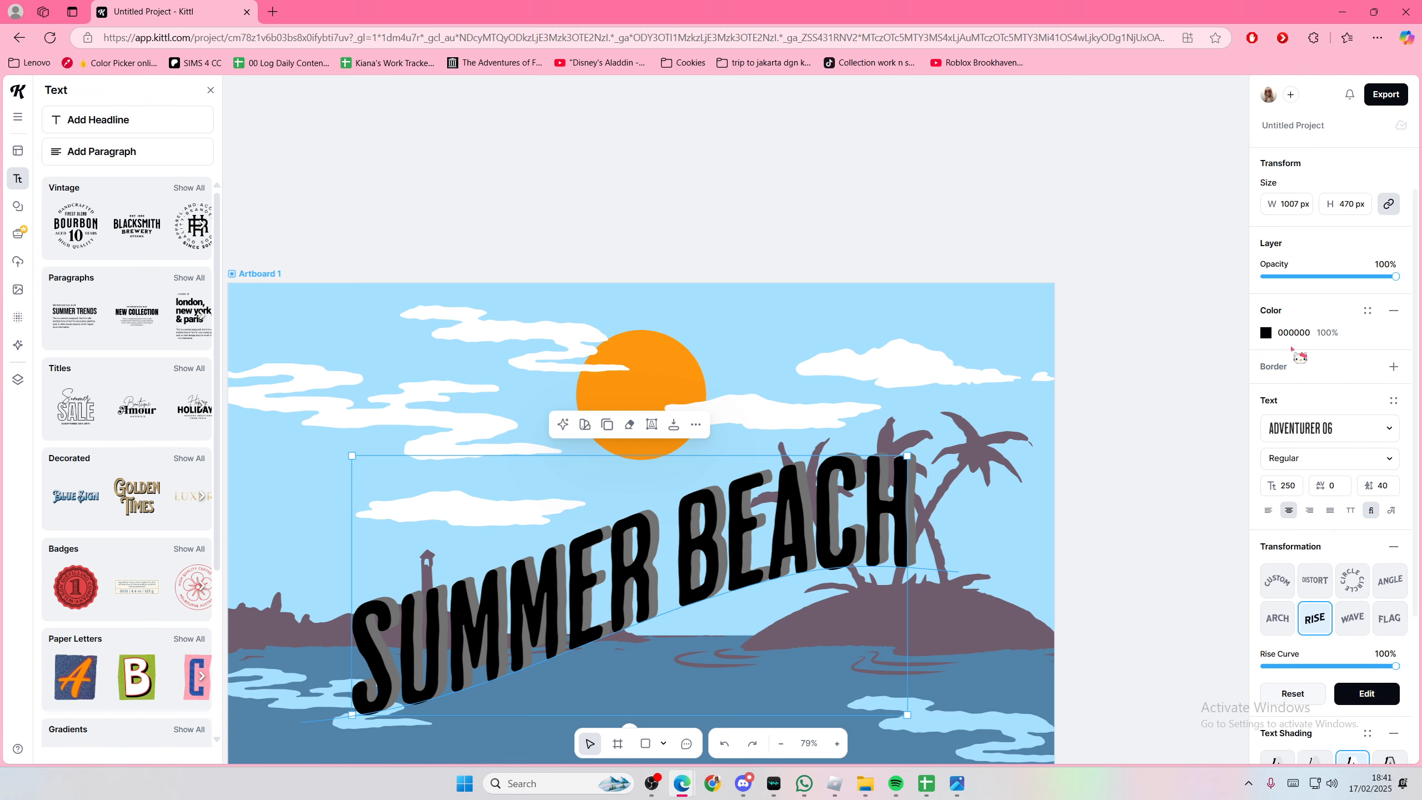
click(1266, 332)
click(1137, 367)
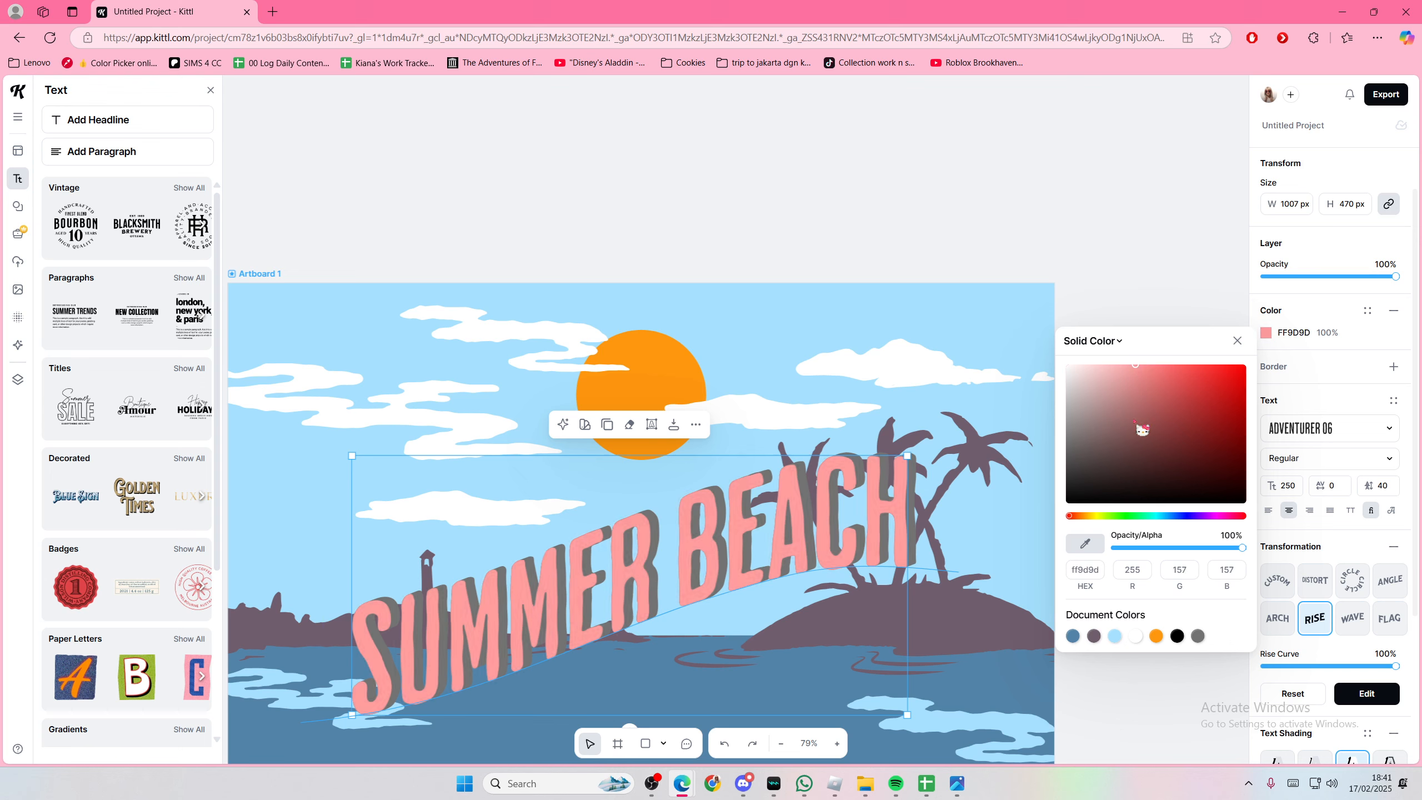
Step: Try light blue 9CD4FF and medium blue 5086CE as the shading color of the SUMMER BEACH lettering
scroll(1322, 560, down, 2)
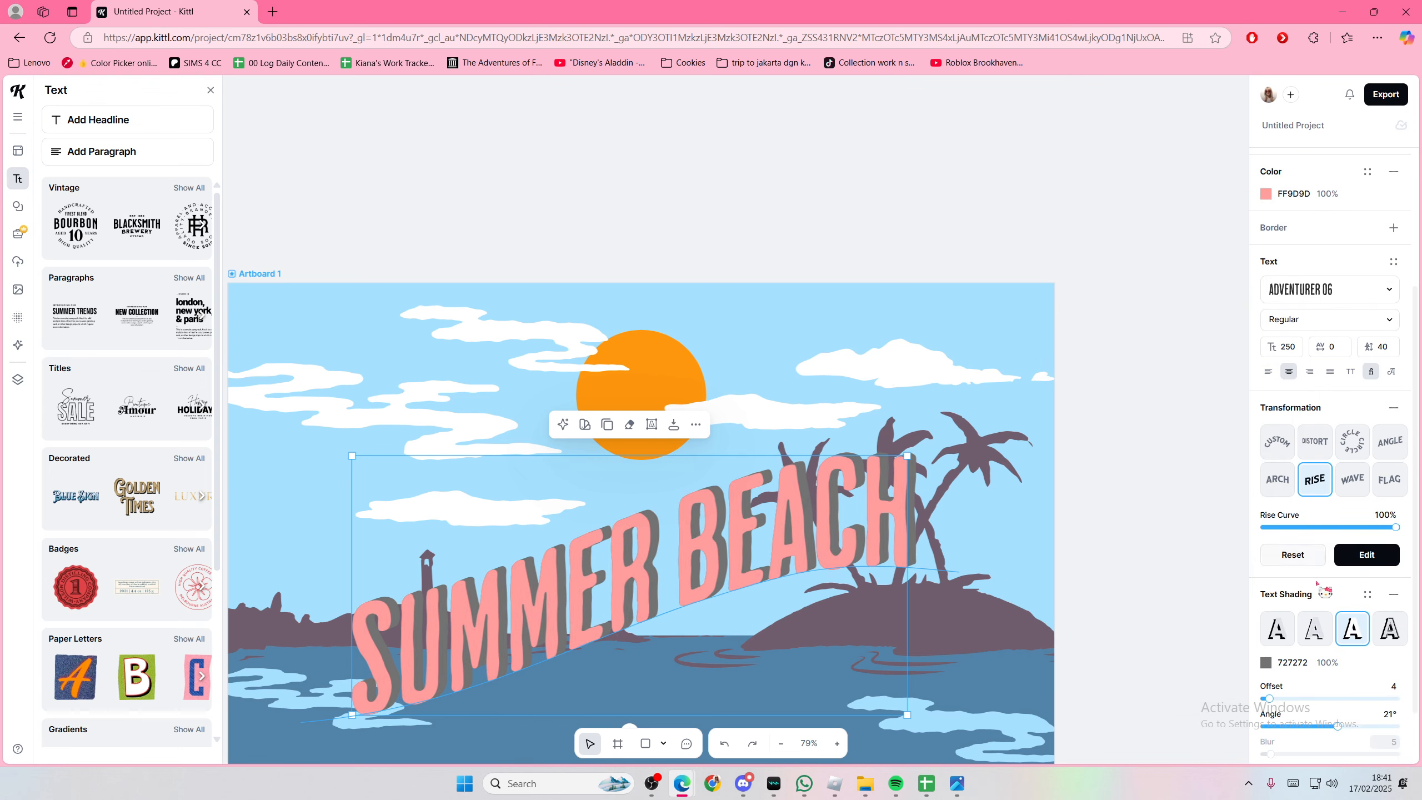
scroll(1320, 593, down, 1)
scroll(1324, 600, down, 1)
click(1294, 593)
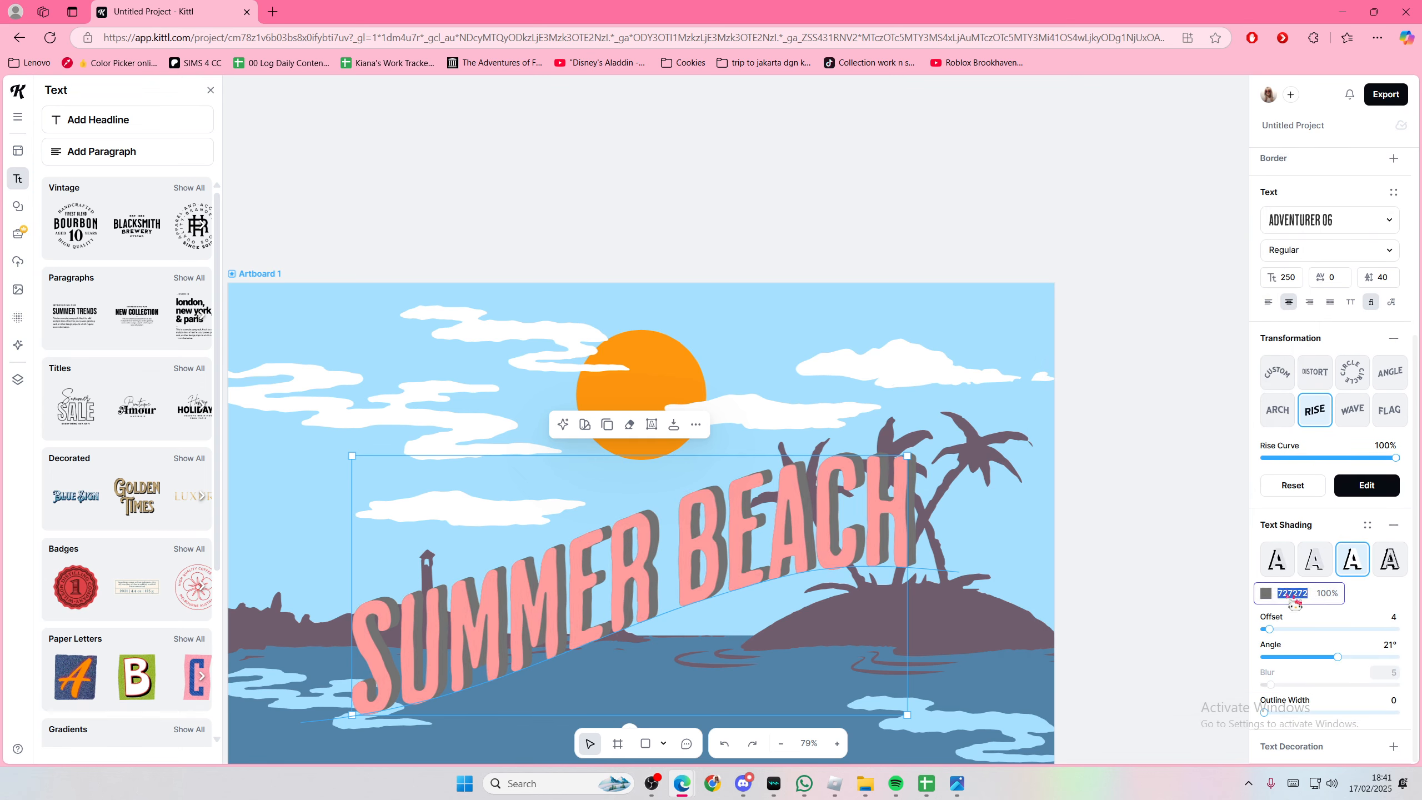
click(1266, 595)
click(1166, 627)
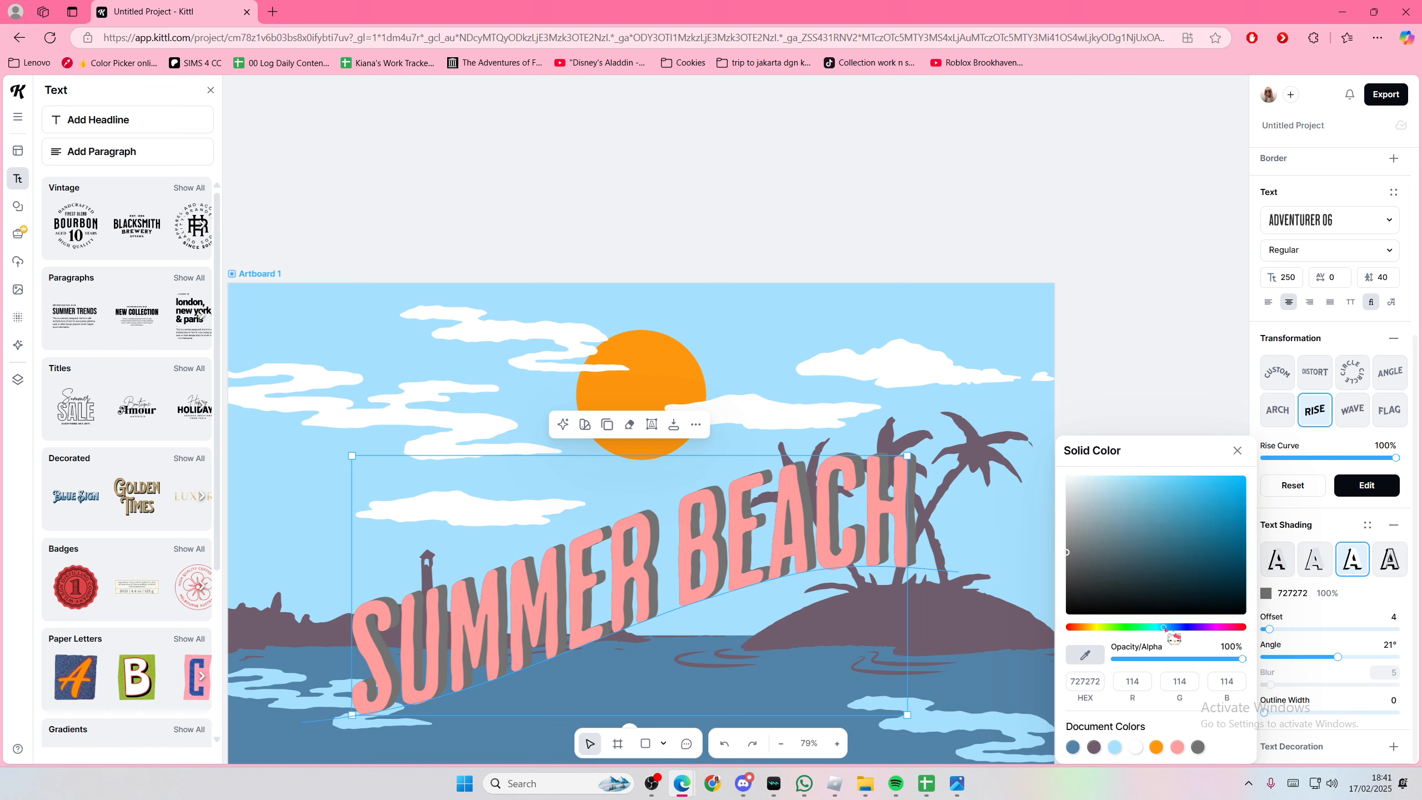
click(1135, 476)
click(1172, 627)
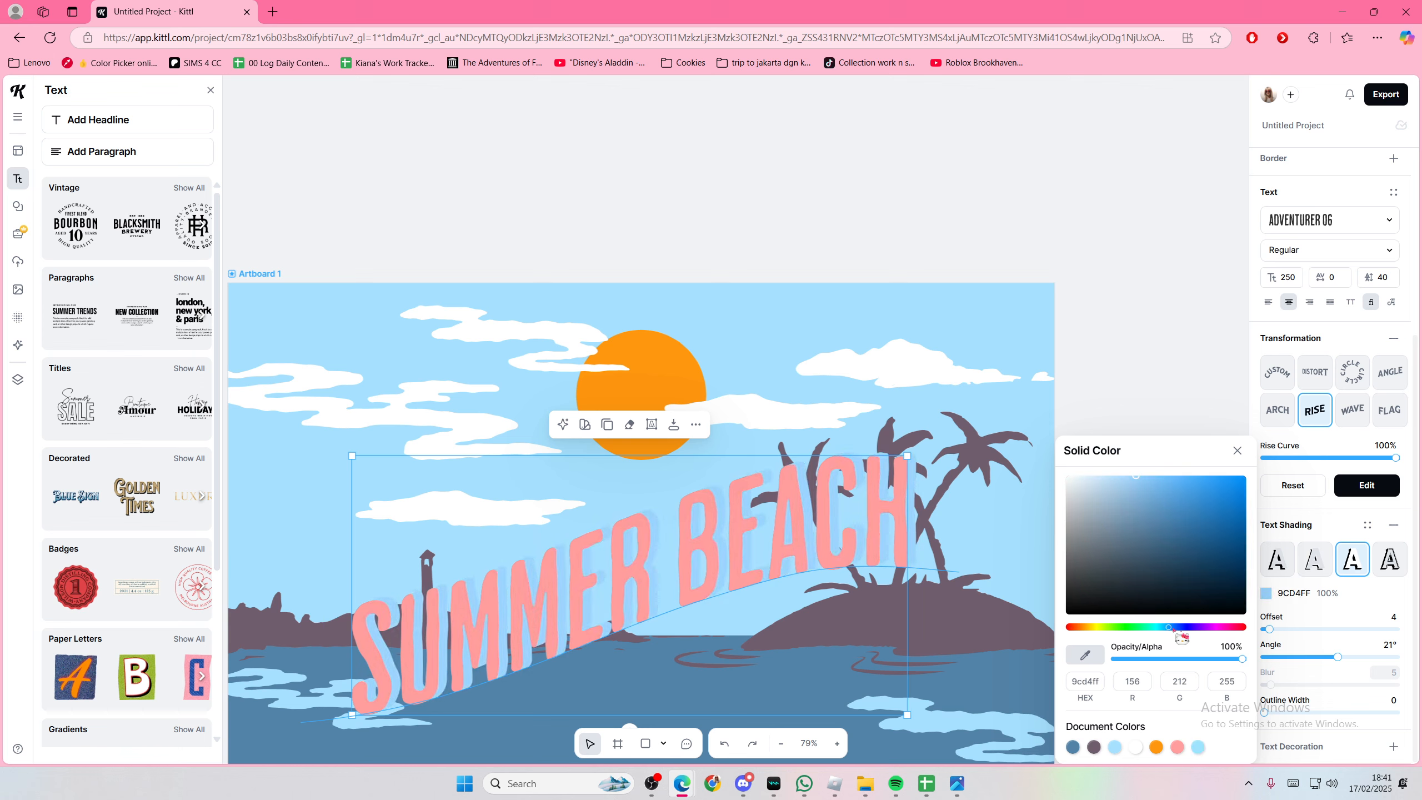
click(1177, 503)
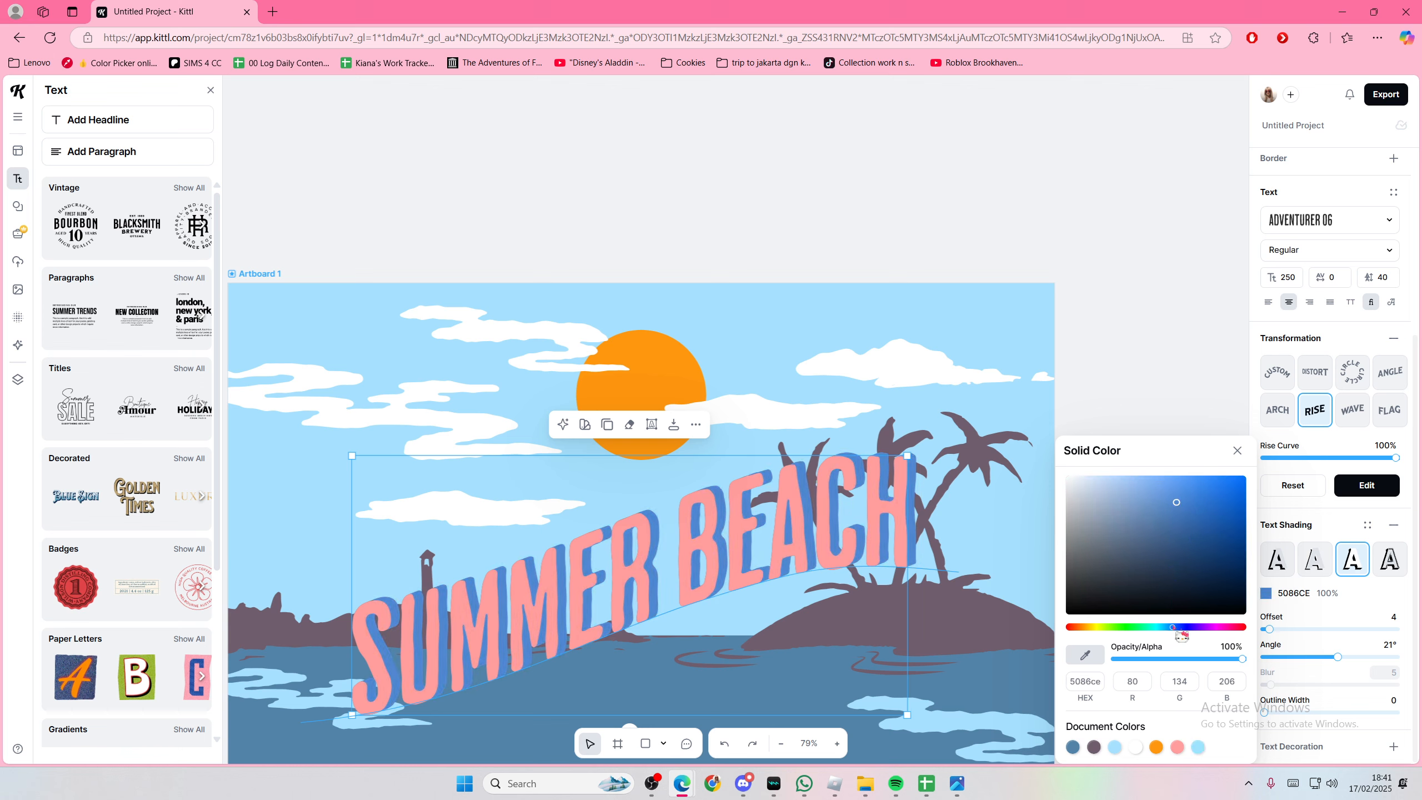
Step: Change the lettering's shading color to orange D97A3B
click(1144, 627)
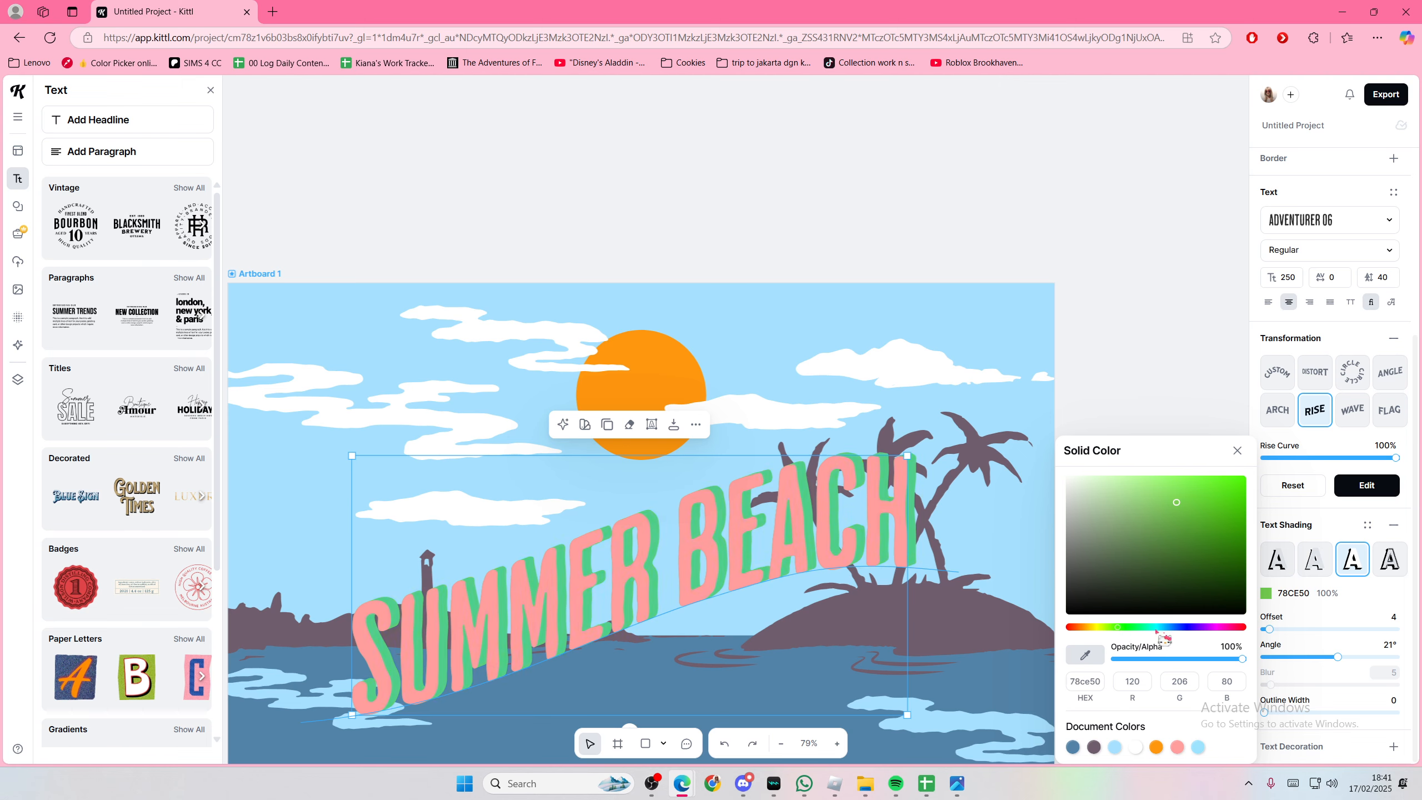
click(1097, 627)
click(1081, 627)
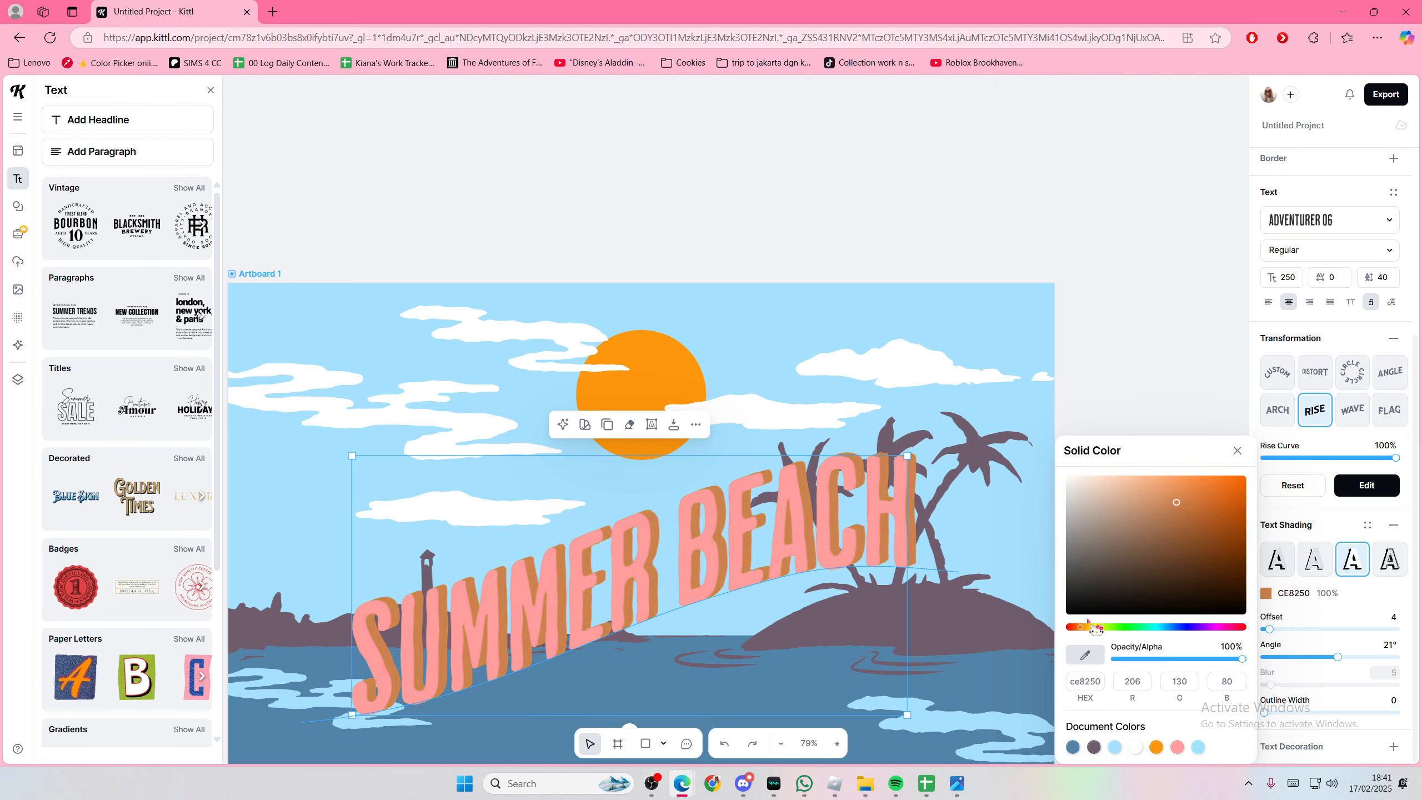
click(1191, 482)
click(1193, 484)
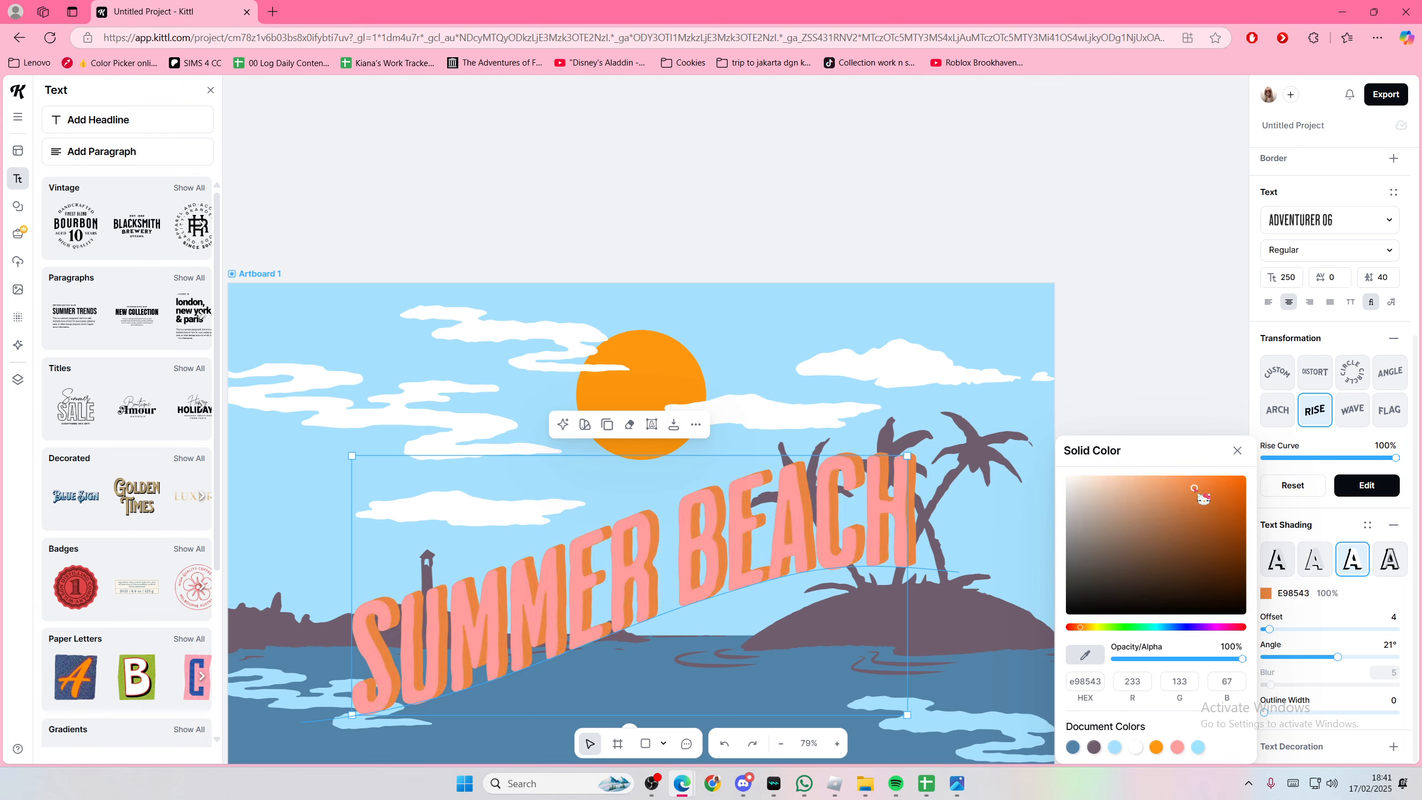
click(1196, 496)
click(1152, 407)
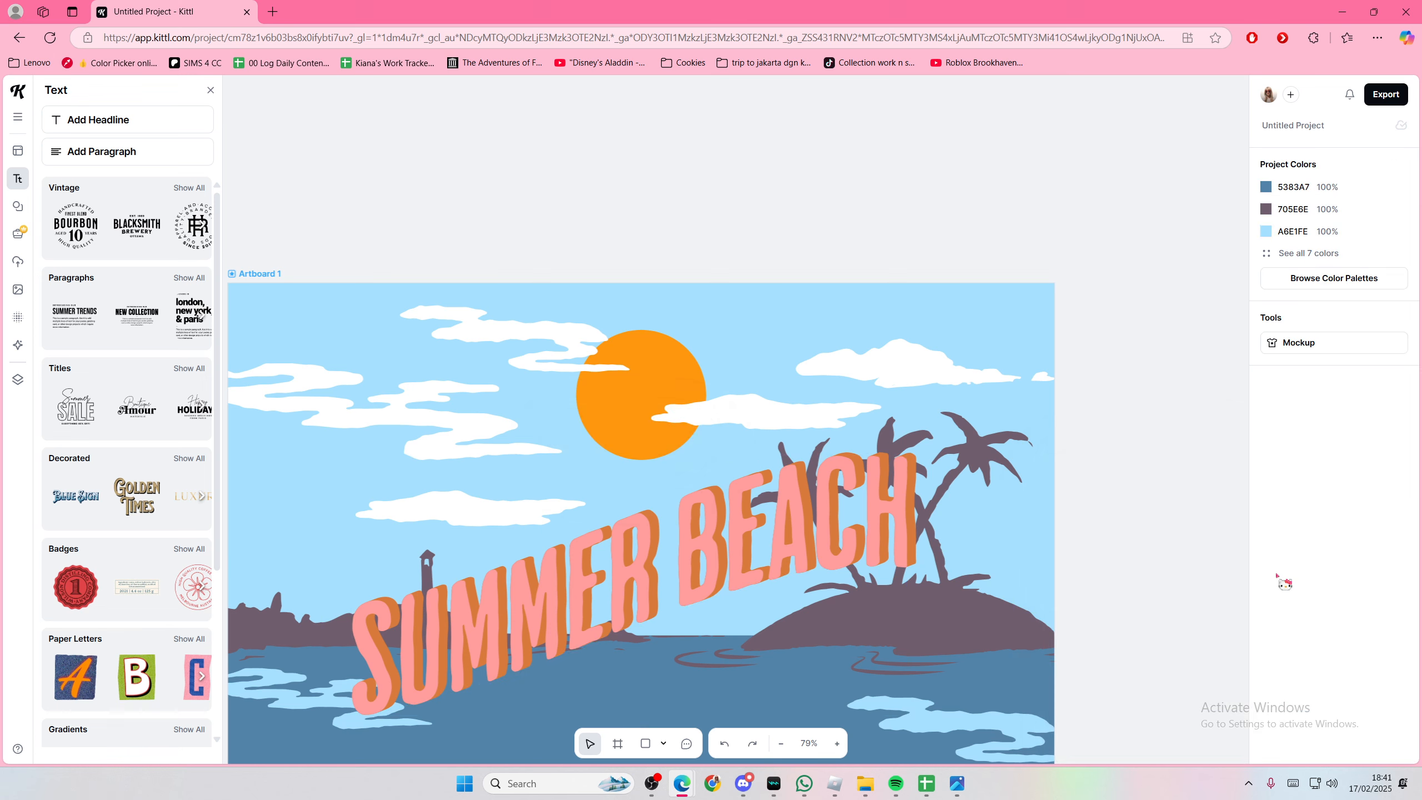
Step: Add a text decoration to the SUMMER BEACH lettering, using the style that fades from solid into horizontal stripes
click(865, 523)
scroll(1289, 551, down, 4)
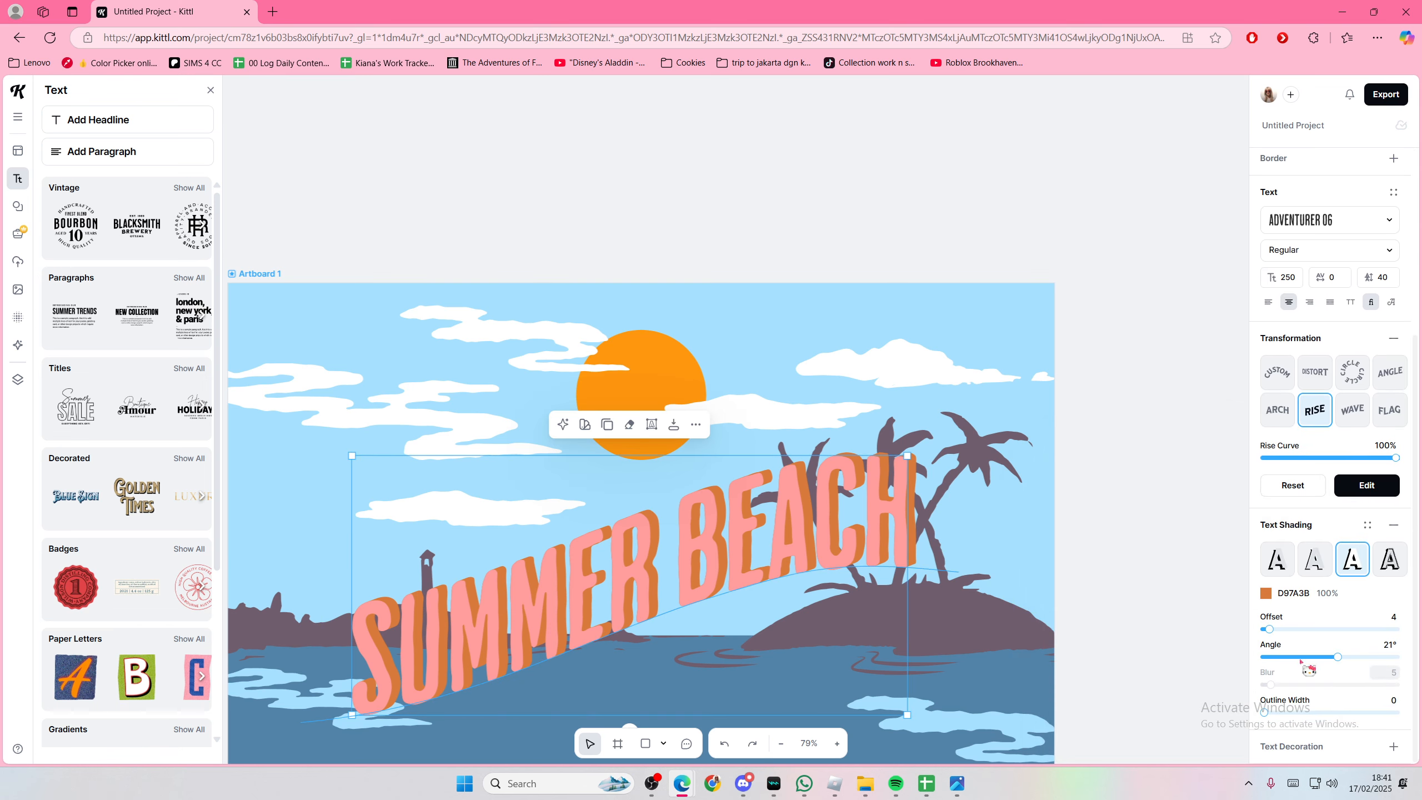
click(1299, 743)
scroll(1315, 708, down, 3)
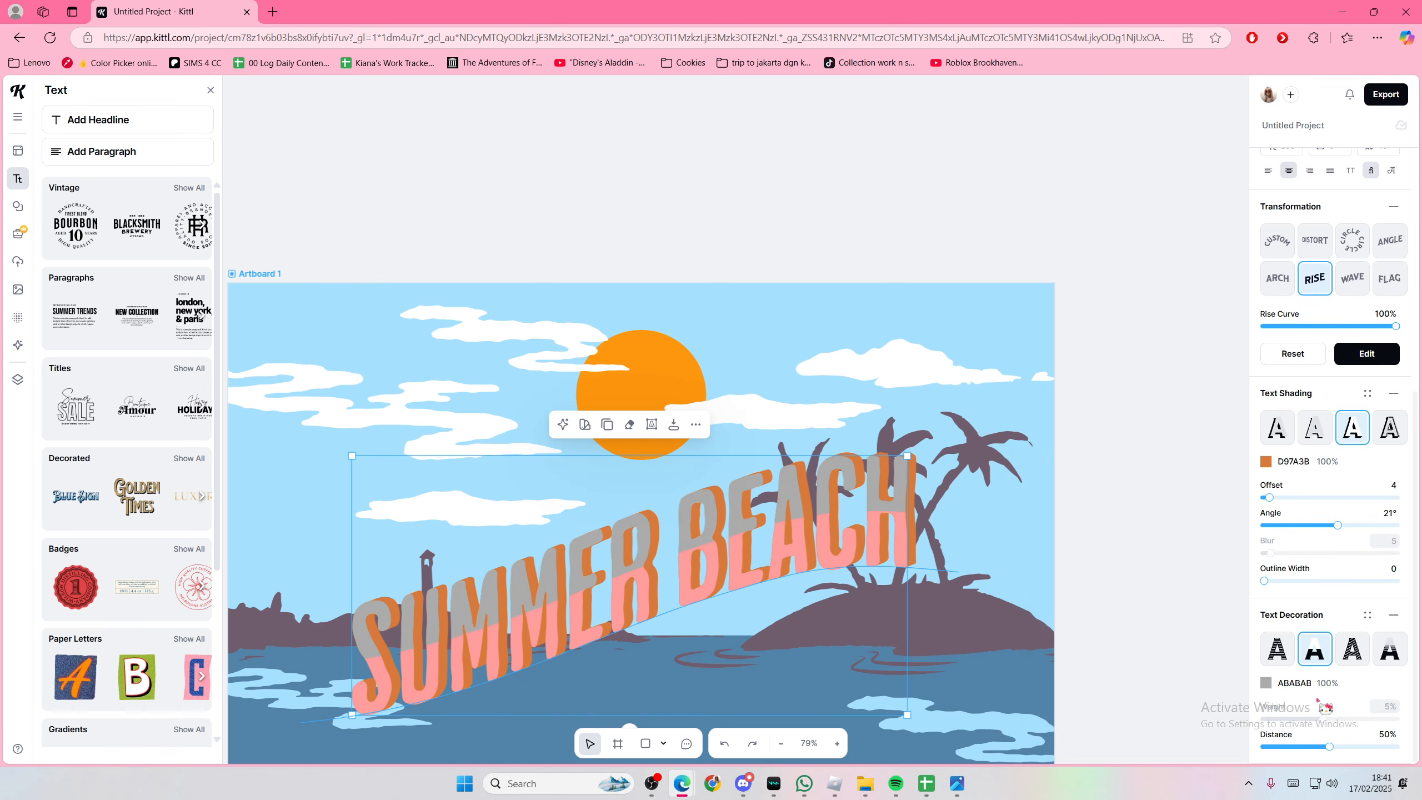
click(1398, 656)
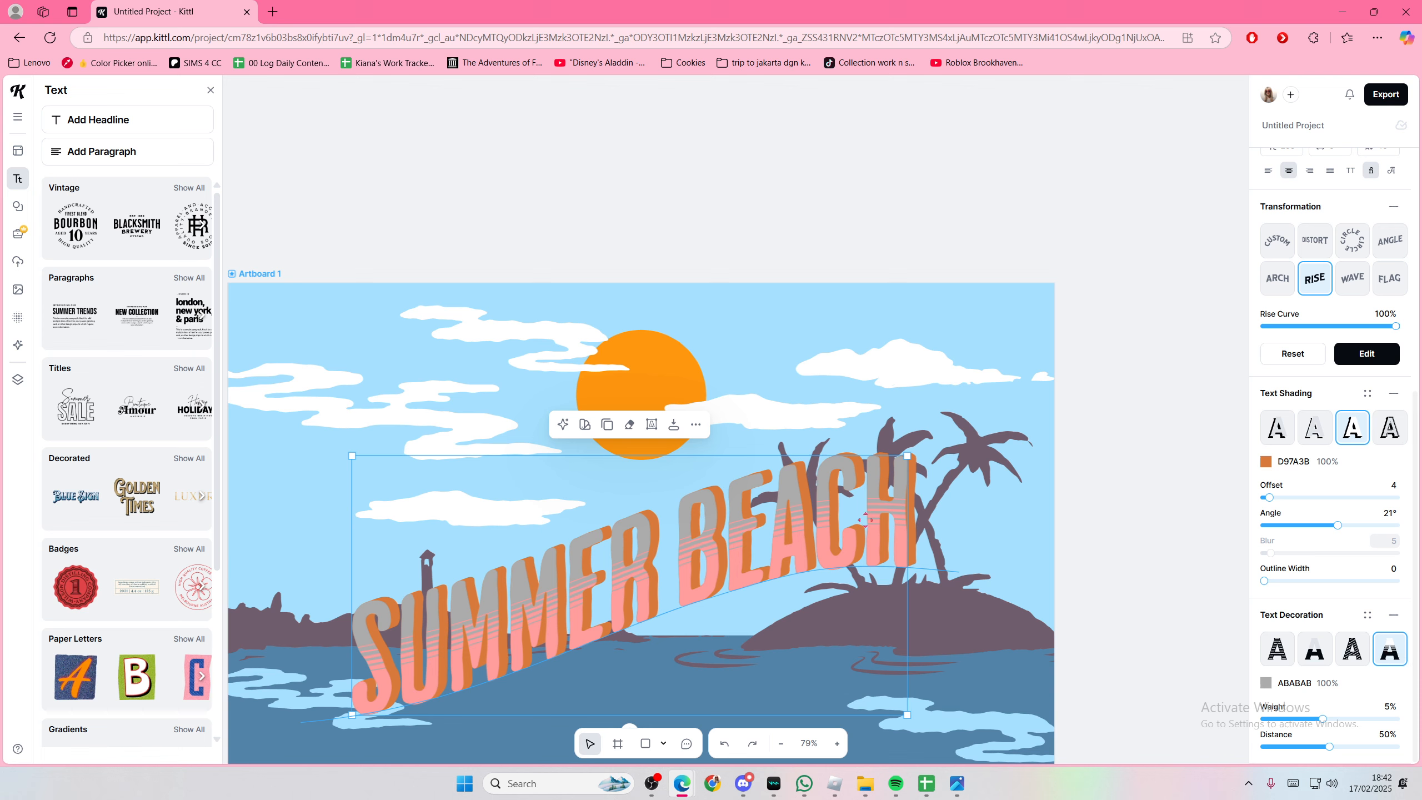
Step: Set the striped text decoration's color to bright yellow
click(1266, 683)
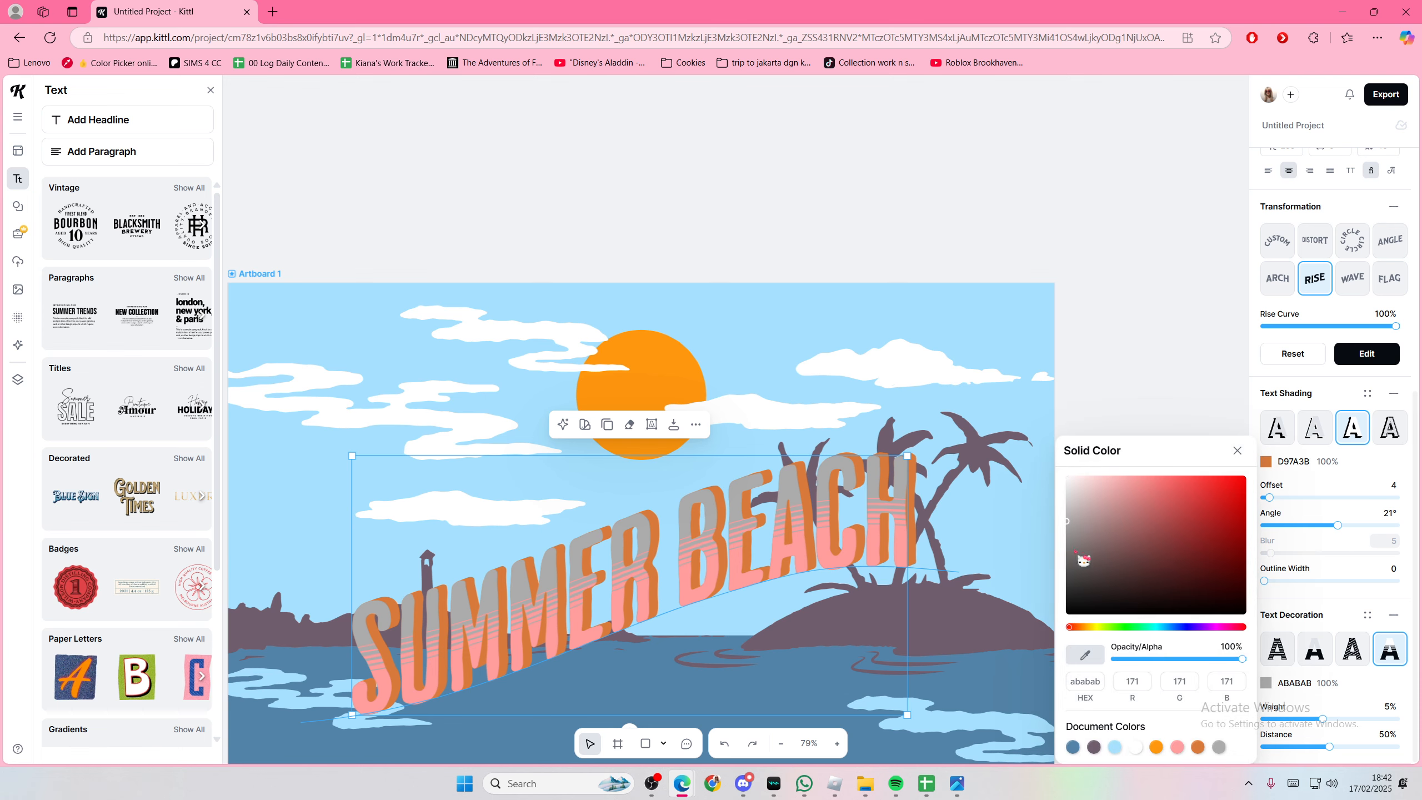
click(1097, 627)
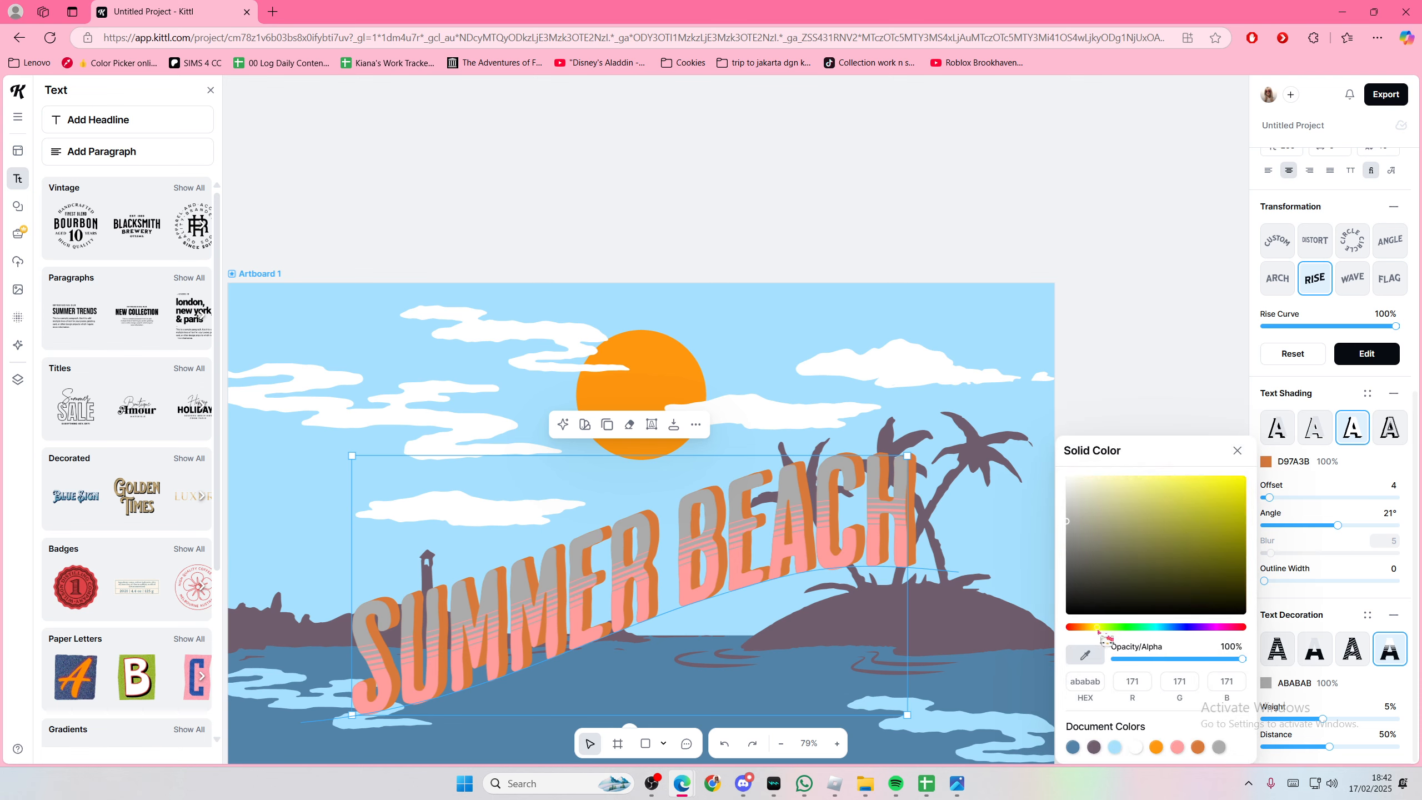
click(1184, 476)
click(1182, 430)
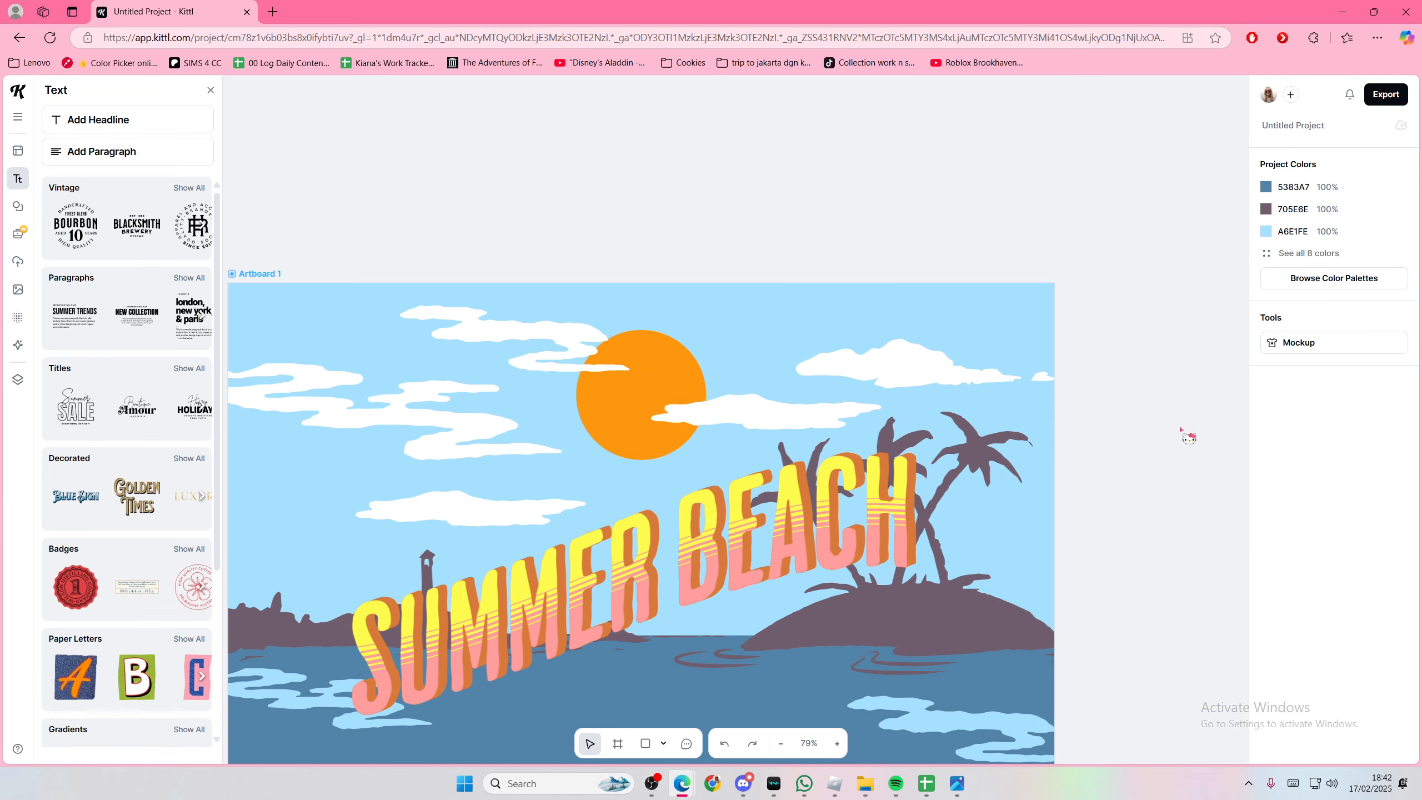
Step: Enlarge the SUMMER BEACH lettering to about 1092 × 510 px and reposition it across the middle of the artboard
scroll(1051, 587, down, 5)
scroll(951, 504, up, 2)
click(743, 413)
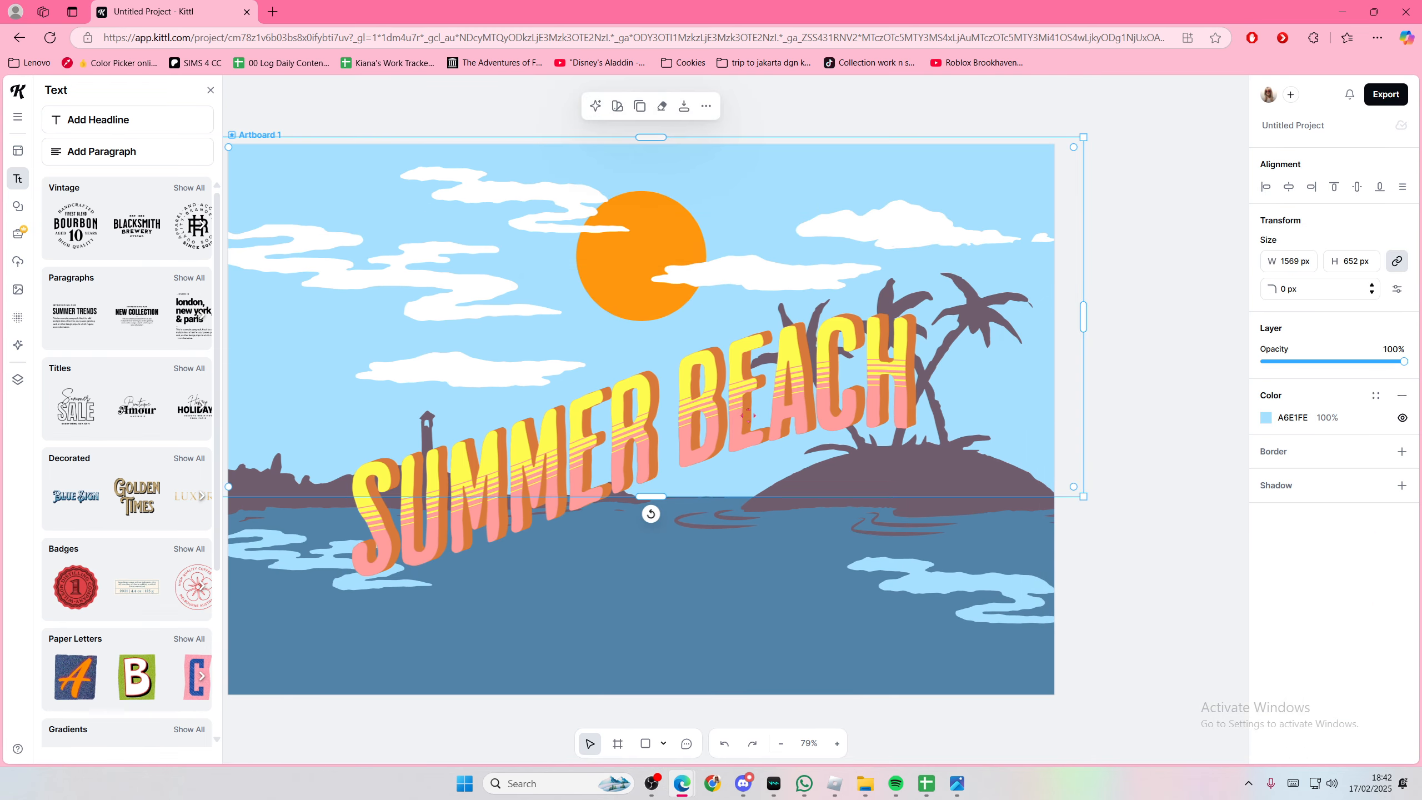
click(1113, 462)
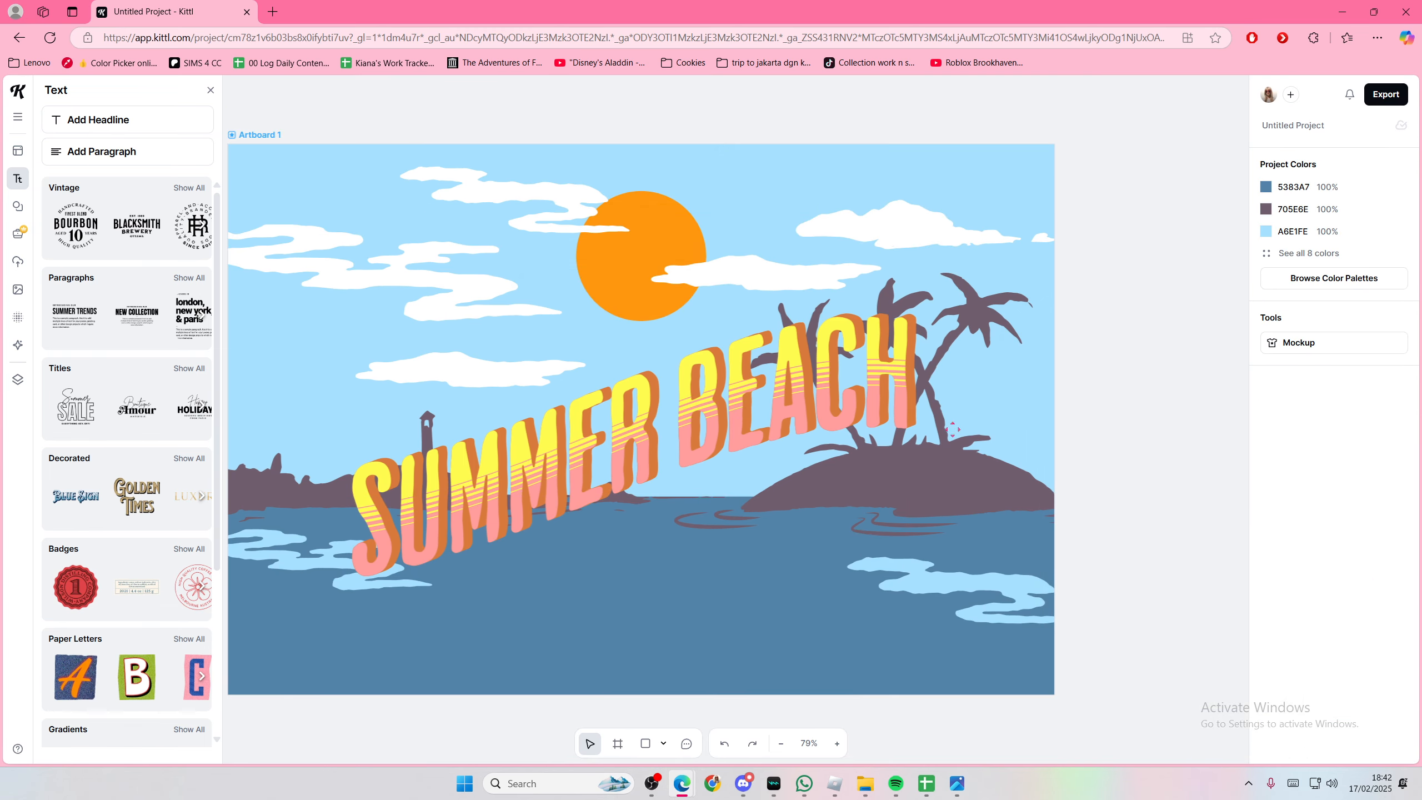
click(892, 424)
drag(892, 424, 879, 421)
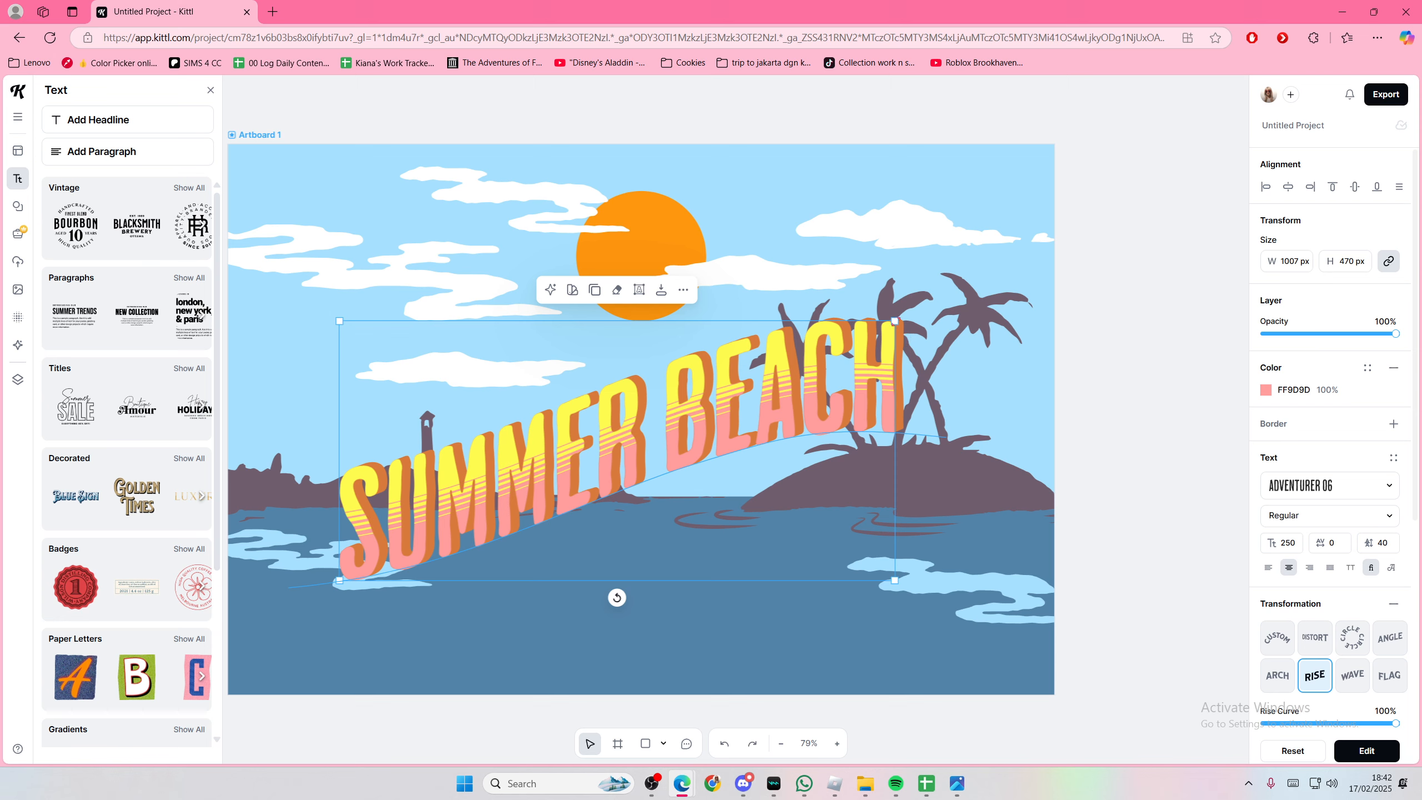
drag(896, 321, 942, 298)
drag(920, 356, 910, 356)
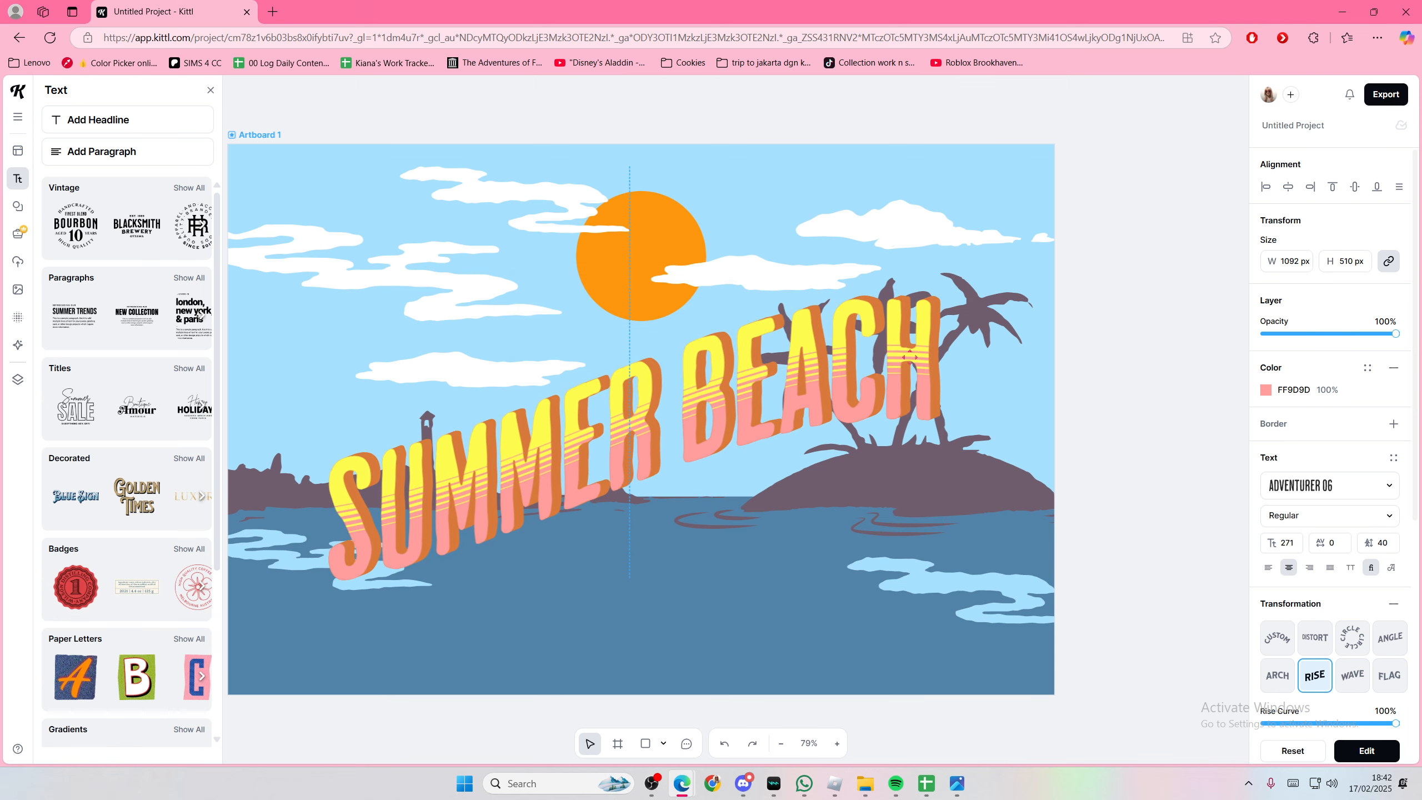
click(1010, 370)
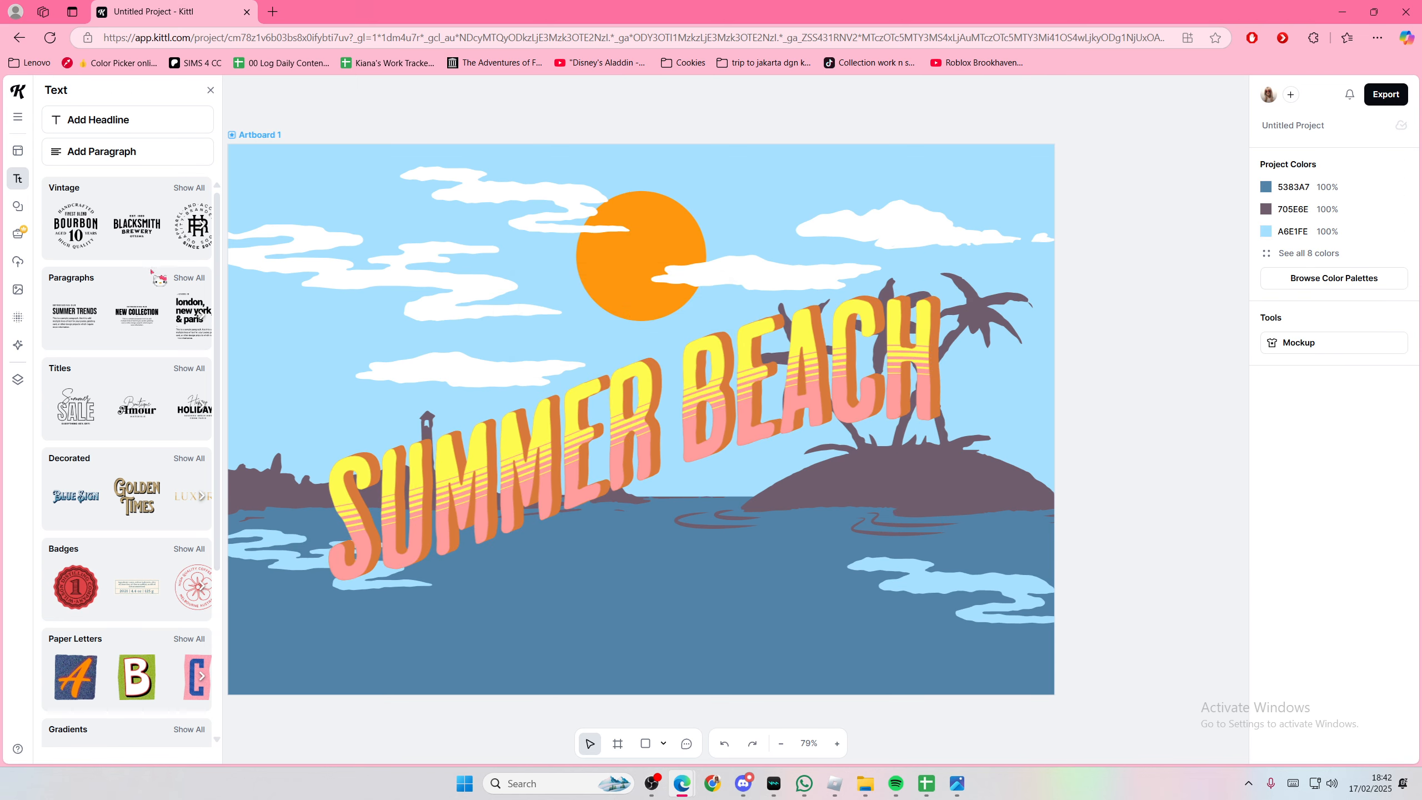
Step: Add a headline reading GREETINGS and FROM on two lines
click(115, 123)
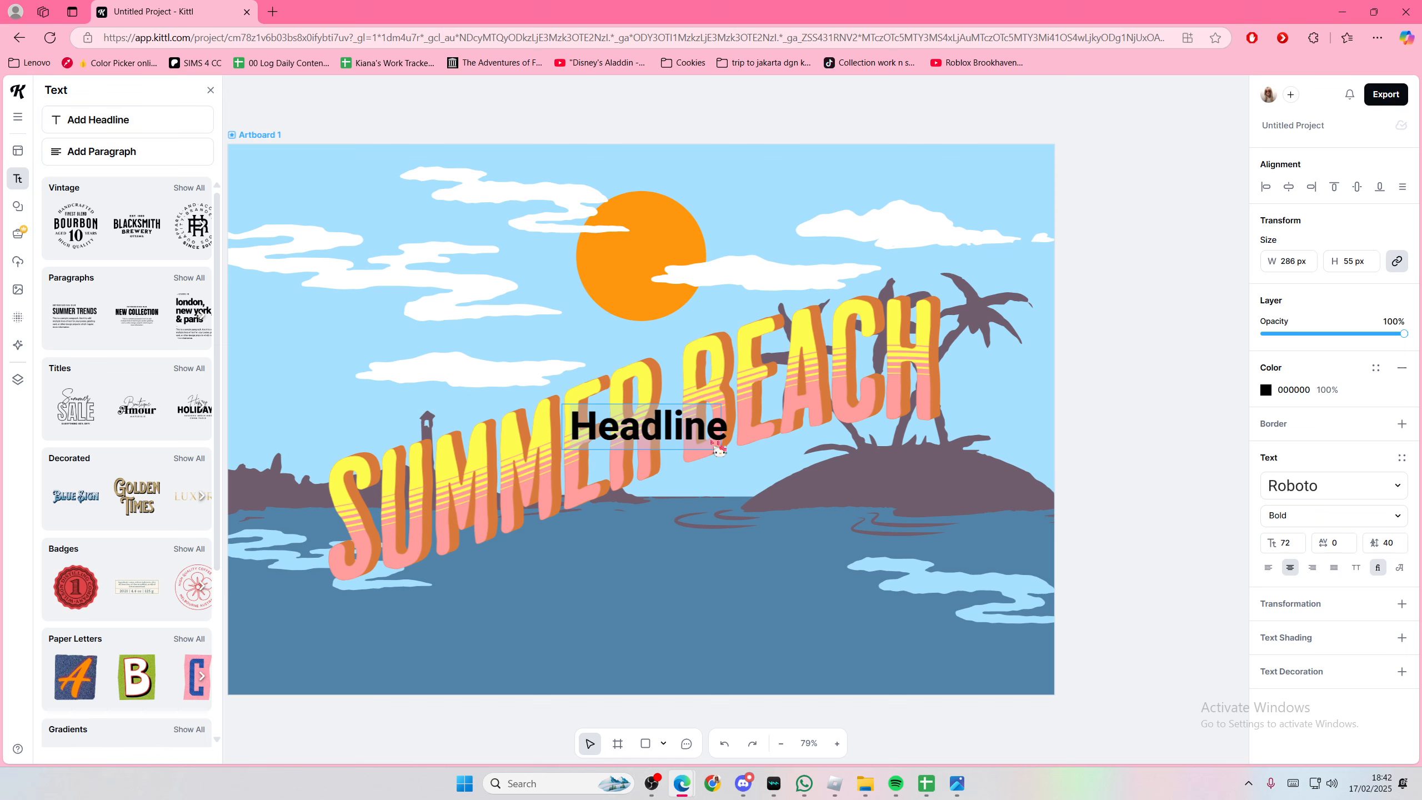
double_click(712, 440)
text(GREET)
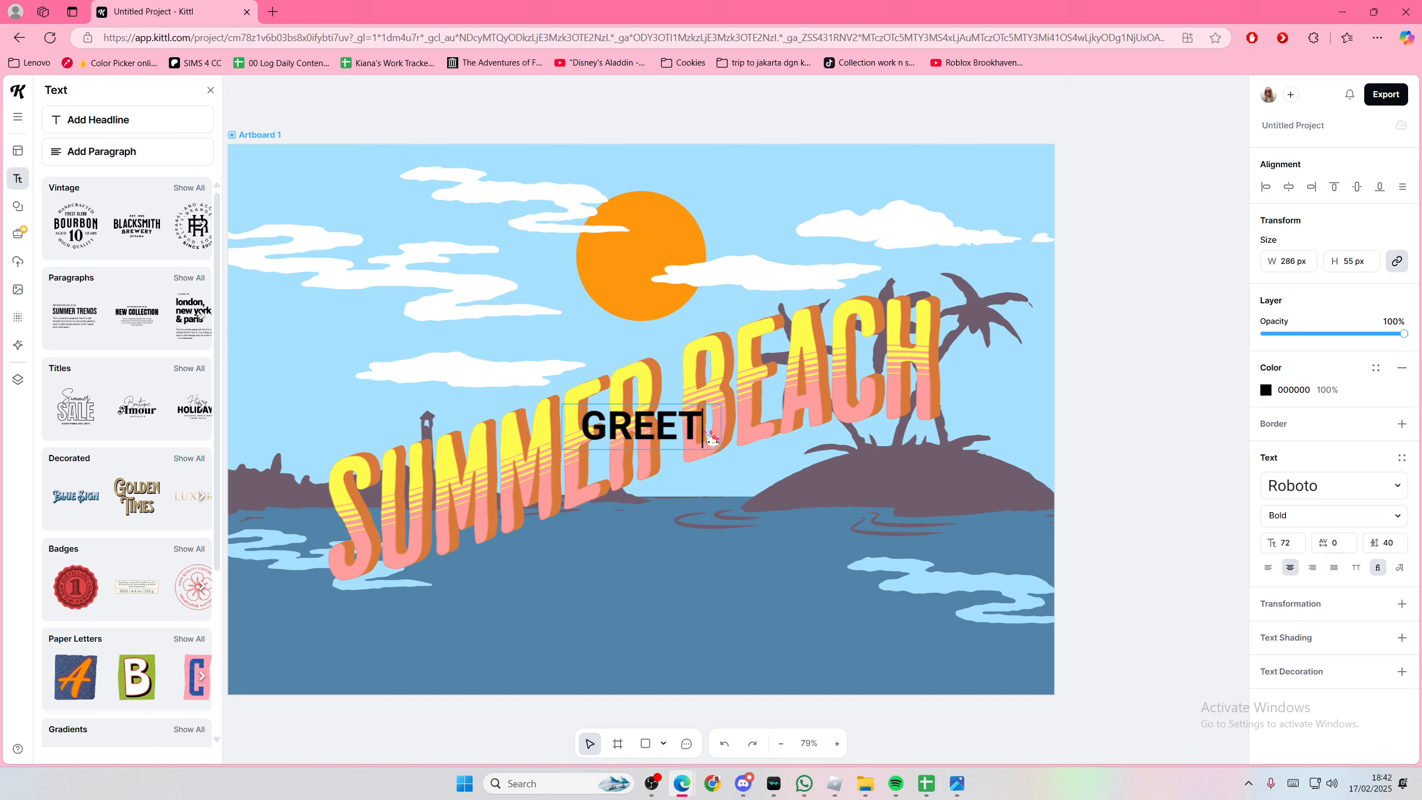
text(INGS)
key(Return)
text(FROM)
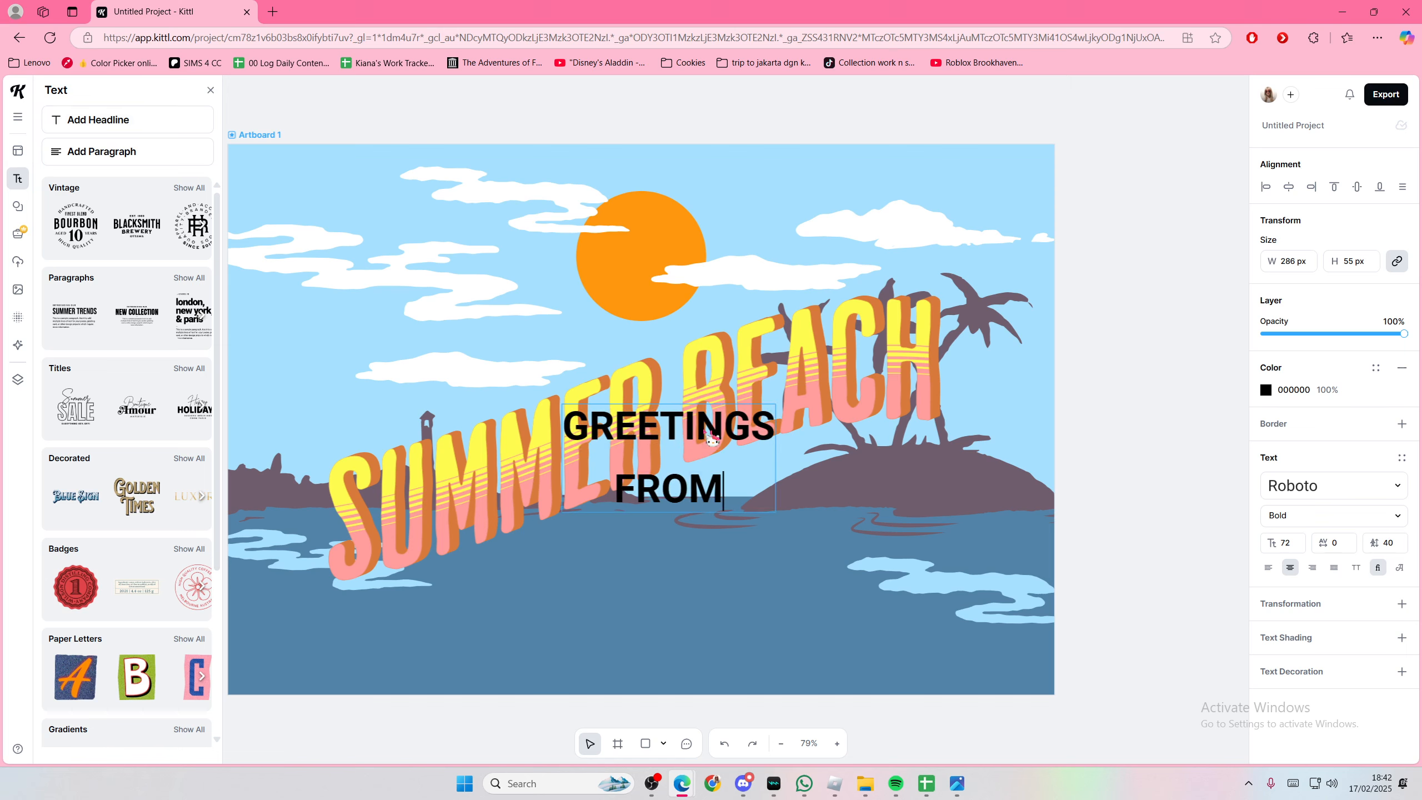
Step: Try the Acro Script typeface on the GREETINGS FROM headline, and settle on Adventurer 02
key(ctrl+a)
click(1338, 485)
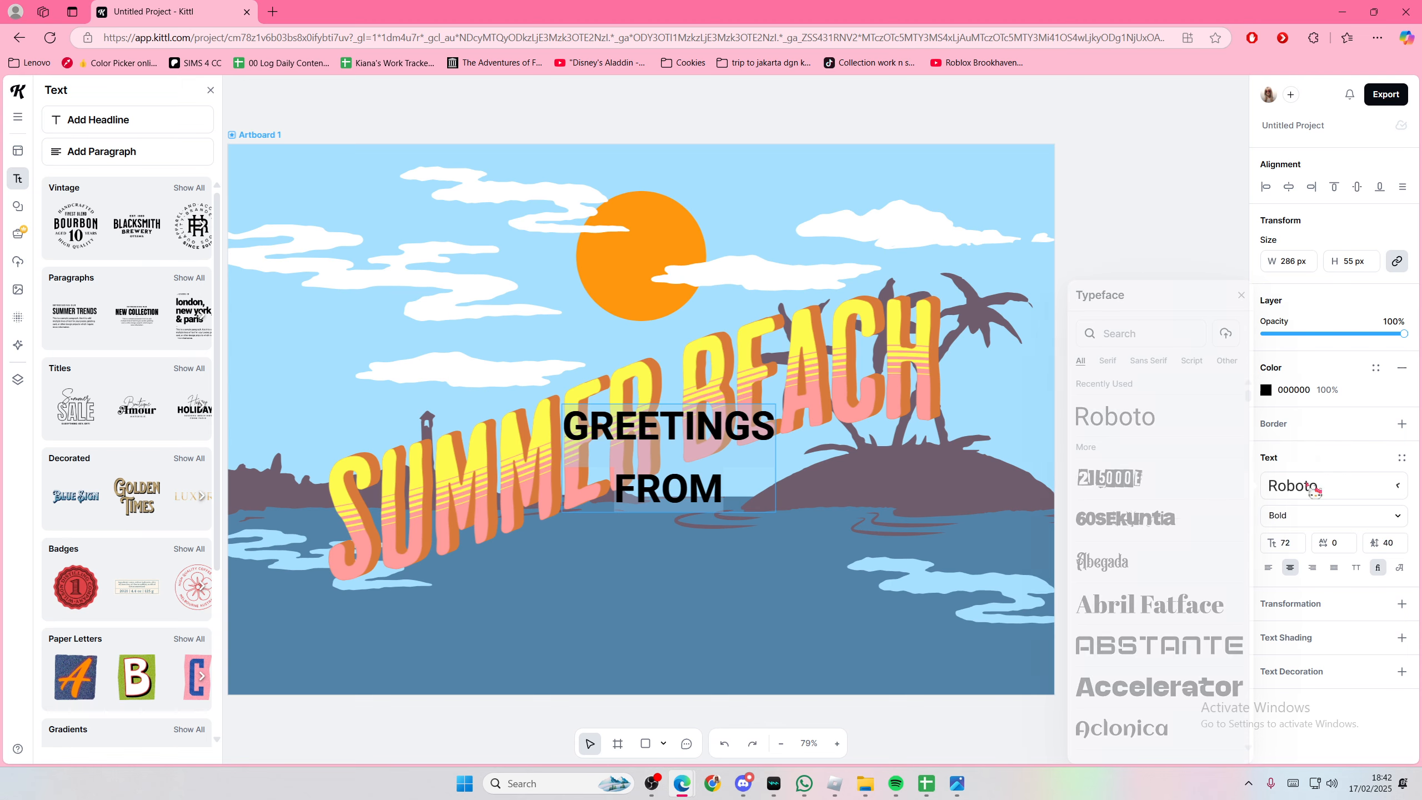
scroll(1181, 596, down, 3)
click(1167, 607)
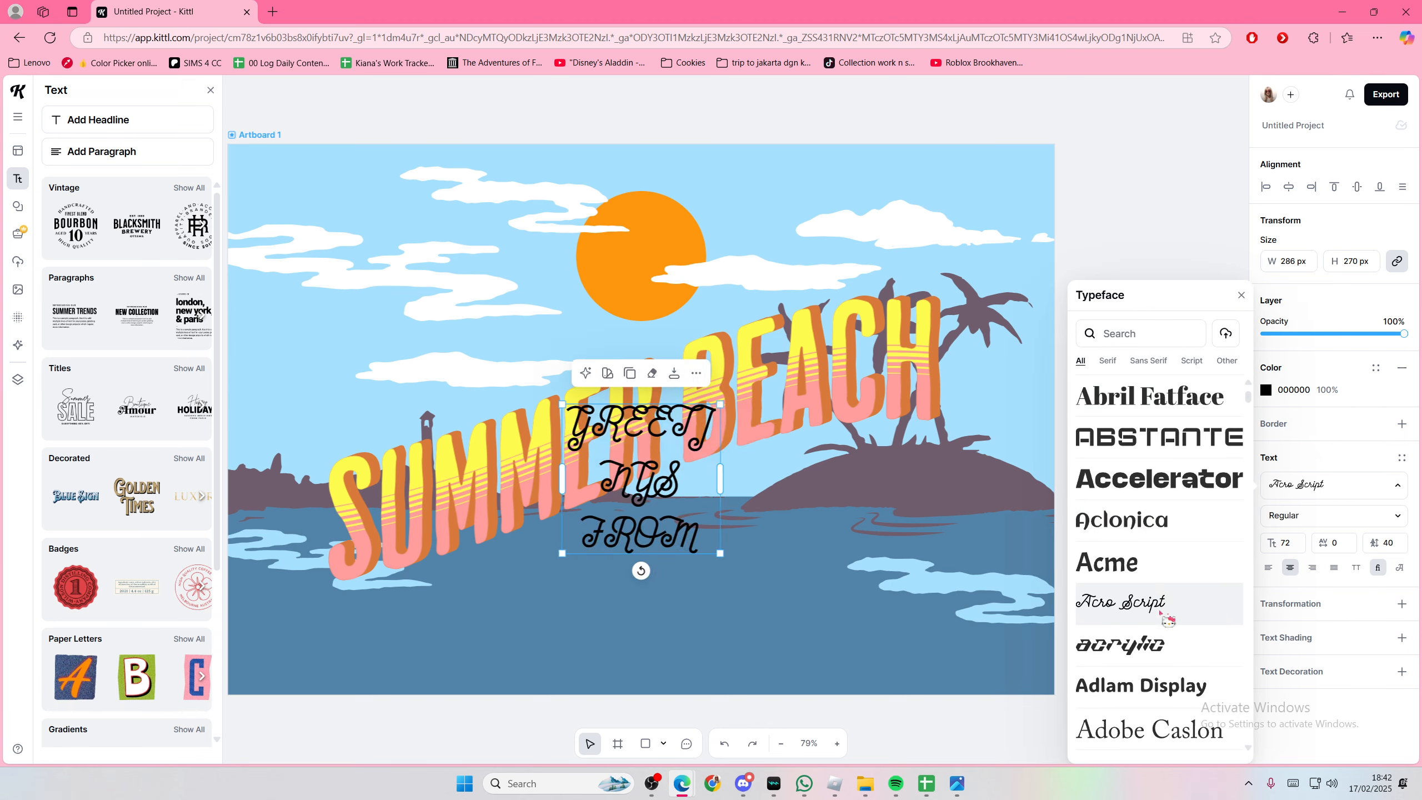
scroll(1120, 661, down, 5)
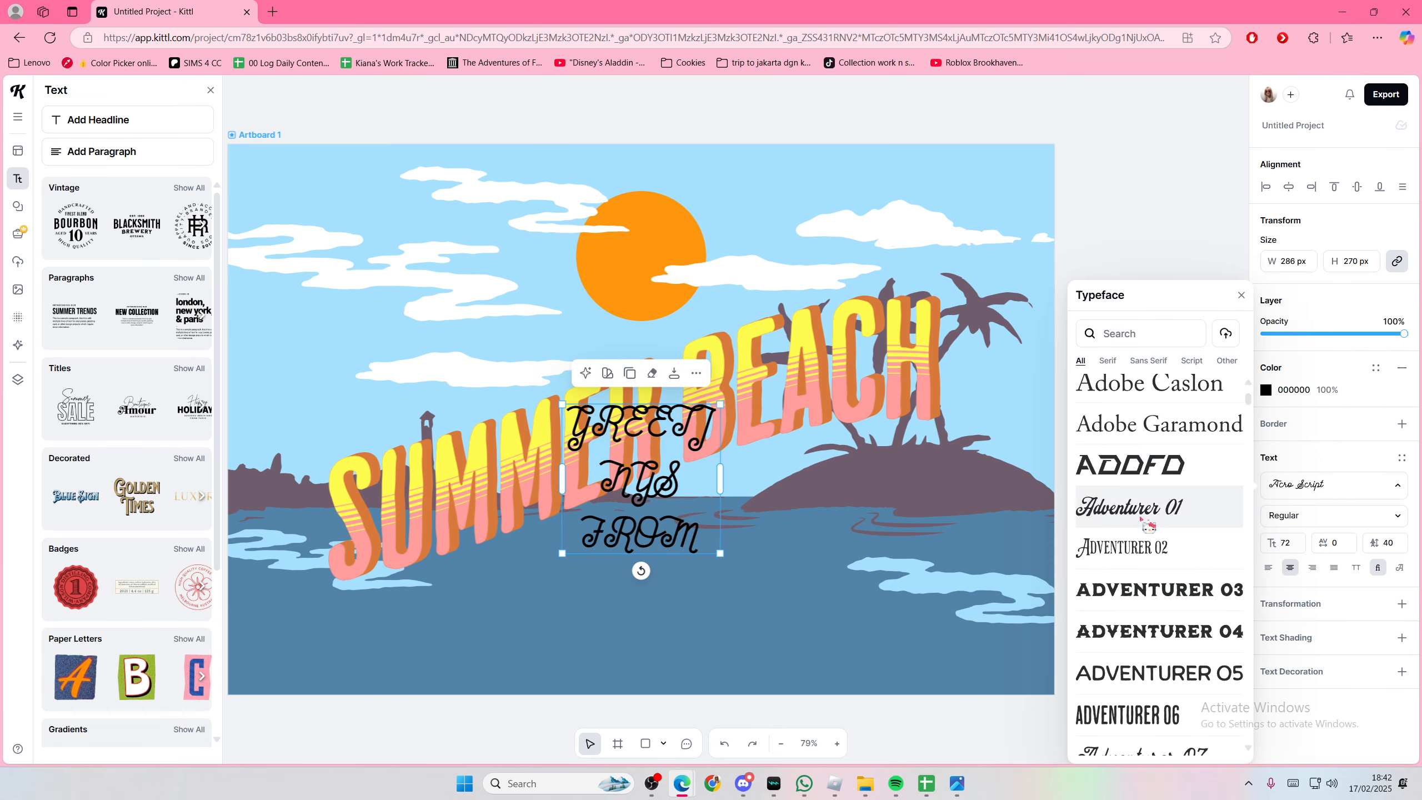
click(1149, 522)
click(1148, 547)
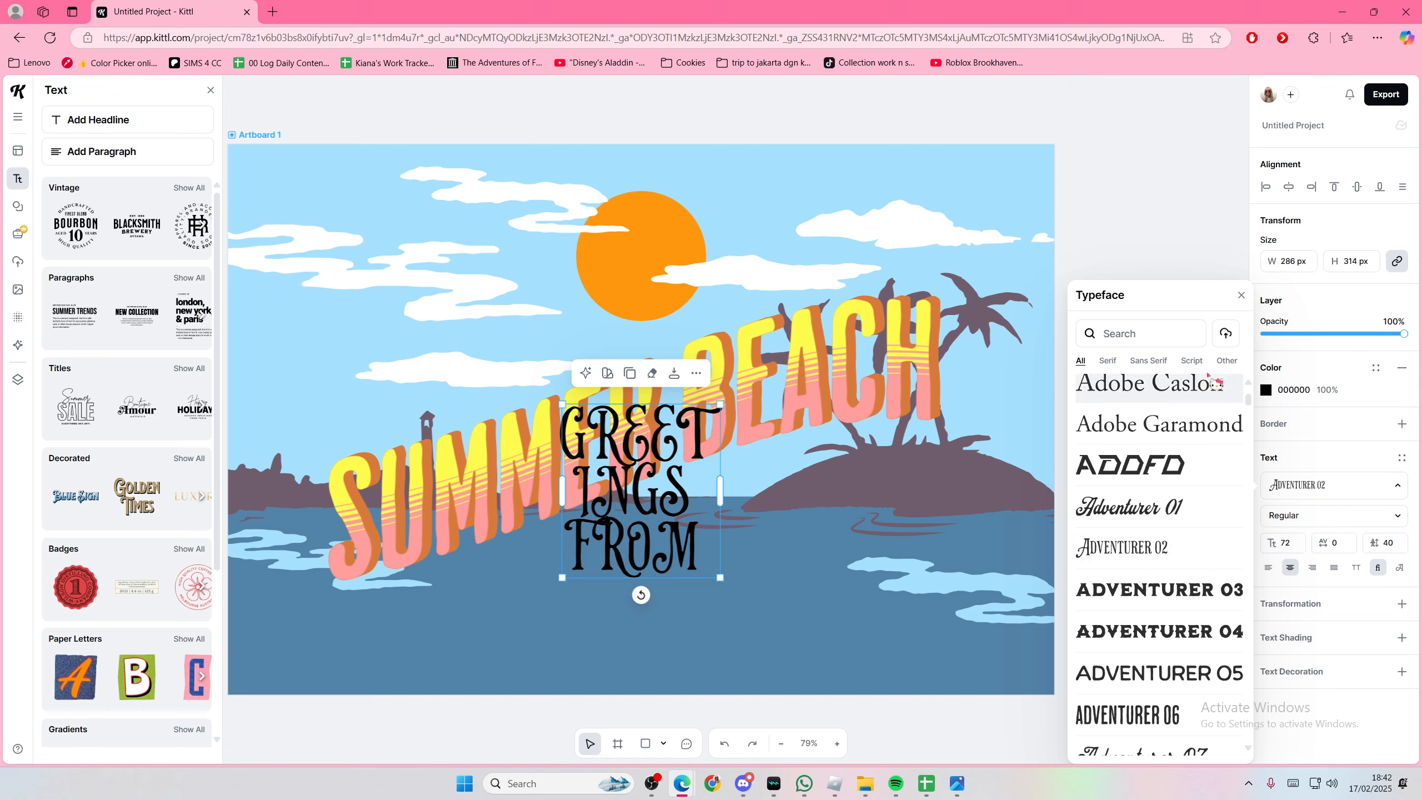
Step: Retype the headline in mixed case as Greetings and From on two lines
double_click(644, 451)
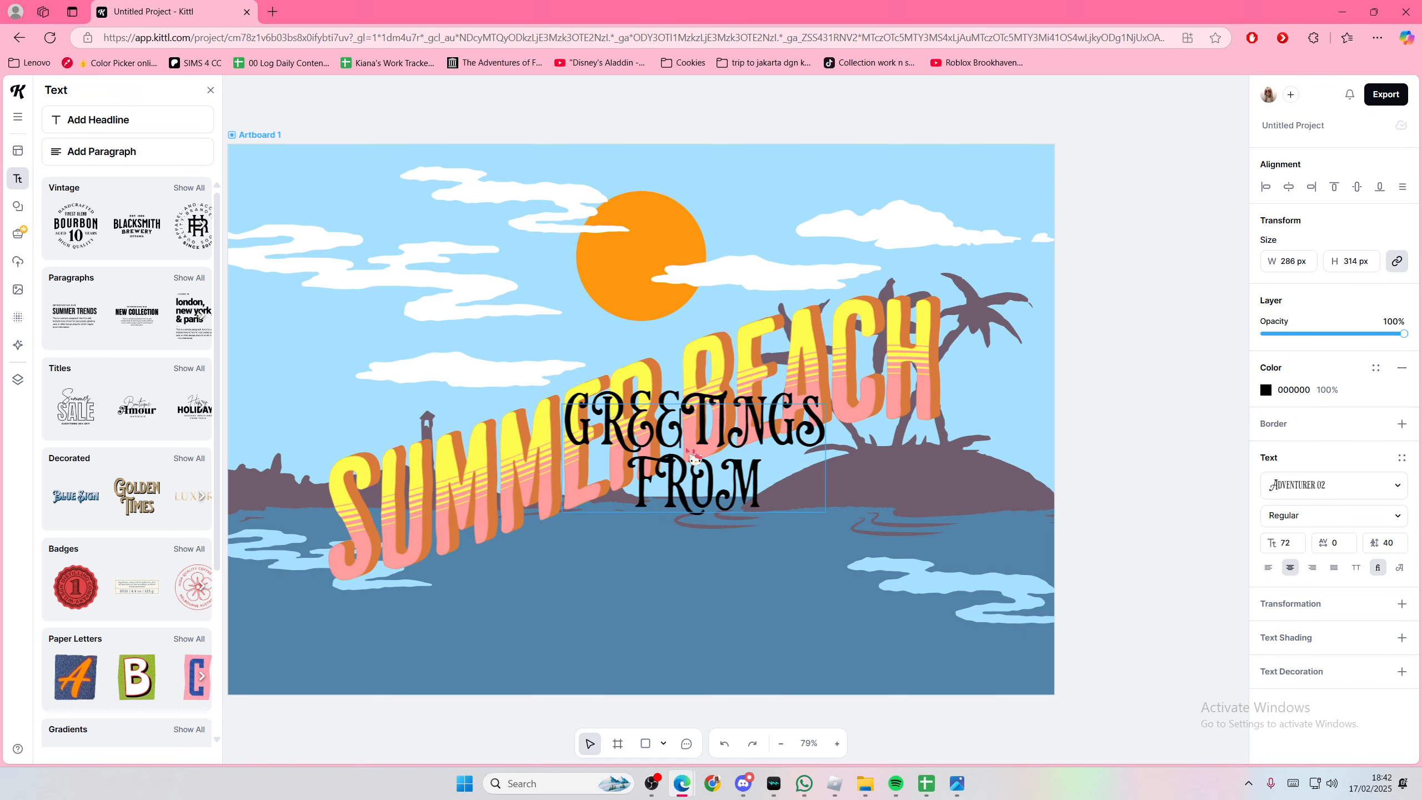
text(Greetings)
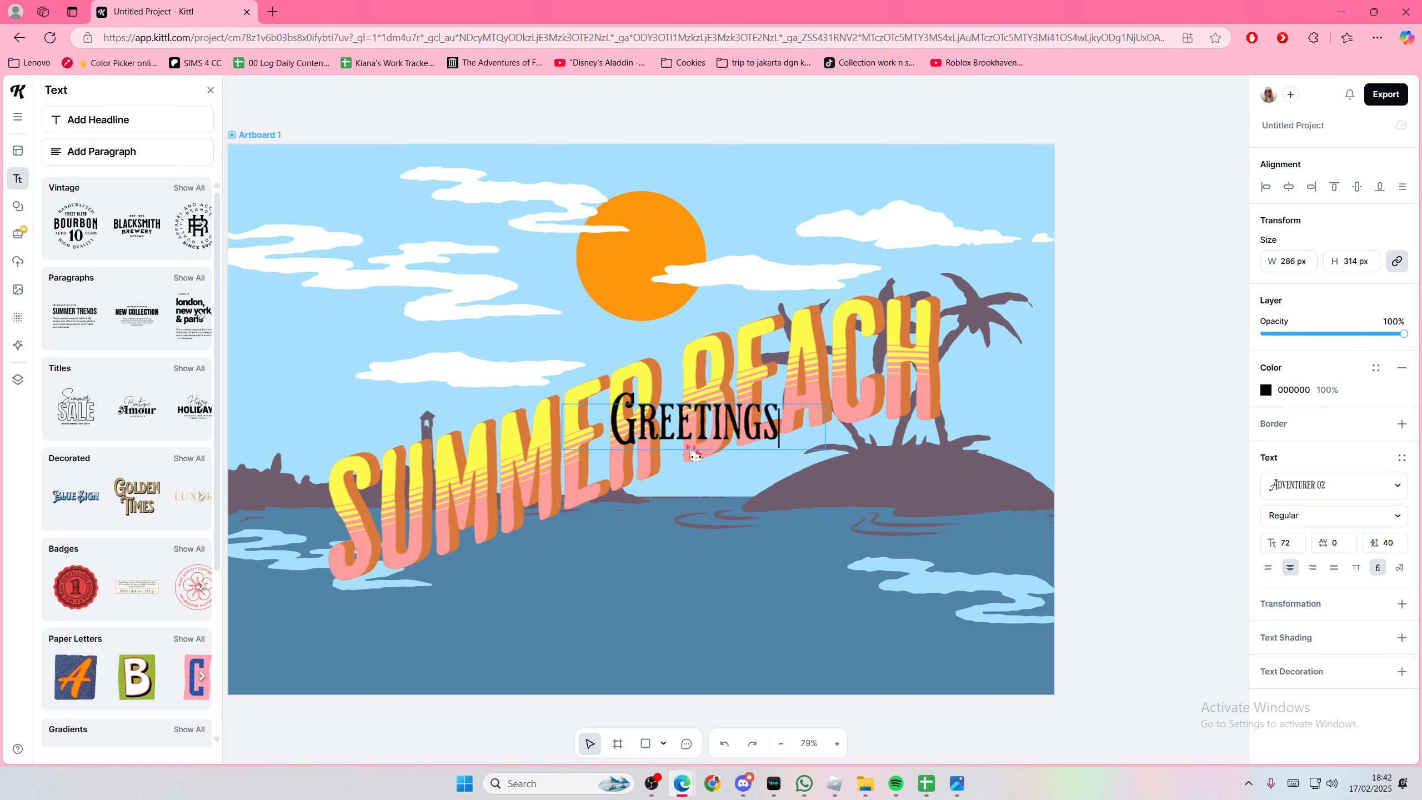
key(Return)
text(From)
Step: Try the catchwords typeface, Adventurer 07 and Agenda King on the Greetings From headline
key(ctrl+a)
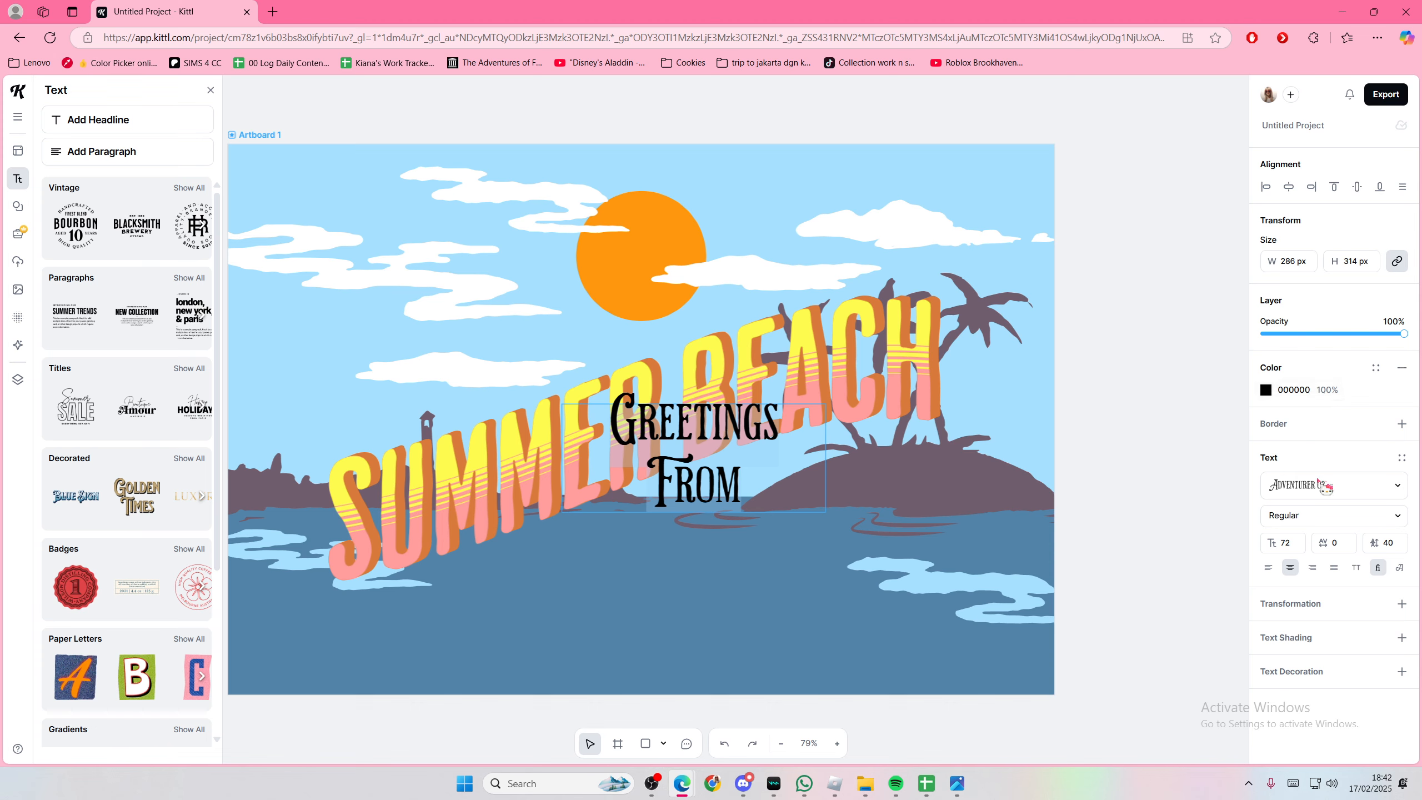
click(1323, 485)
scroll(1210, 570, down, 5)
click(1181, 526)
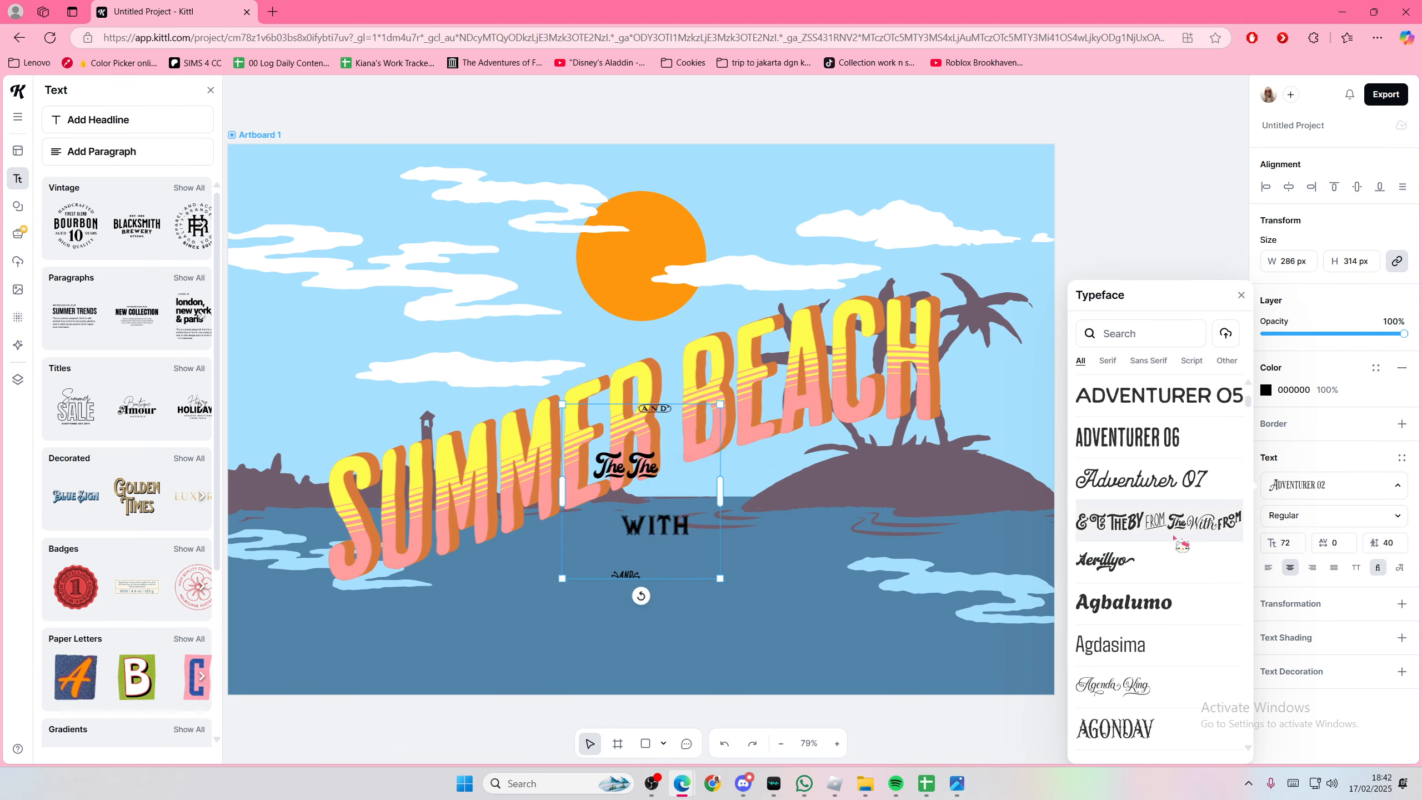
click(1180, 496)
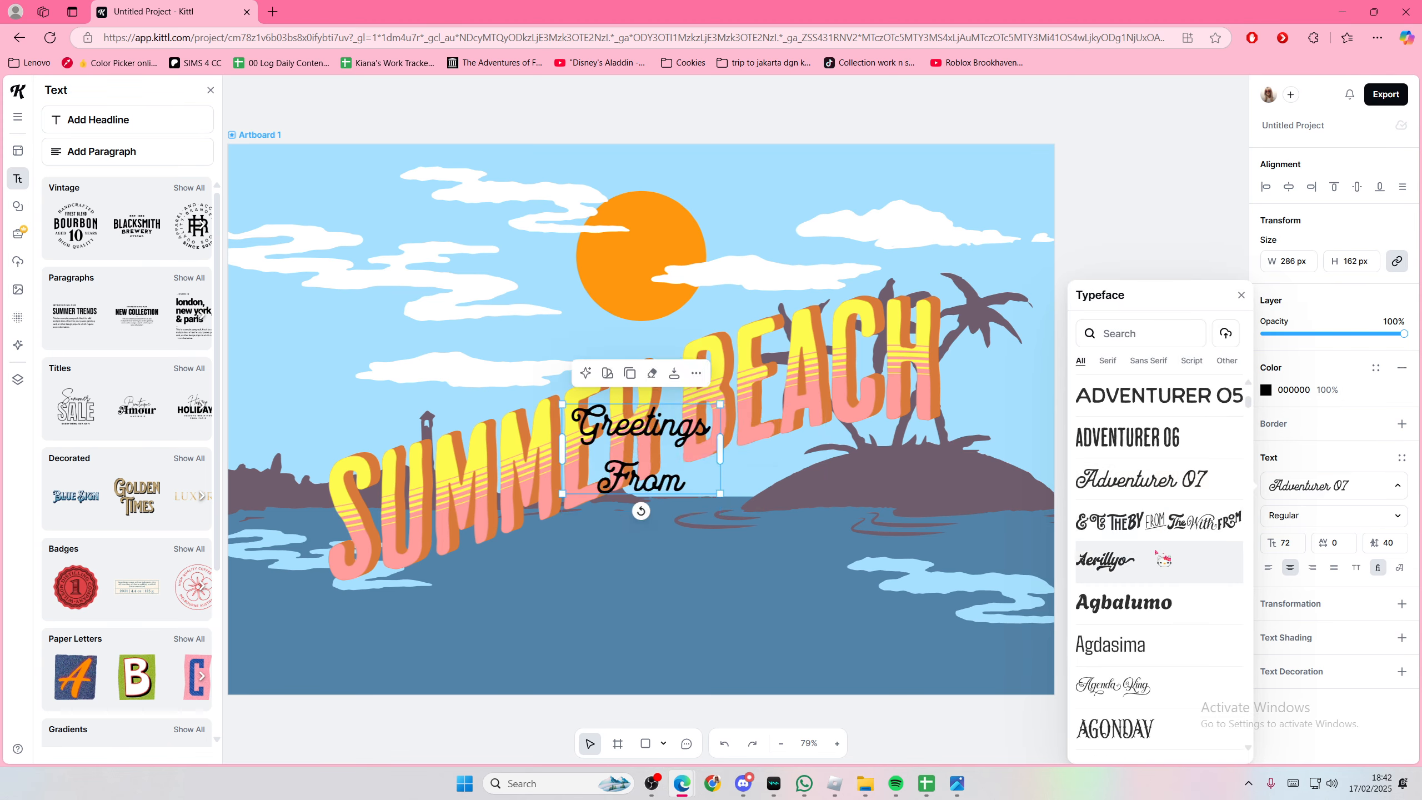
scroll(1163, 560, down, 2)
click(1161, 610)
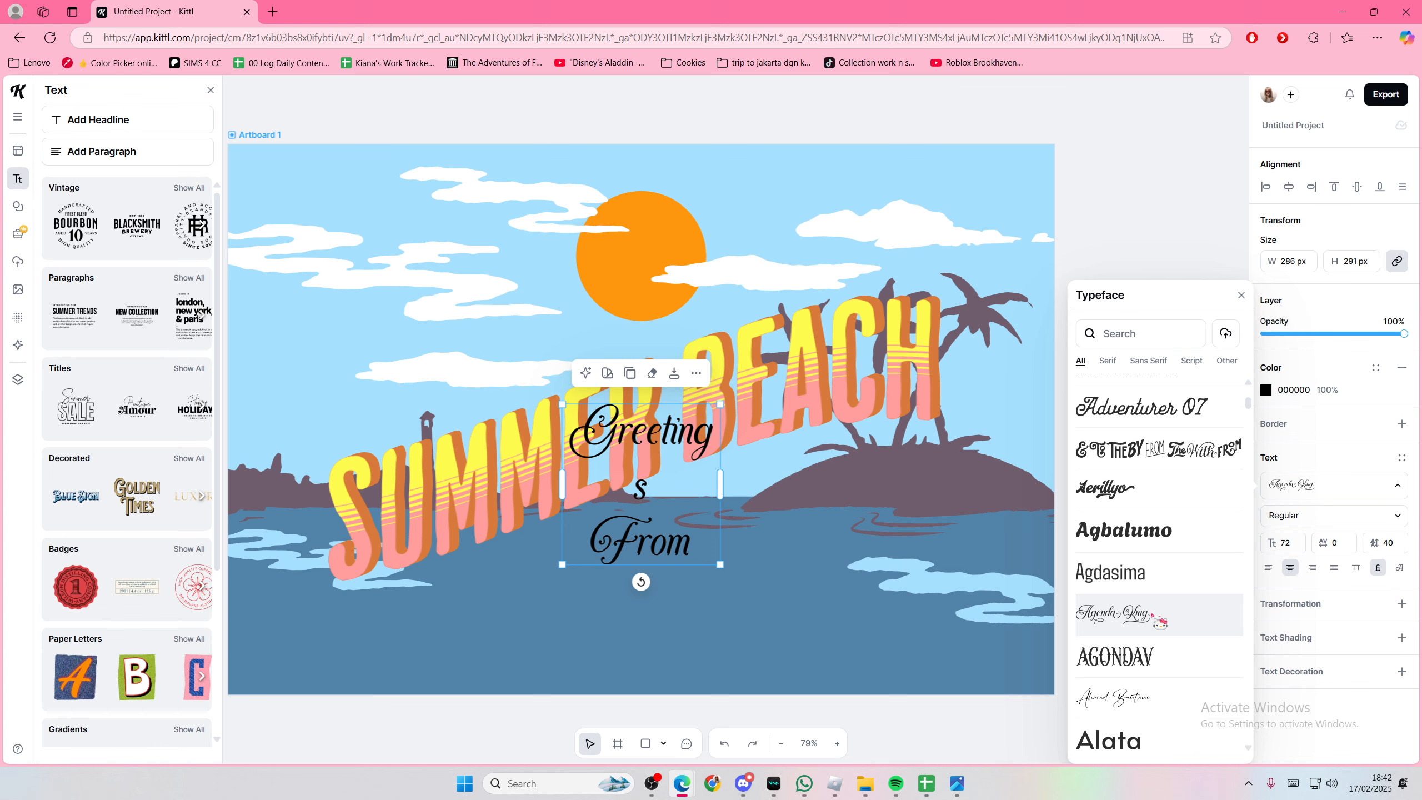
Step: Browse further through the typefaces and set the Greetings From headline in Amy Riyas
scroll(1159, 616, down, 4)
scroll(1120, 554, down, 5)
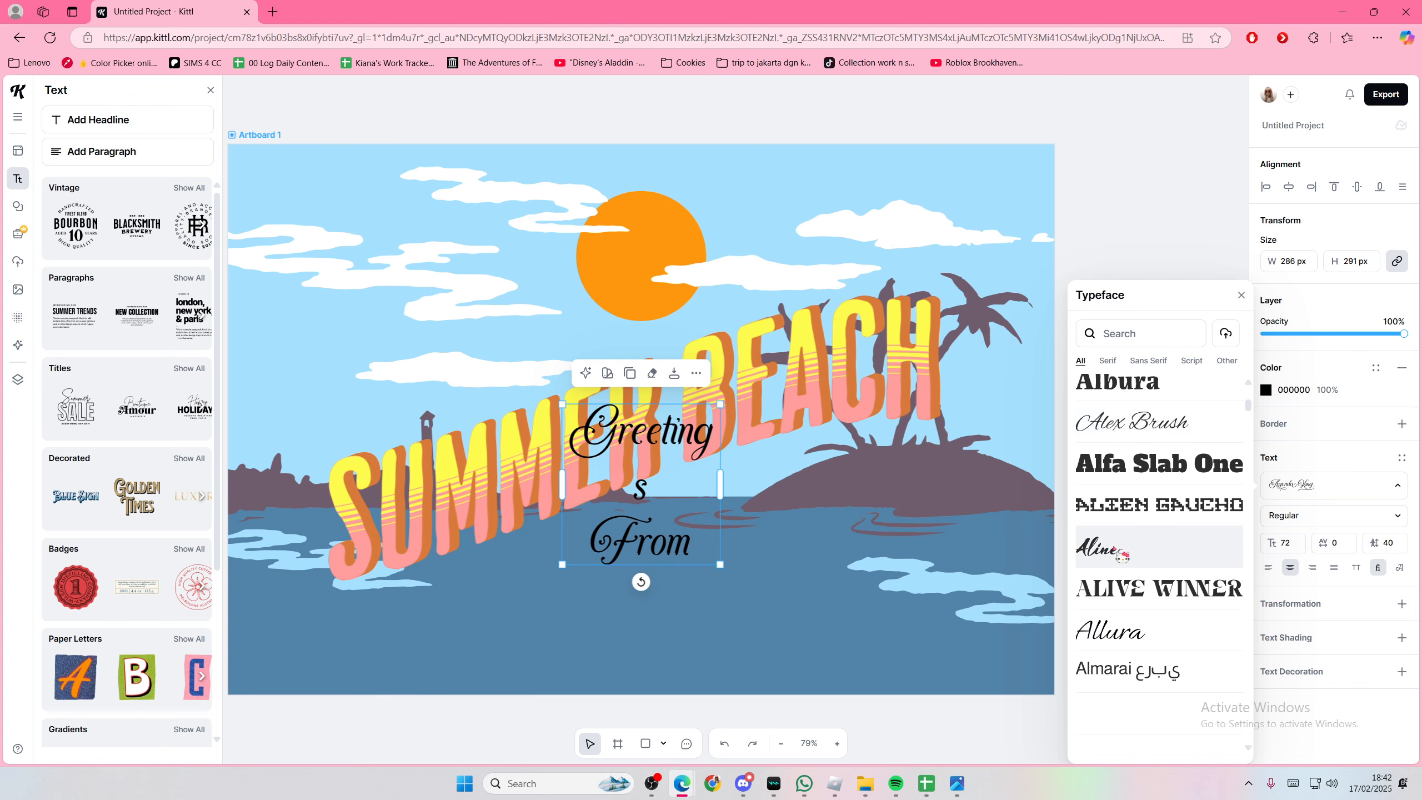
scroll(1126, 560, down, 5)
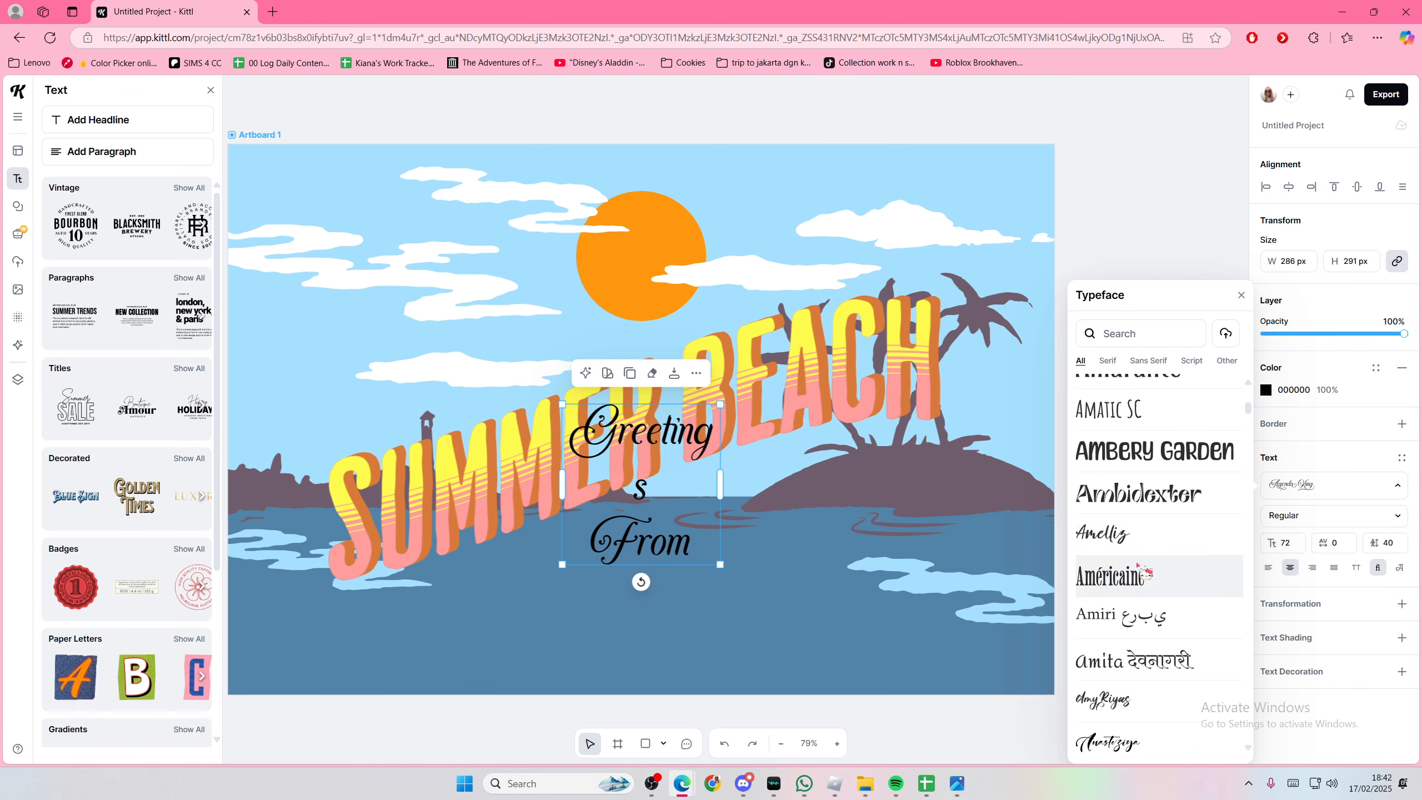
click(1125, 569)
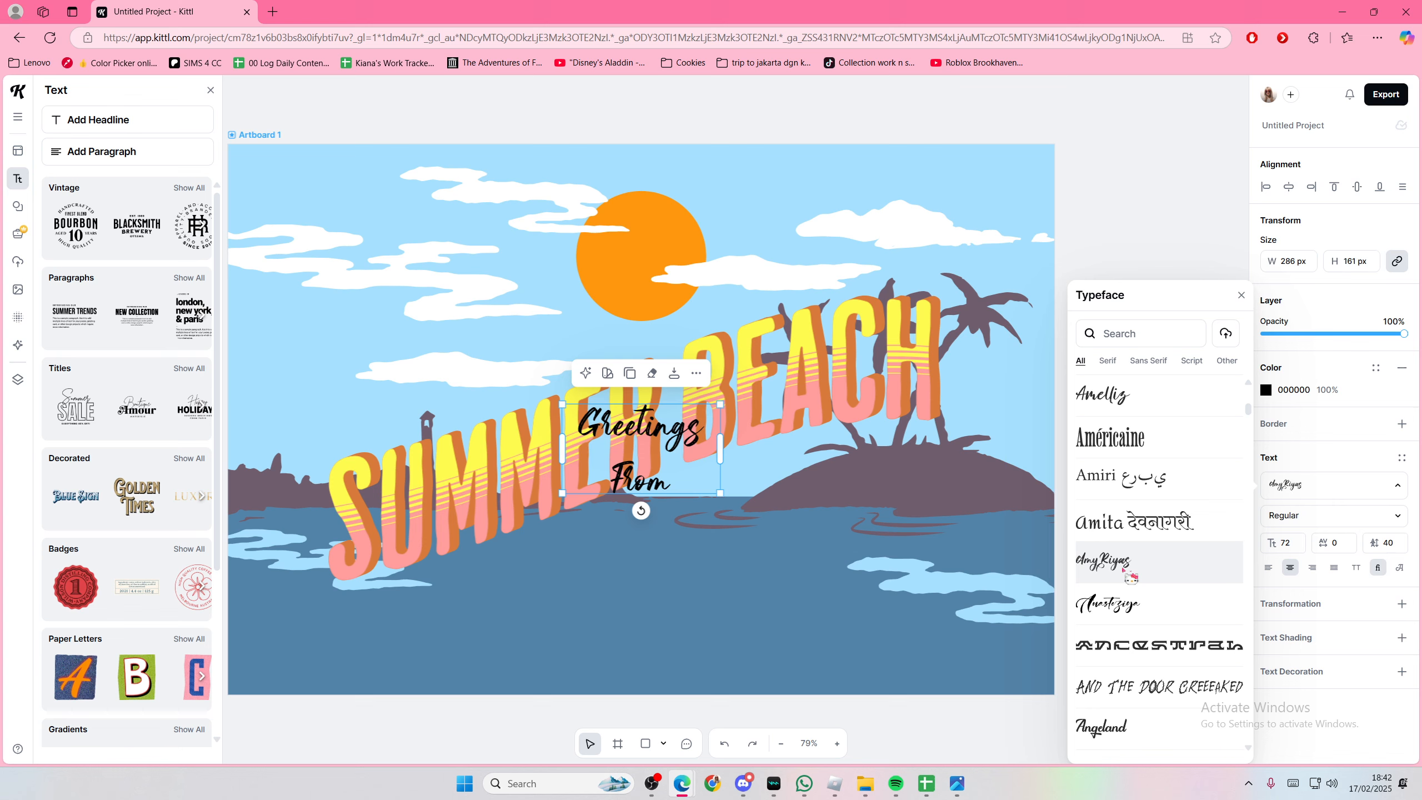
click(1190, 272)
Step: Move the Greetings From headline into the sky left of the sun, above the word SUMMER
click(689, 460)
drag(689, 460, 466, 321)
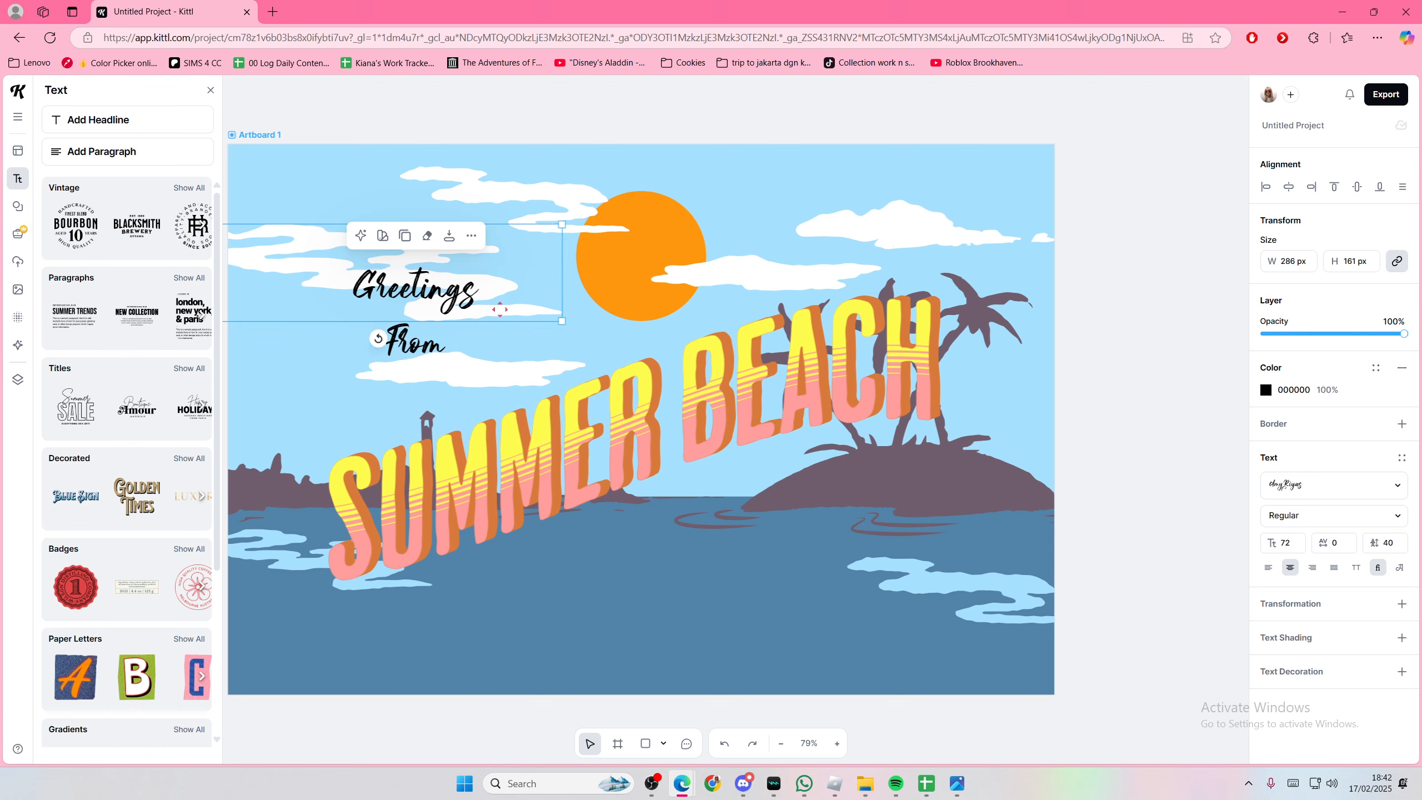
click(437, 321)
click(439, 290)
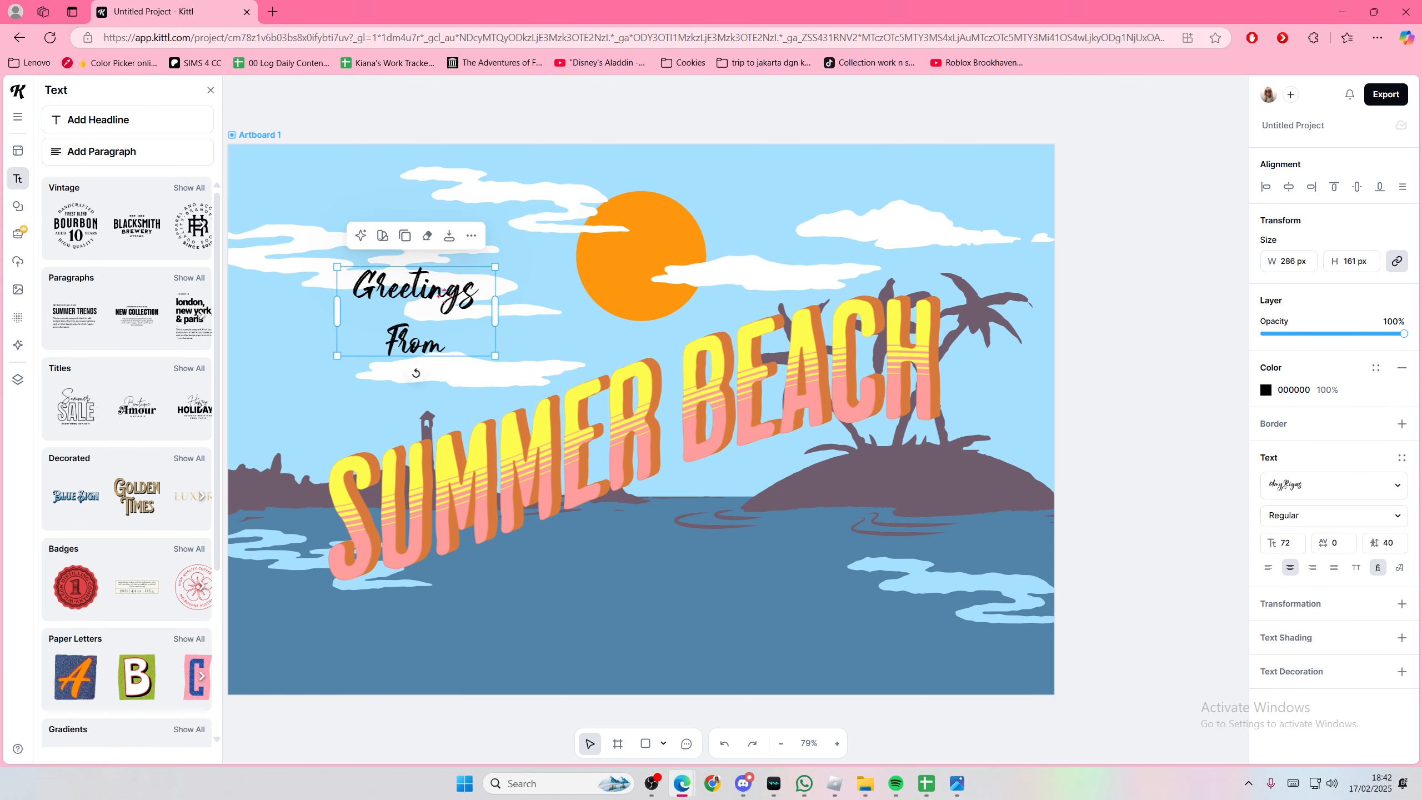
Step: Delete the Greetings From headline from the artboard
click(500, 314)
click(485, 307)
key(Delete)
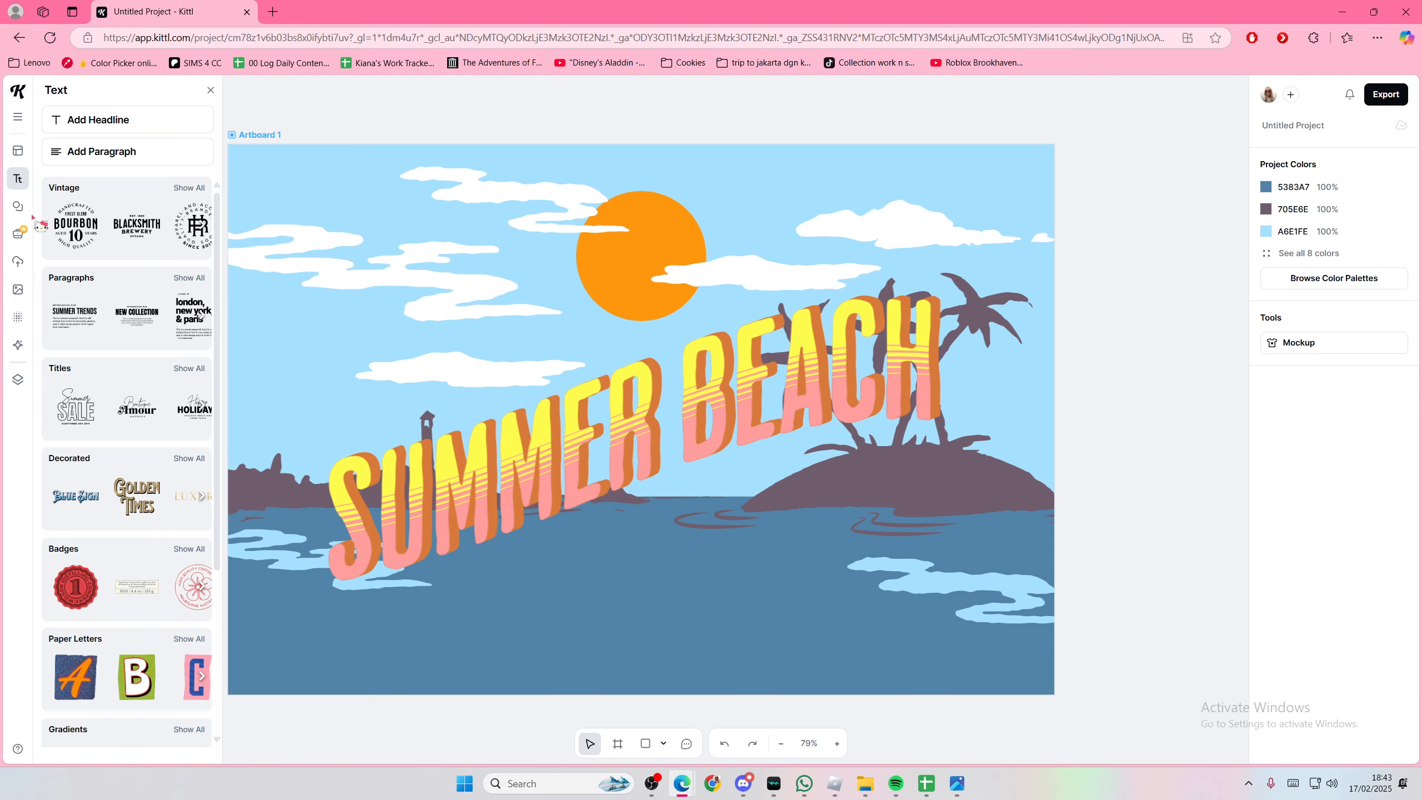
Step: Search the textures for paper and apply the speckled grey paper texture with darker edges to the whole artboard
click(18, 207)
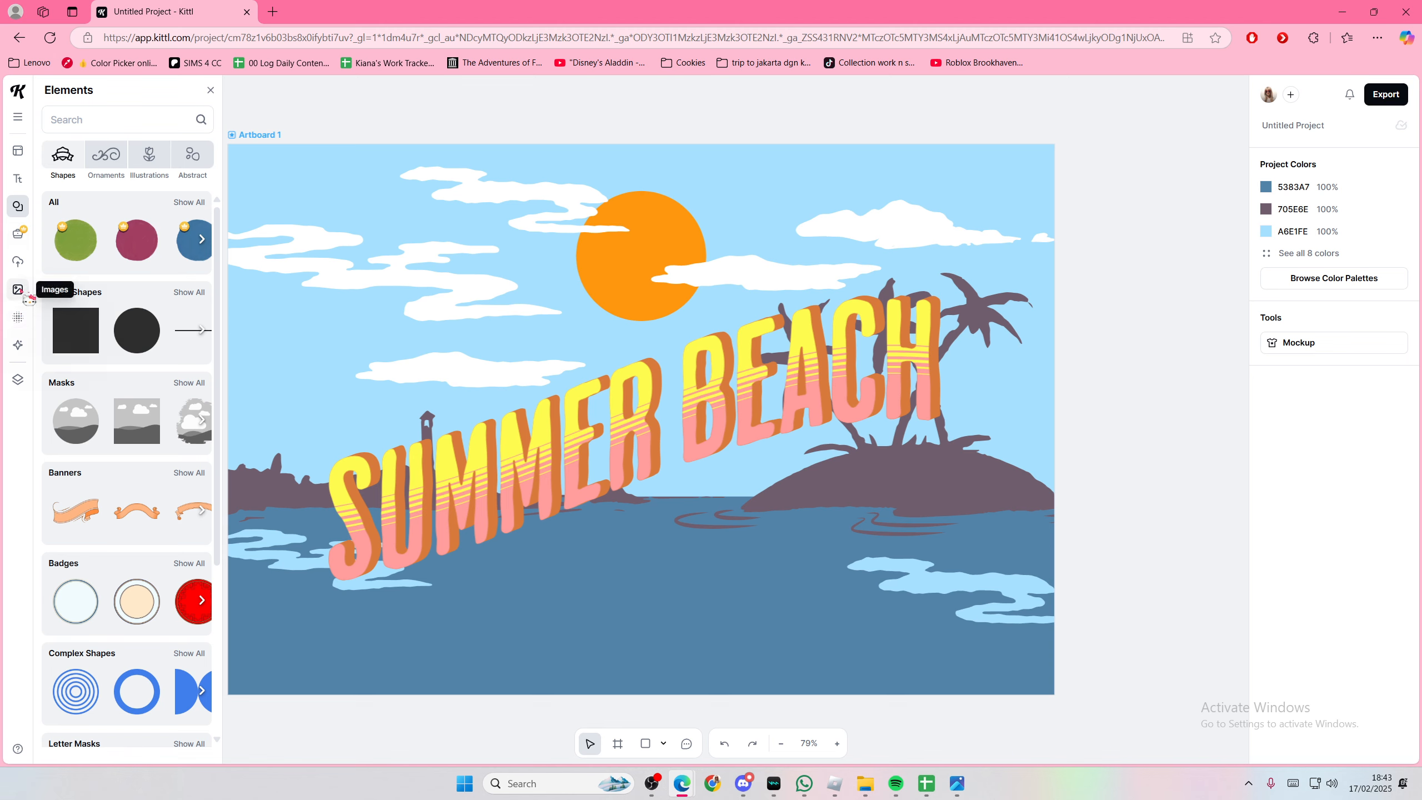
click(21, 319)
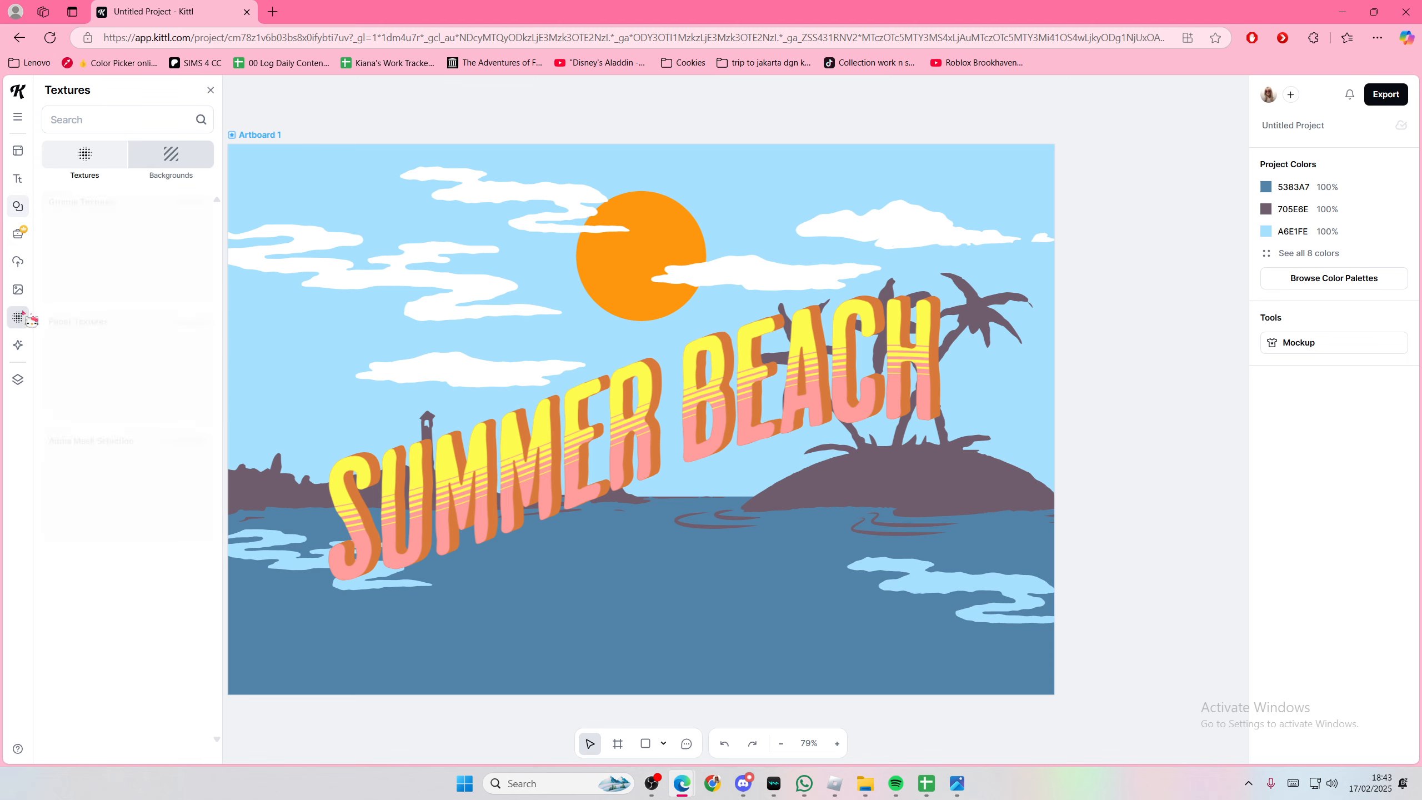
click(90, 124)
text(pa)
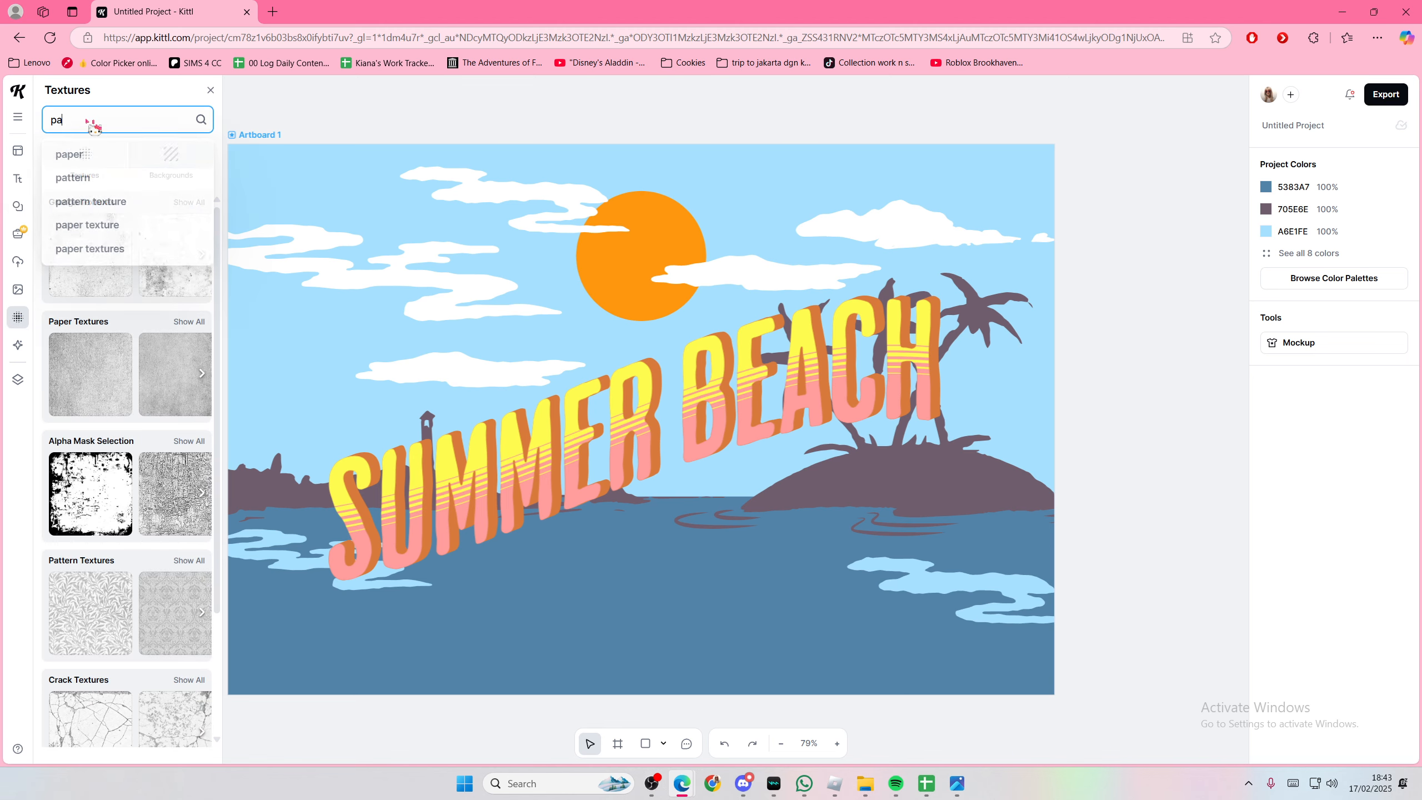
text(per)
key(Return)
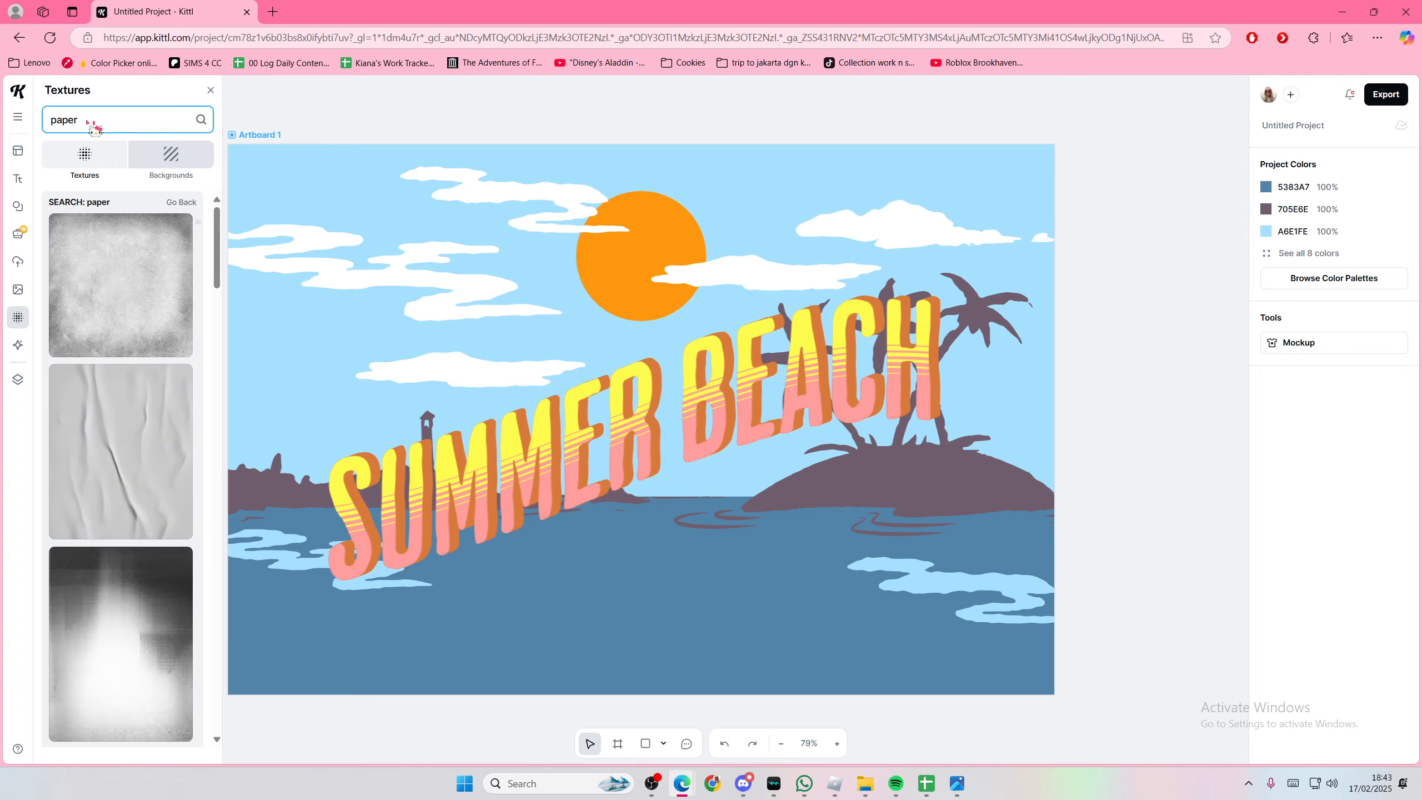
mouse_move(120, 275)
drag(120, 275, 570, 336)
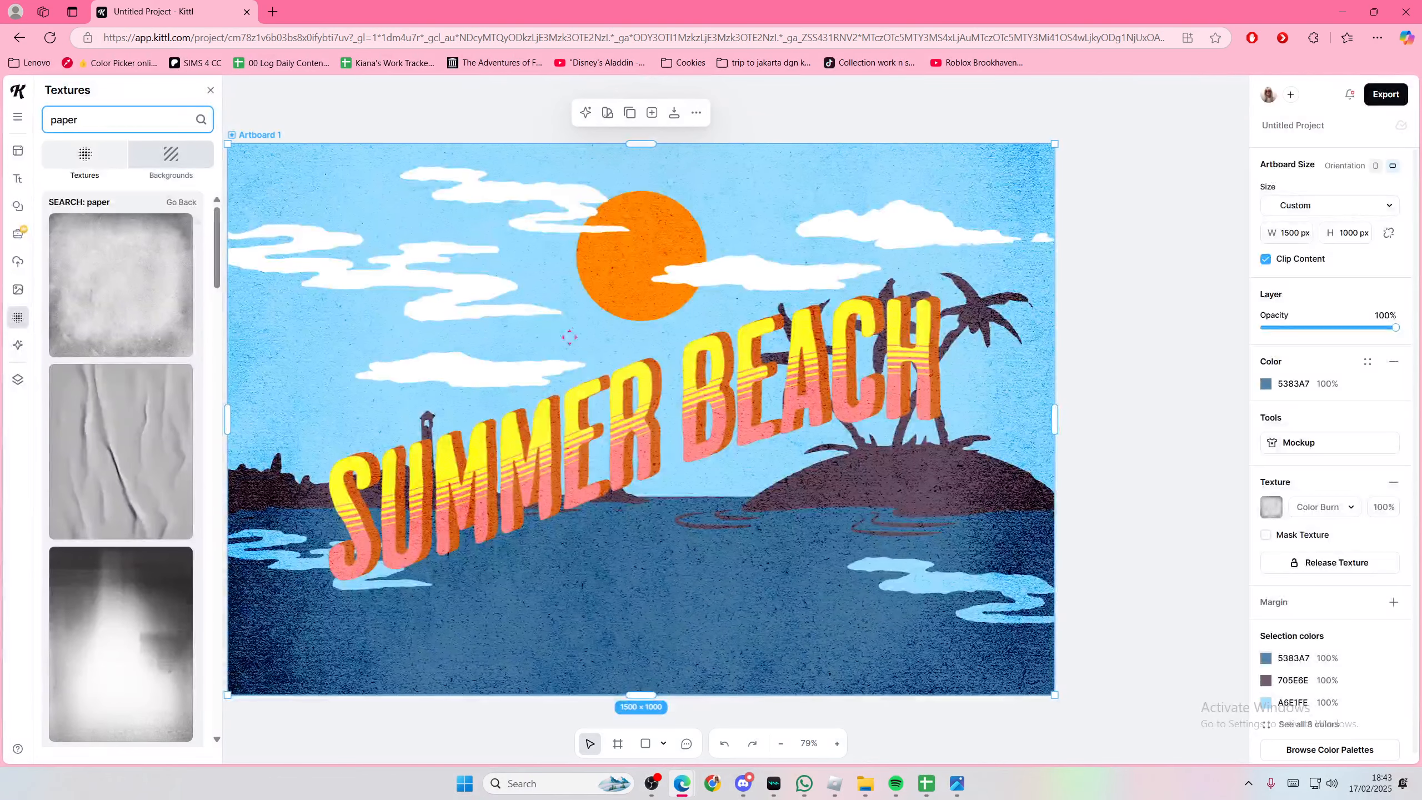
click(1133, 470)
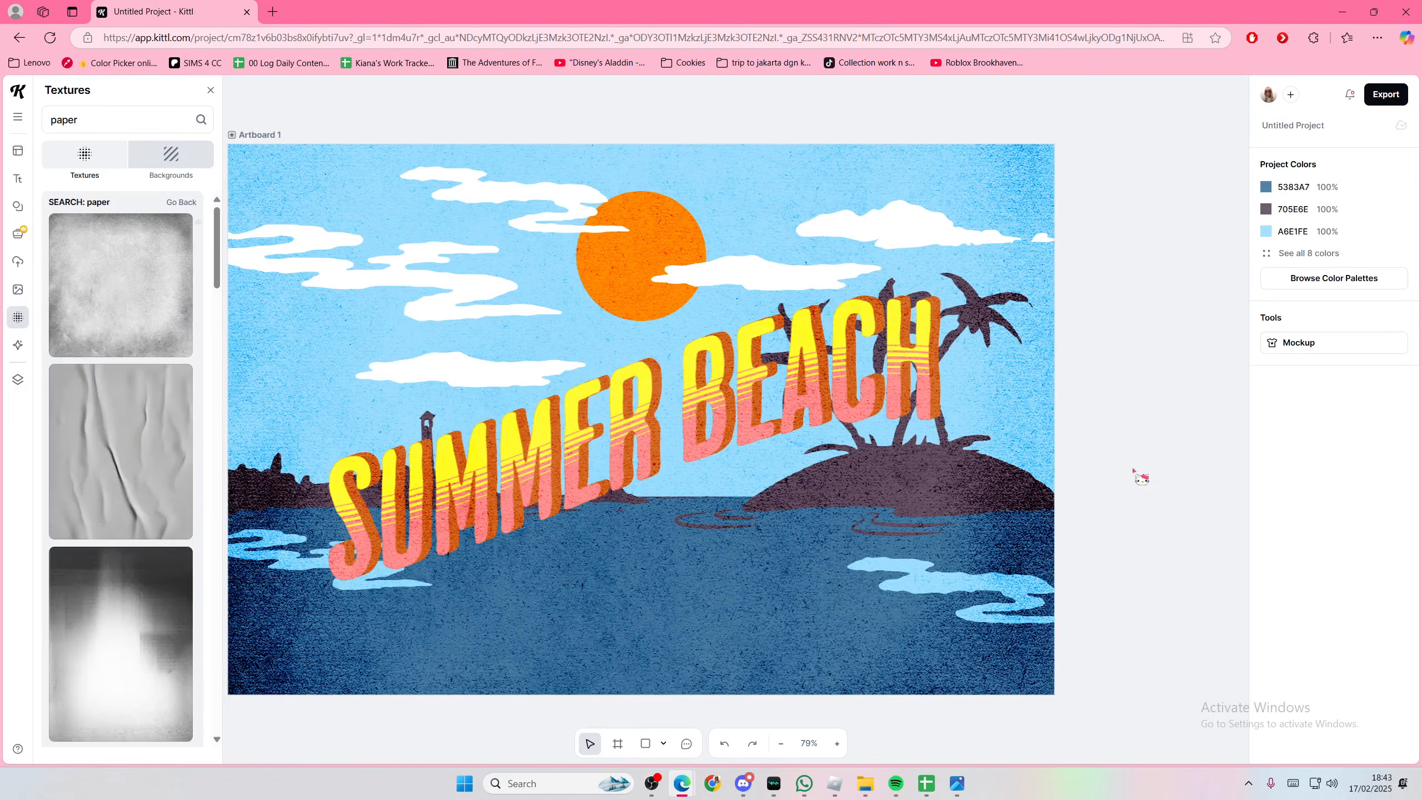